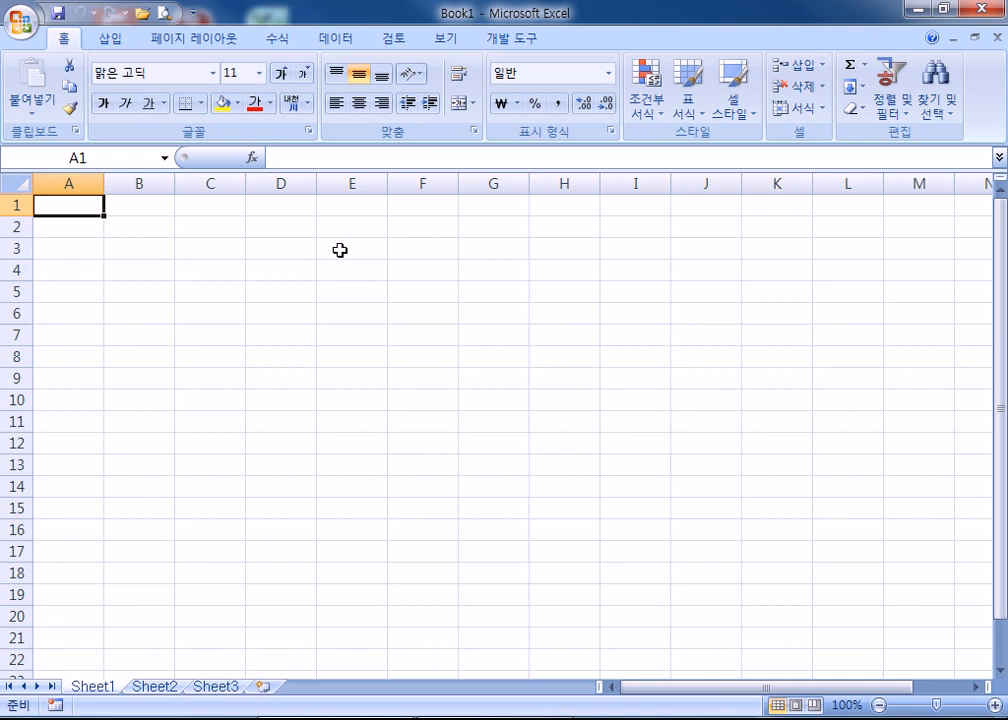
Open the workbook 섹션16문제.xlsm from the 01 섹션 folder inside 길벗컴활2급
click(140, 18)
double_click(460, 190)
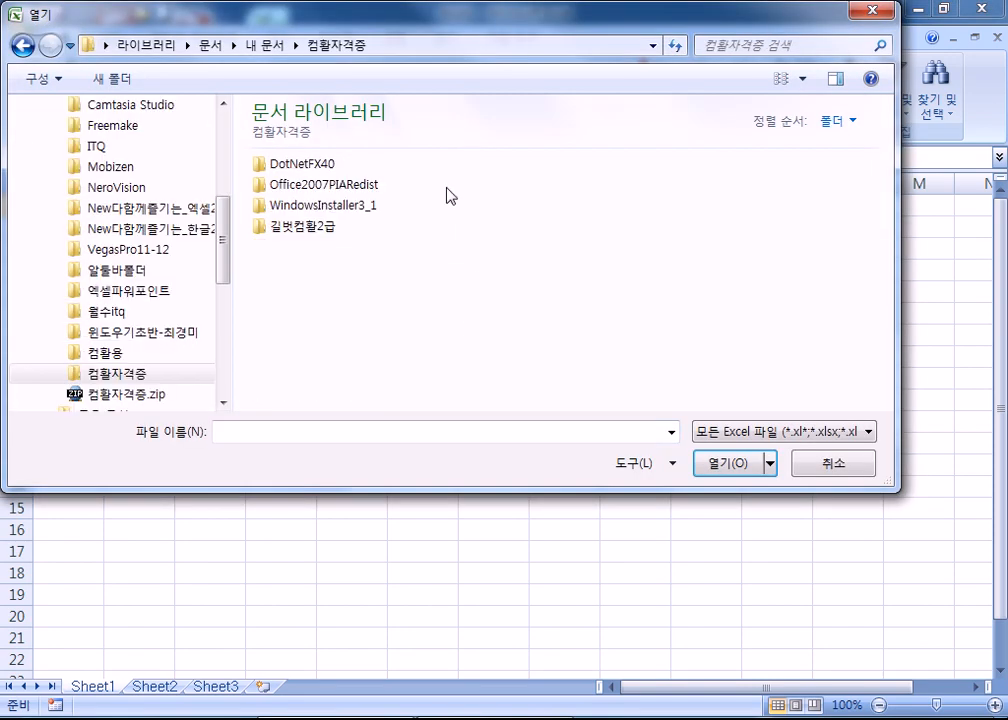
double_click(307, 228)
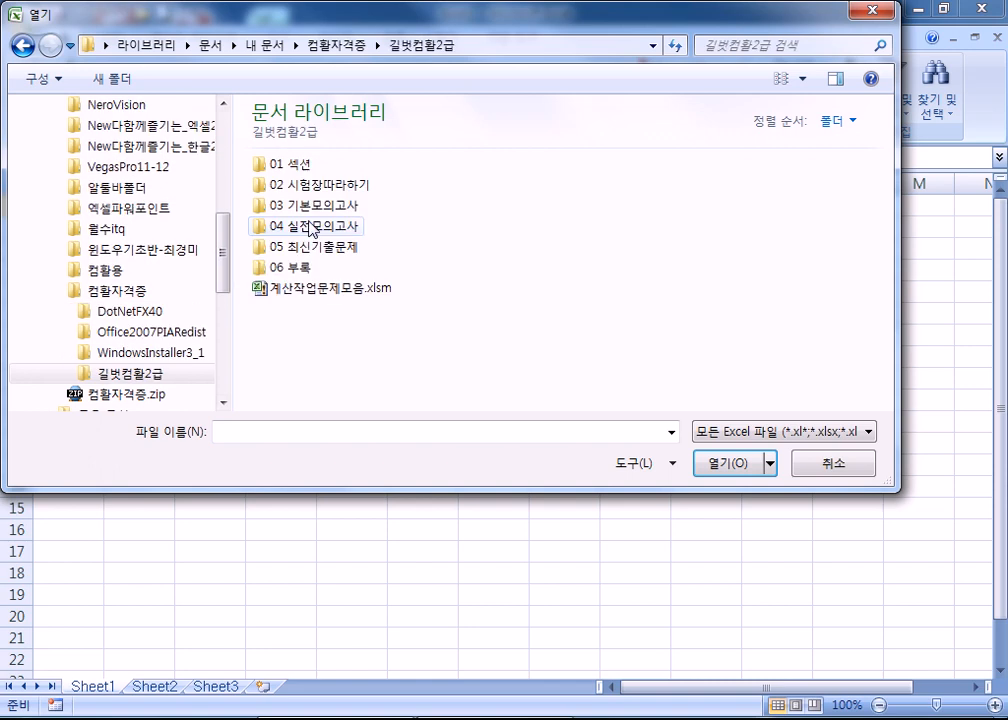
double_click(278, 164)
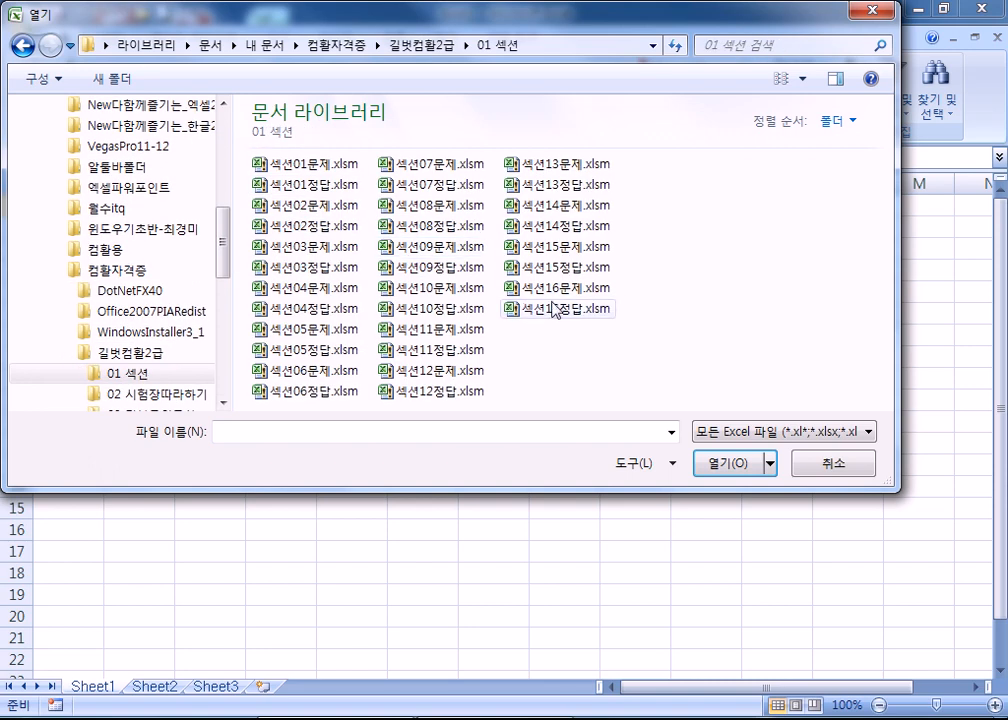
double_click(553, 288)
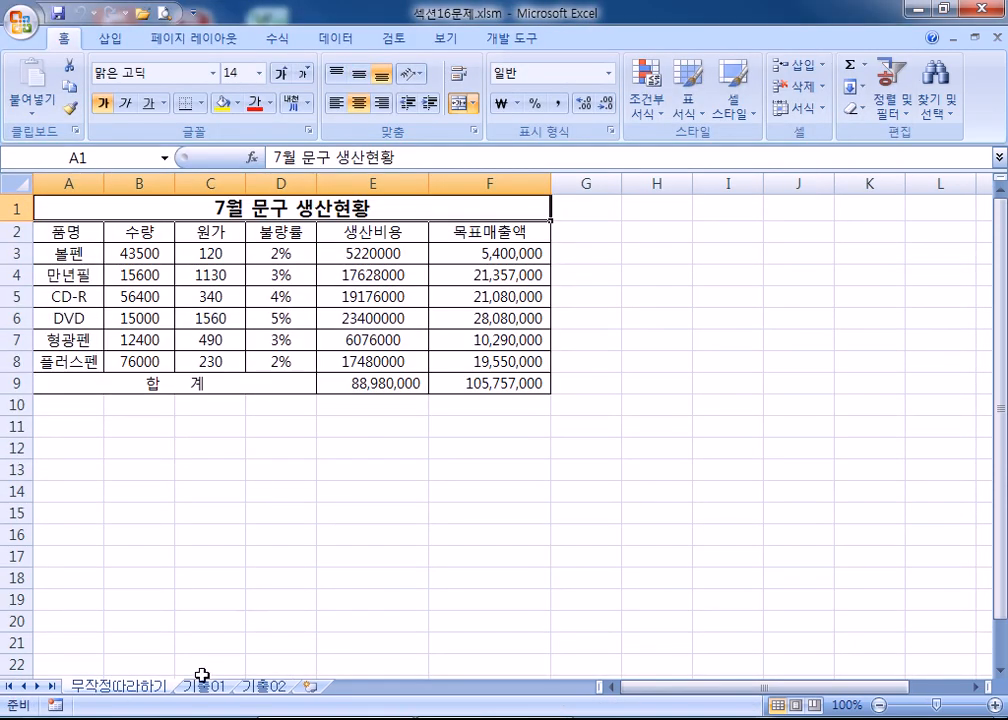
click(204, 686)
scroll(120, 487, down, 5)
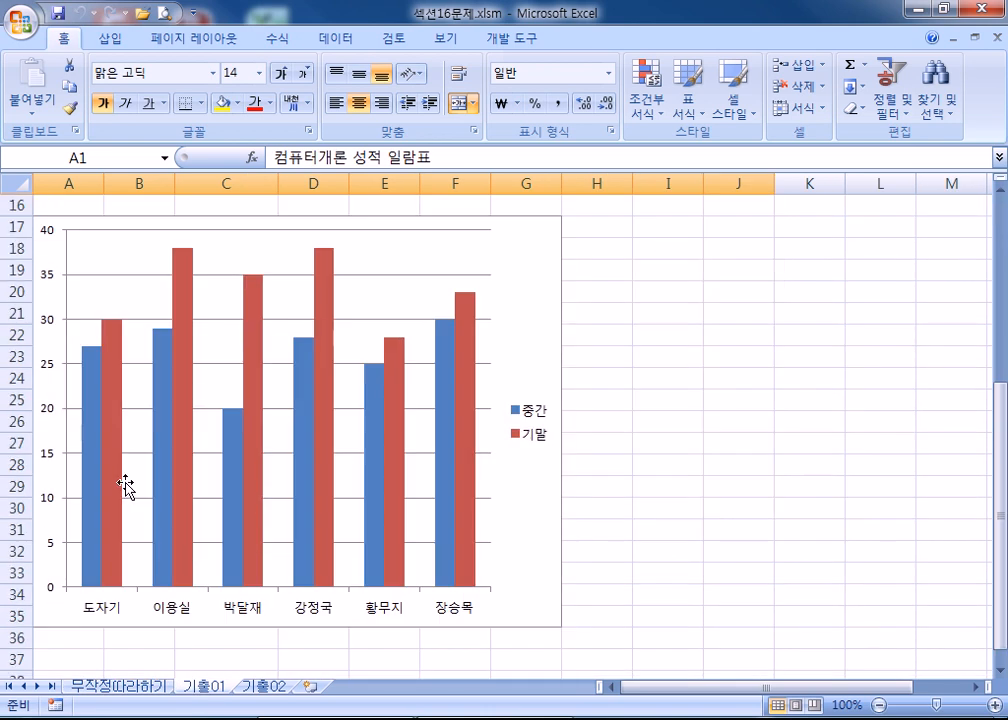
scroll(125, 487, up, 5)
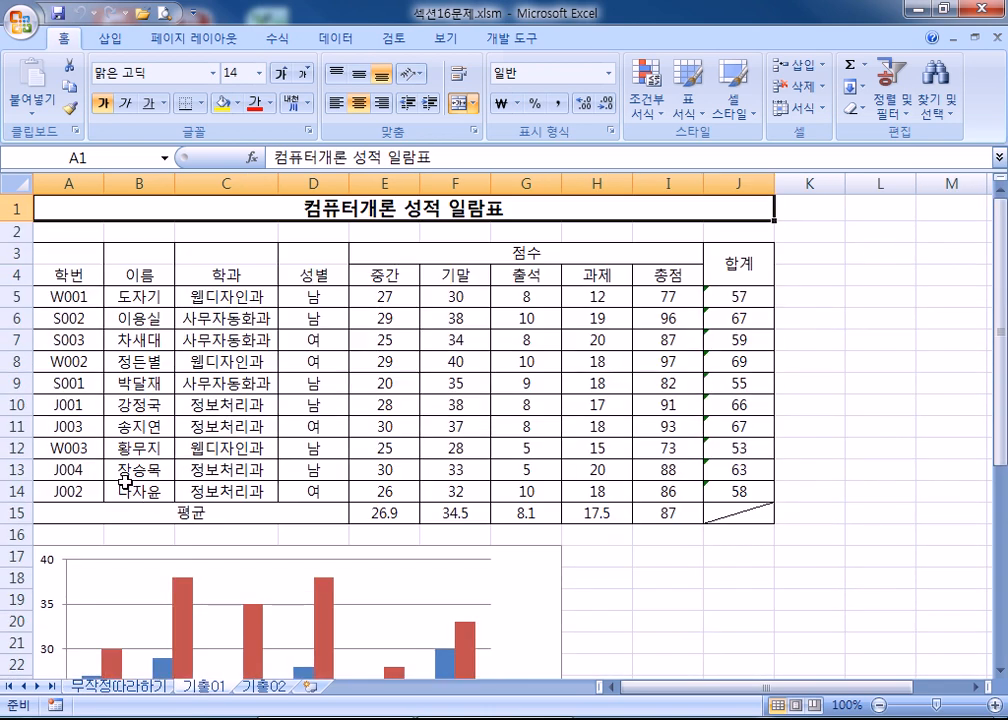
click(123, 686)
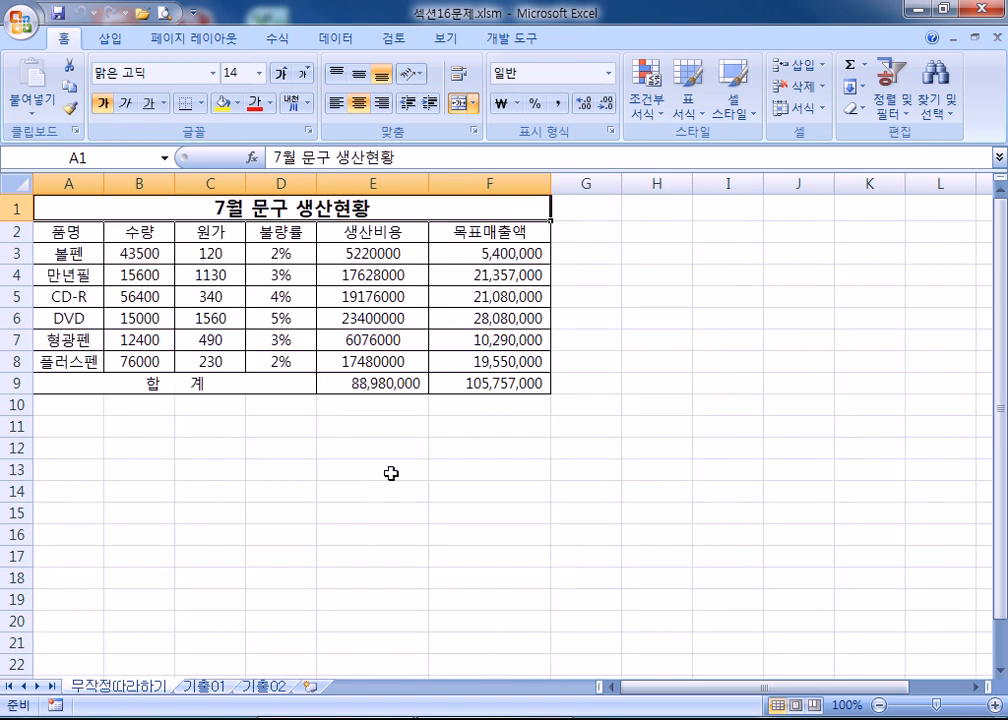
Insert a clustered column chart from the 품명, 불량률 and 생산비용 data in A2:A8 and D2:E8
drag(72, 230, 86, 364)
drag(288, 230, 373, 349)
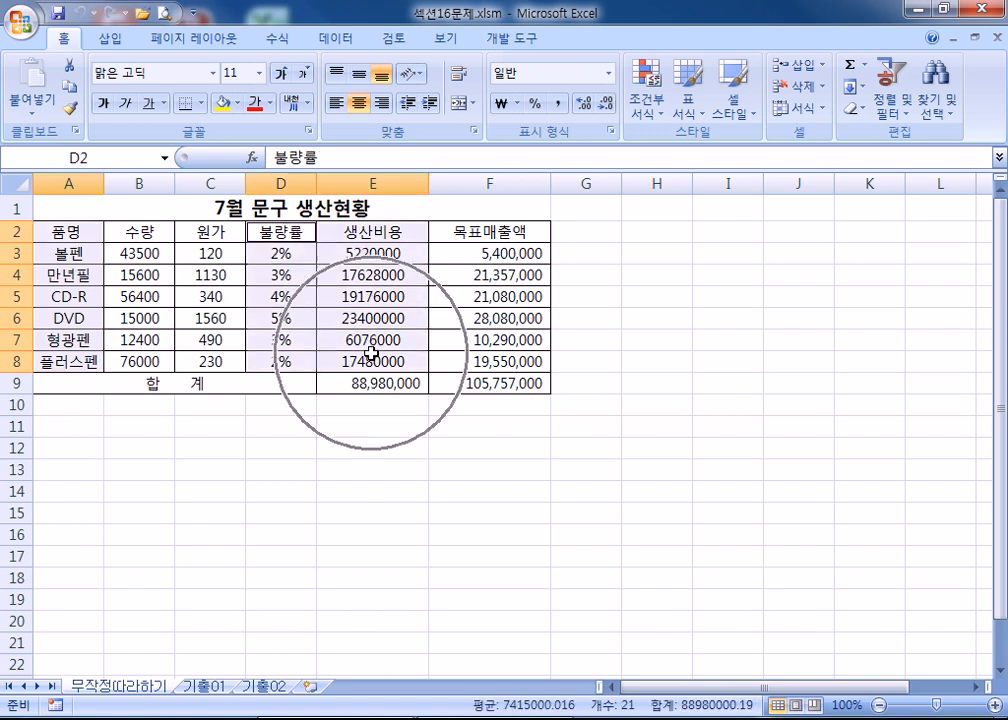
click(104, 40)
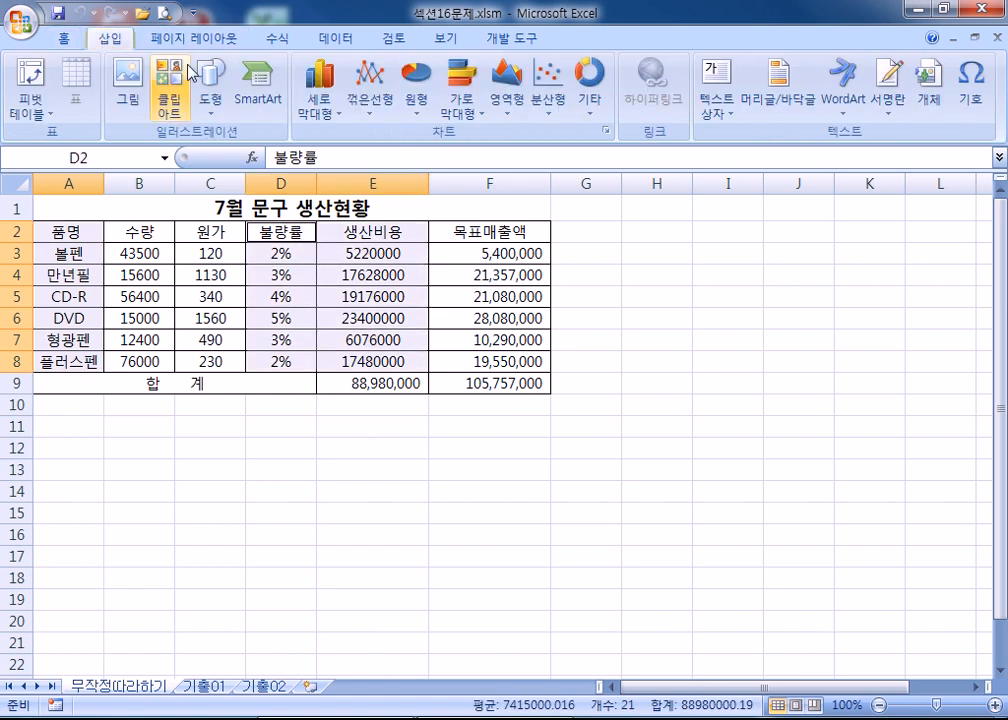
click(319, 90)
click(331, 173)
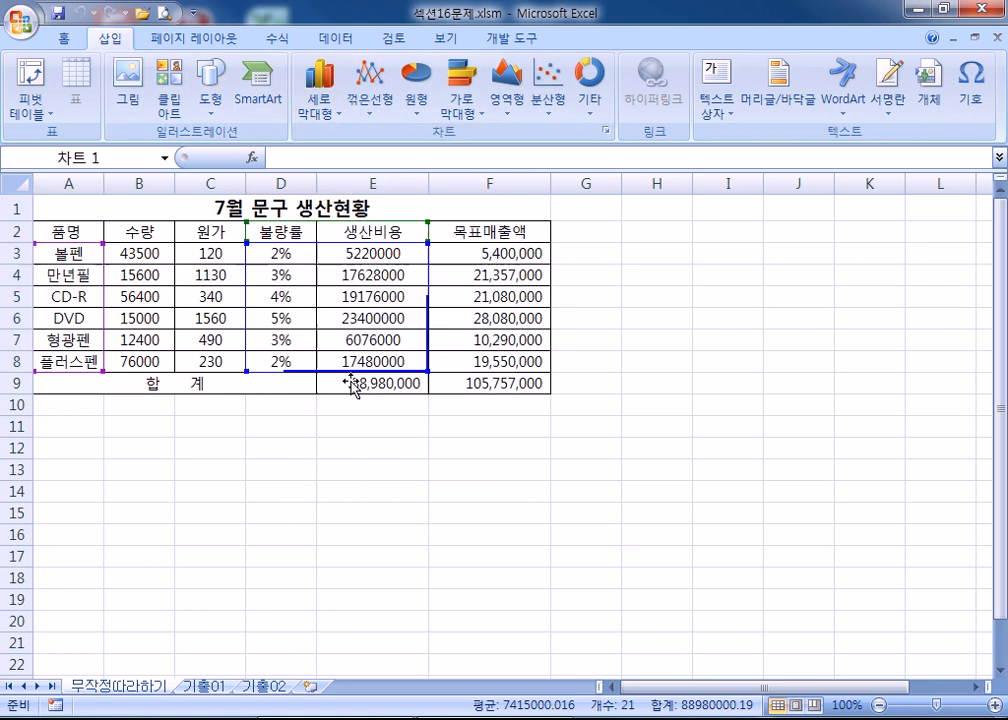
Move the chart below the table and enlarge it to cover about A15:G33
drag(745, 364, 644, 456)
scroll(644, 456, down, 4)
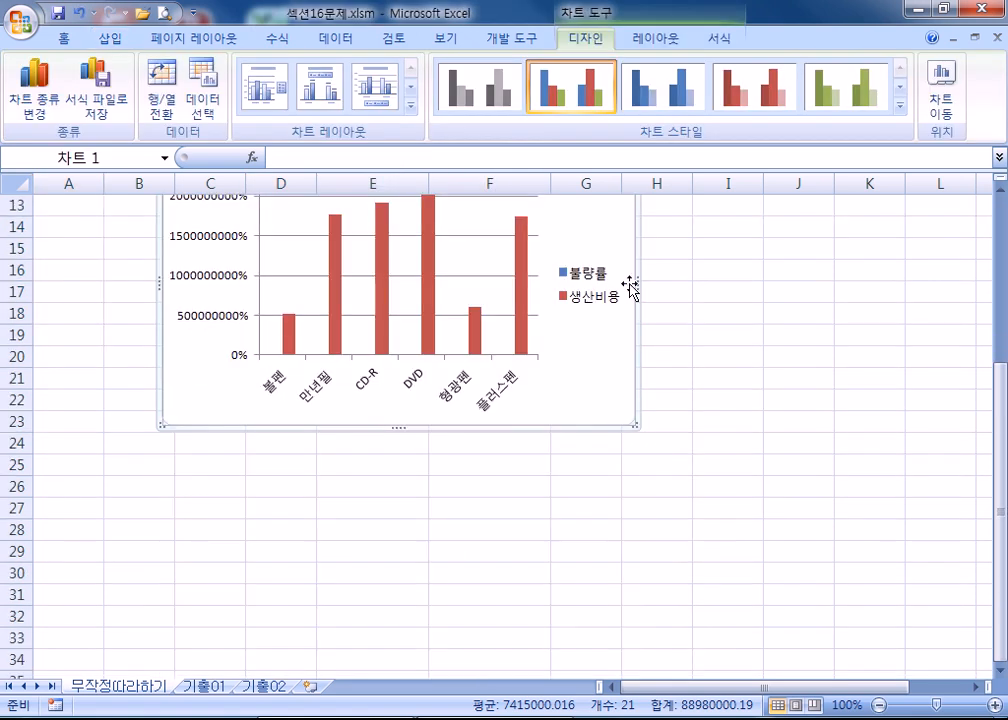
drag(614, 243, 579, 391)
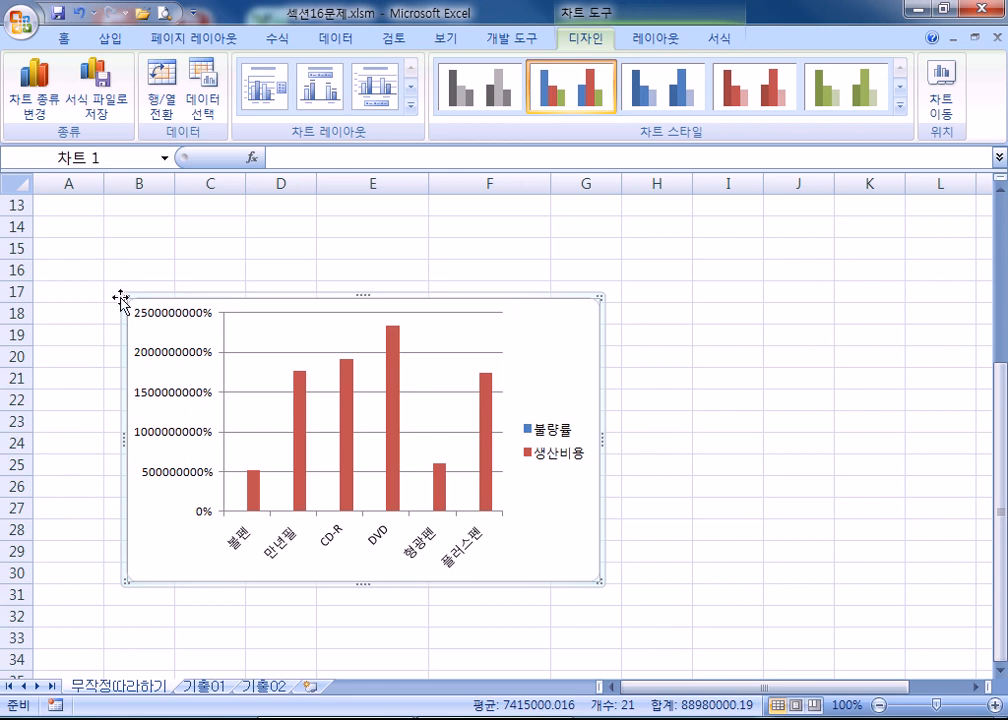
drag(124, 297, 42, 244)
drag(600, 580, 620, 652)
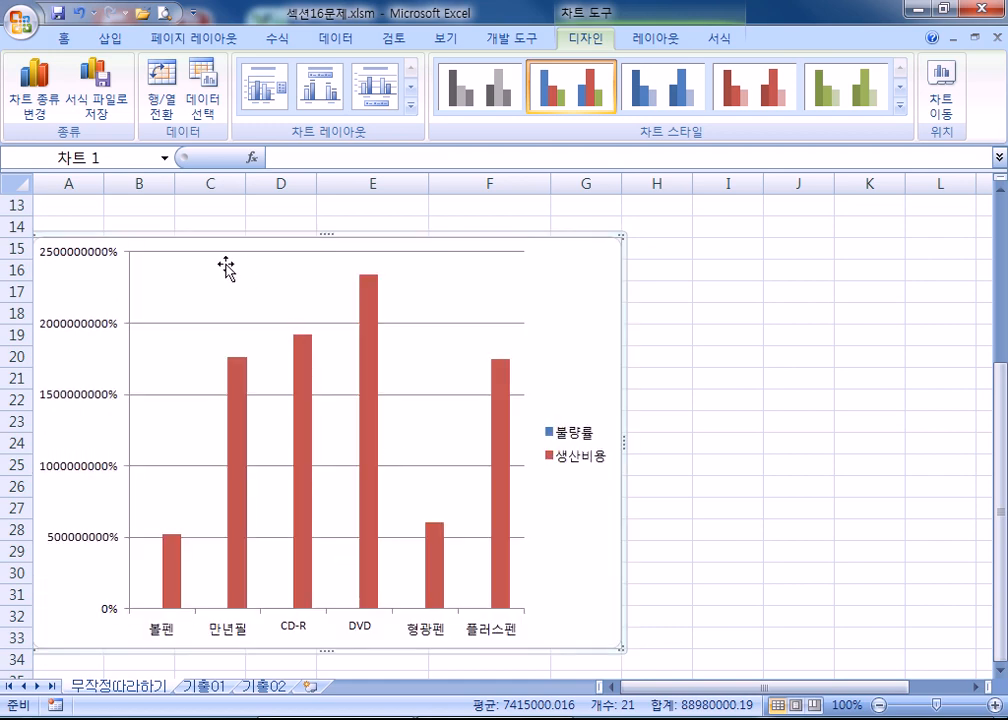
scroll(410, 355, down, 3)
scroll(425, 344, up, 2)
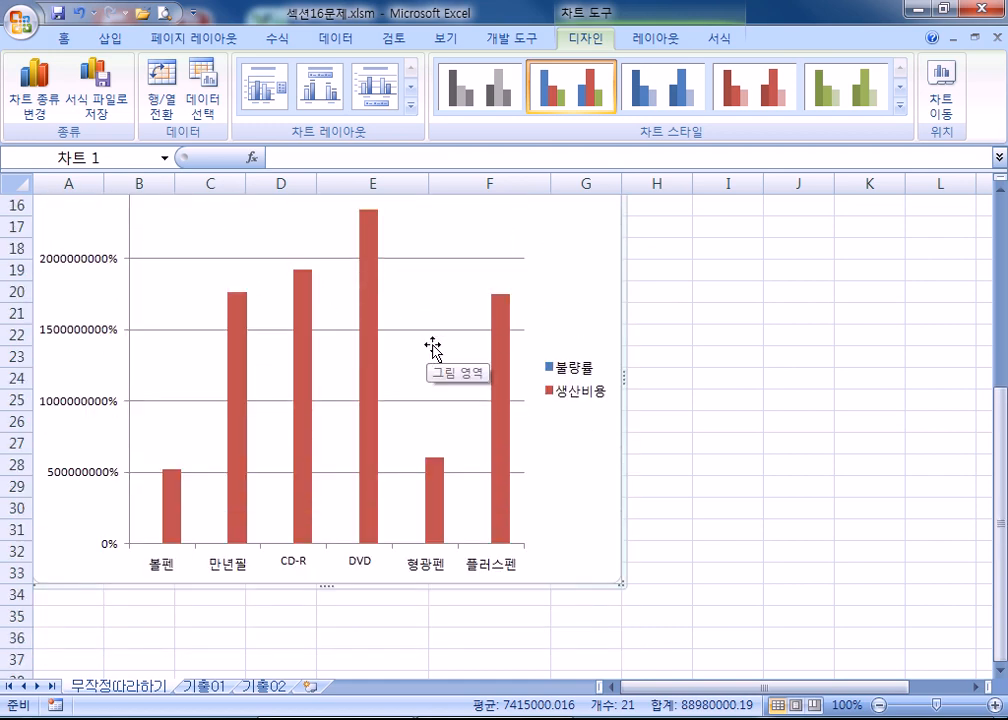
Change the chart type of the 생산비용 series to a line with markers
right_click(500, 374)
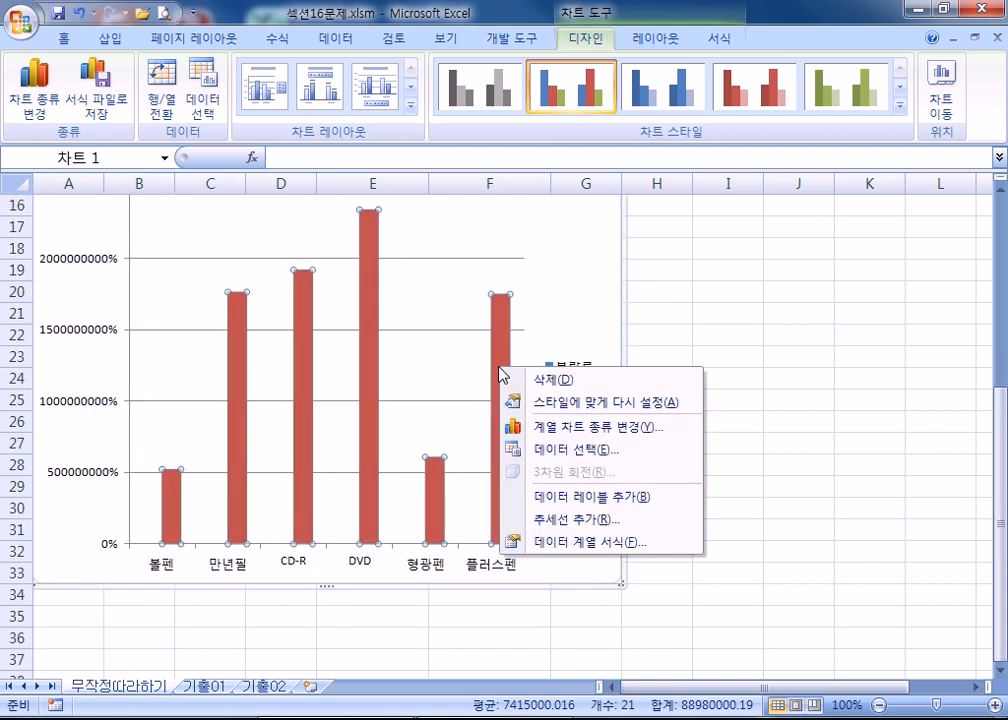
click(640, 426)
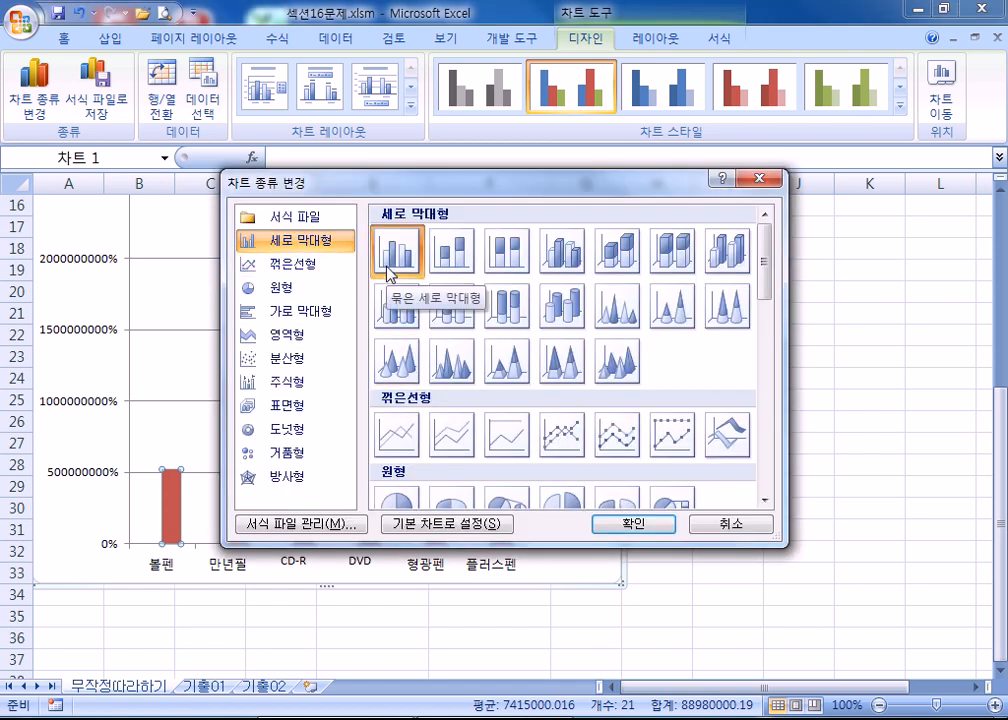
click(562, 436)
click(632, 523)
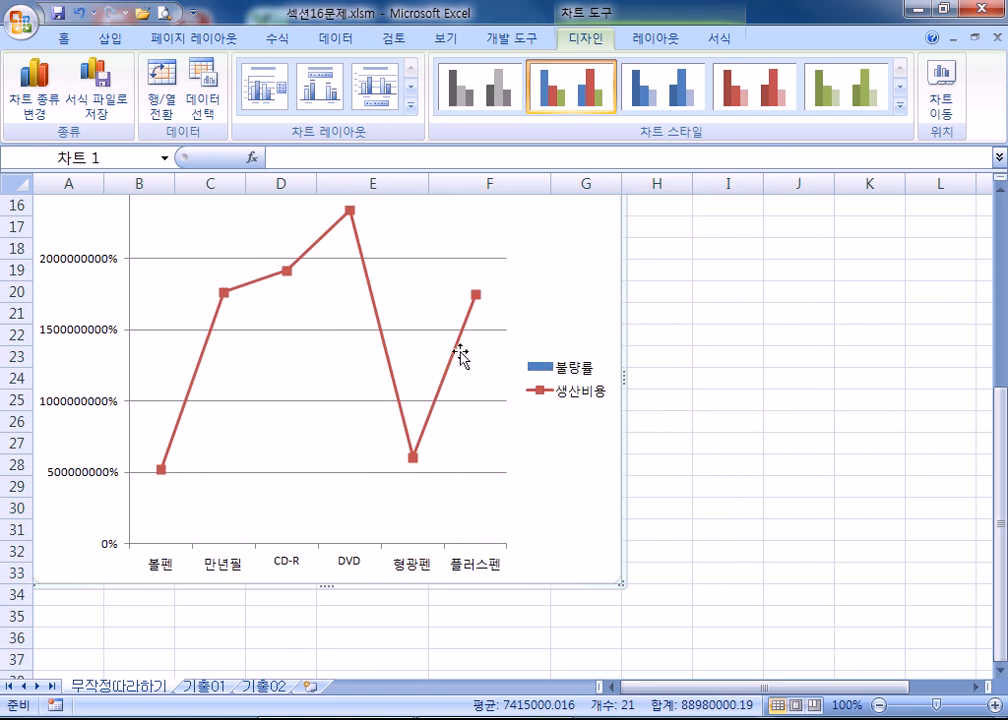
Plot the 생산비용 line series on the secondary axis
right_click(458, 350)
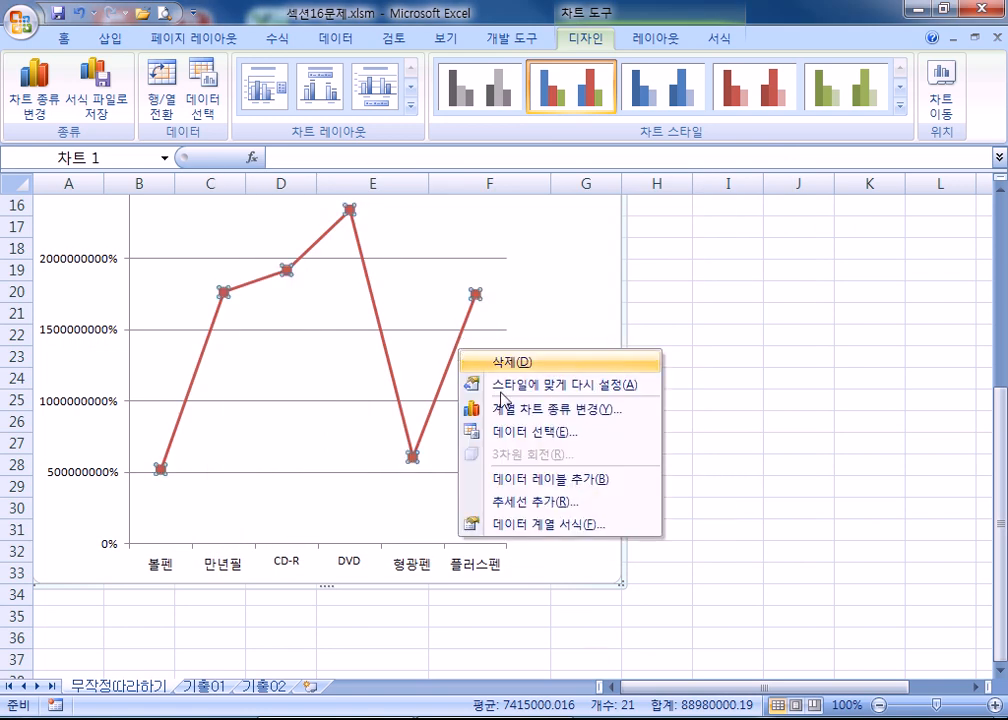
click(541, 526)
click(417, 209)
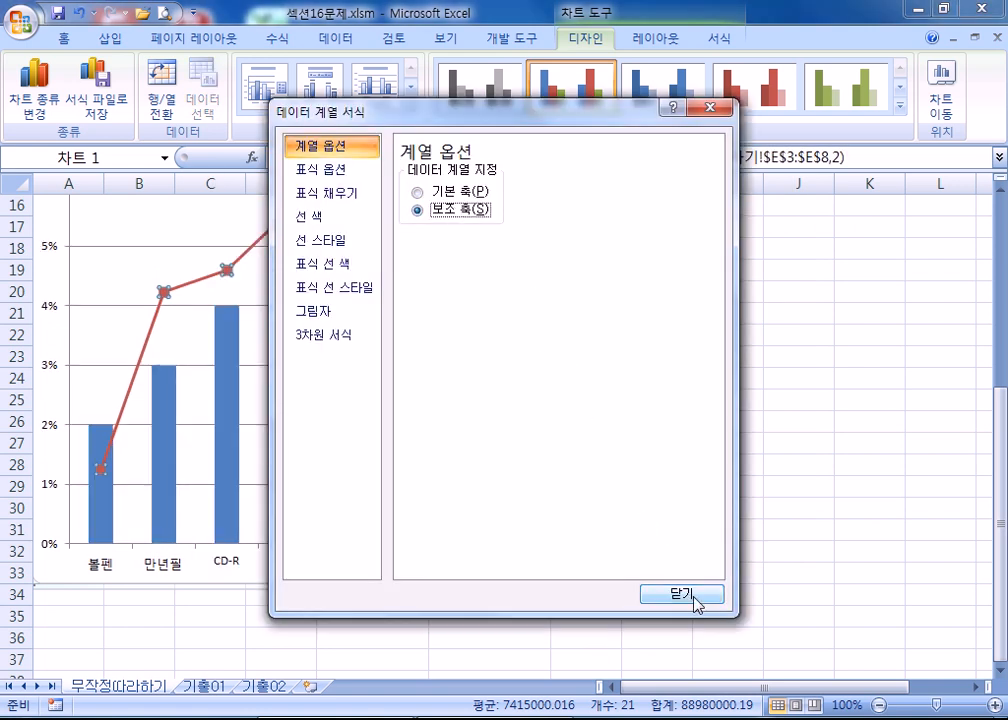
click(690, 595)
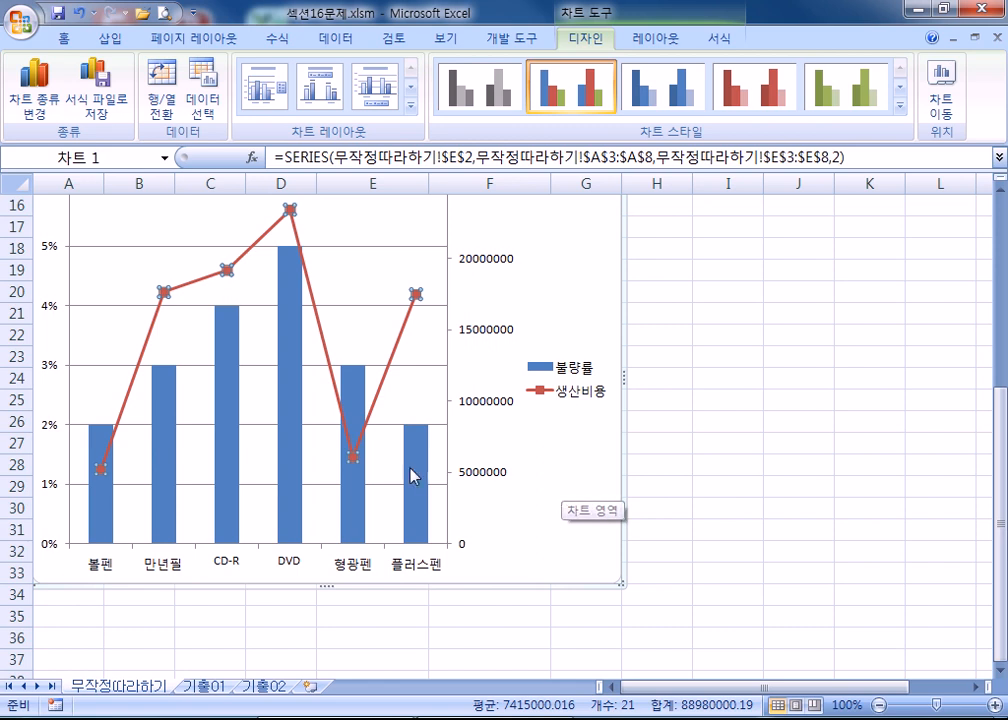
Fix the secondary vertical axis maximum at 30000000 and its major unit at 10000000
scroll(493, 404, up, 2)
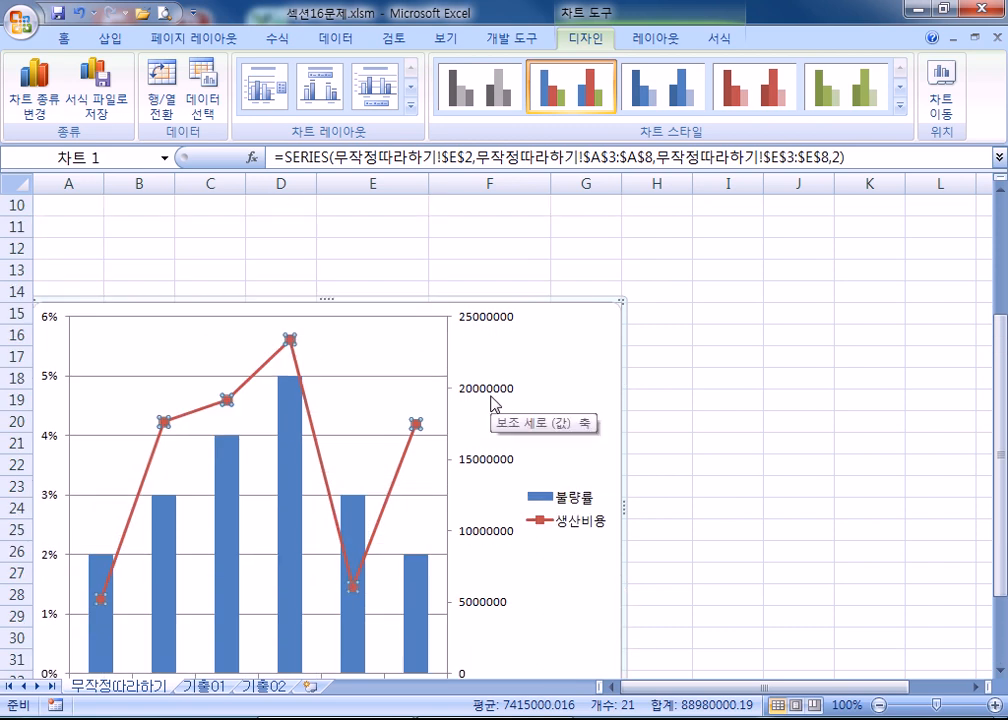
scroll(493, 400, down, 2)
click(489, 262)
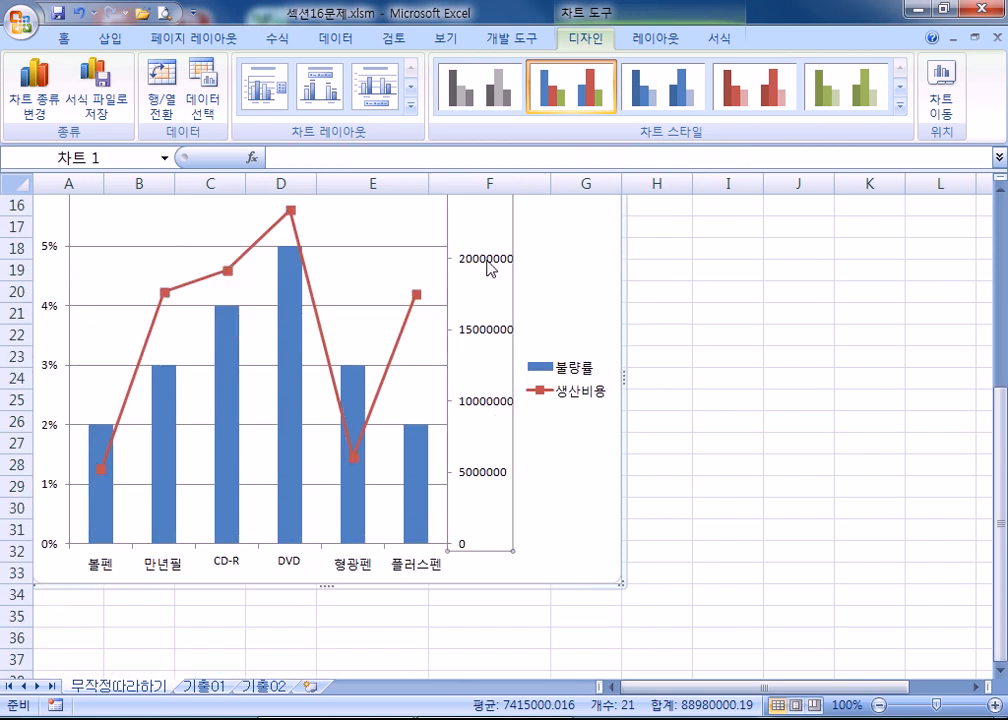
right_click(489, 264)
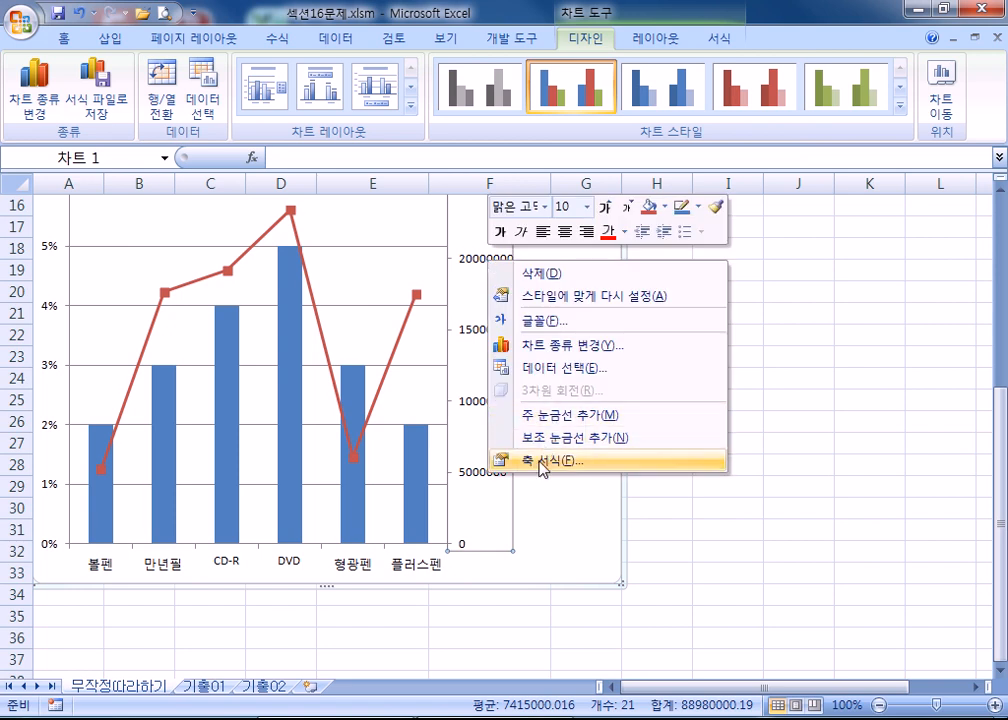
click(541, 466)
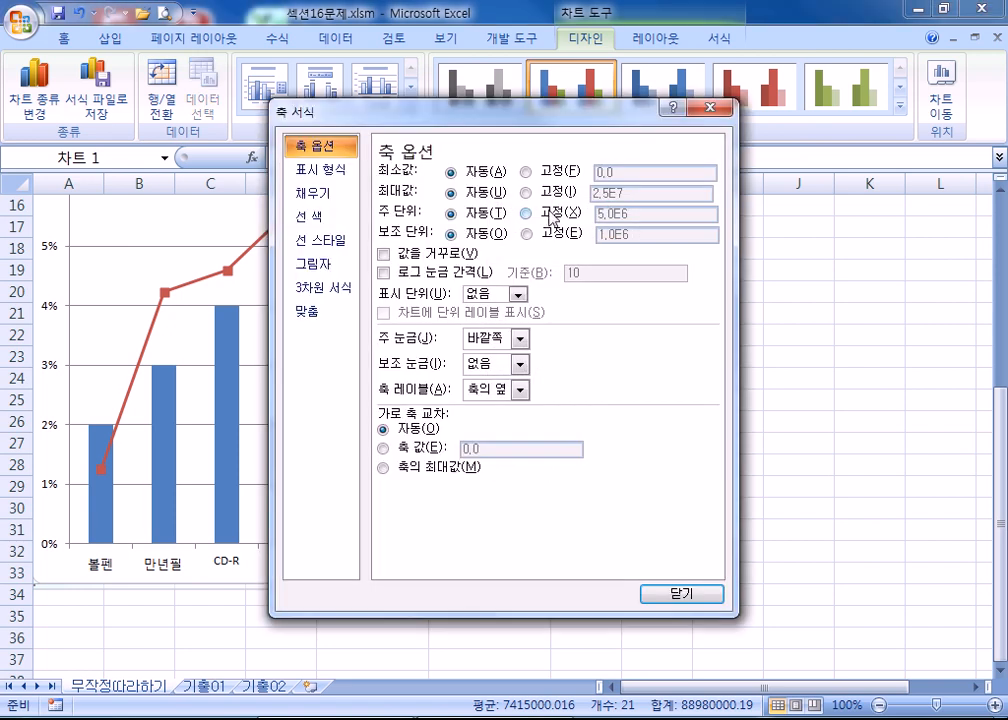
click(538, 197)
text(30000000)
key(Tab)
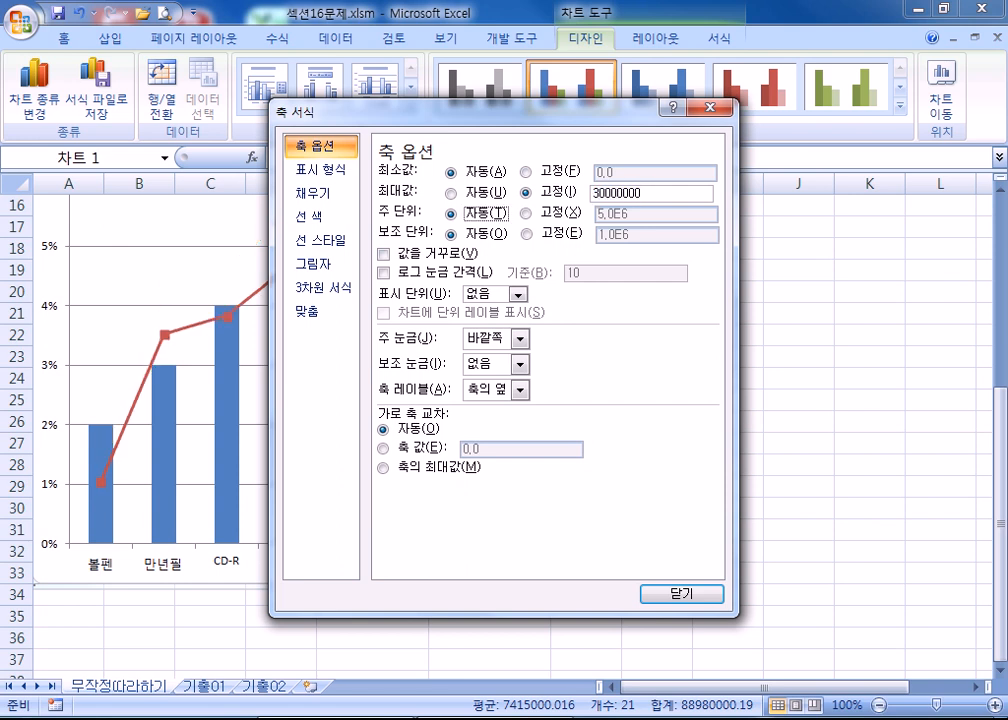
key(Right)
key(Tab)
text(10)
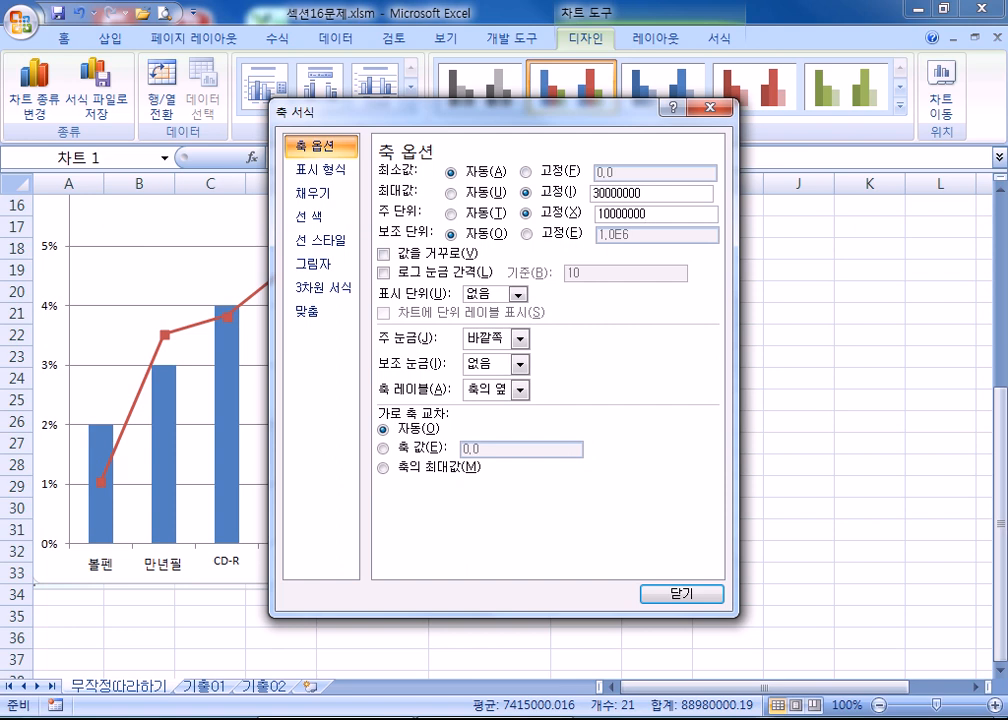
key(Return)
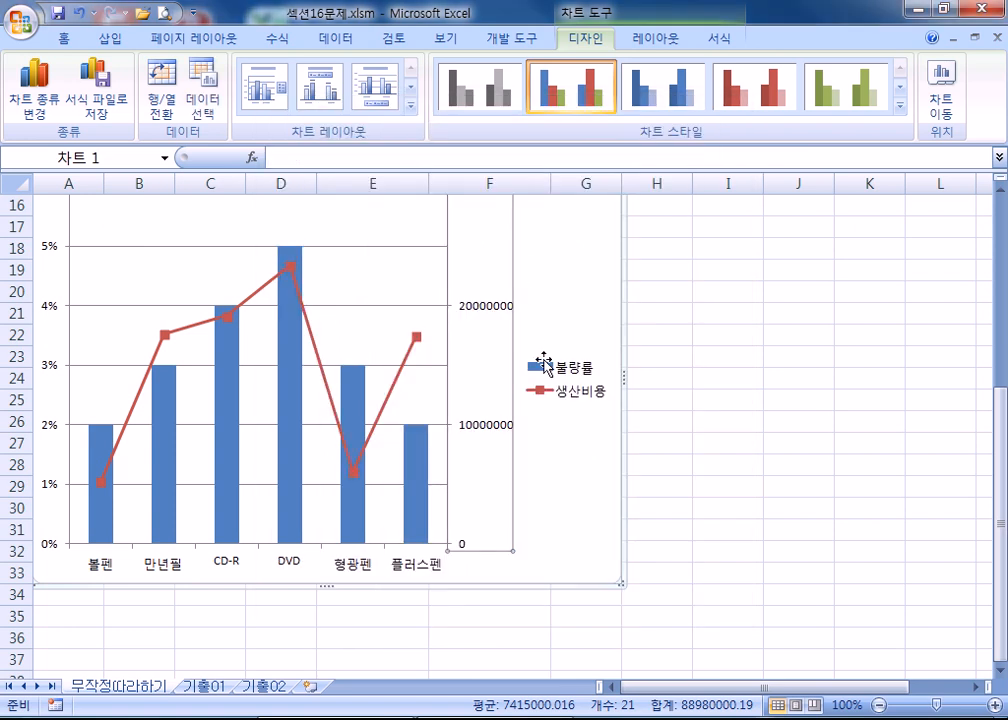
Format the secondary vertical axis labels as numbers with a thousands separator and 0 decimal places
double_click(490, 318)
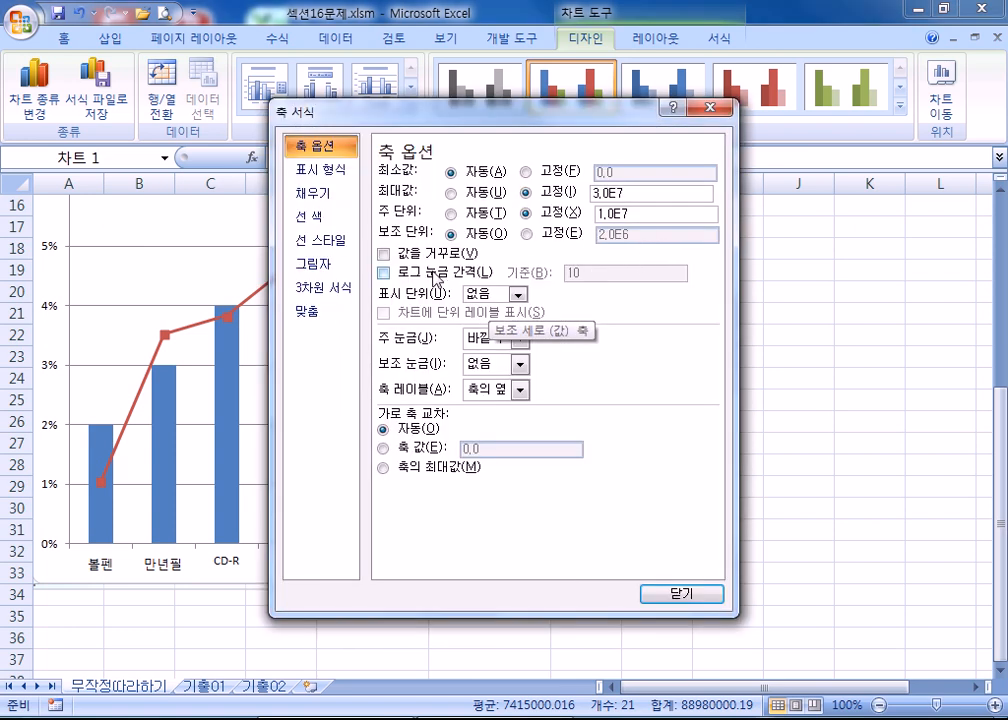
click(320, 169)
click(412, 198)
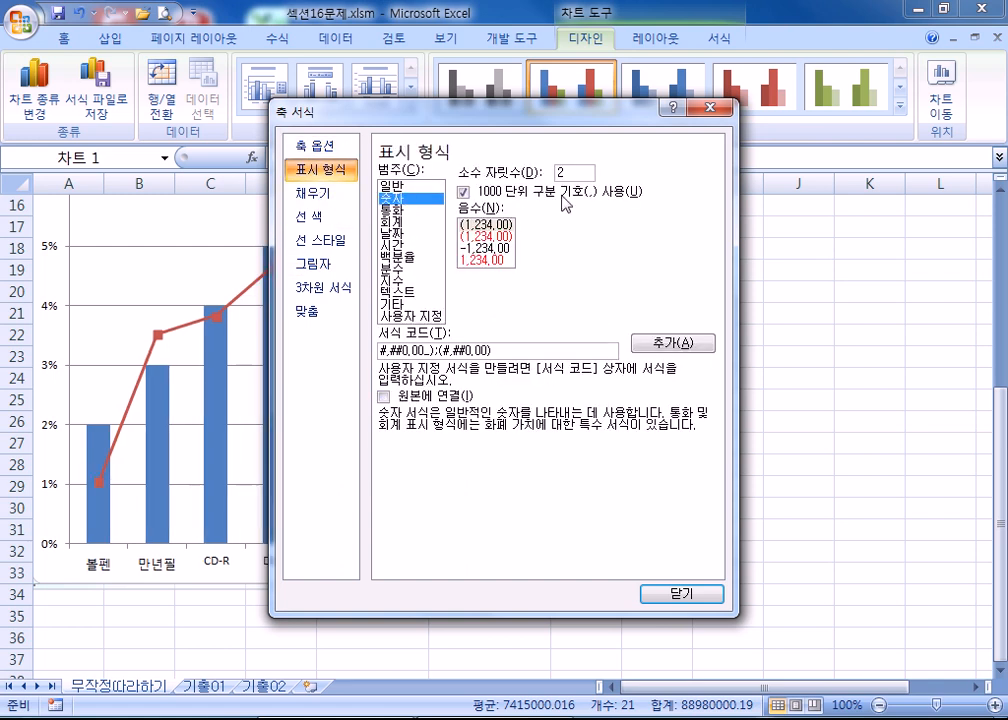
double_click(579, 172)
text(0)
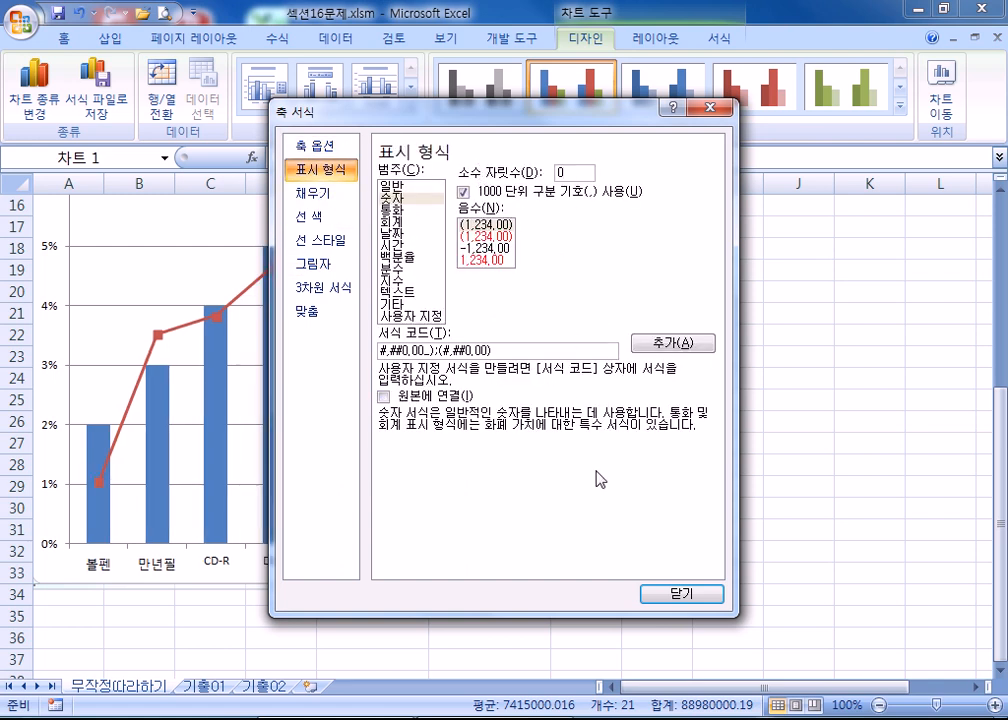
key(Return)
Add a chart title placed above the chart
scroll(479, 351, up, 3)
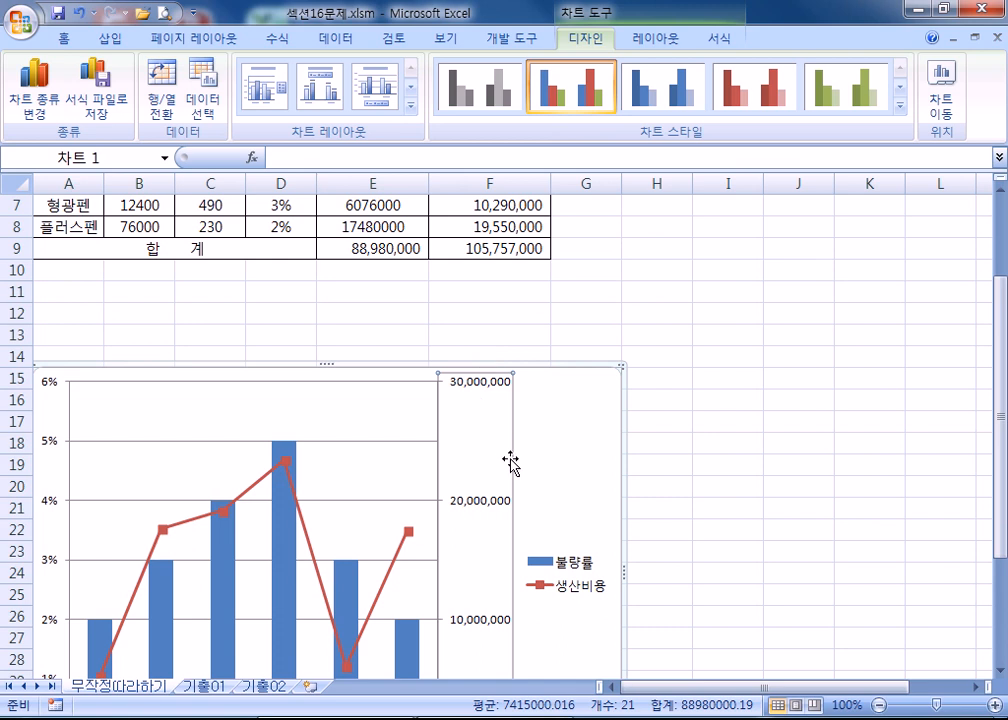
click(631, 40)
click(326, 100)
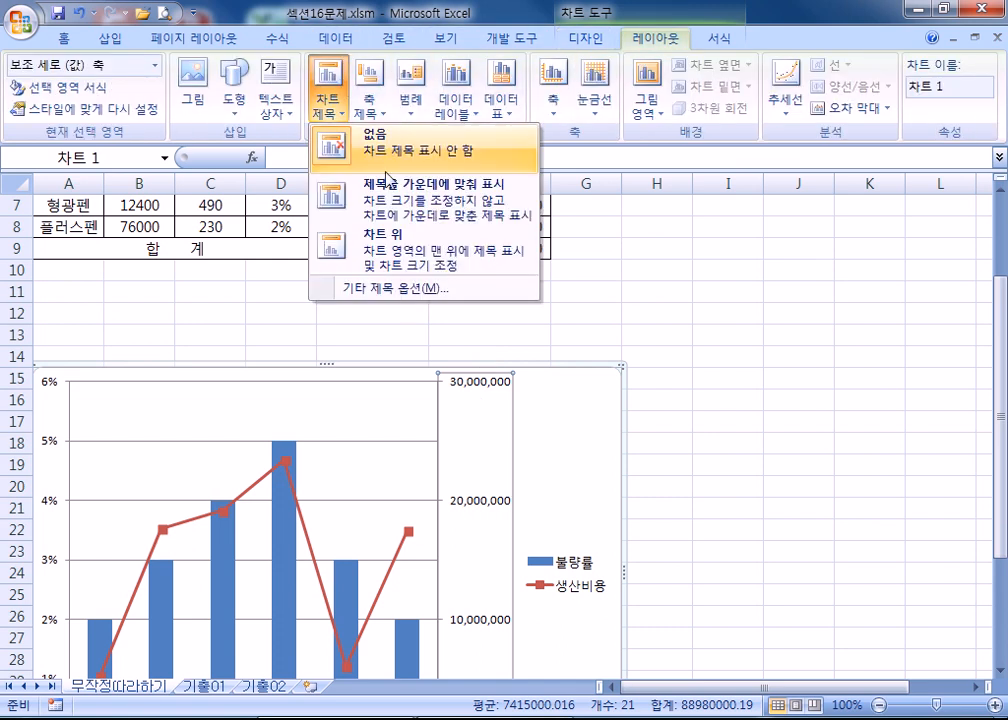
click(400, 245)
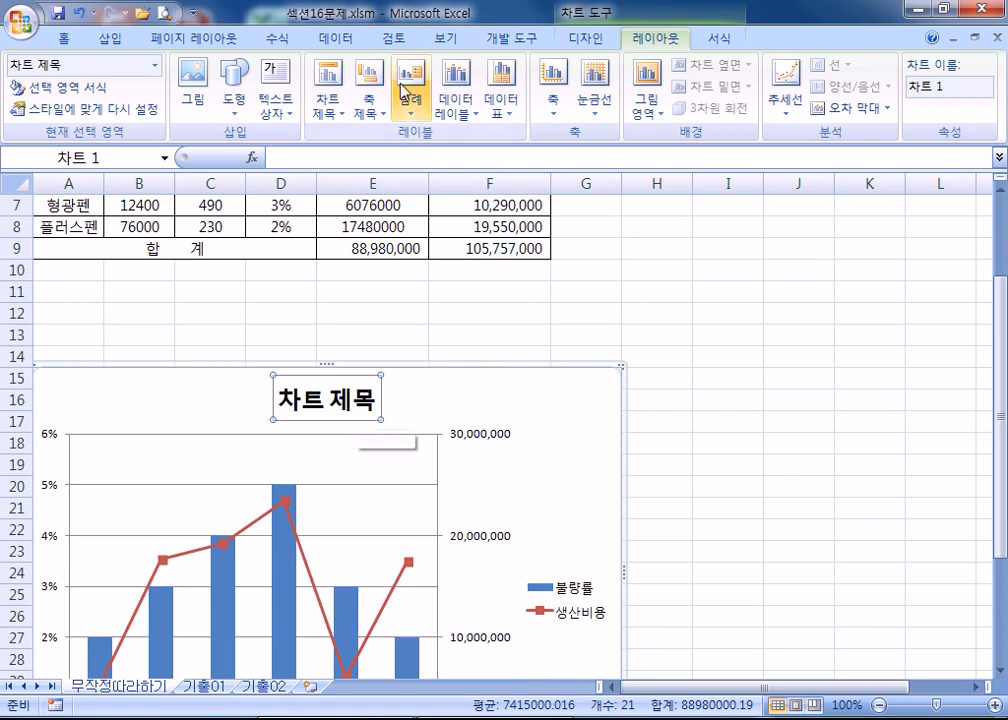
Add a title with vertical text to the primary vertical axis
click(370, 100)
mouse_move(410, 162)
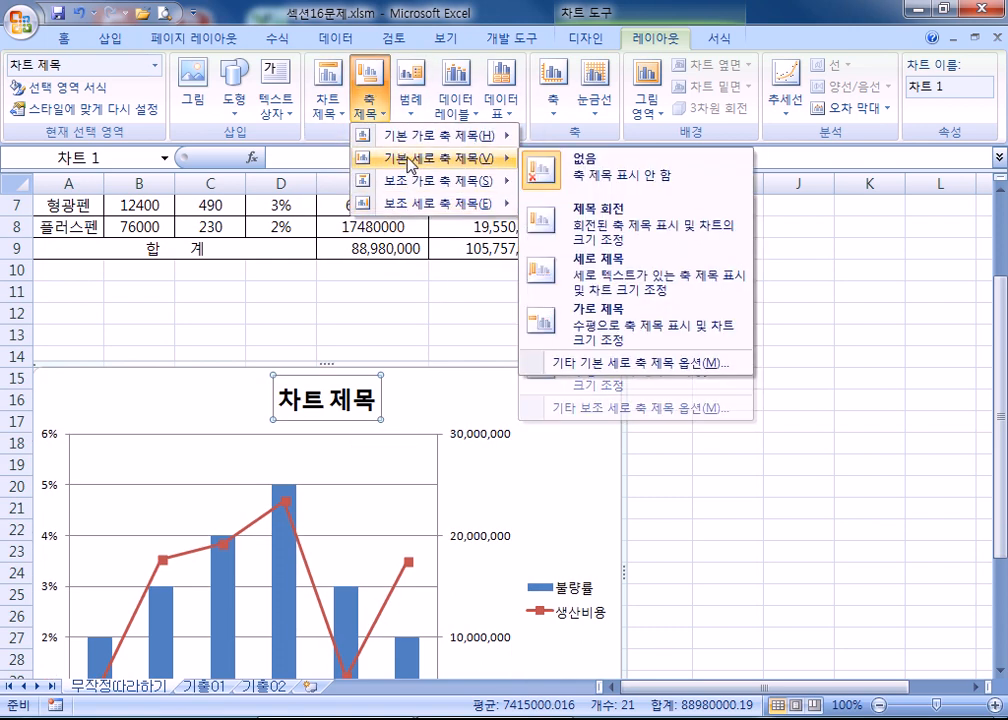
click(580, 262)
scroll(160, 430, down, 3)
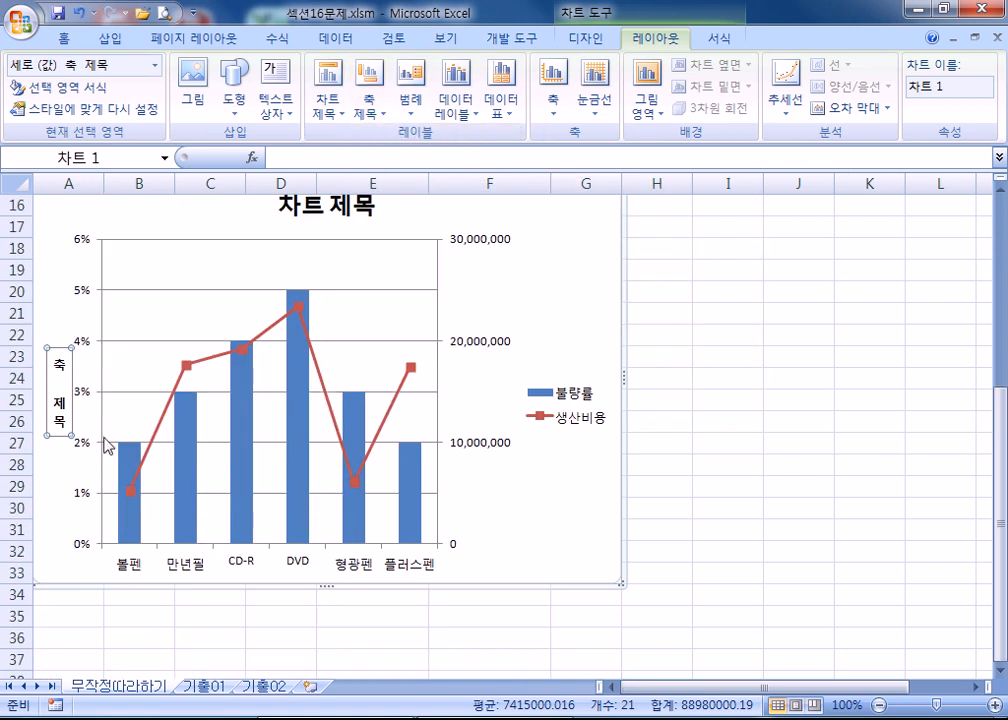
Add a title with vertical text to the secondary vertical axis
scroll(108, 445, up, 1)
click(370, 100)
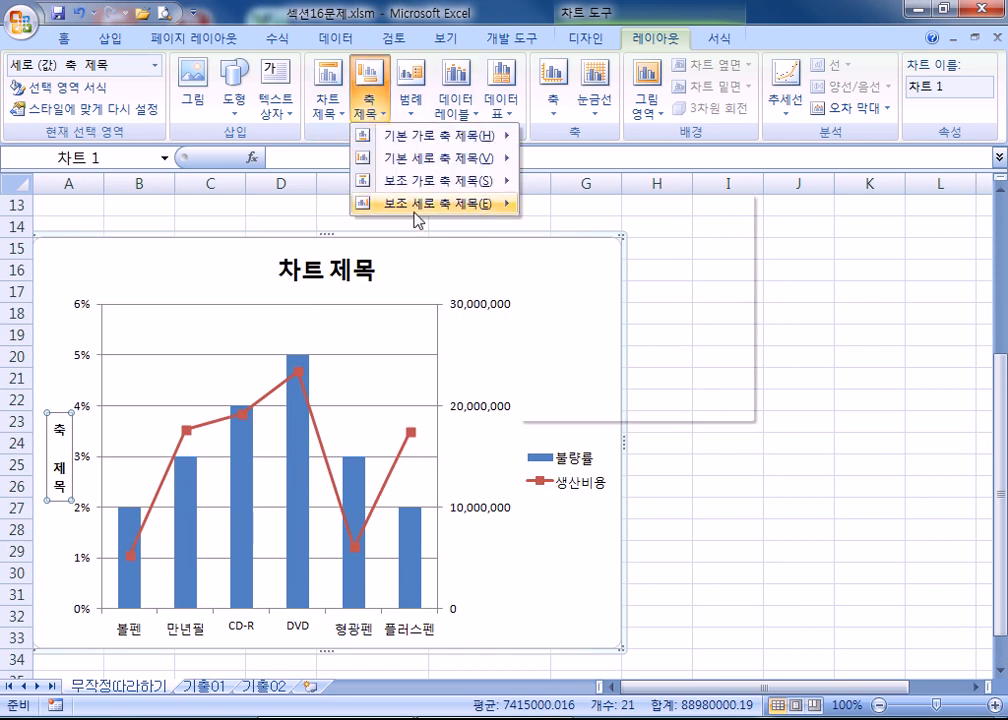
mouse_move(416, 220)
click(580, 305)
Try the legend at the bottom of the chart in its format options and return it to the right side
scroll(632, 431, down, 4)
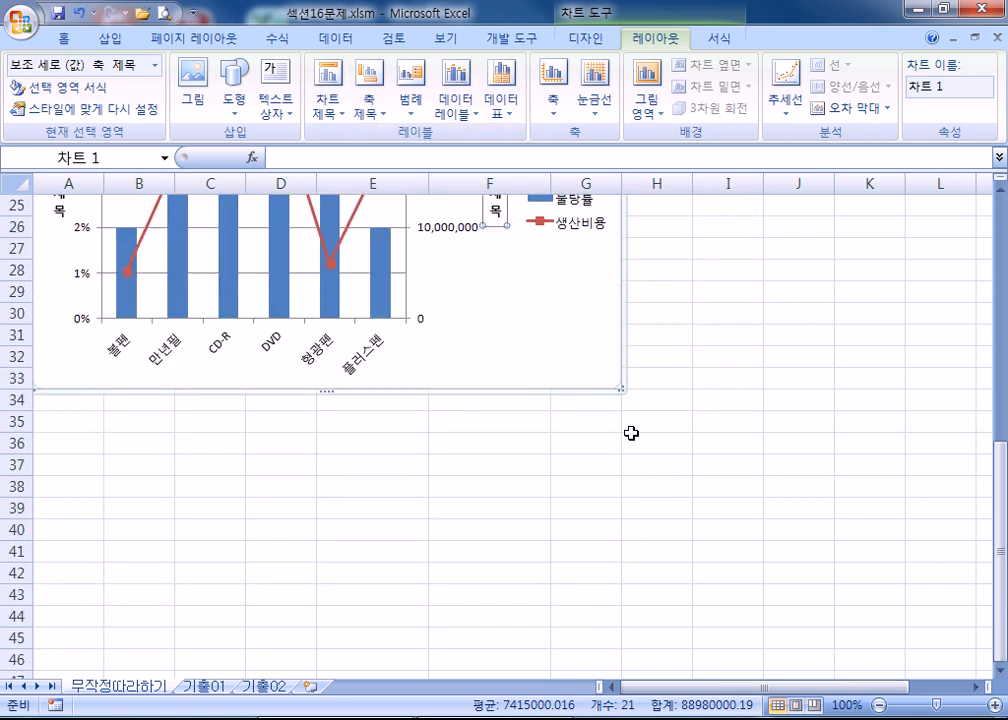
click(564, 232)
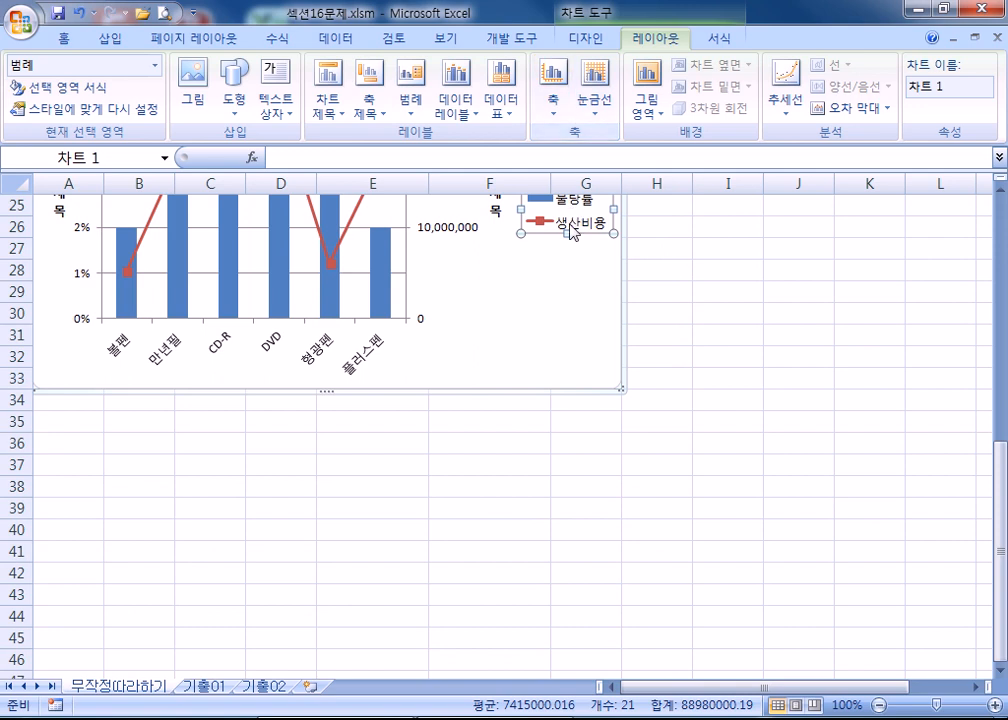
double_click(571, 209)
drag(529, 119, 830, 96)
click(731, 184)
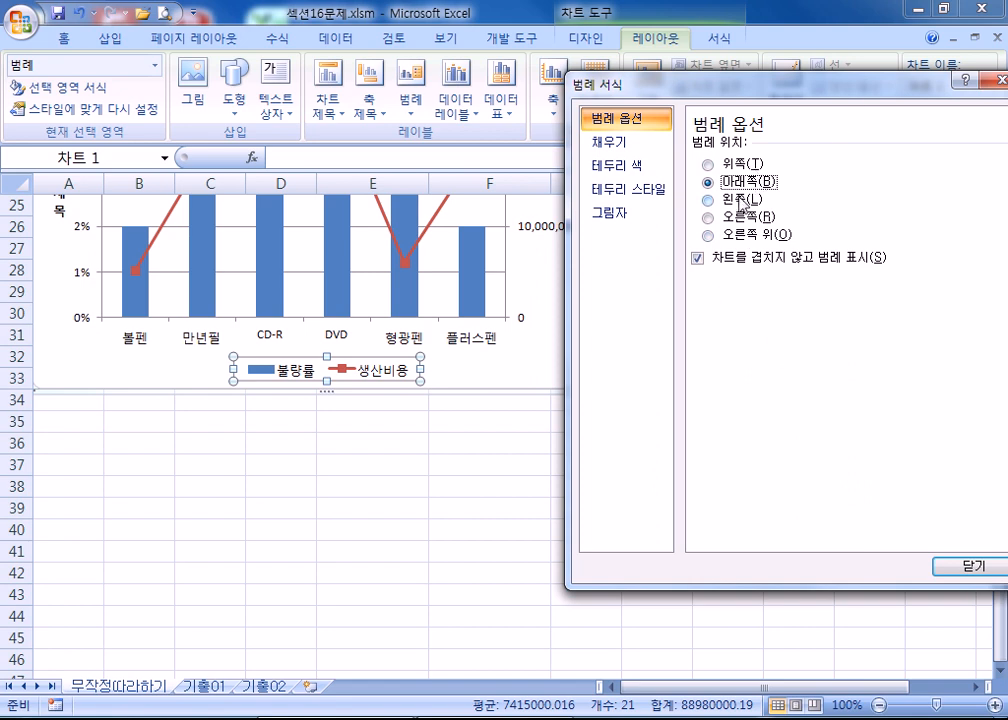
click(741, 216)
click(950, 566)
scroll(570, 400, up, 3)
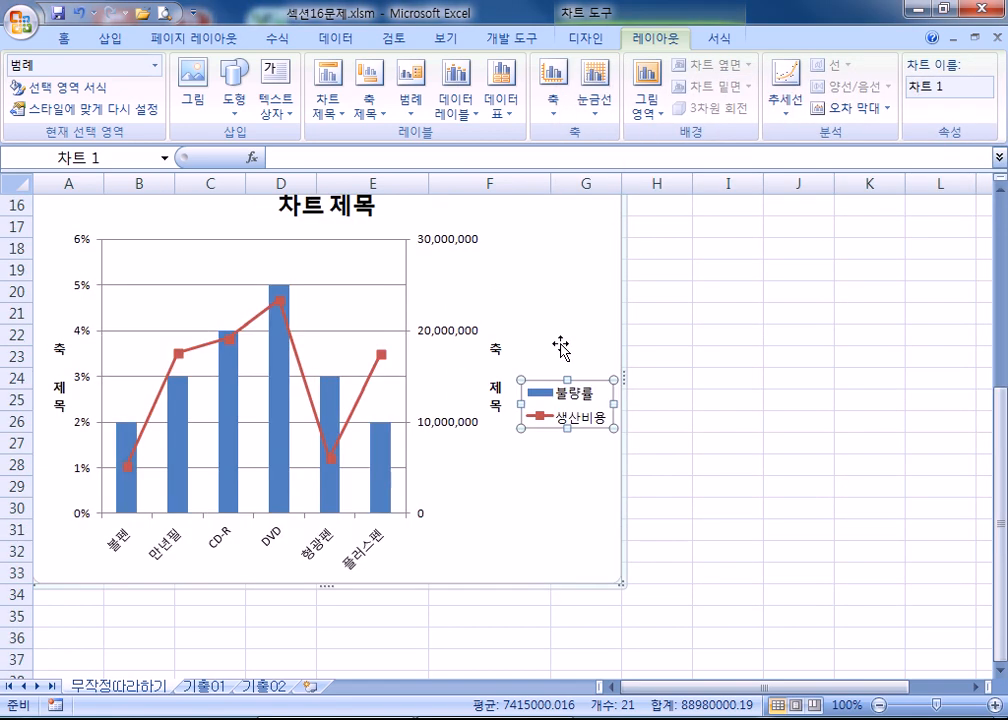
Try the legend layout presets that place it at the bottom, right and top of the chart
scroll(645, 70, down, 1)
click(655, 42)
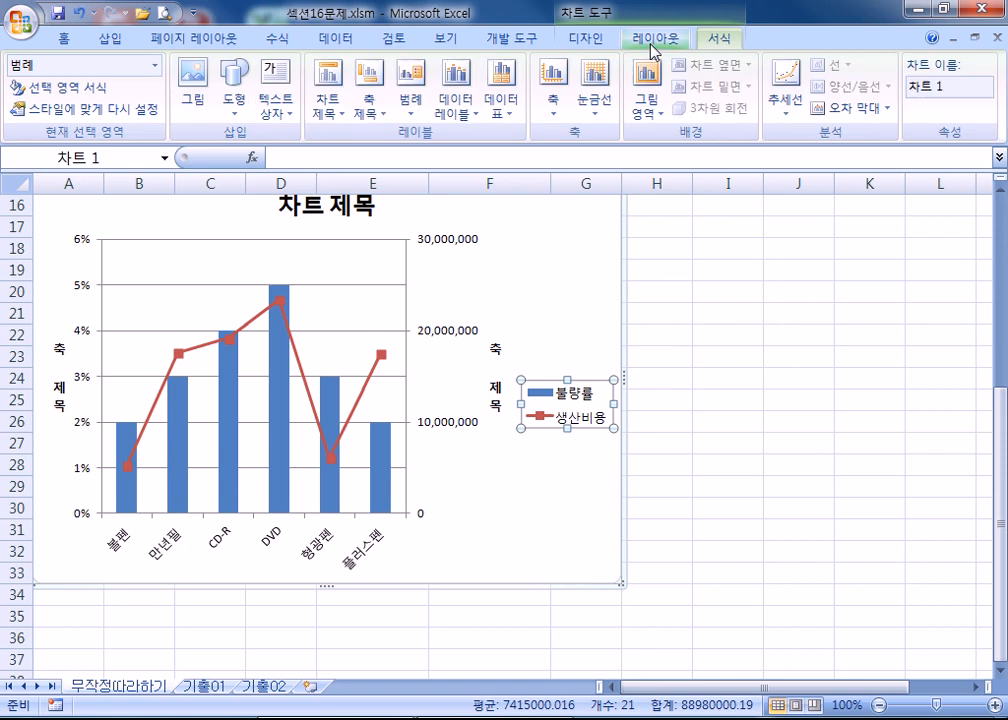
click(413, 100)
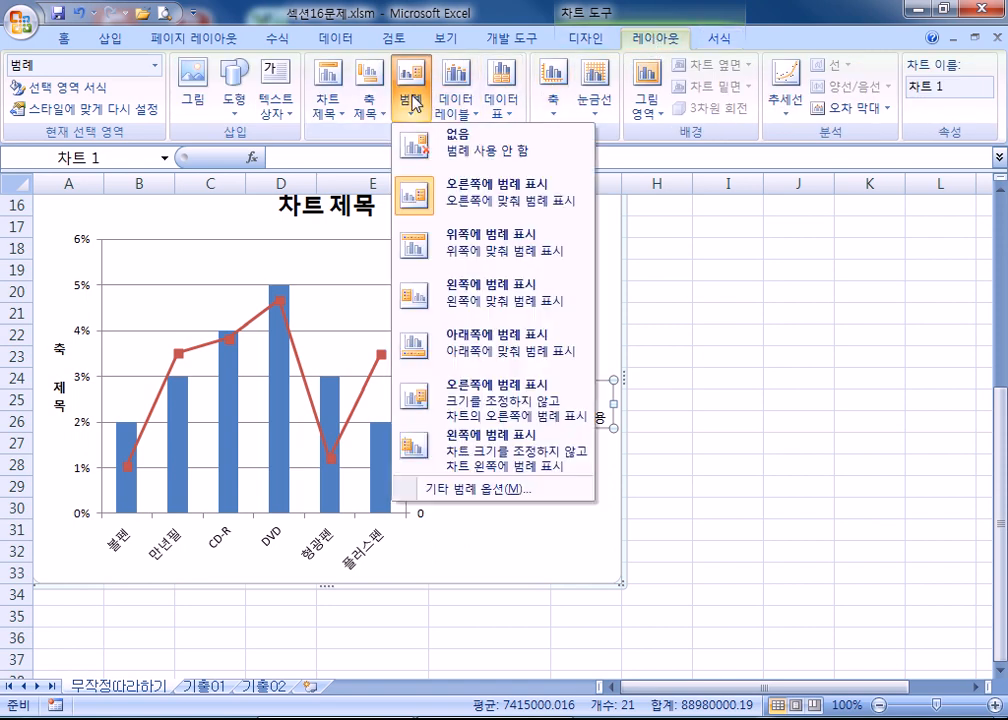
click(459, 357)
click(410, 100)
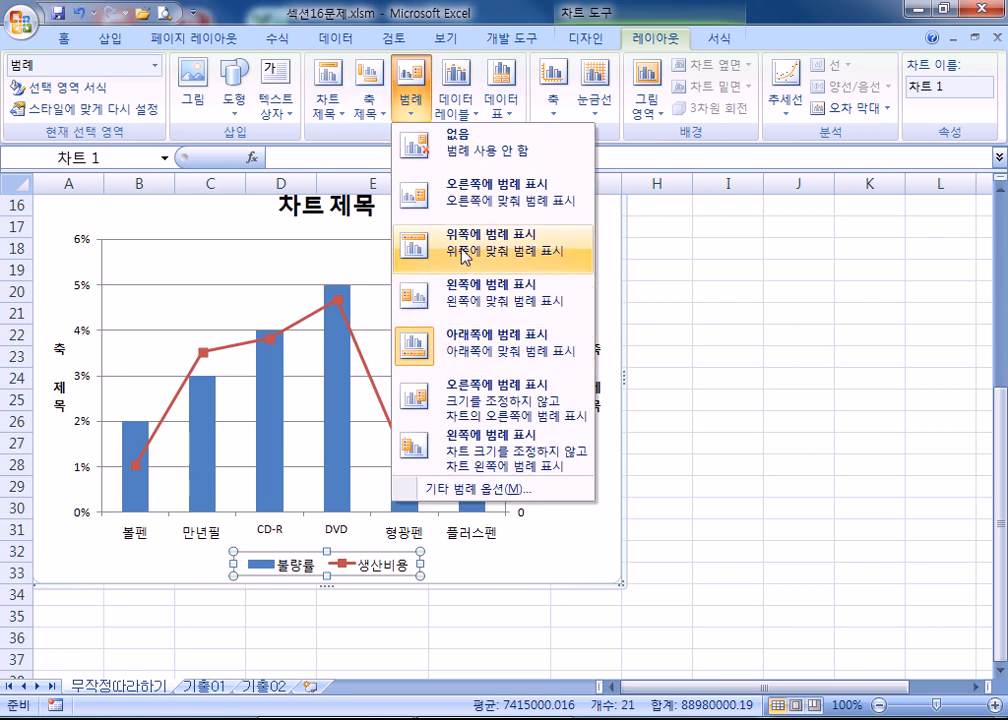
click(460, 196)
click(410, 100)
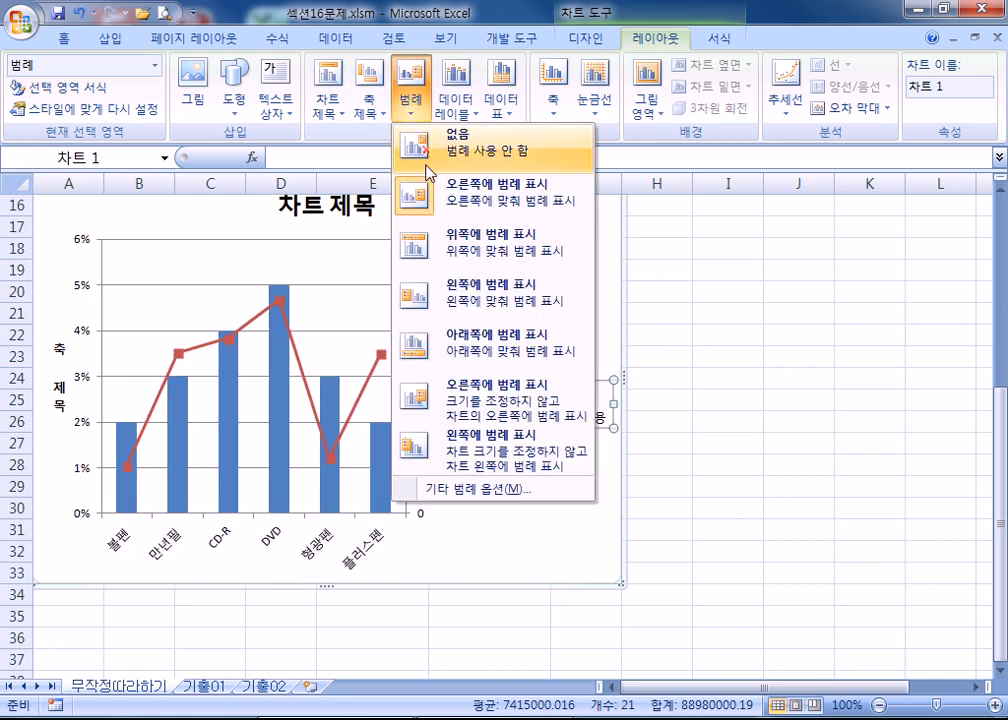
click(407, 249)
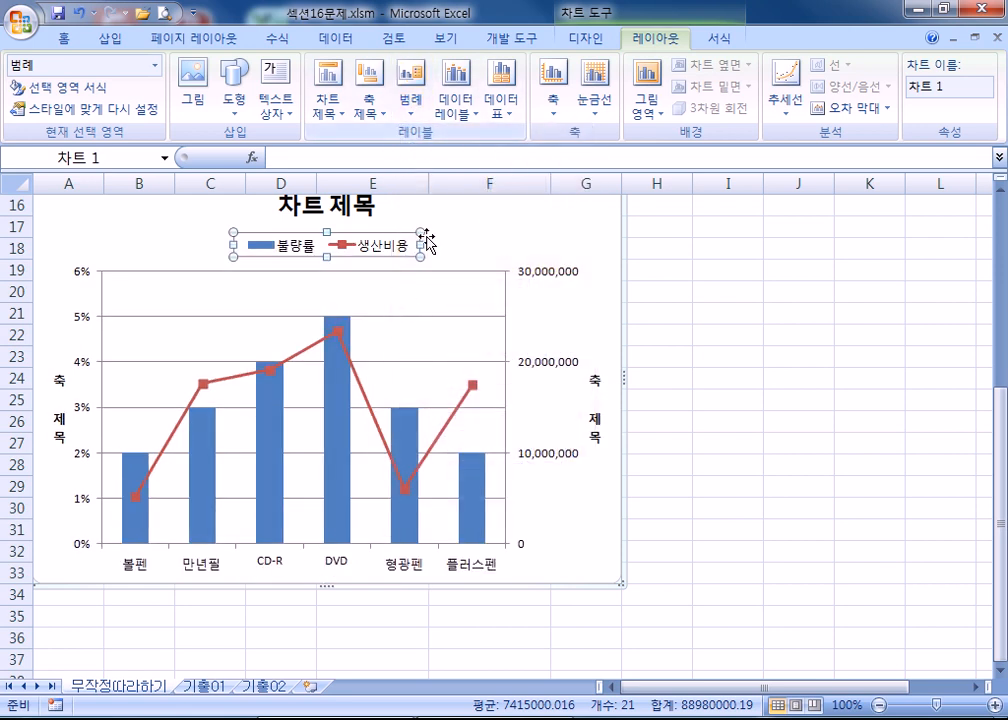
Set the legend position to 아래쪽 (bottom) in the legend's format options, keeping it from overlapping the chart
double_click(372, 244)
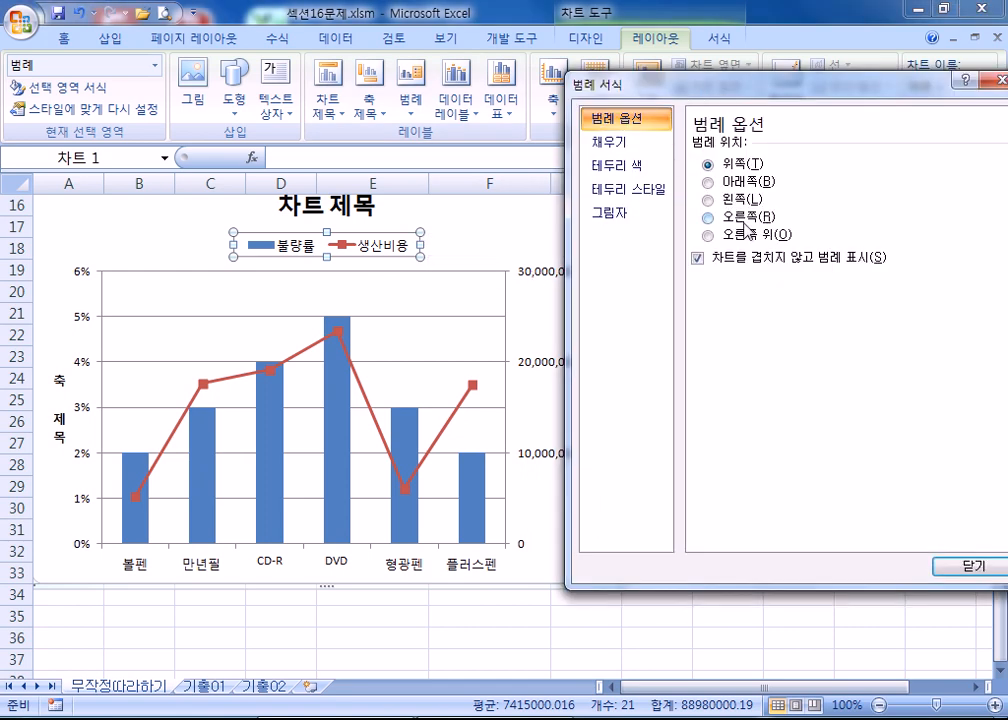
click(708, 182)
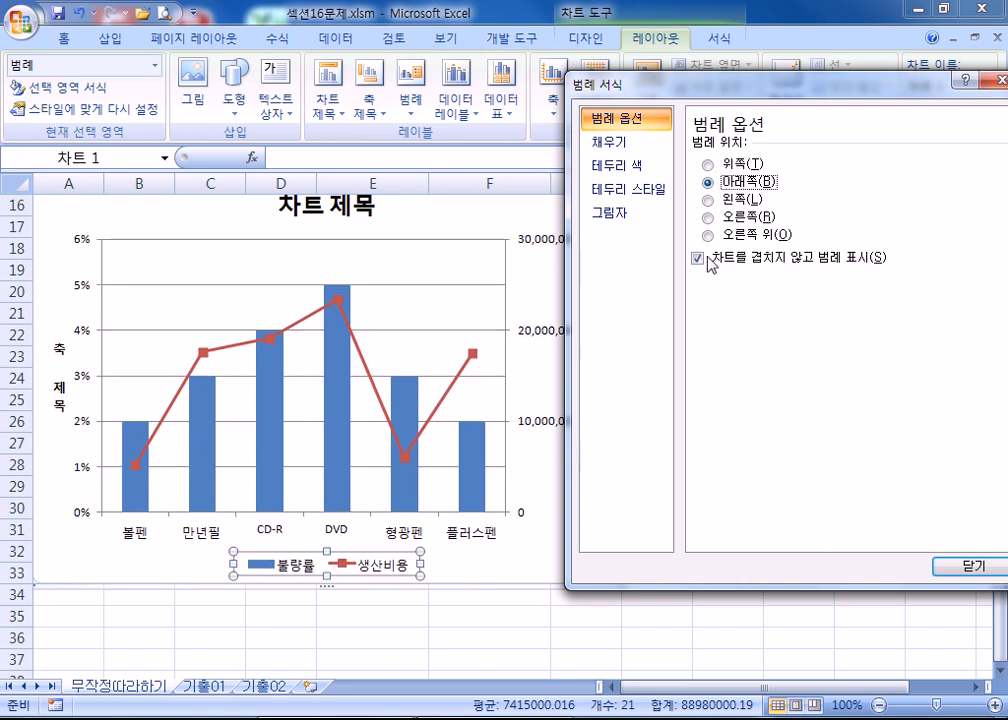
click(956, 568)
scroll(448, 508, up, 2)
scroll(340, 439, down, 2)
click(569, 531)
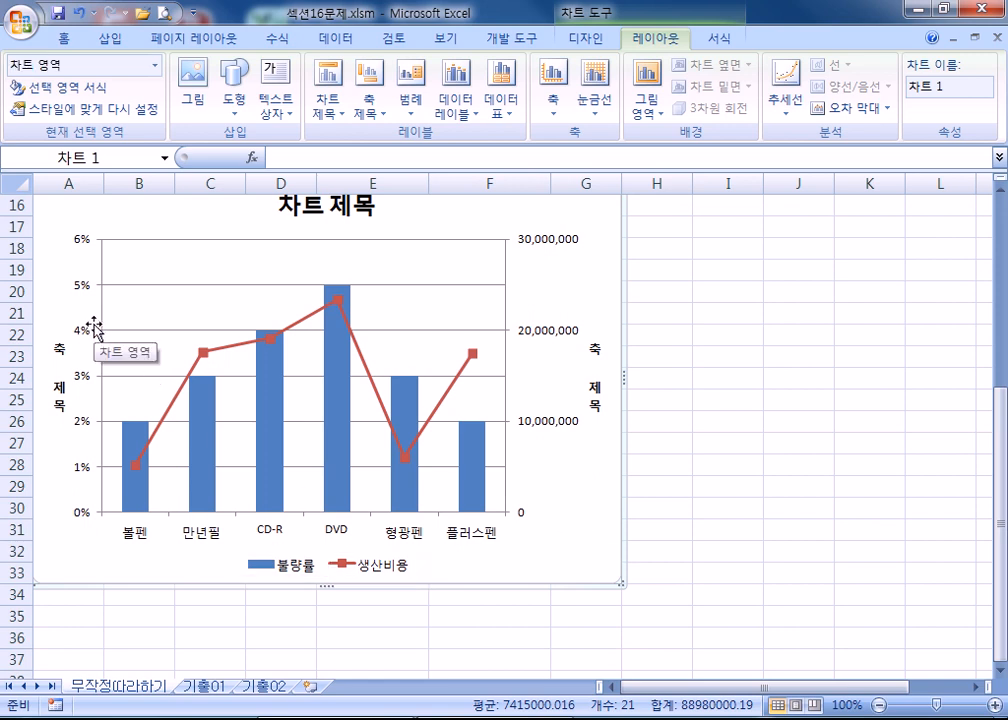
Switch to the 기출01 worksheet
click(207, 687)
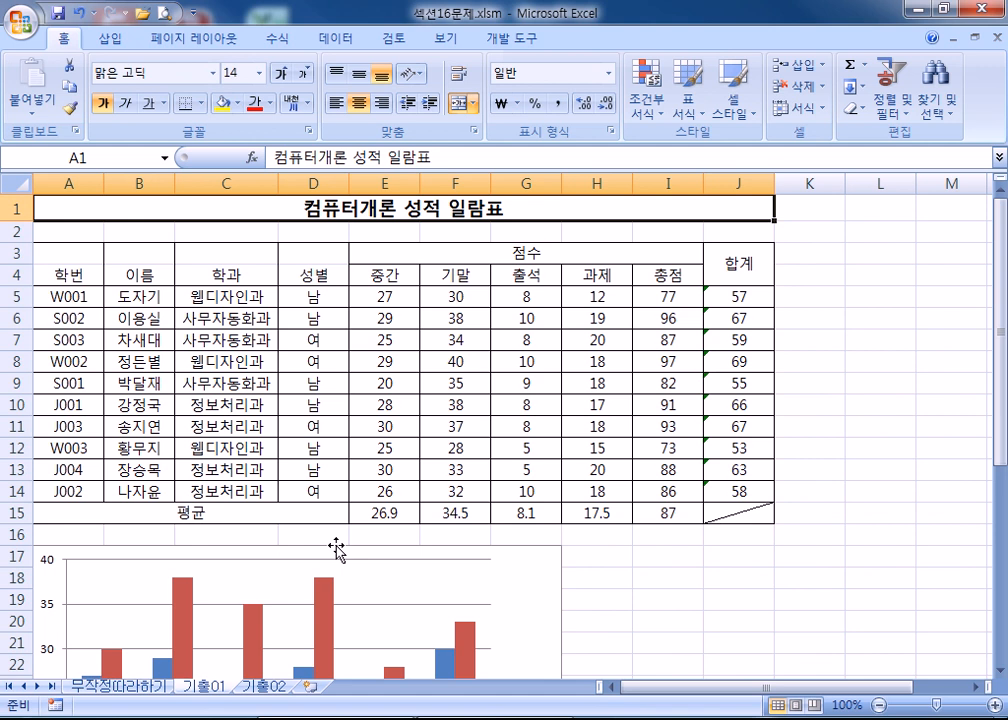
scroll(434, 493, down, 5)
Delete the 중간 and 기말 column chart and undo the deletion, doing both twice
click(538, 315)
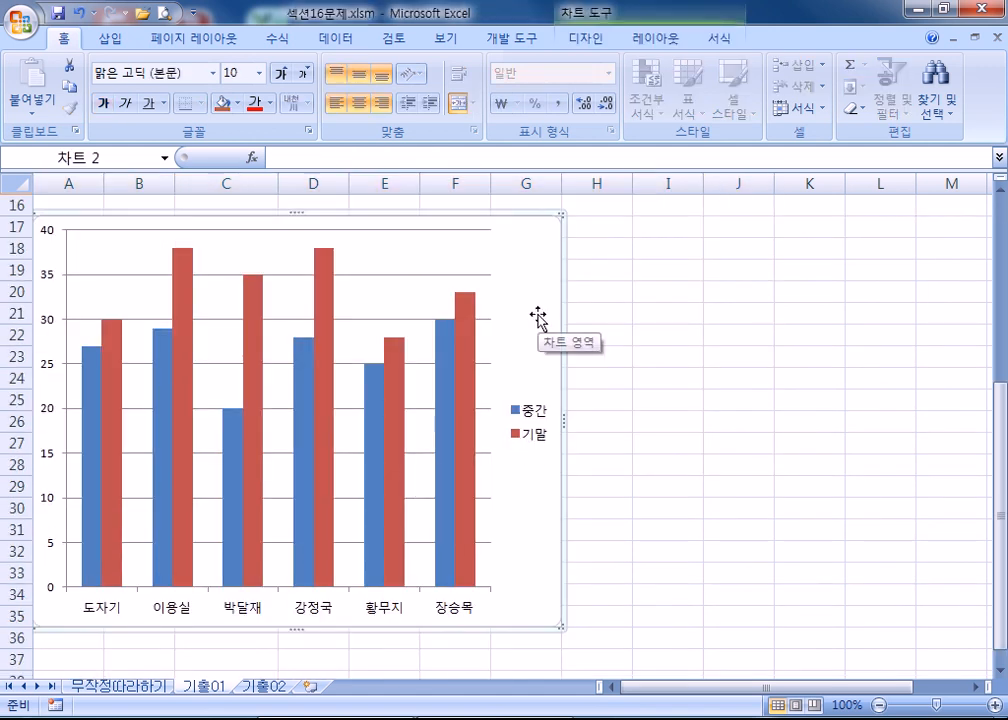
key(Delete)
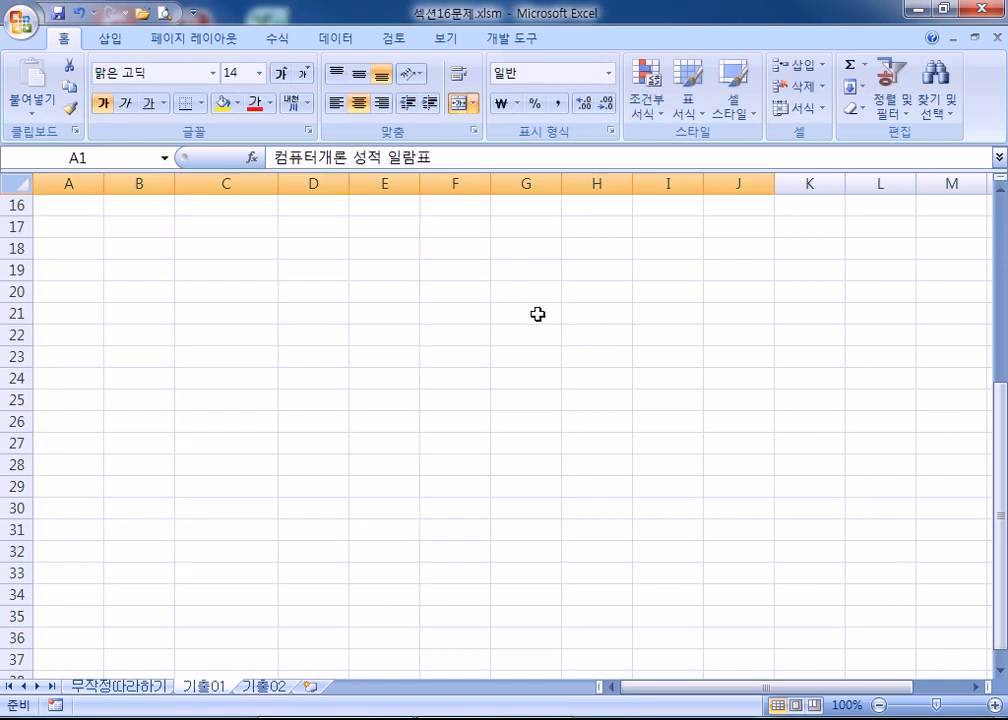
key(ctrl+z)
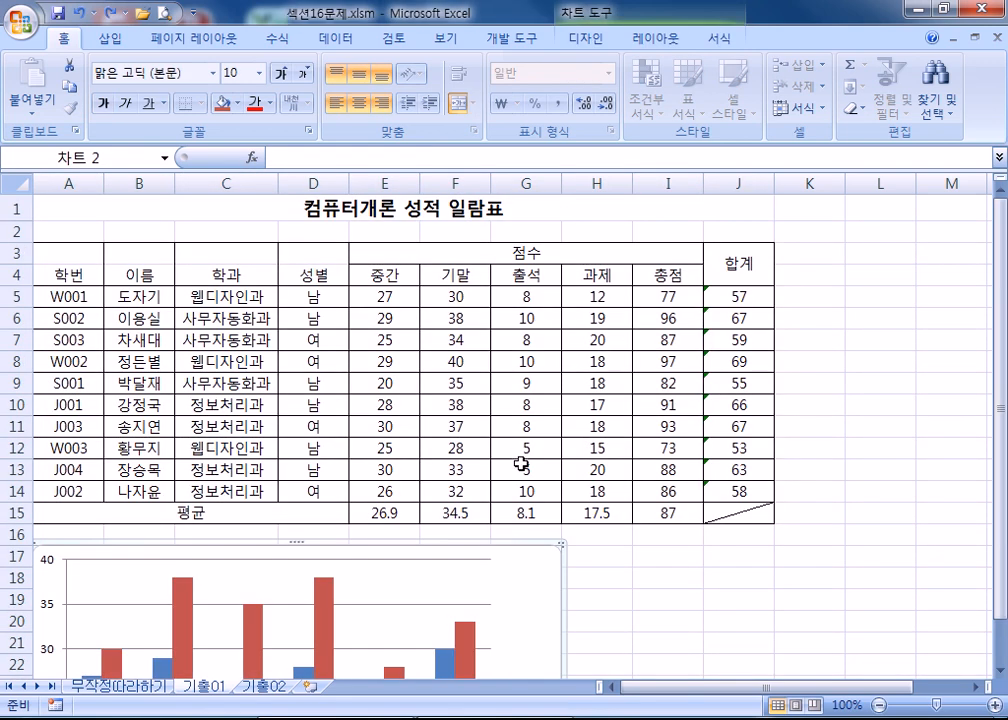
scroll(521, 455, down, 4)
key(Delete)
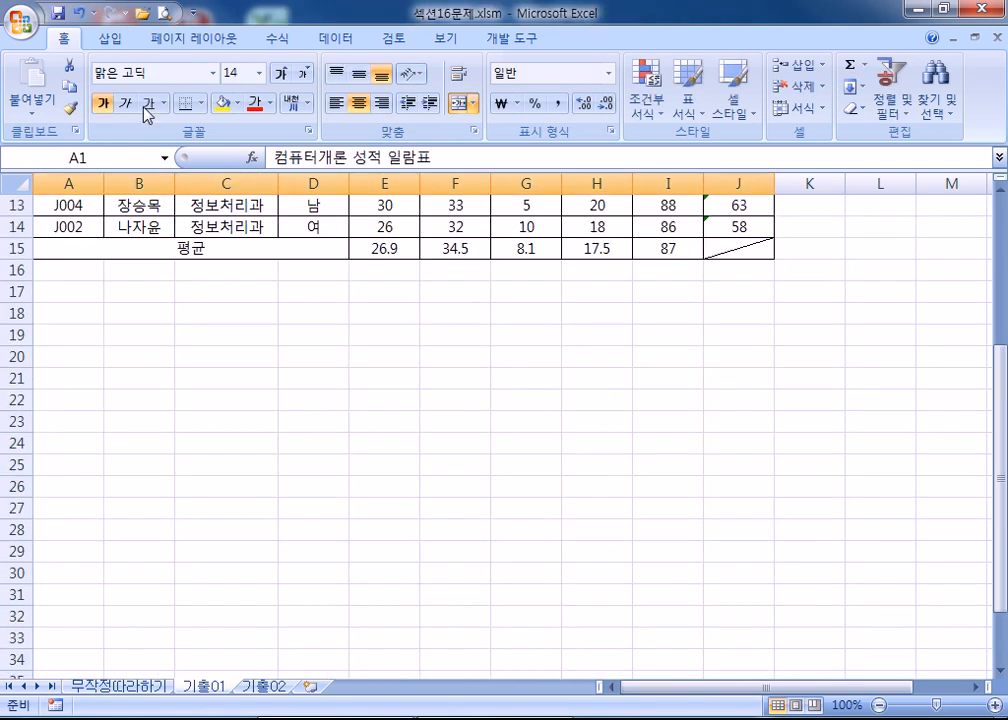
click(77, 13)
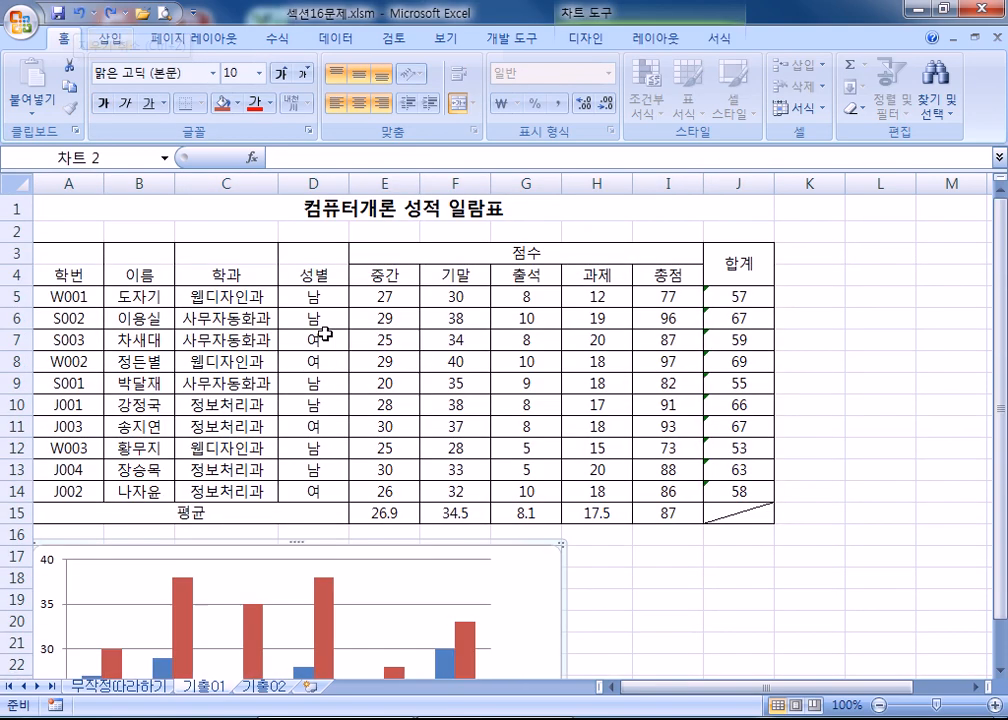
scroll(489, 511, down, 4)
scroll(480, 513, down, 3)
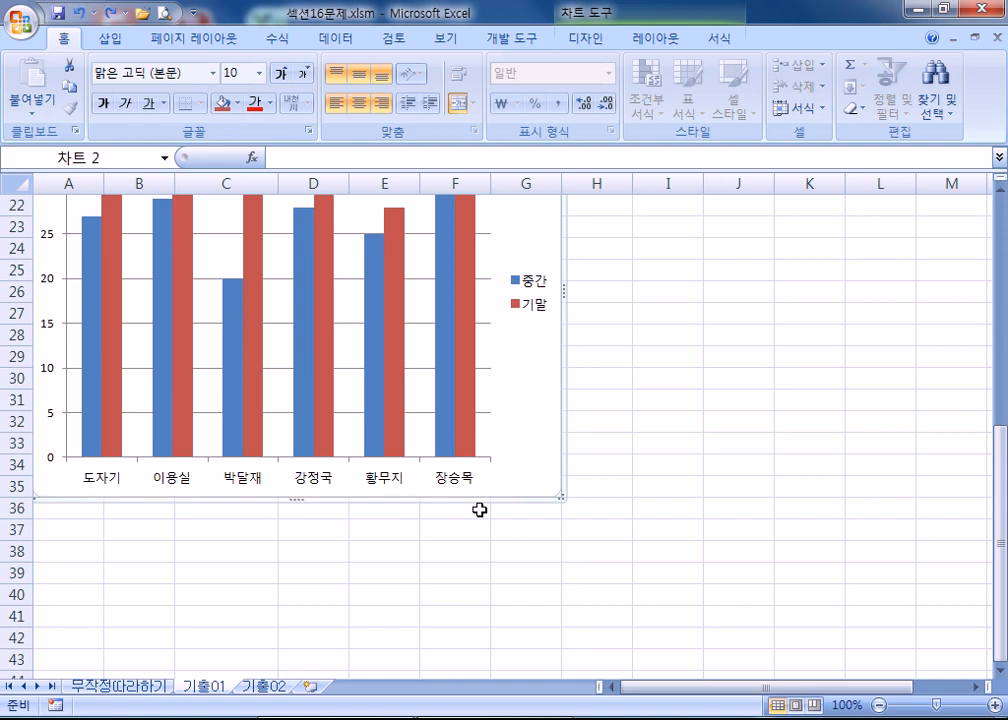
scroll(400, 505, up, 7)
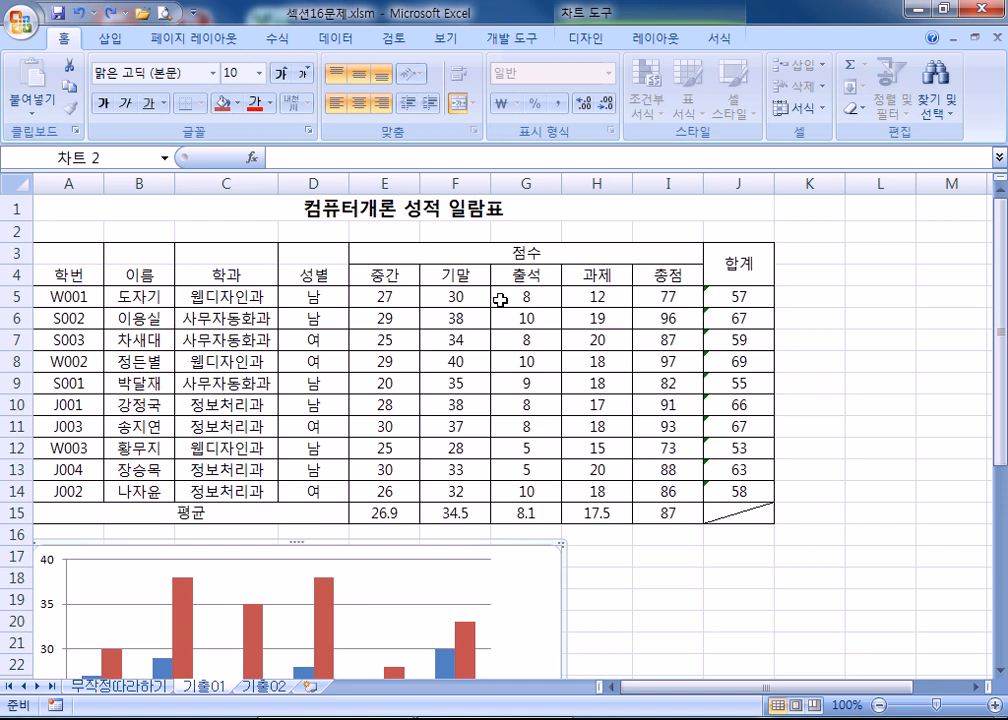
click(533, 279)
drag(533, 279, 535, 319)
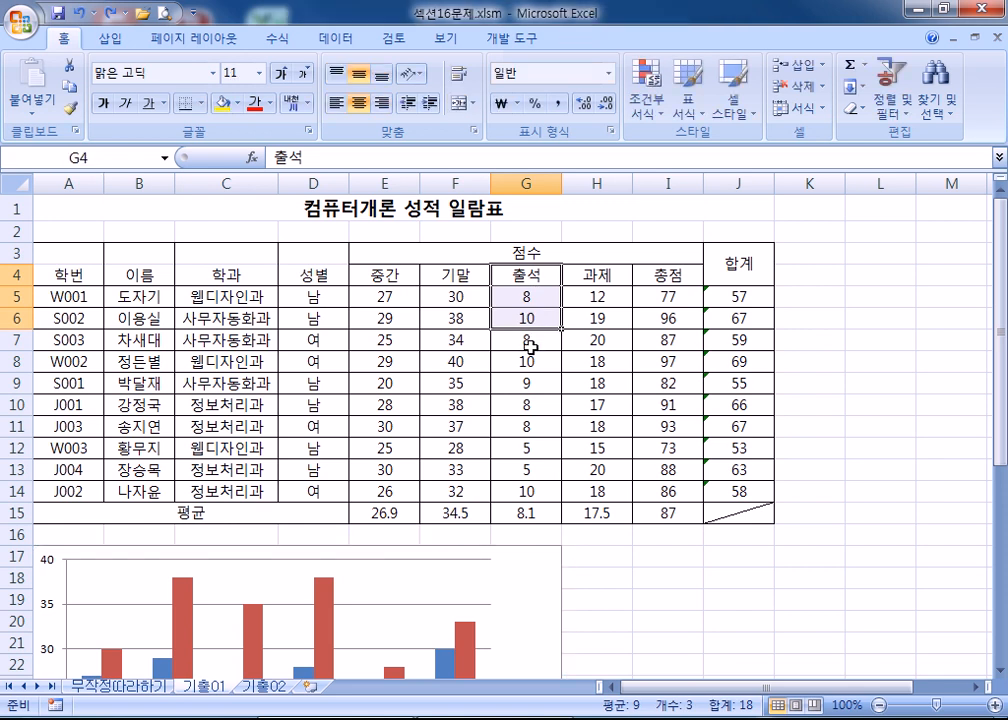
drag(522, 385, 520, 470)
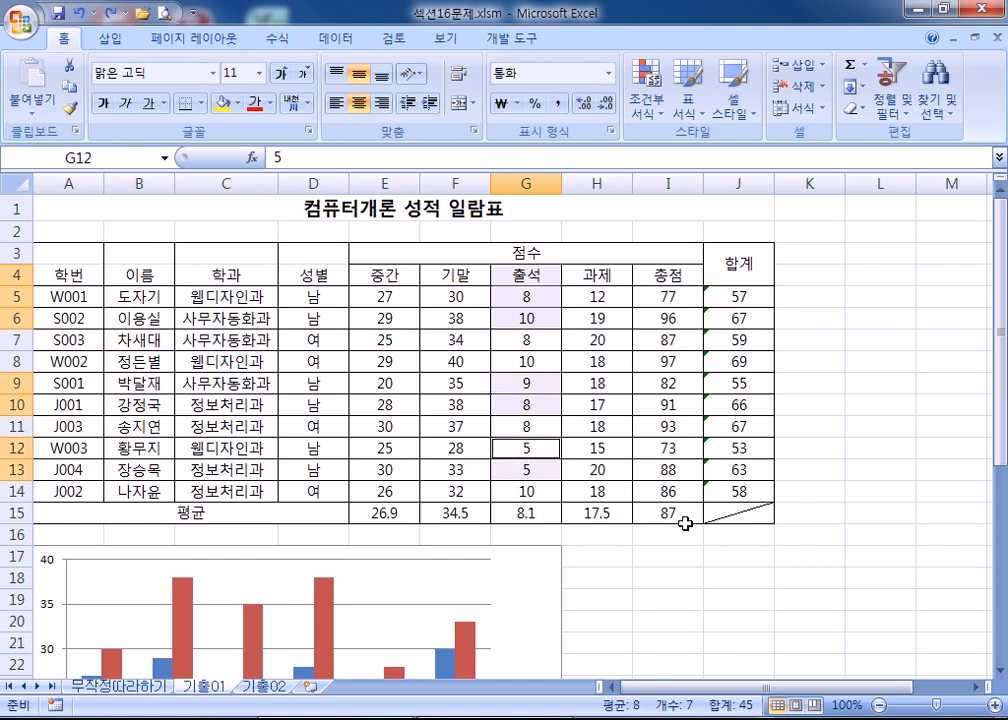
scroll(683, 524, down, 3)
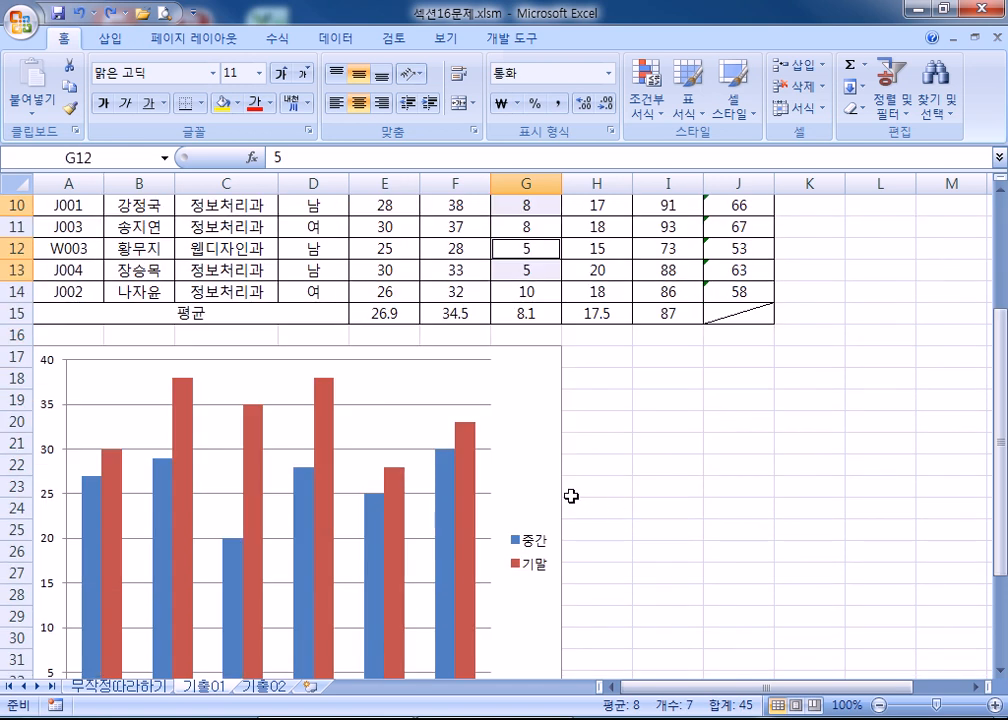
scroll(568, 490, down, 4)
scroll(545, 491, up, 3)
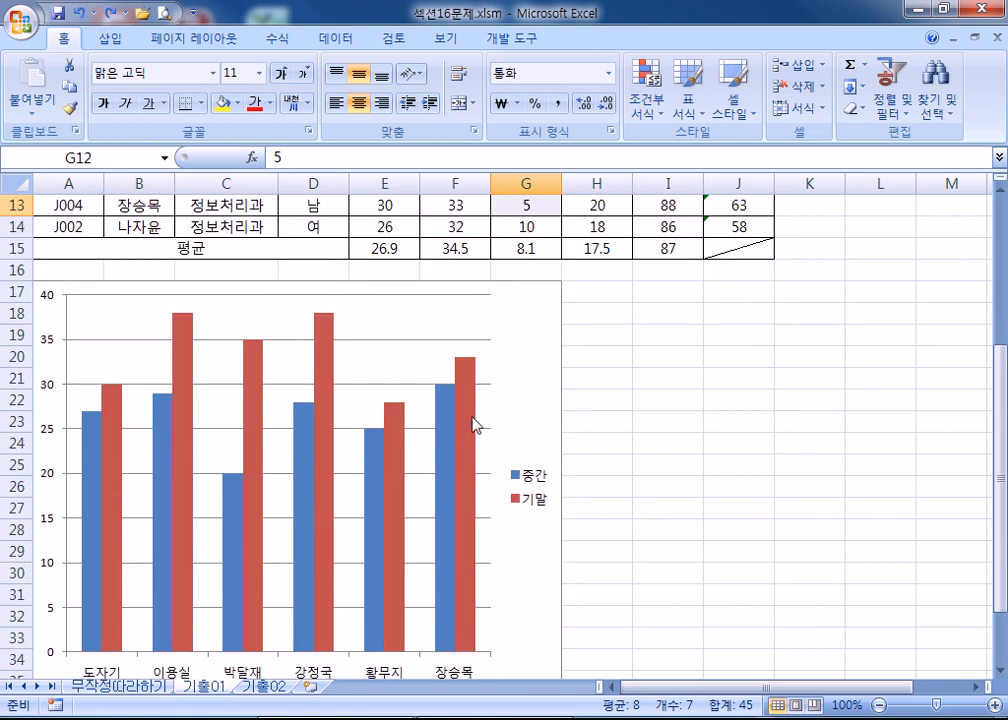
scroll(474, 430, up, 4)
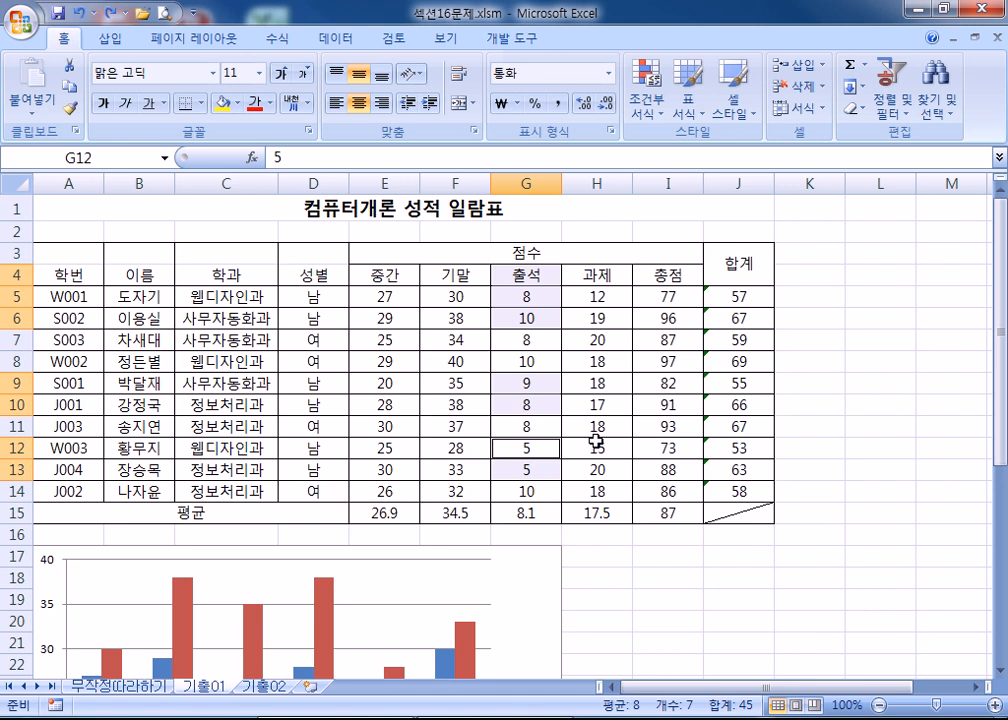
key(ctrl+c)
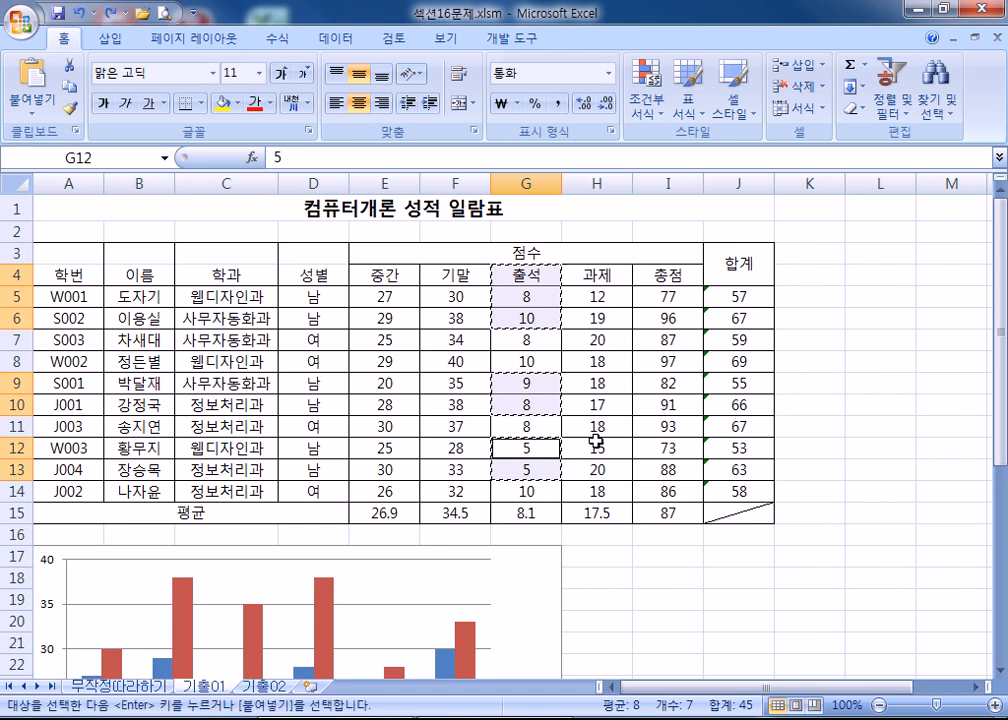
scroll(524, 396, down, 3)
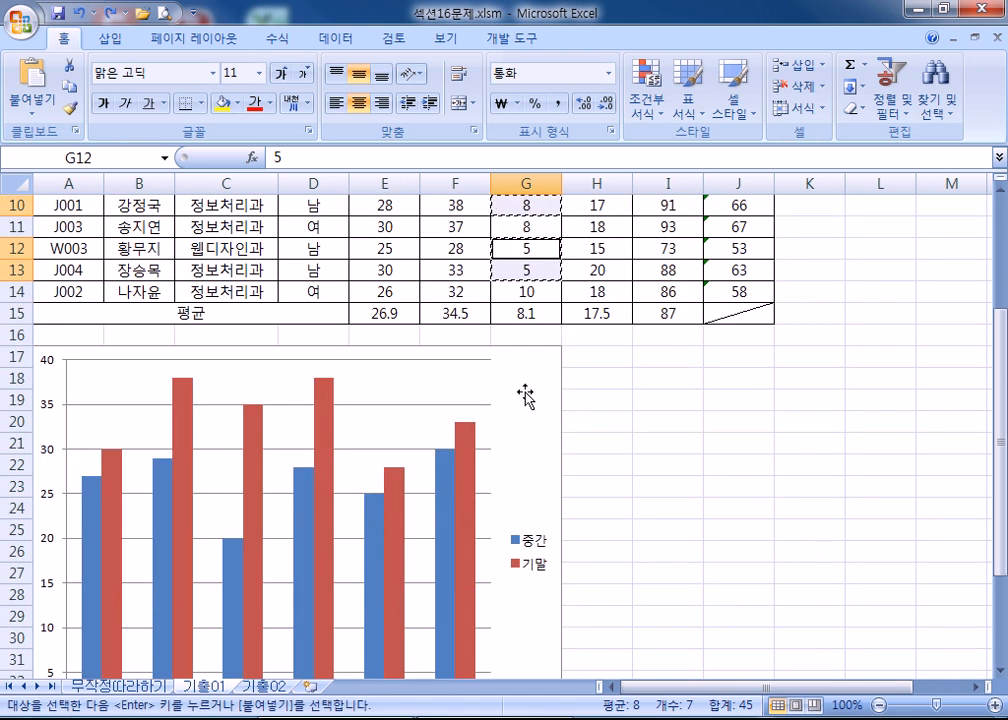
scroll(535, 356, up, 3)
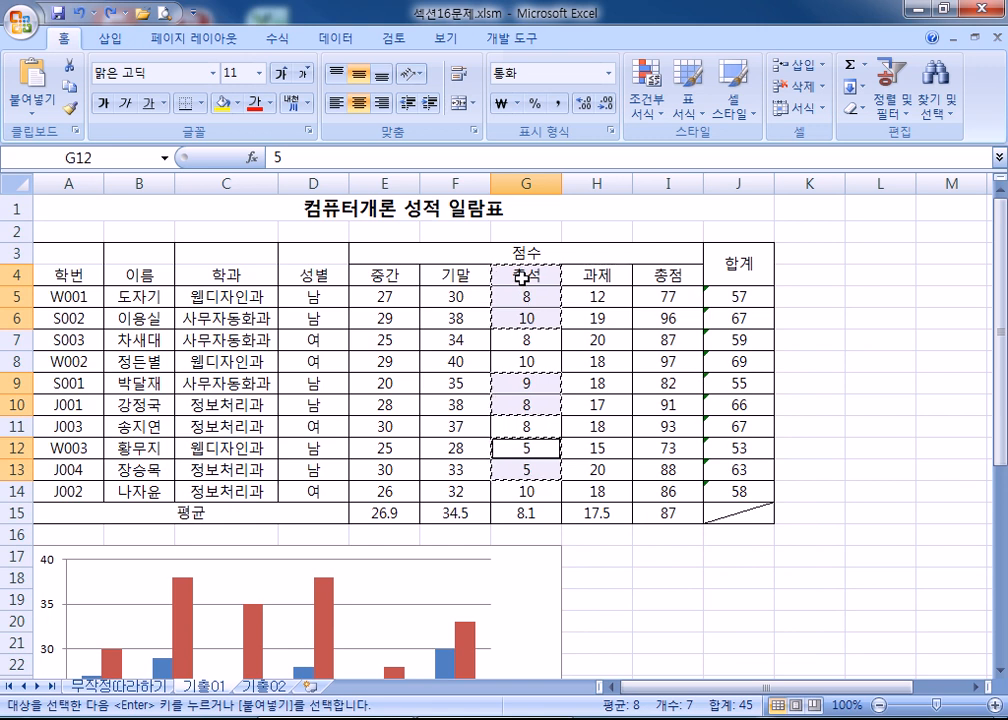
key(Escape)
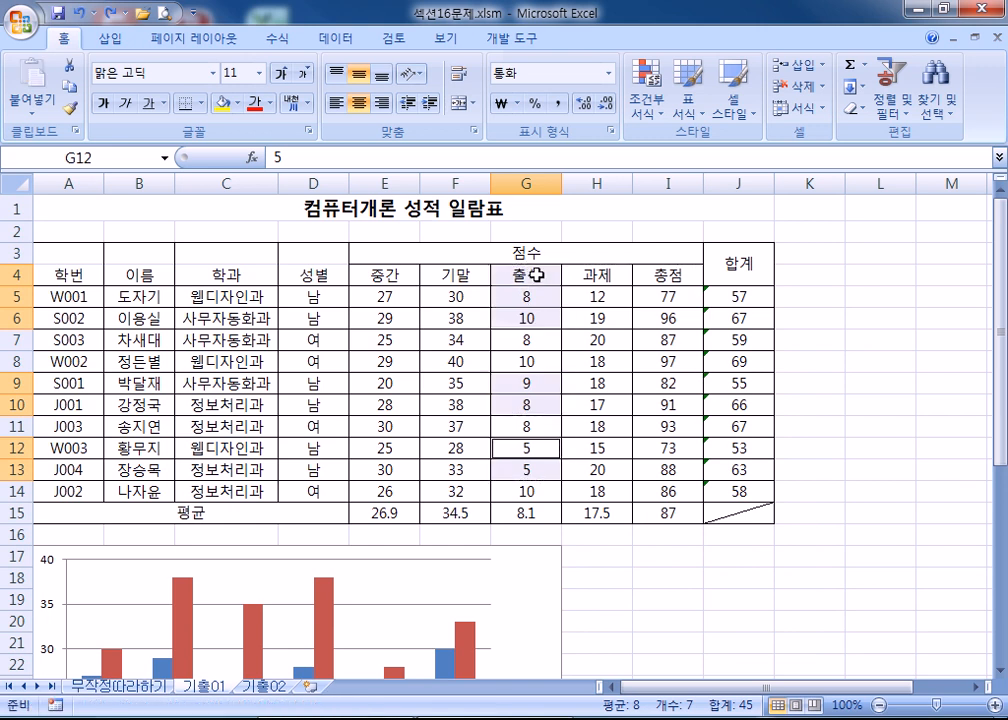
click(537, 277)
drag(537, 277, 524, 317)
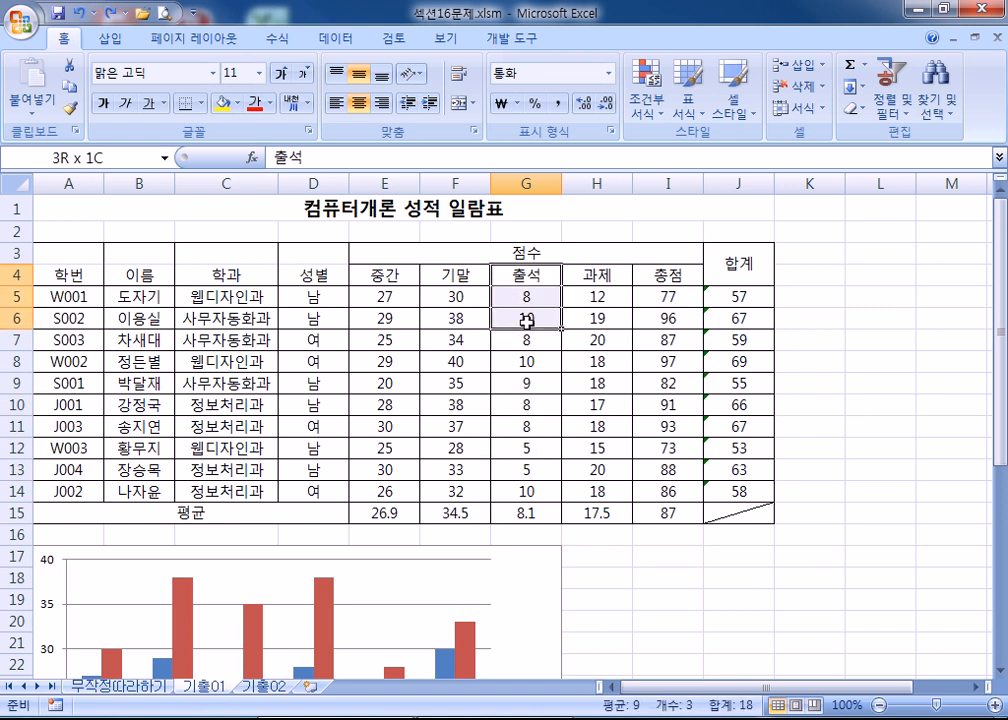
drag(305, 297, 304, 319)
drag(308, 383, 313, 412)
click(312, 450)
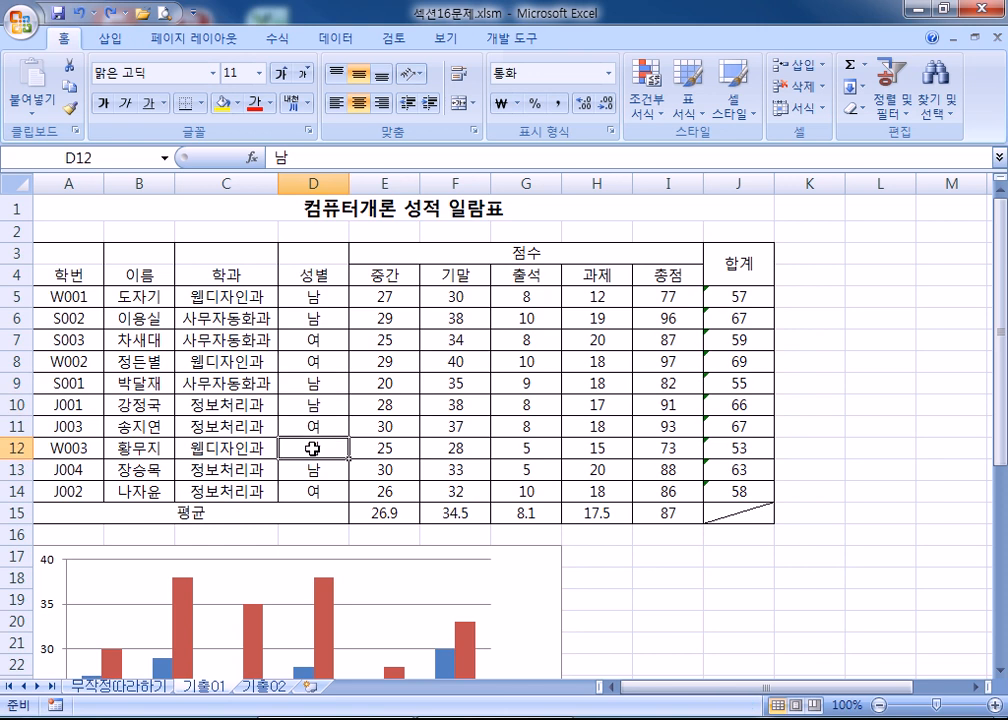
Copy the 출석 header and male students' scores in G4:G6, G9:G10 and G12:G13 and paste them into the column chart
drag(524, 281, 528, 320)
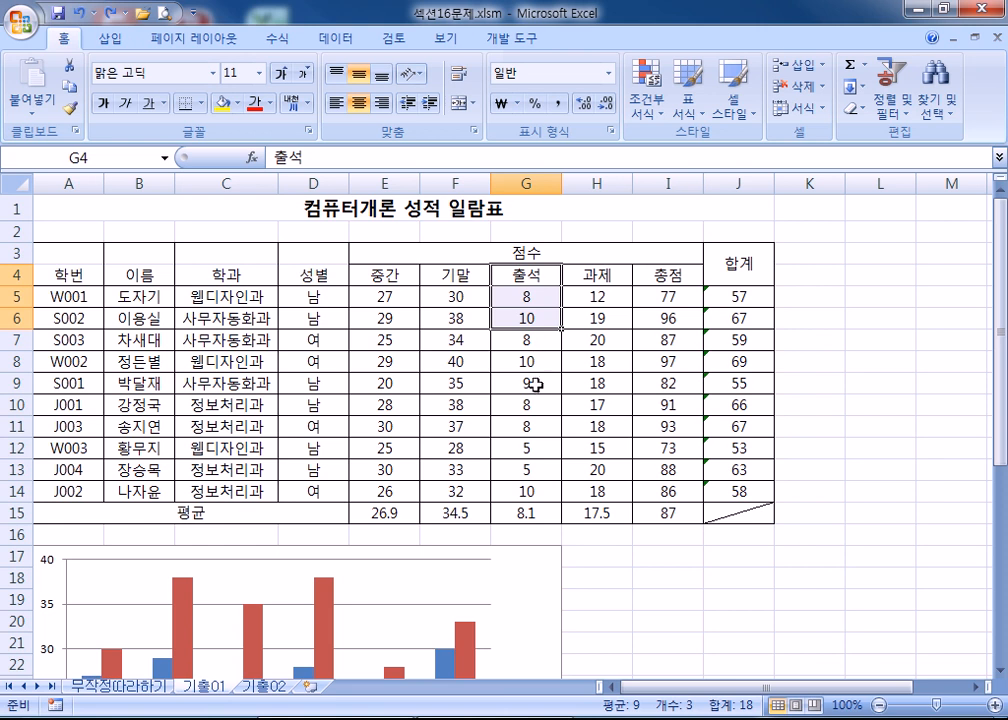
drag(535, 388, 524, 477)
scroll(540, 434, down, 2)
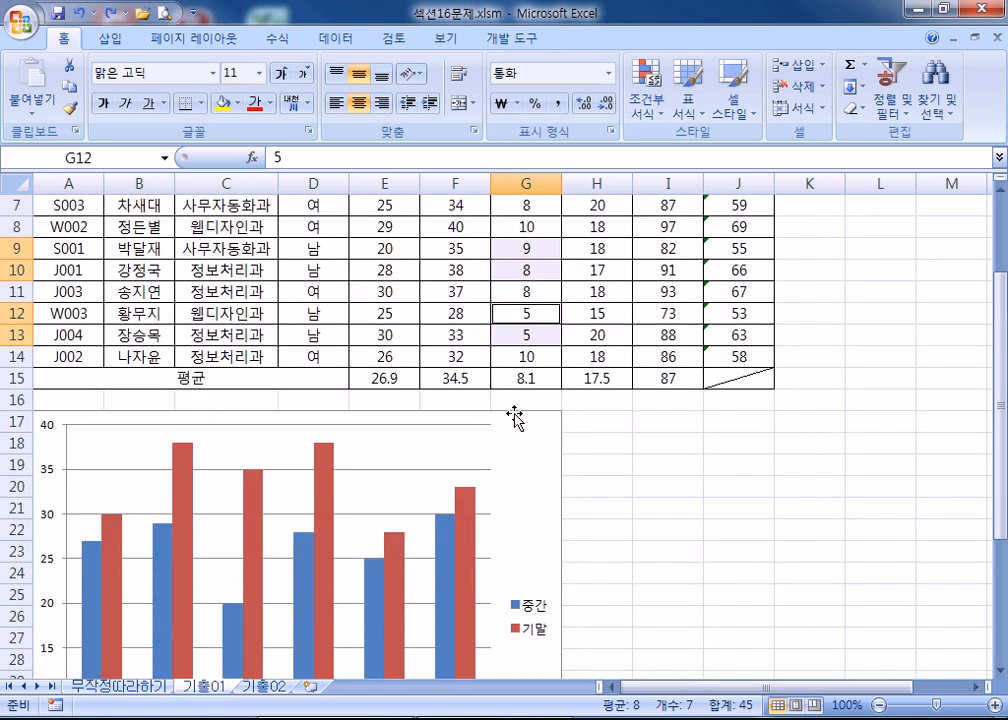
key(ctrl+c)
scroll(514, 418, down, 3)
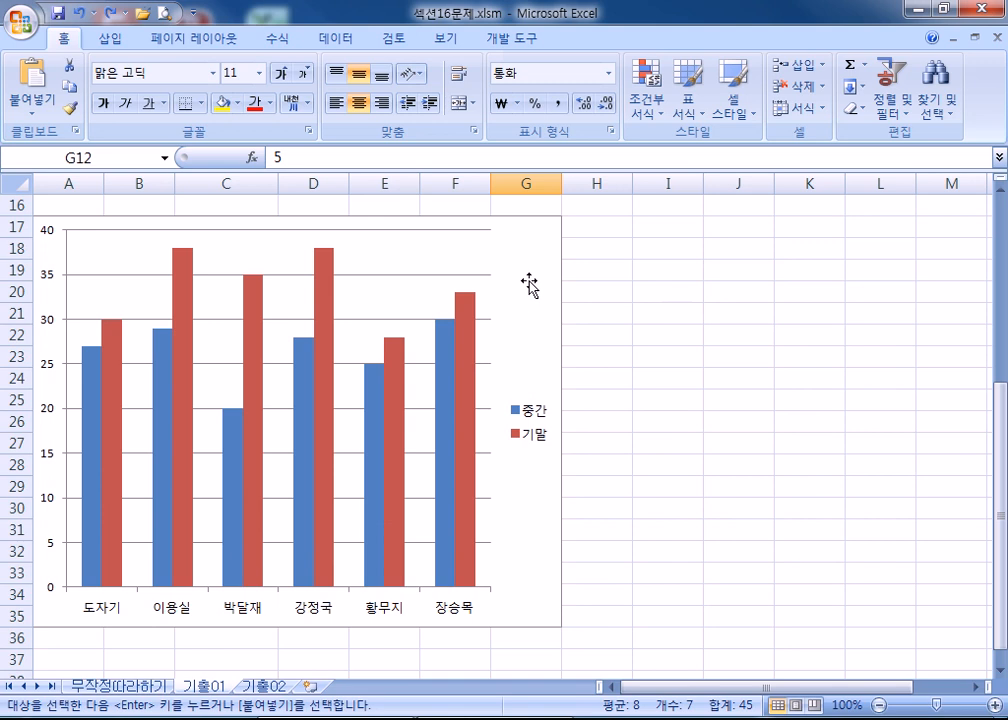
click(529, 286)
key(ctrl+v)
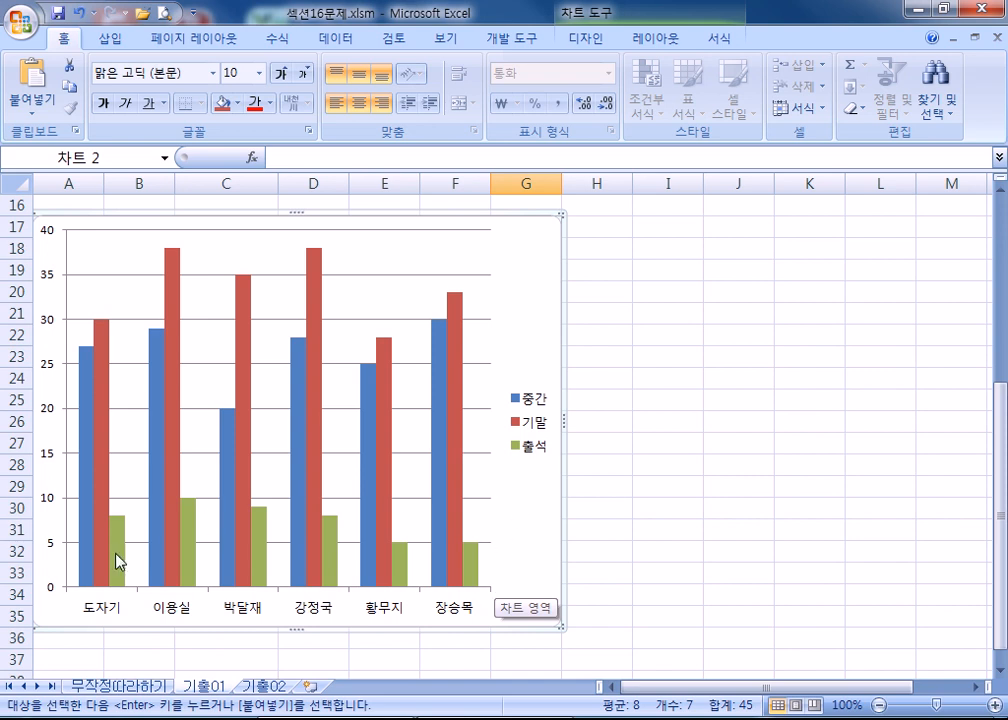
Compare the pasted 출석 columns with the score table, and undo the paste into the chart
scroll(495, 440, up, 2)
scroll(492, 425, down, 3)
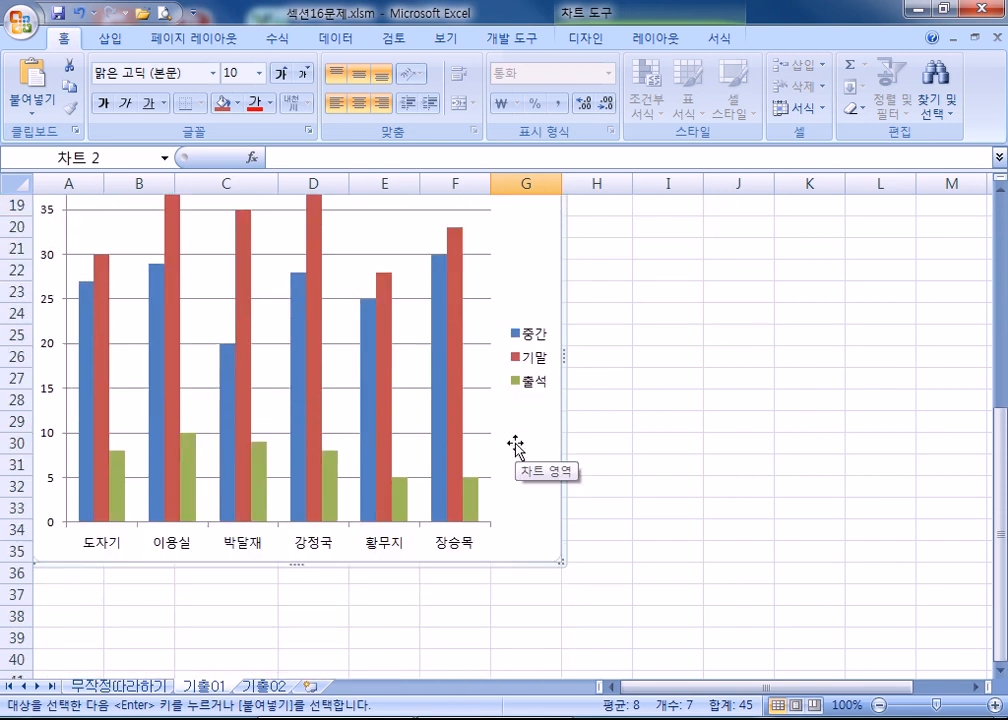
scroll(515, 447, up, 3)
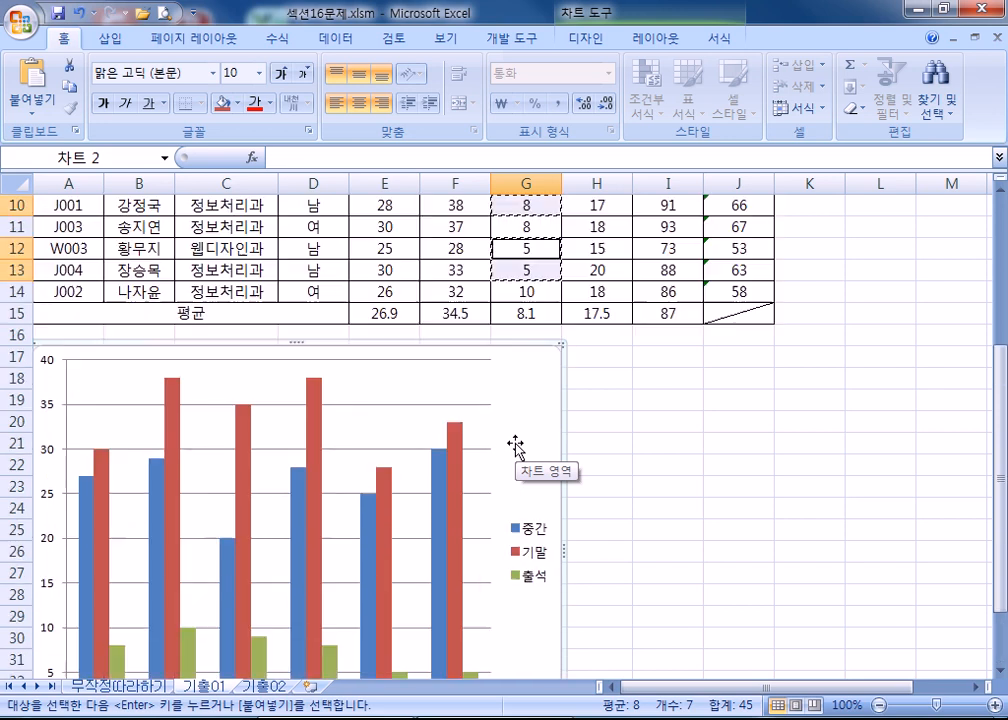
scroll(515, 447, down, 4)
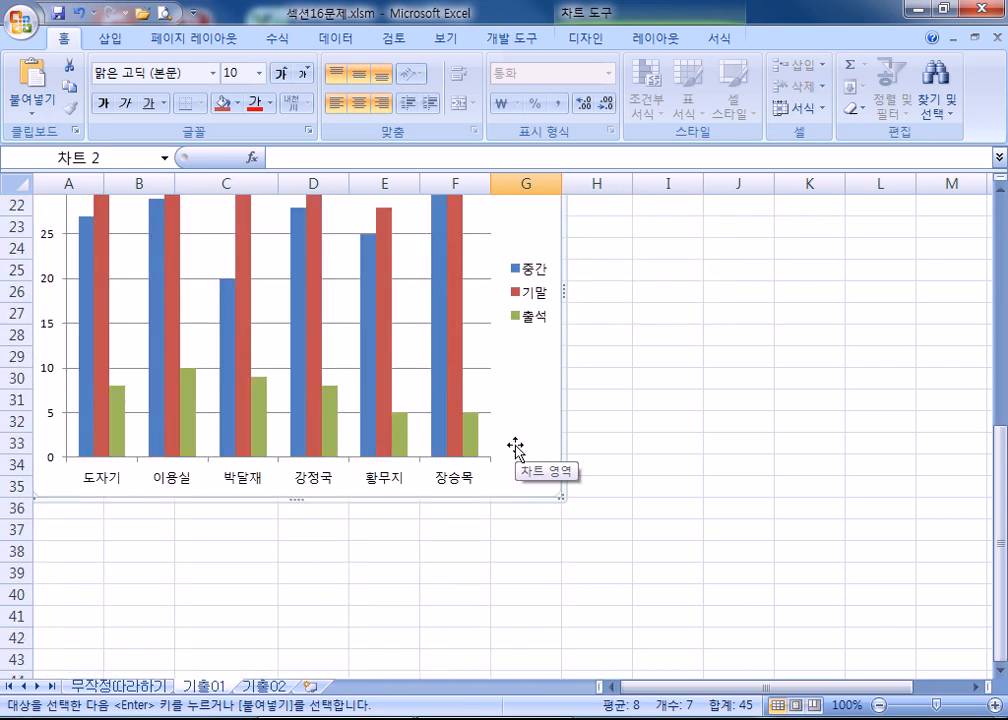
key(ctrl+z)
scroll(515, 447, up, 7)
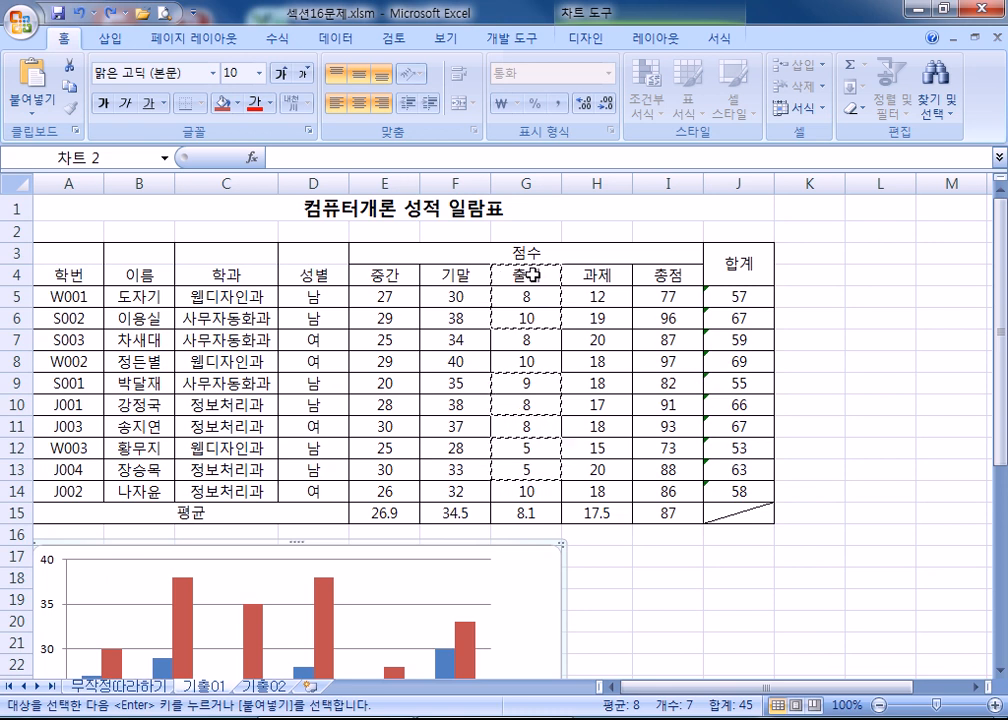
Highlight the 남 cells in the 성별 column and the 출석 range G4:G6, and clear the pending copy
click(313, 288)
drag(313, 288, 316, 326)
drag(315, 380, 315, 466)
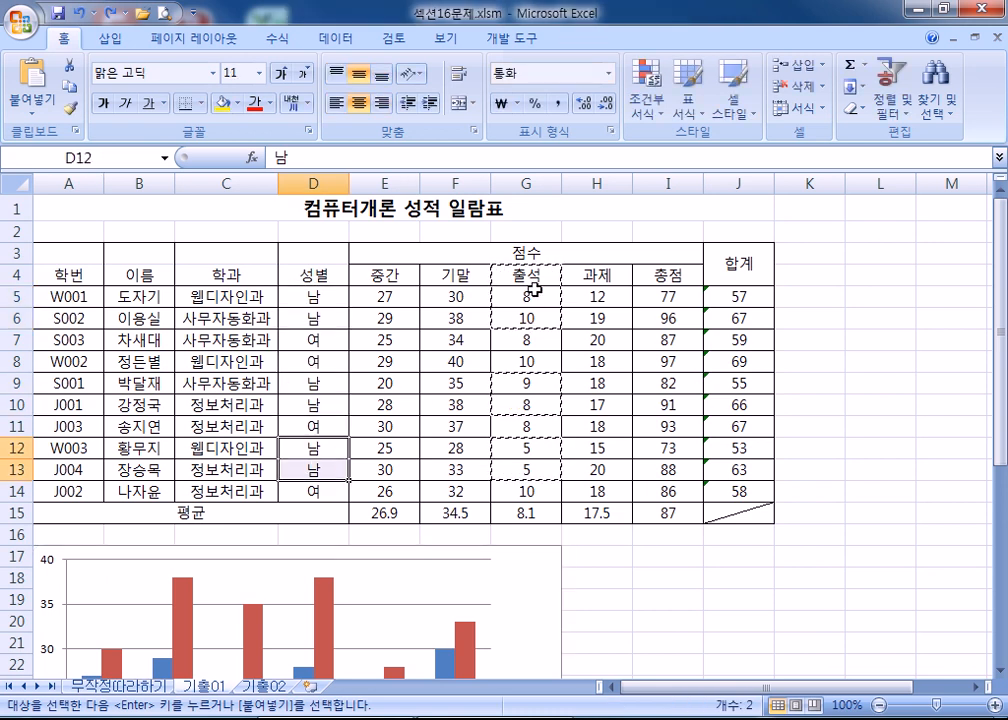
click(533, 277)
drag(533, 277, 527, 318)
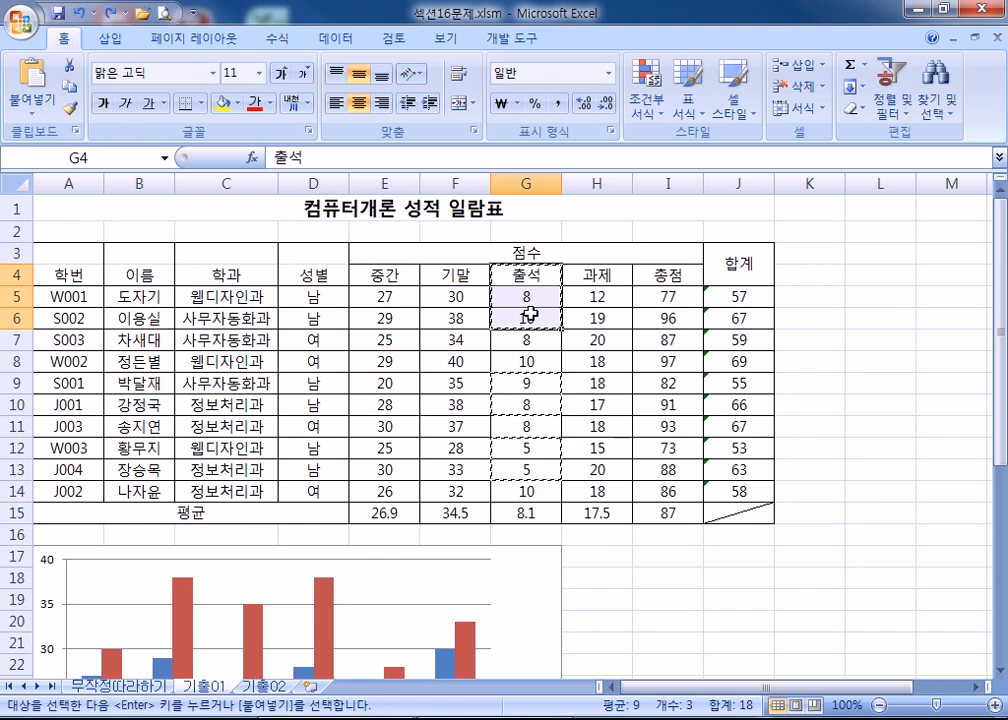
scroll(455, 505, down, 4)
scroll(455, 505, down, 4)
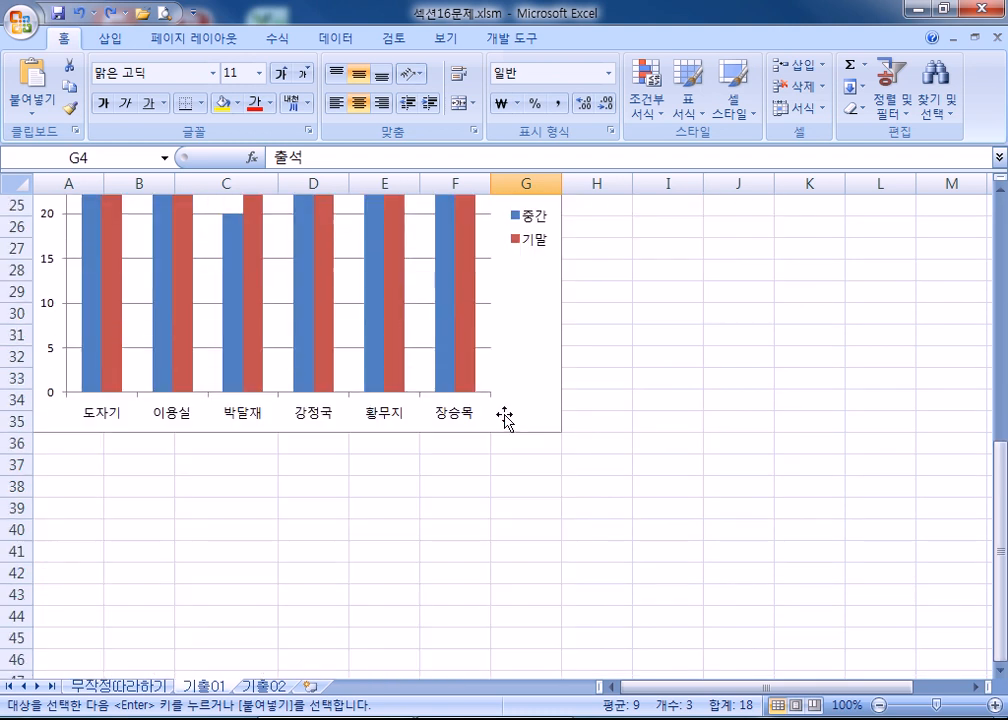
scroll(505, 418, up, 7)
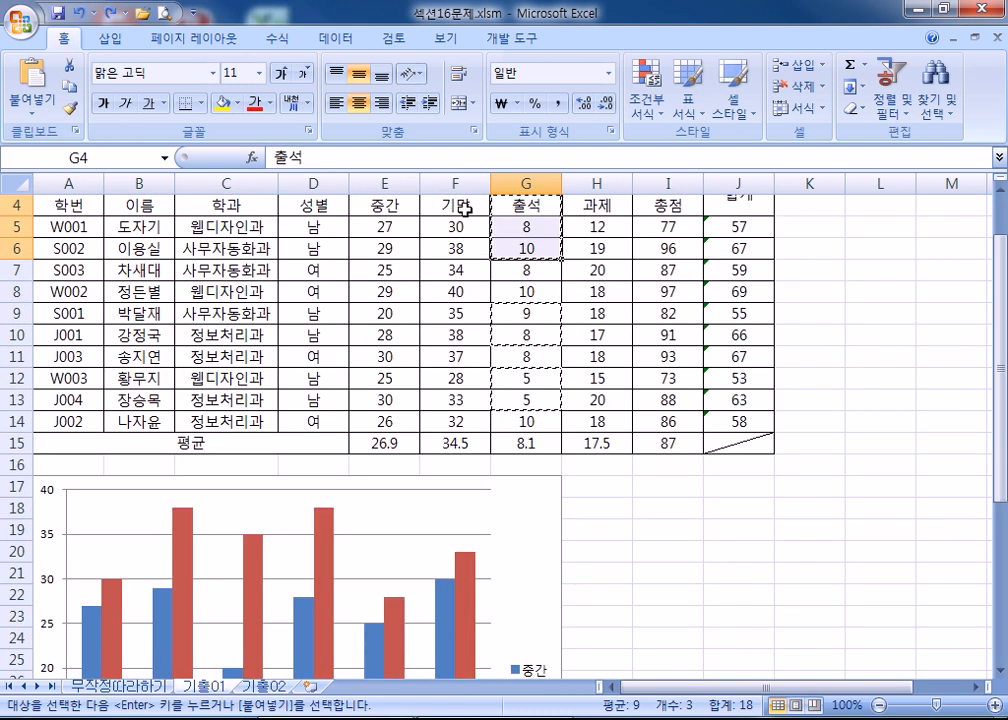
scroll(466, 209, up, 1)
key(Escape)
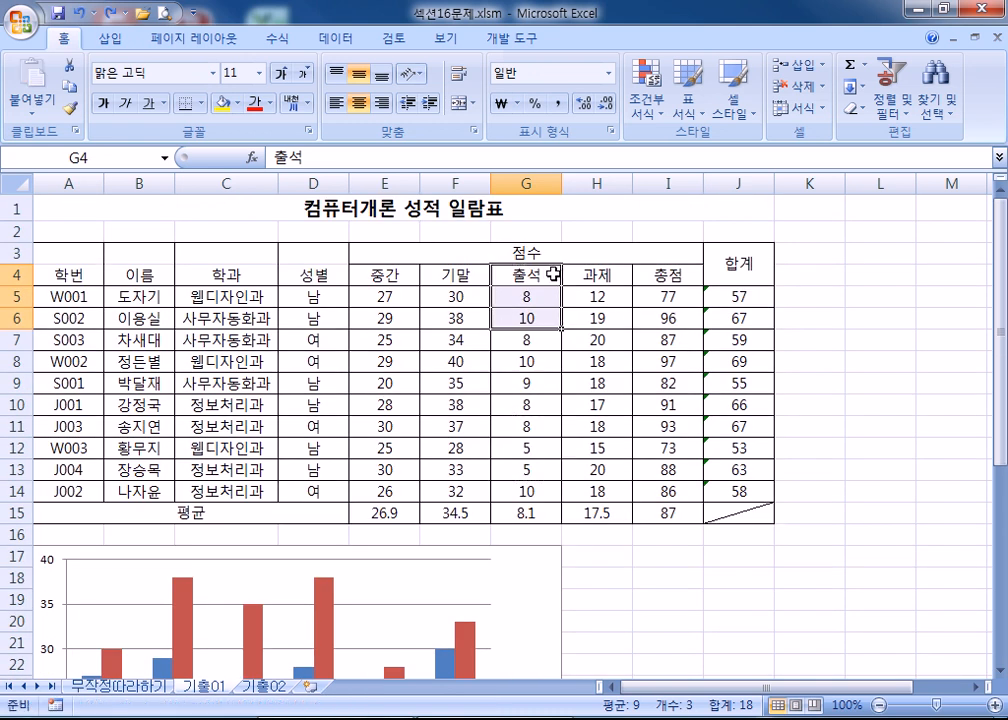
Open the column chart's data source selection and move the dialog clear of the score table
scroll(562, 317, down, 4)
click(531, 332)
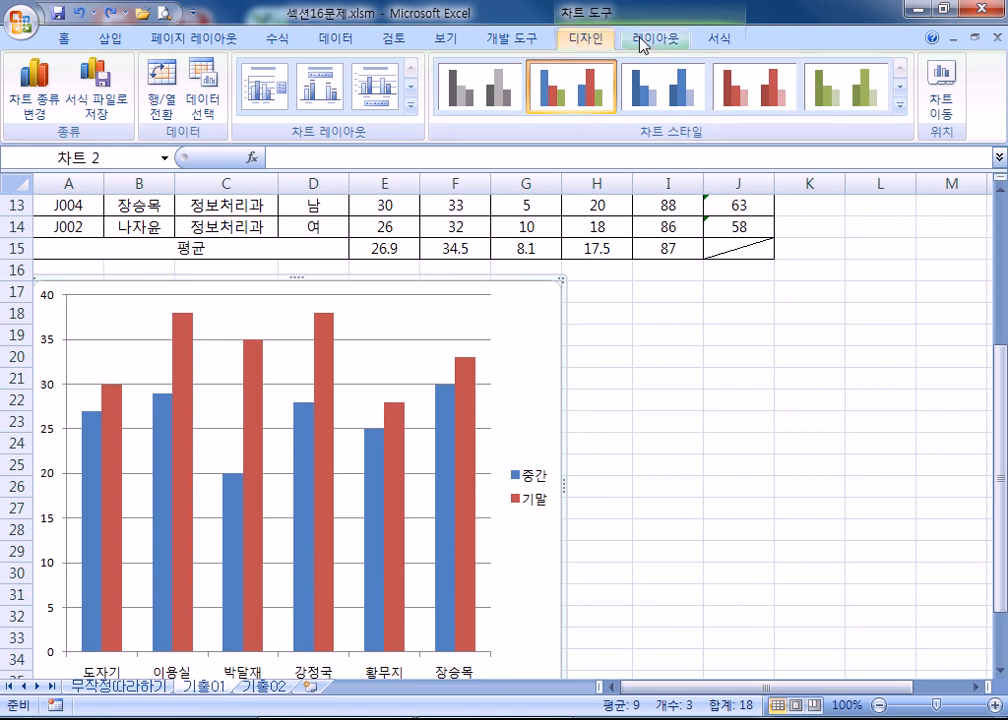
click(199, 98)
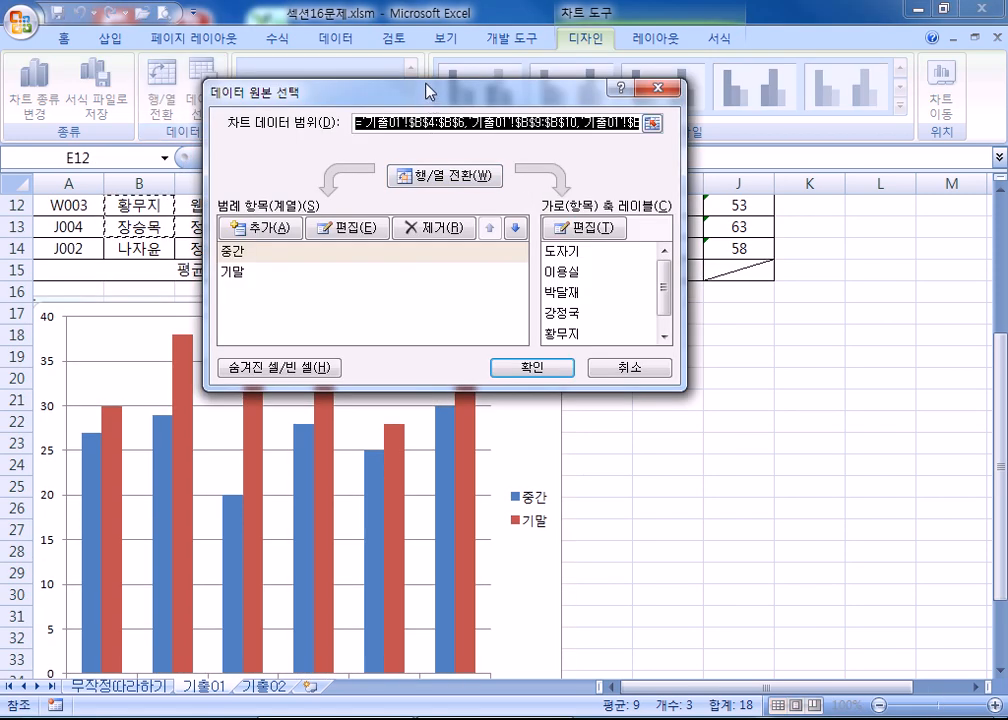
drag(428, 74, 684, 130)
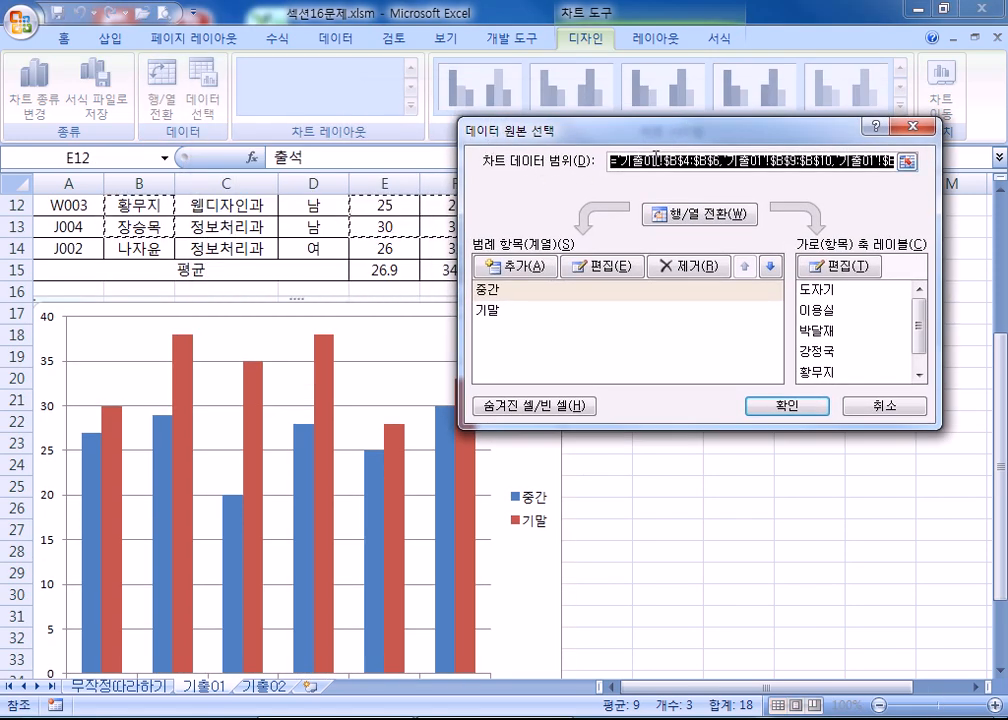
scroll(340, 294, up, 4)
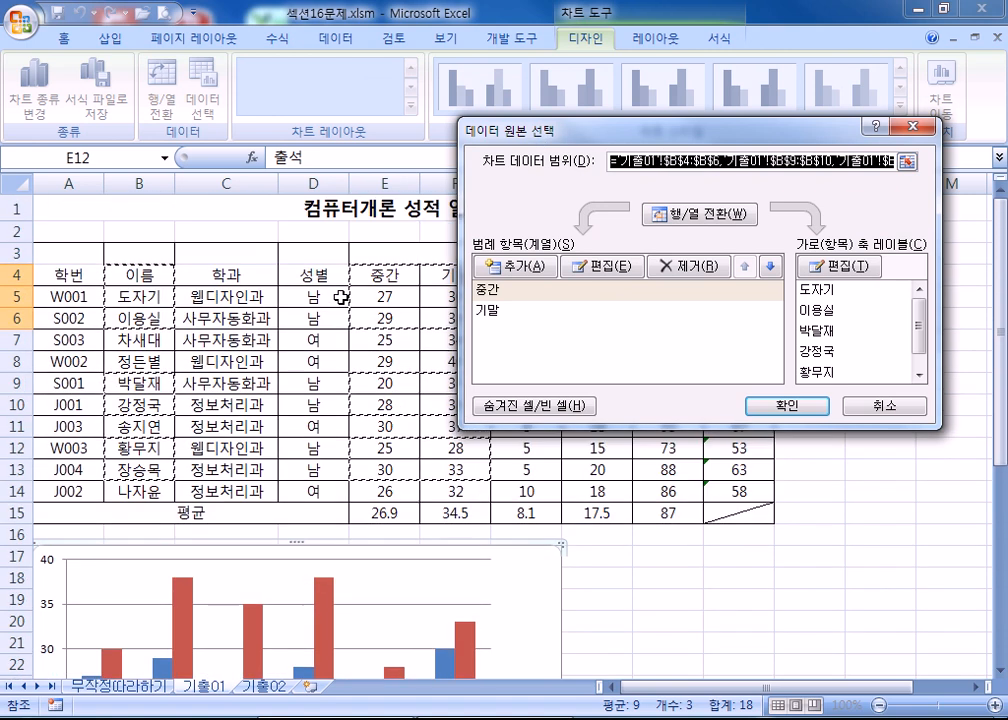
drag(512, 135, 807, 140)
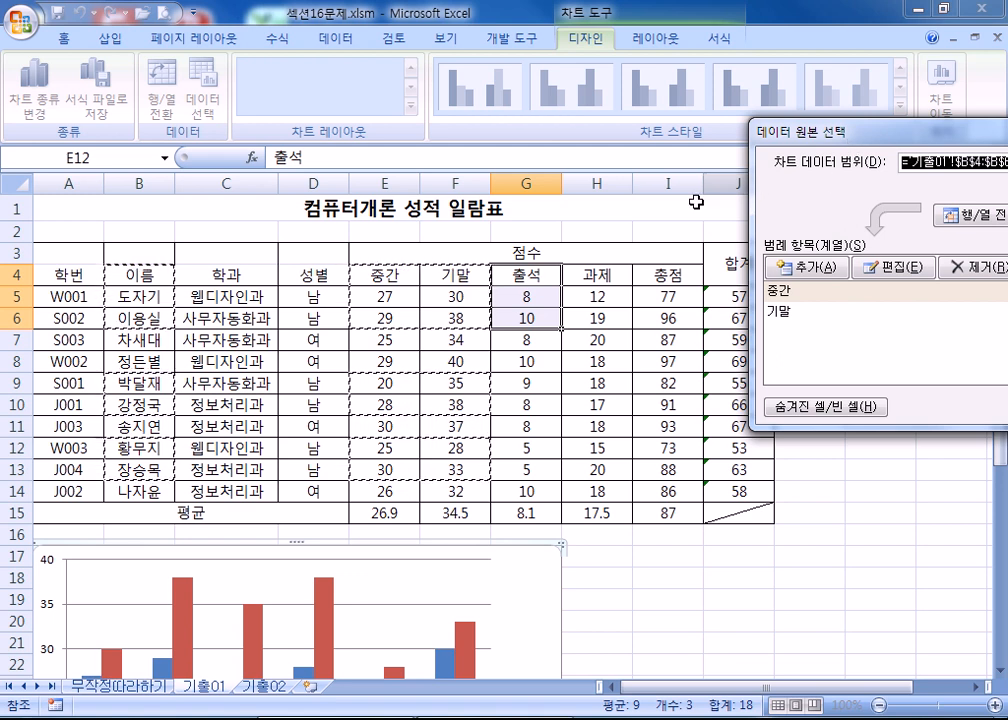
Add the 출석 cells G4:G6, G9:G10 and G12:G13 to the chart data range and check the chart against the table
drag(545, 266, 538, 318)
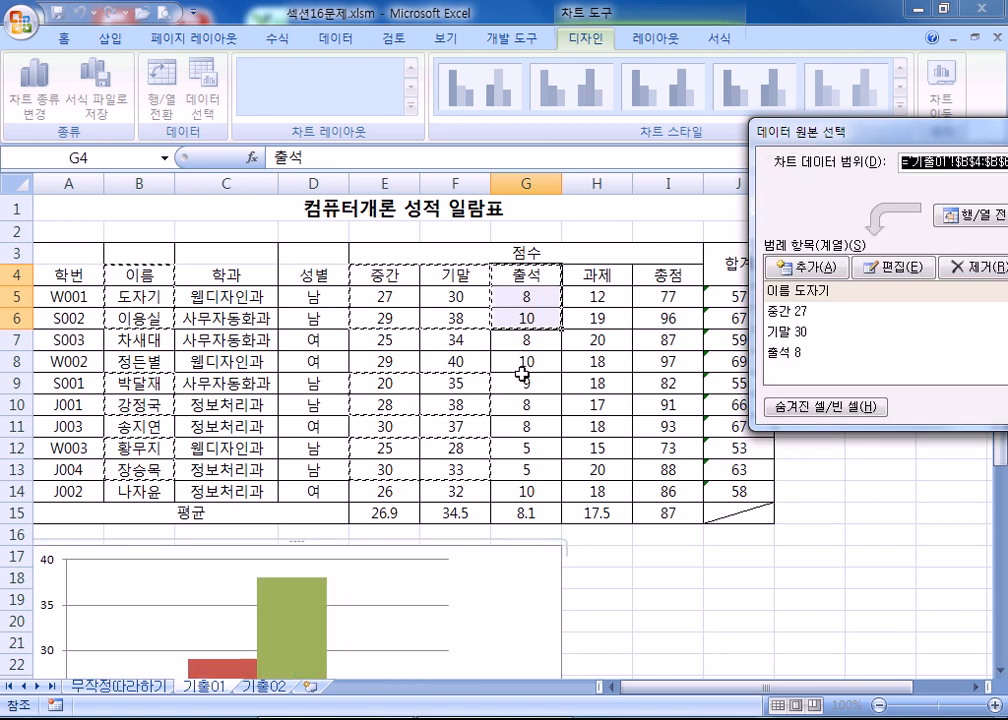
drag(522, 381, 511, 471)
scroll(503, 430, down, 5)
scroll(551, 443, up, 5)
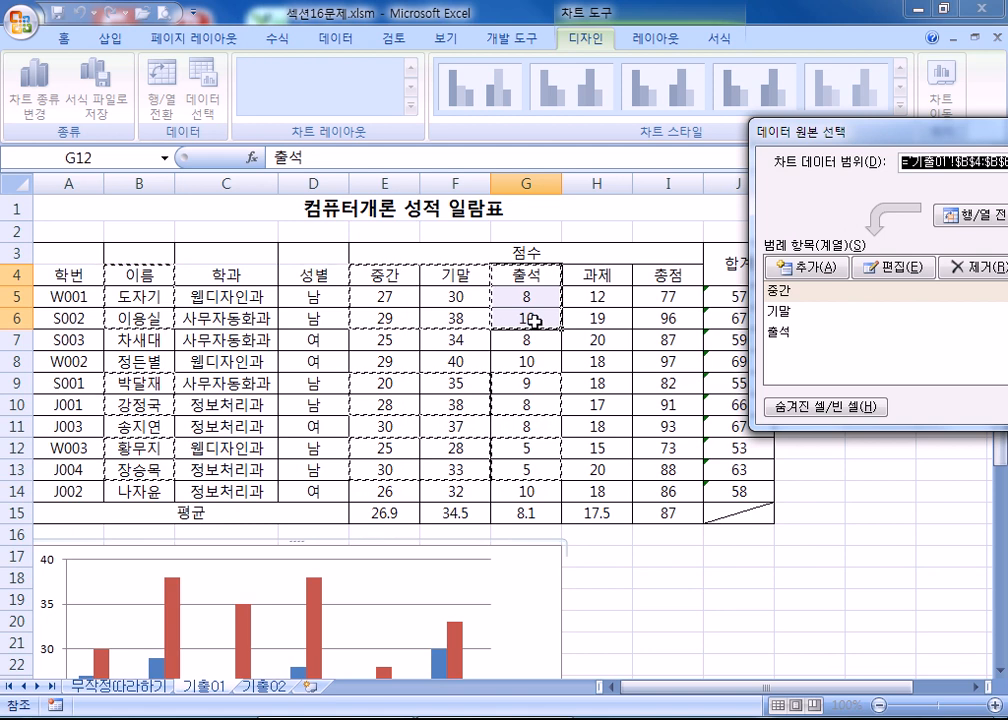
scroll(378, 507, down, 5)
scroll(378, 507, down, 2)
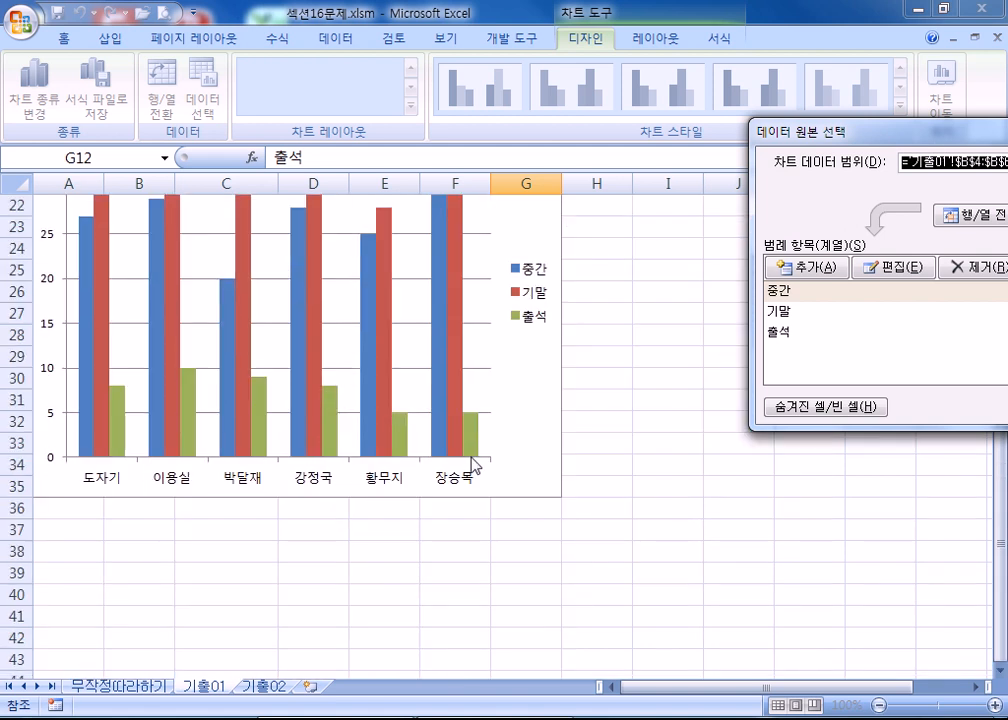
scroll(472, 464, up, 6)
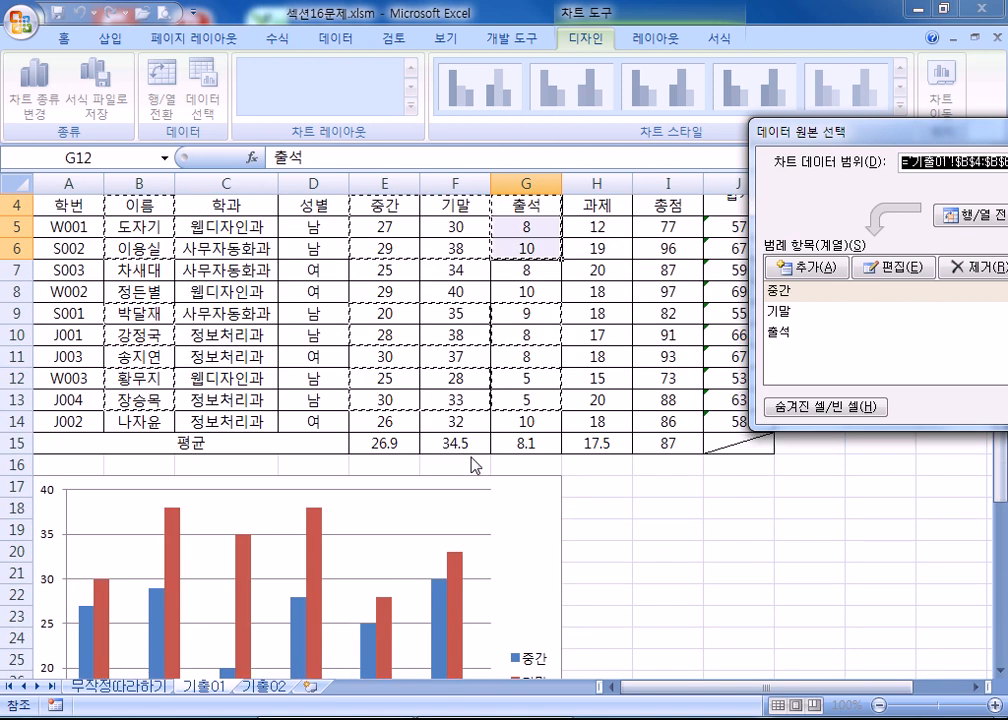
scroll(472, 464, up, 1)
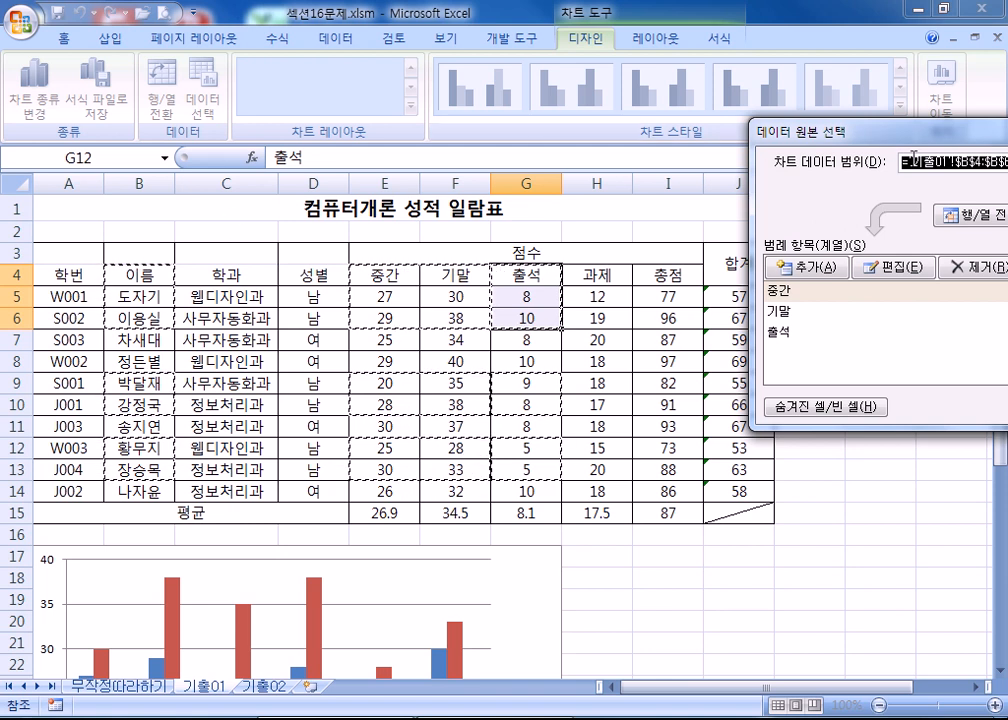
Try to rebuild the cleared chart data range from the male students' 이름 cells and scores E4:G6, and discard the source data changes
key(Delete)
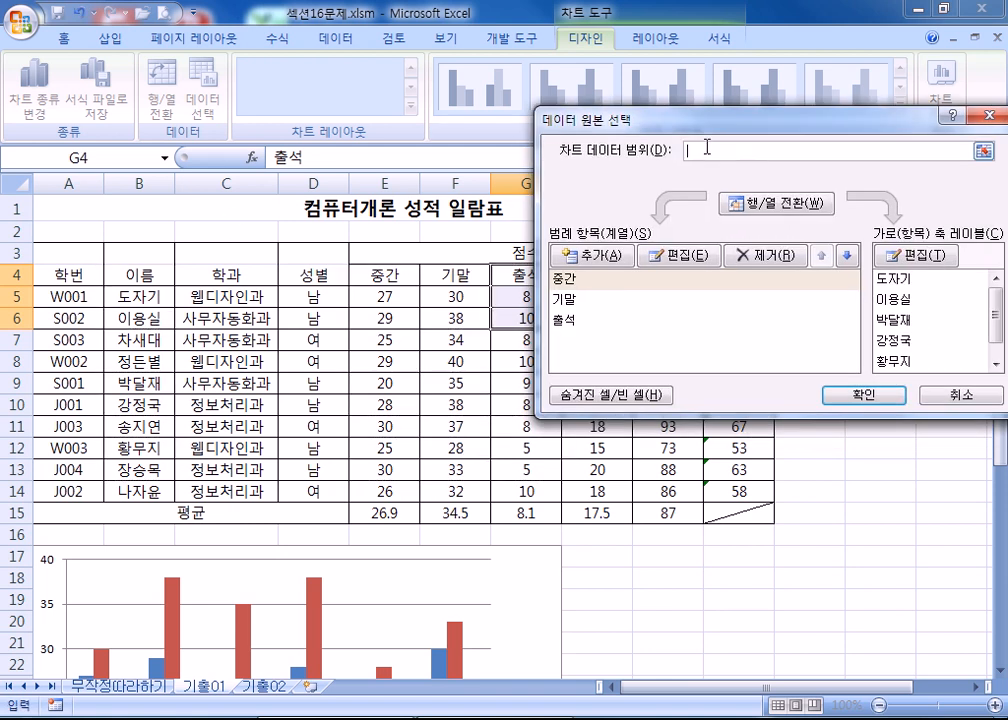
drag(137, 259, 147, 407)
drag(147, 451, 140, 470)
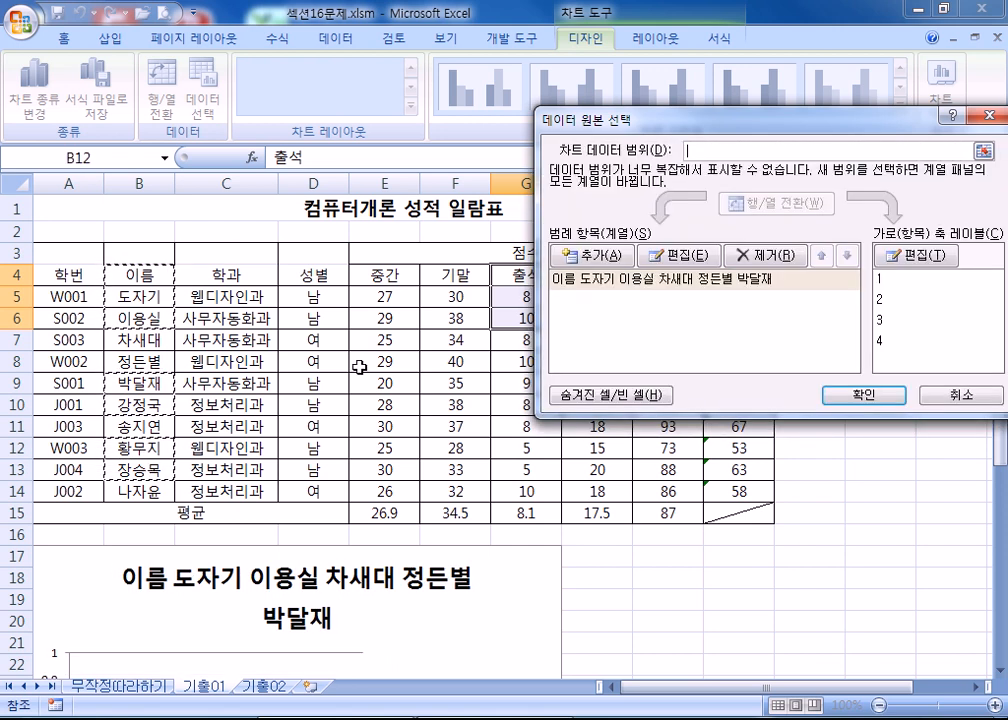
drag(380, 277, 530, 318)
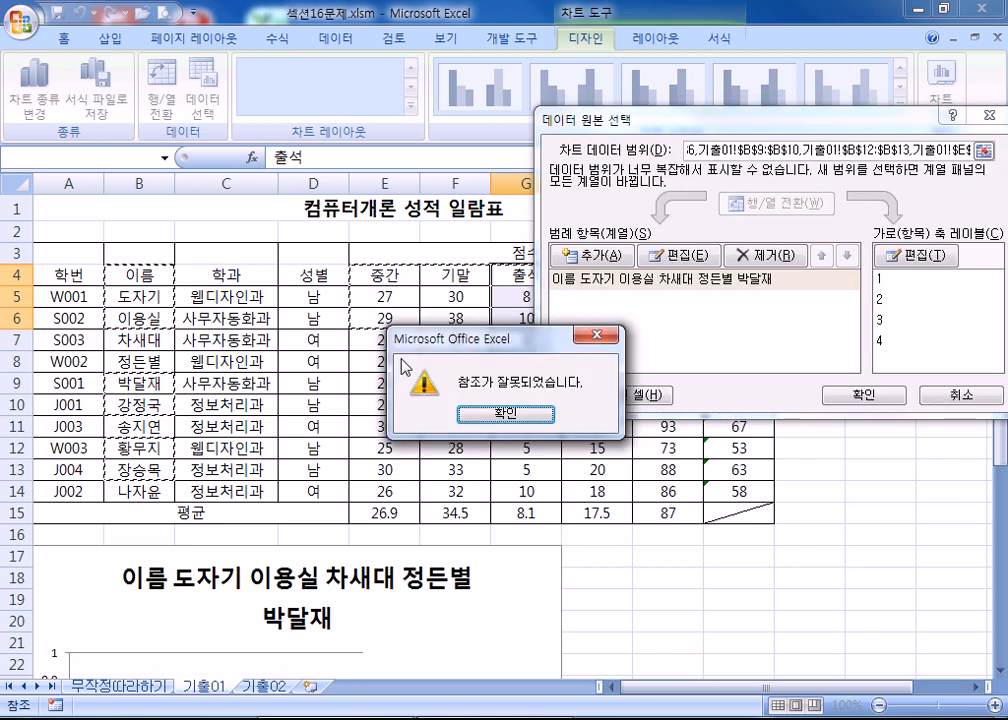
click(507, 417)
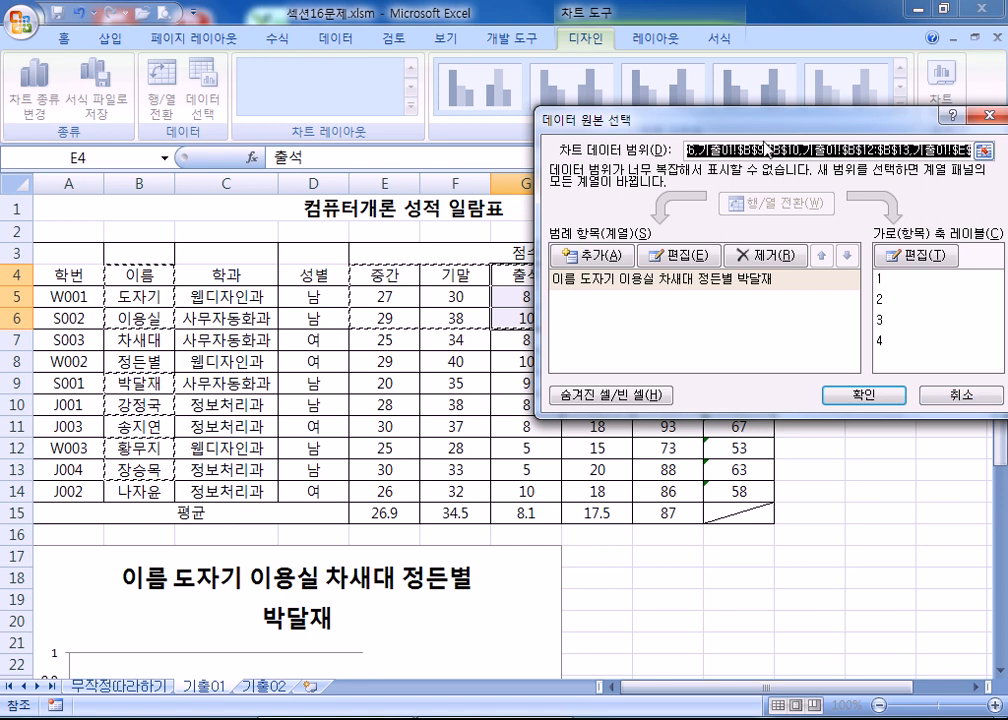
scroll(221, 457, down, 5)
scroll(413, 514, up, 2)
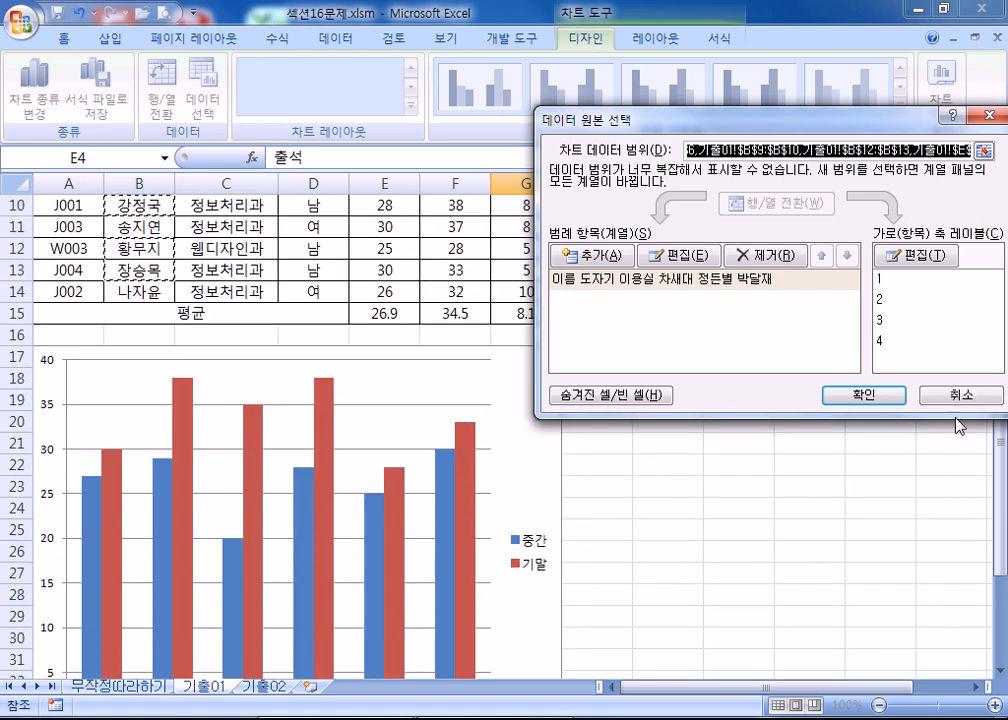
click(945, 396)
mouse_move(398, 514)
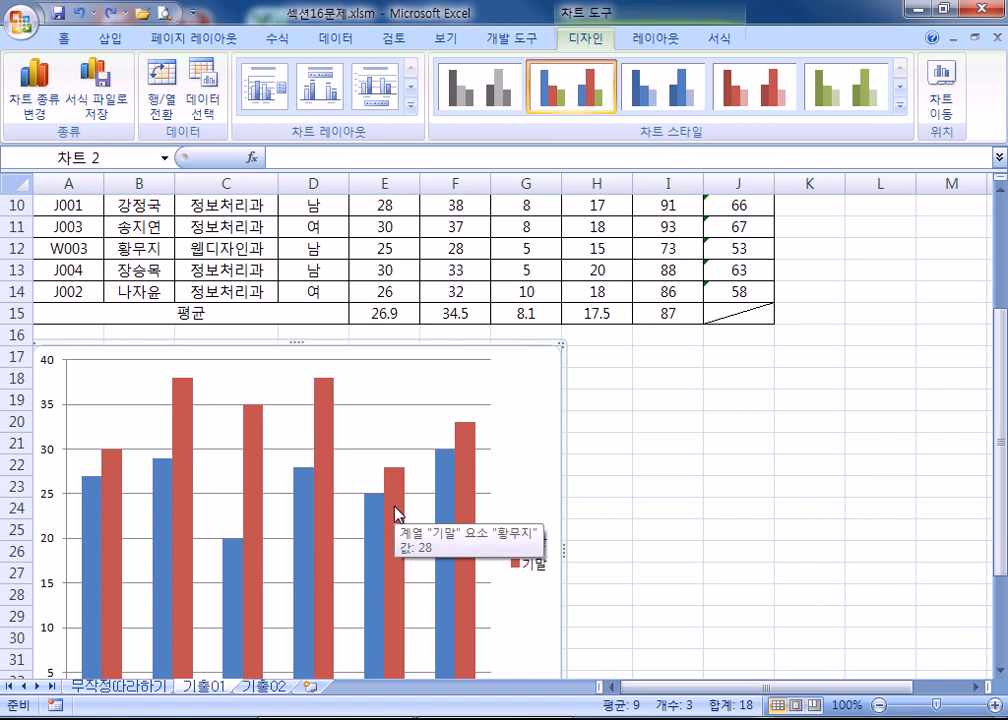
Copy the male students' 출석 cells G4:G6, G9:G10 and G12:G13, including the column heading
scroll(398, 514, up, 3)
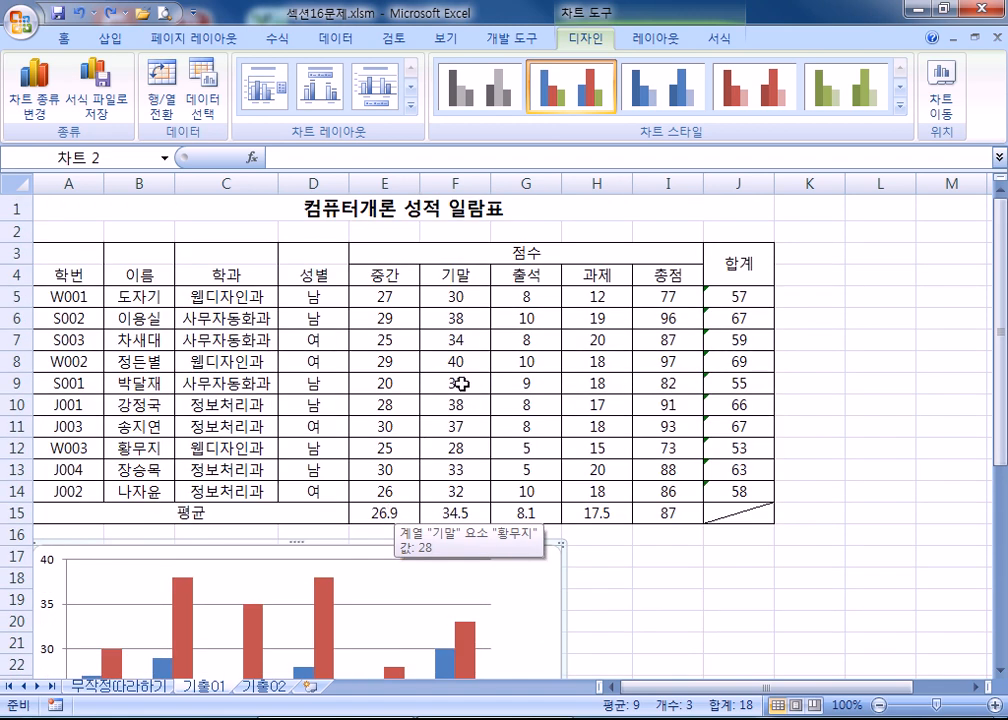
click(646, 565)
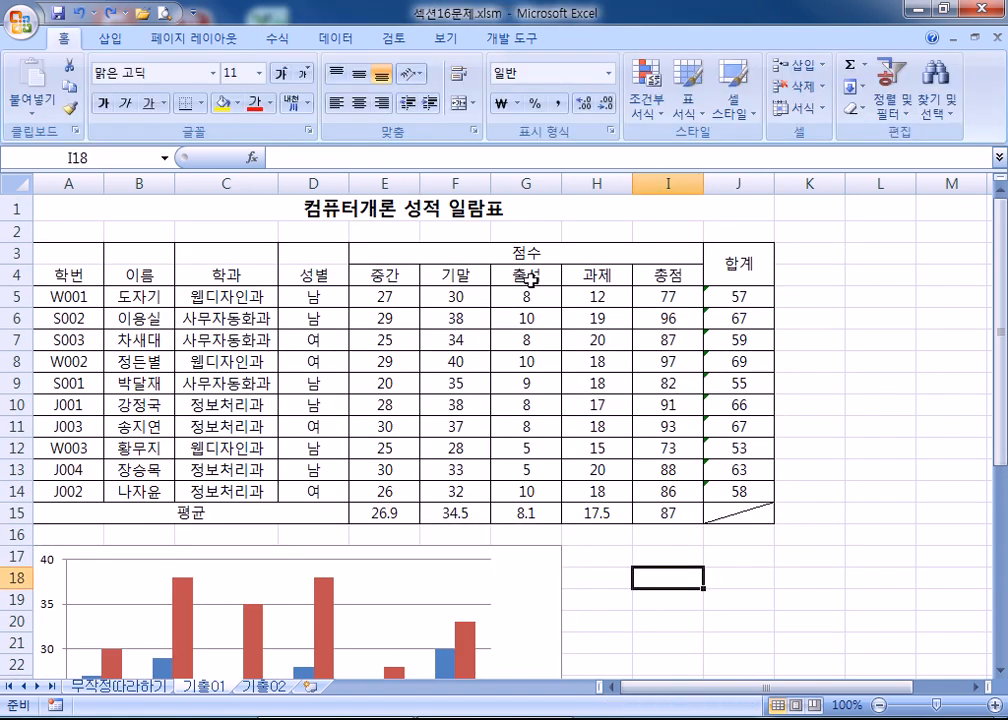
click(528, 277)
drag(528, 277, 526, 310)
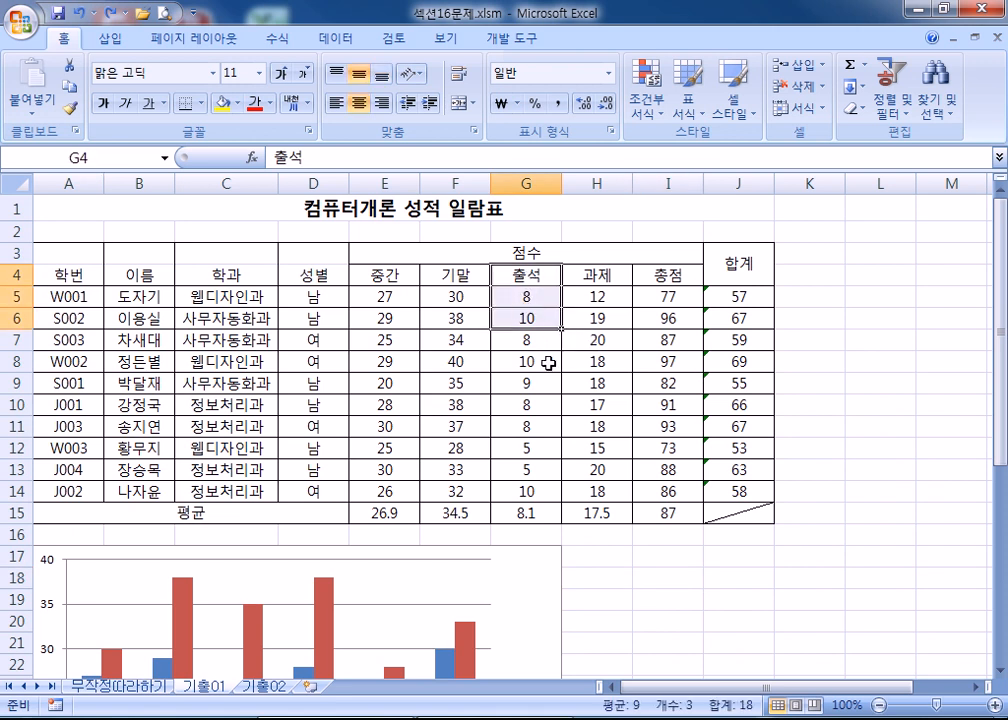
ctrl+drag(530, 383, 530, 402)
drag(524, 449, 524, 470)
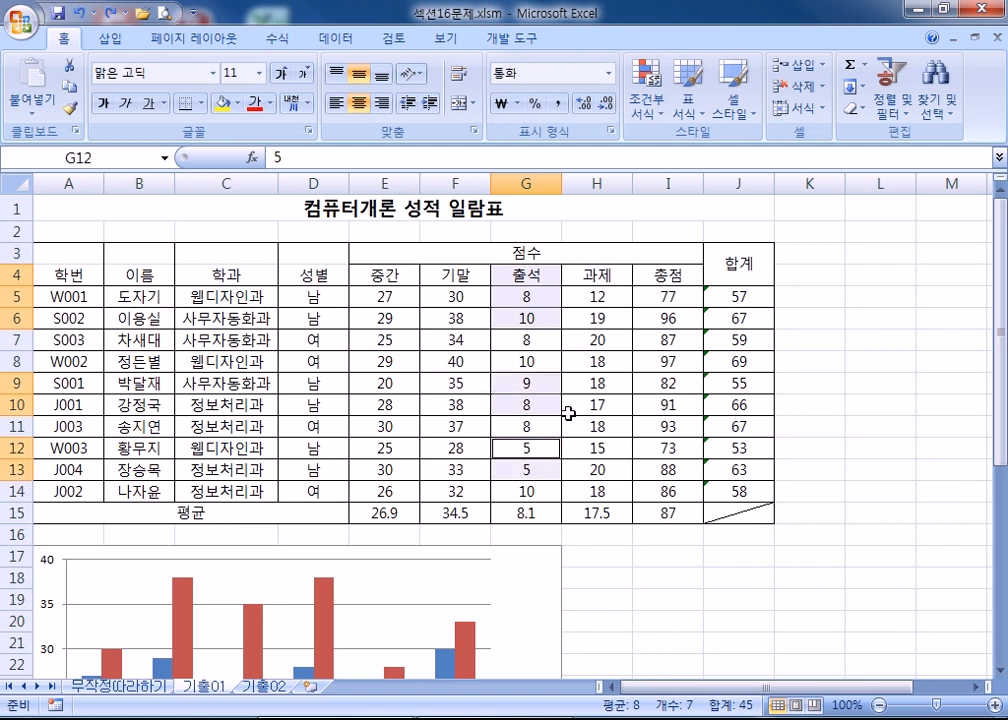
key(ctrl+c)
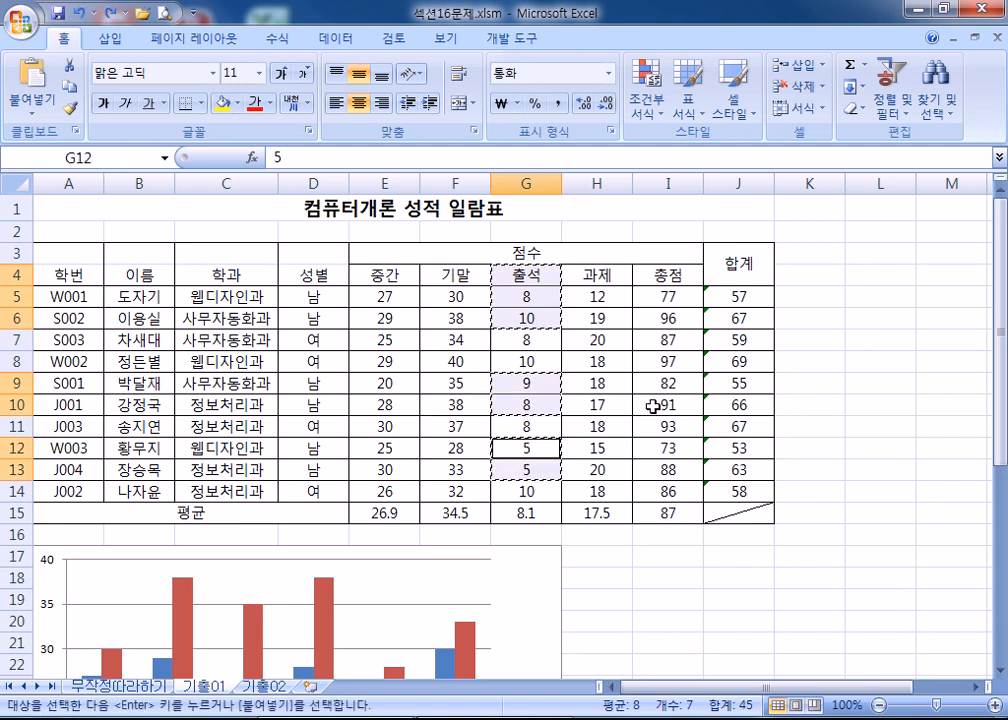
Paste the copied 출석 data into the column chart as a new series
scroll(650, 407, down, 4)
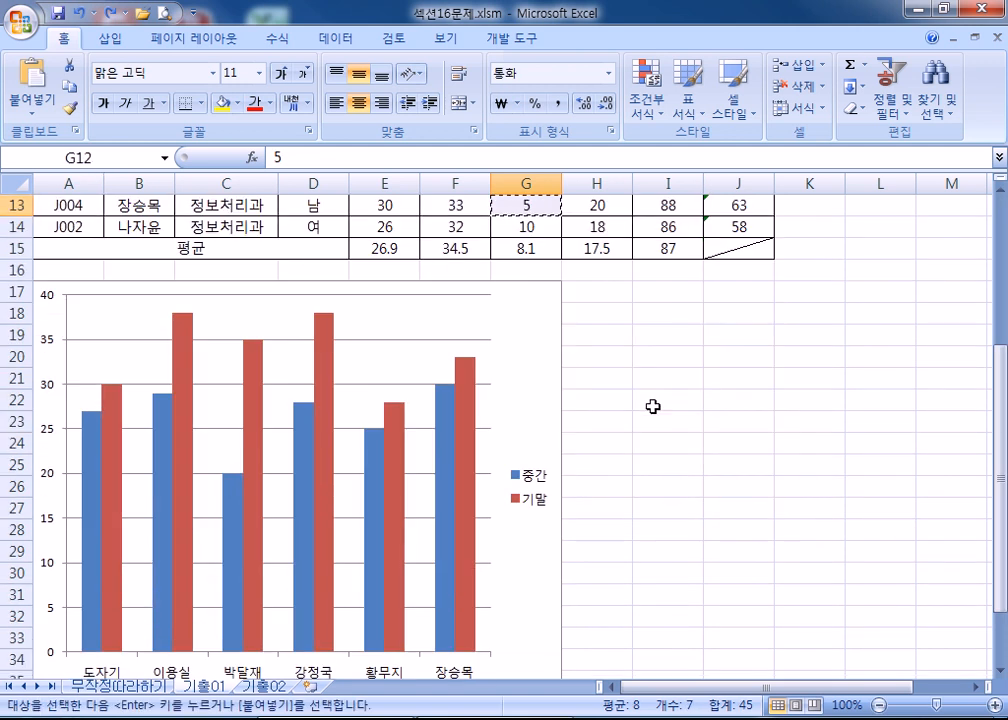
click(519, 313)
scroll(519, 313, down, 1)
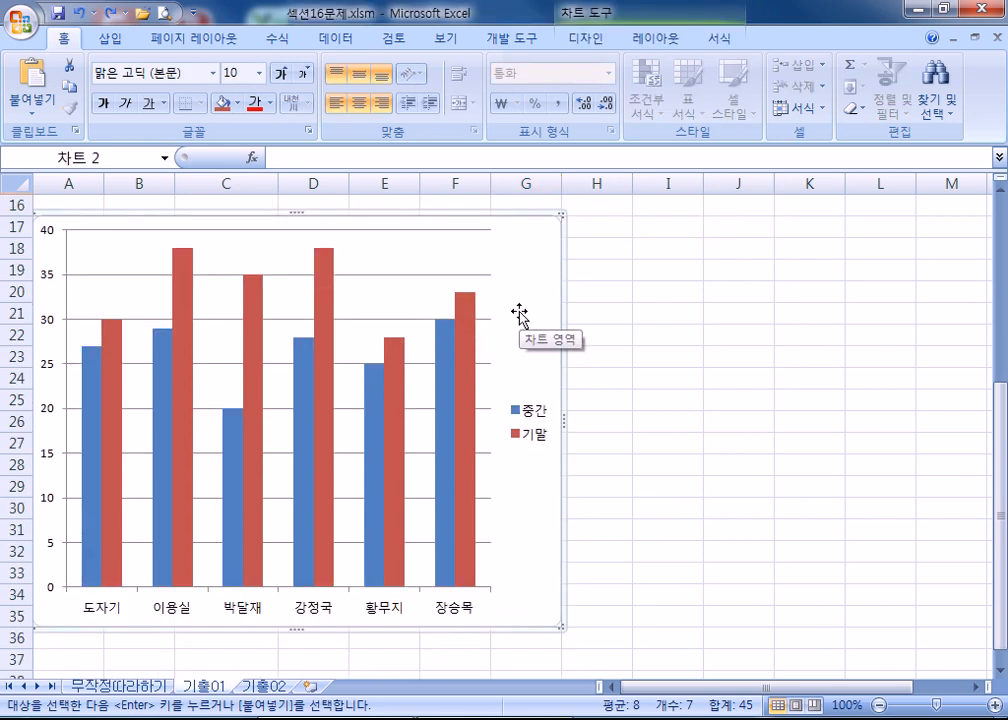
right_click(519, 313)
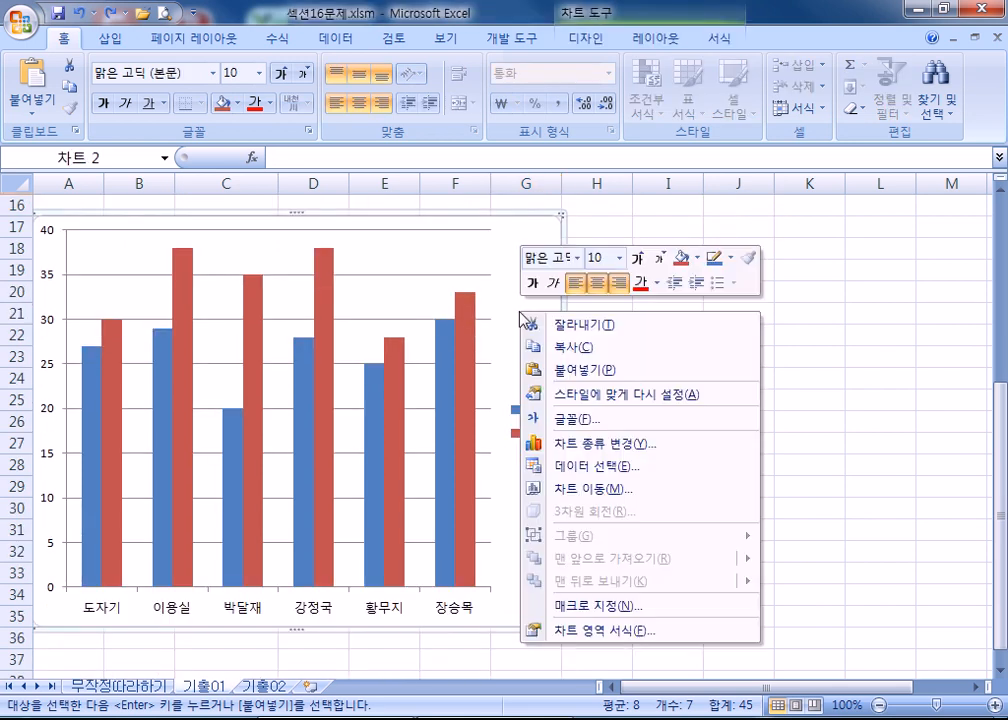
click(579, 375)
mouse_move(476, 587)
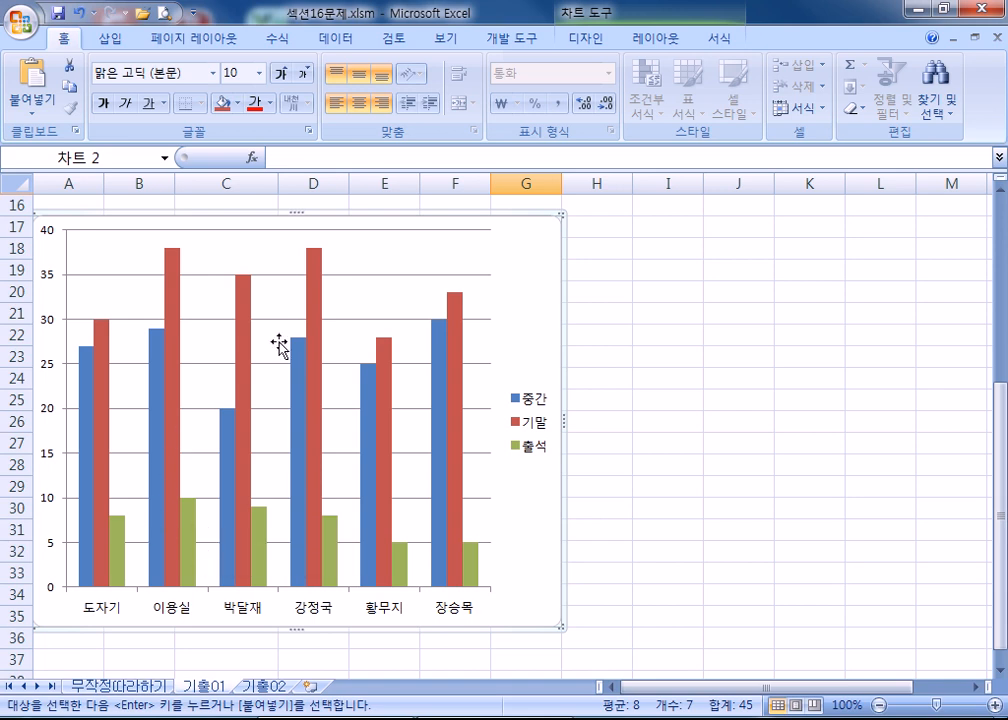
Add a chart title above the column chart's plot area with the 차트 위 option
scroll(527, 285, up, 1)
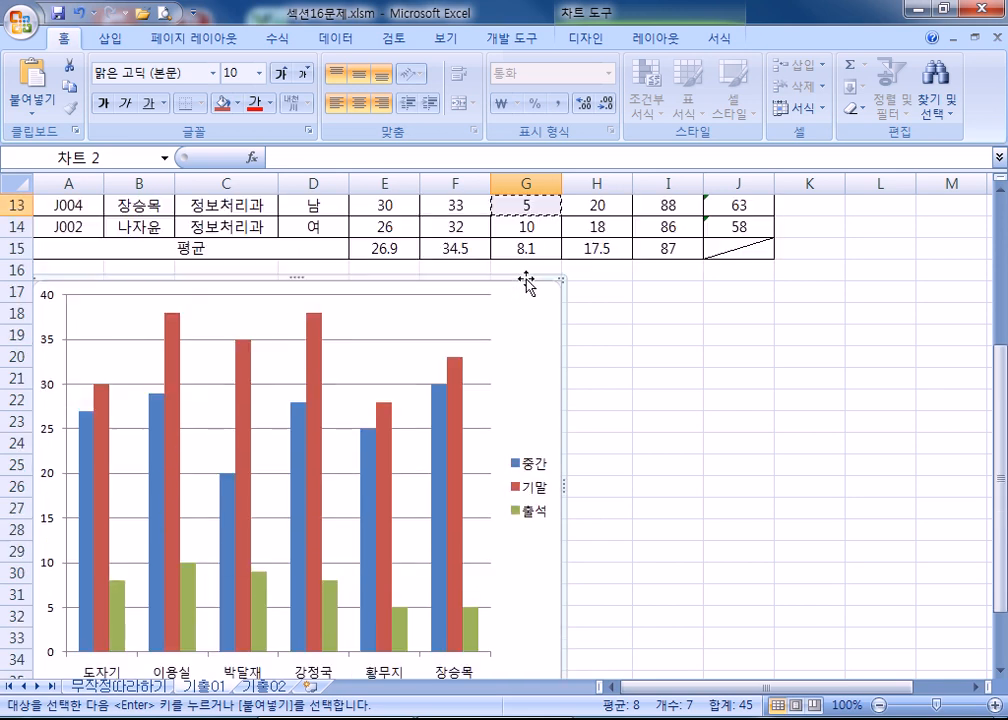
click(593, 40)
click(646, 42)
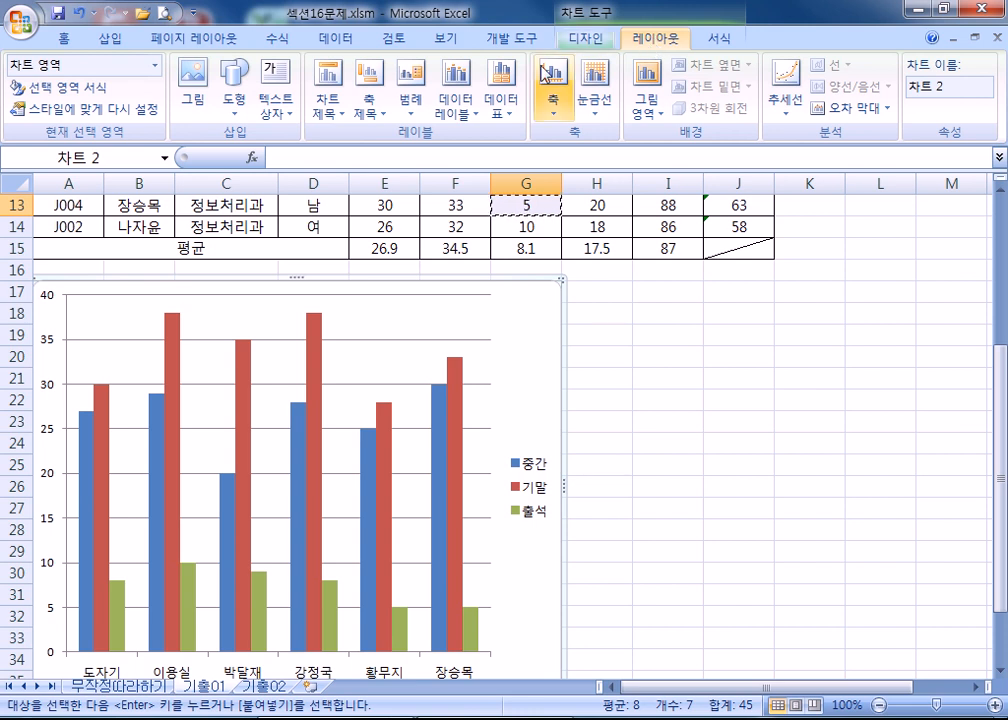
click(339, 109)
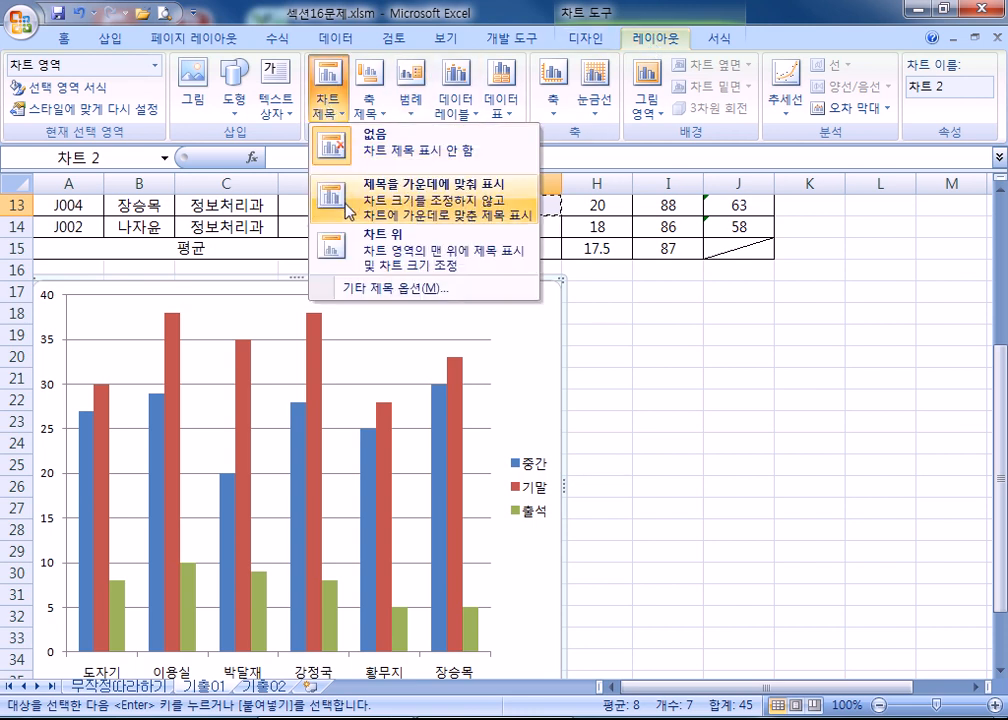
click(368, 252)
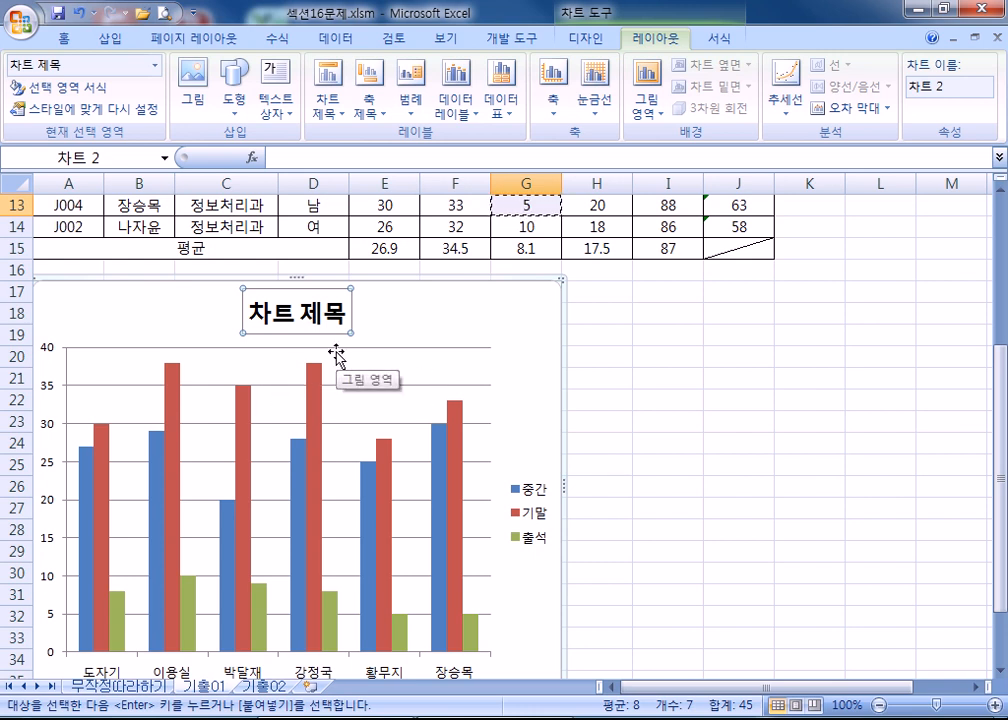
Replace the chart title's placeholder text with 남학생 컴퓨터 개론 성적
text(AKS)
key(BackSpace)
key(BackSpace)
key(BackSpace)
key(Hangul)
text(ㄴ남학)
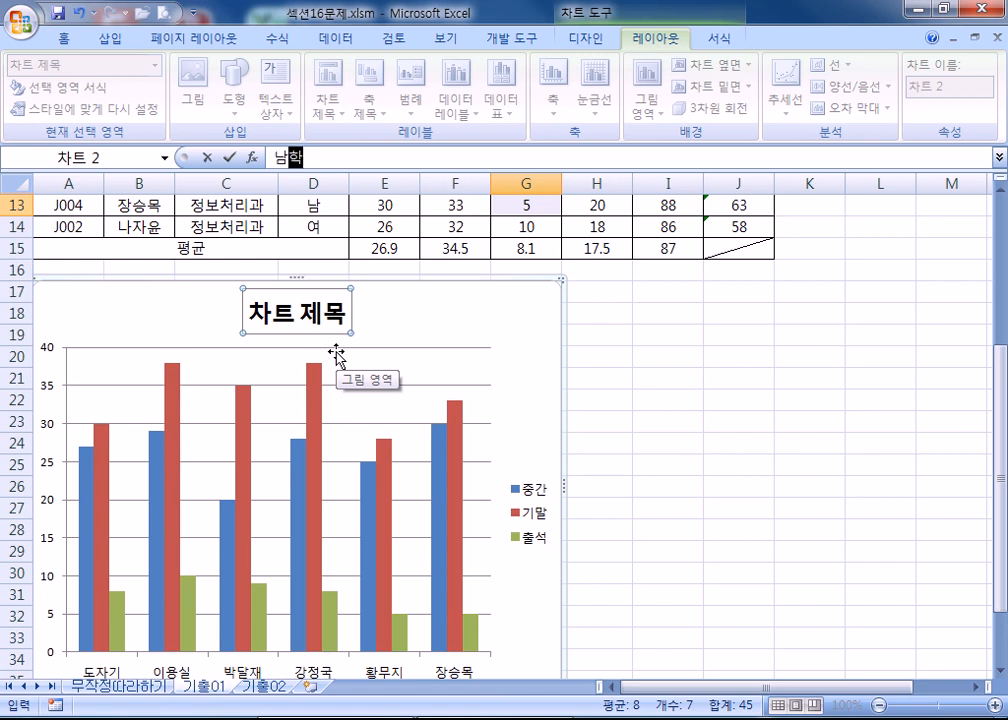
text(생 컴)
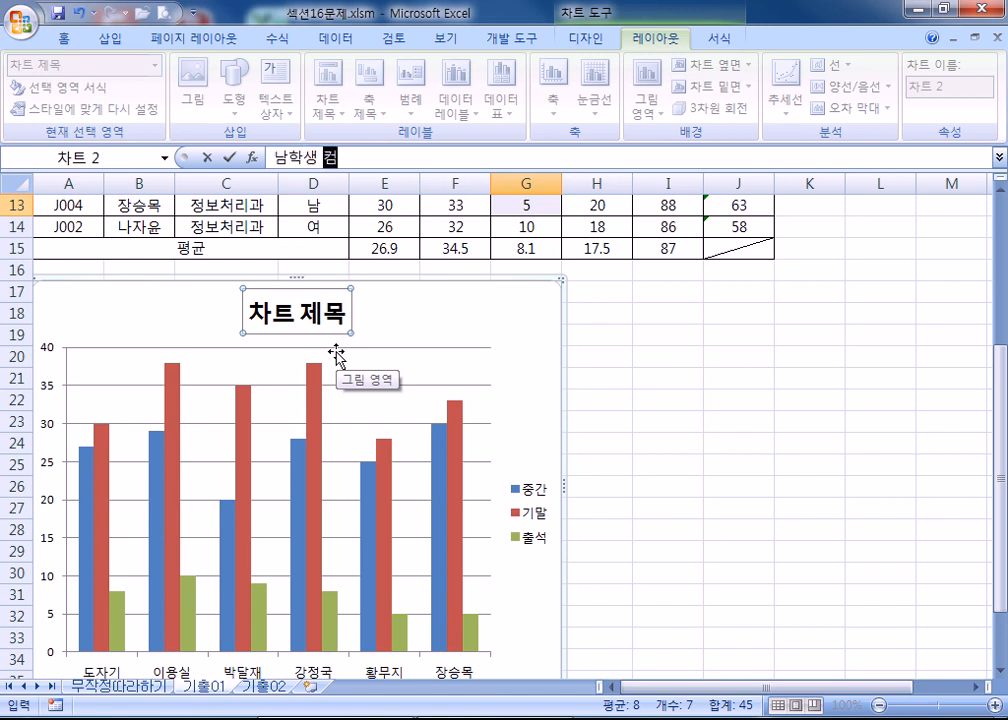
text(퓨터 개론 성적)
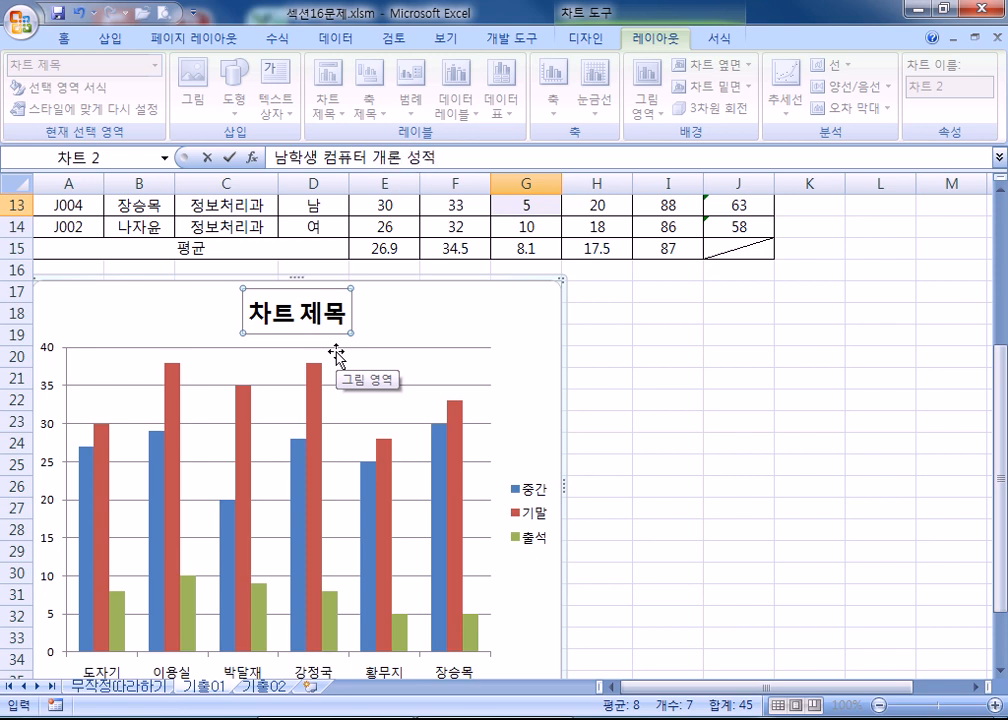
key(Return)
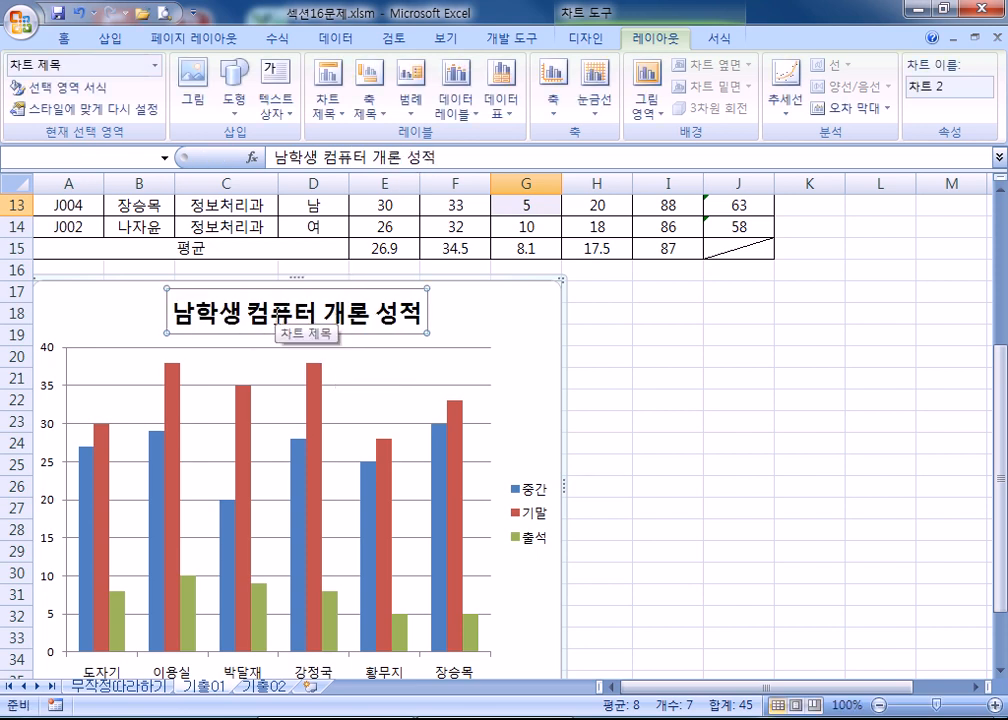
Set the whole chart title's font to 굴림체 and remove its bold formatting
click(300, 315)
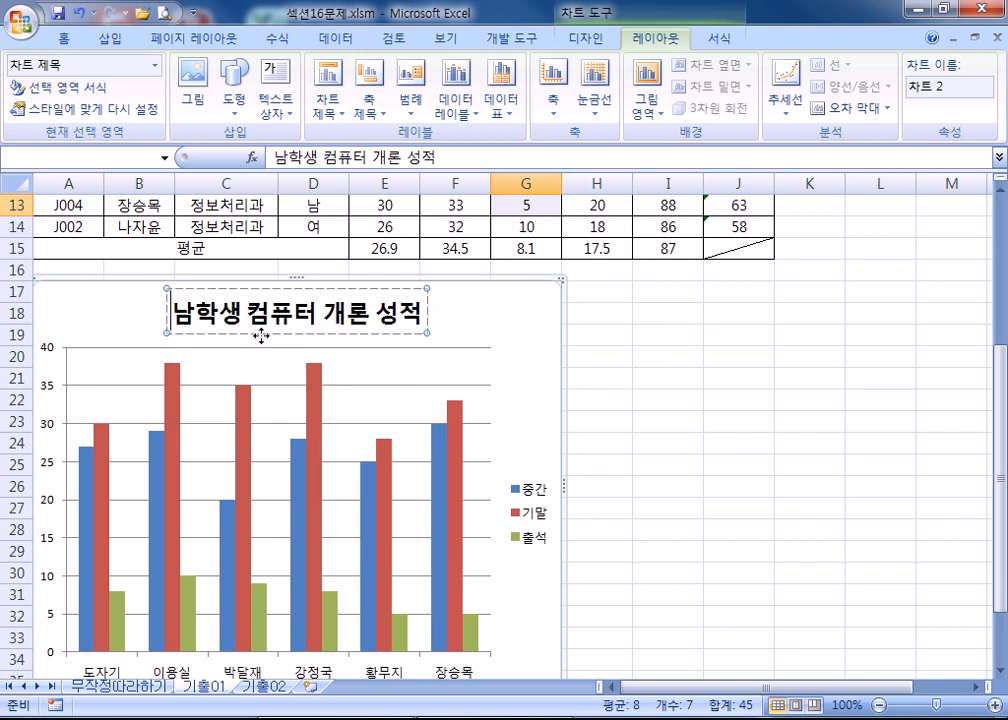
click(180, 338)
click(204, 332)
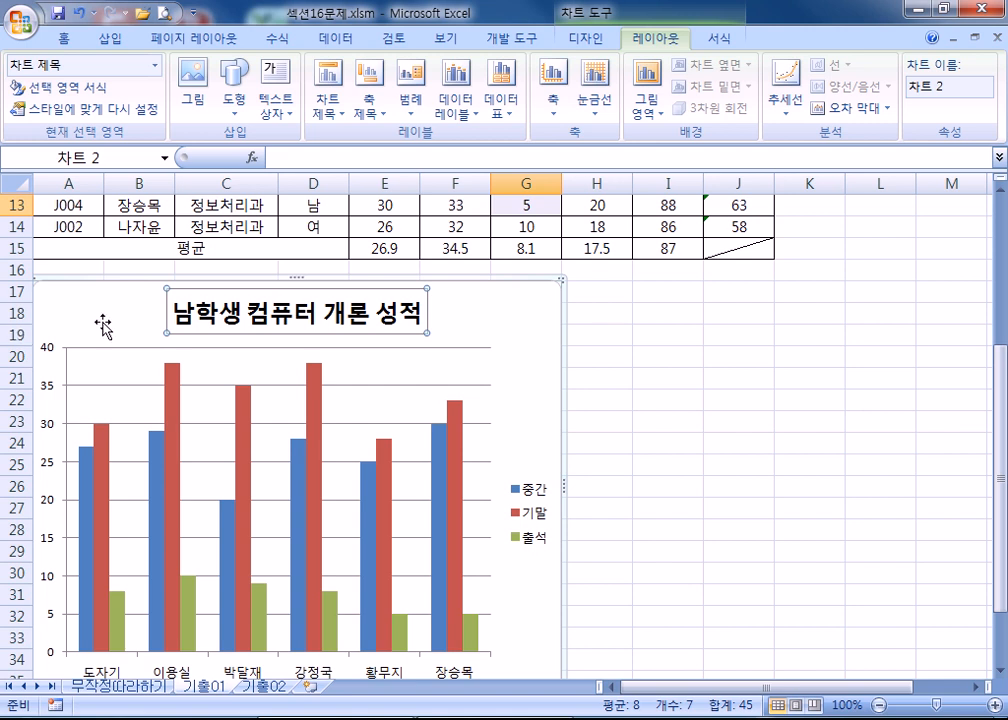
click(63, 40)
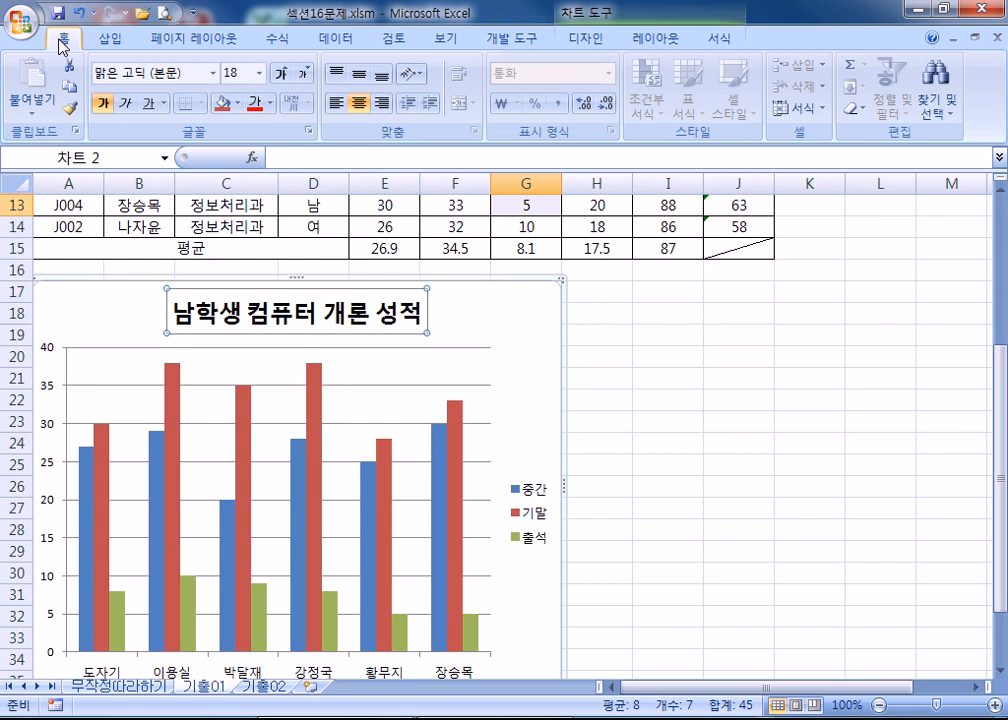
click(213, 74)
scroll(150, 400, down, 20)
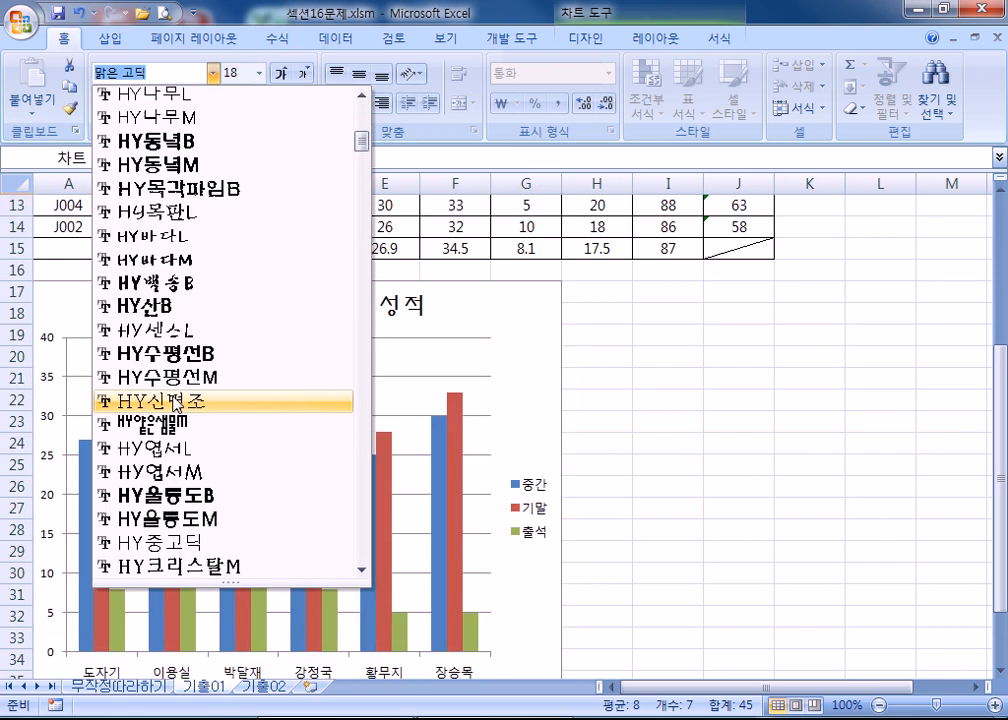
scroll(160, 405, down, 9)
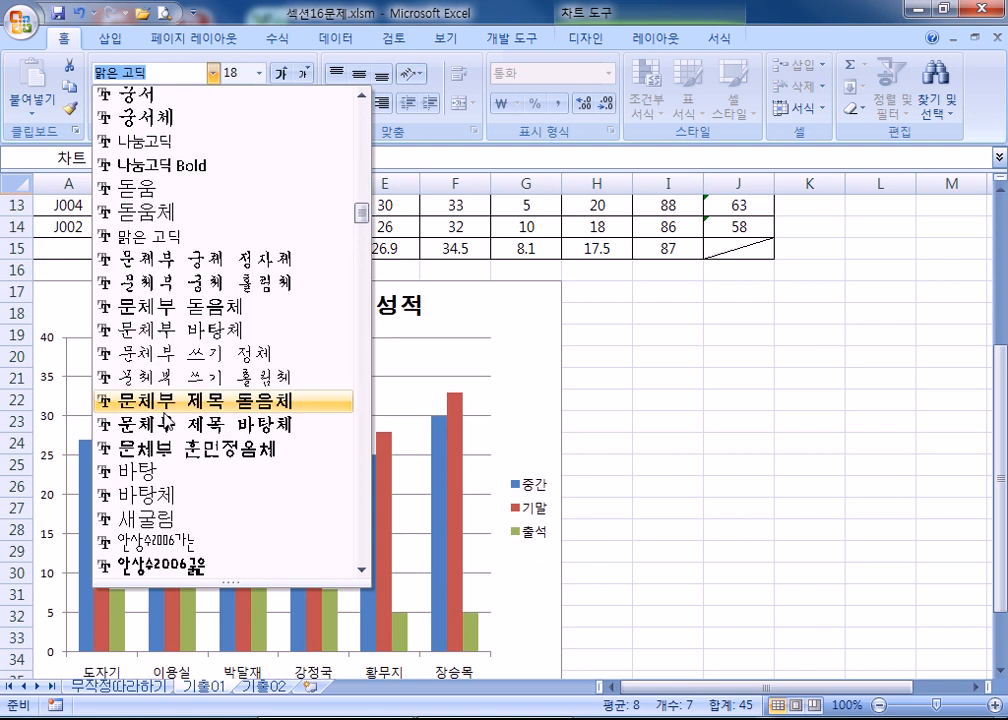
scroll(136, 150, up, 2)
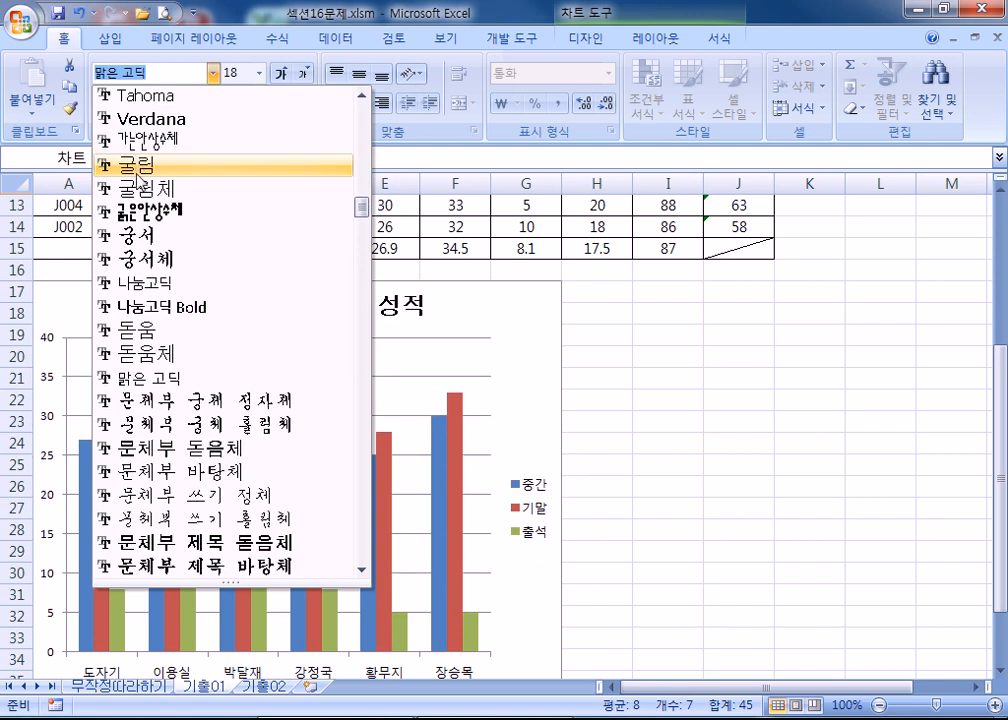
click(137, 185)
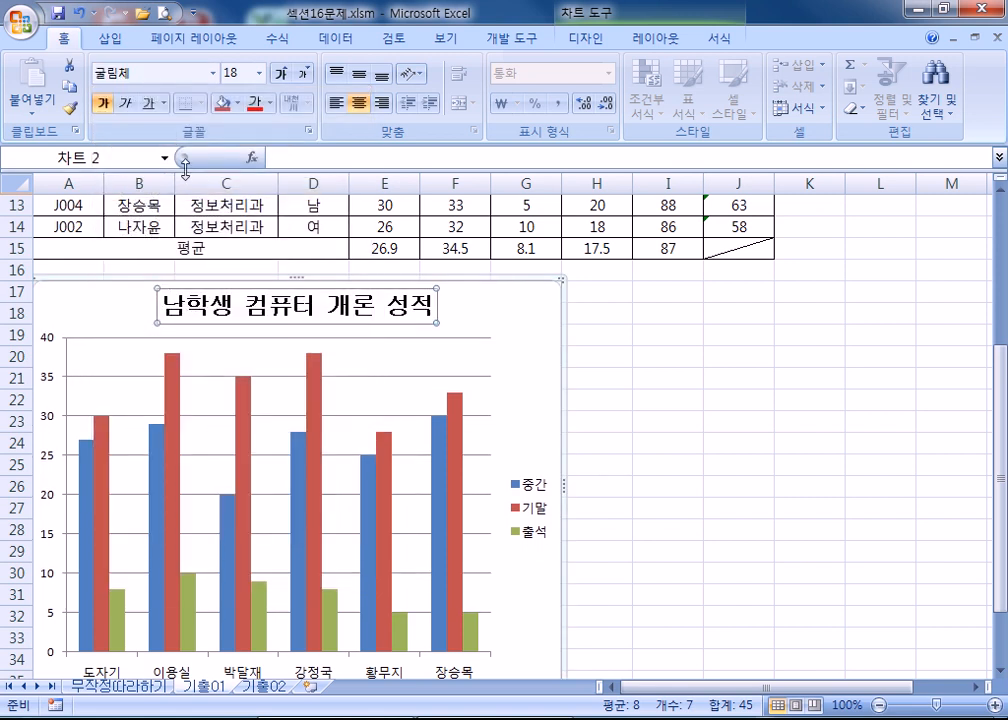
click(101, 105)
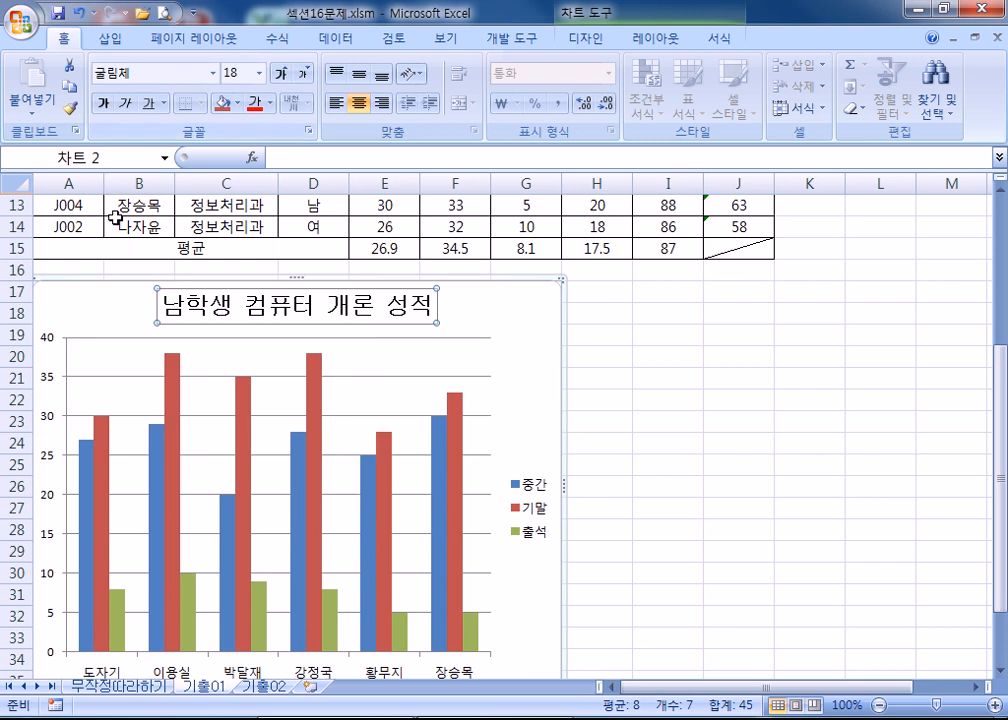
Set the chart title's font size to 13 and fill its background with the standard blue
click(235, 73)
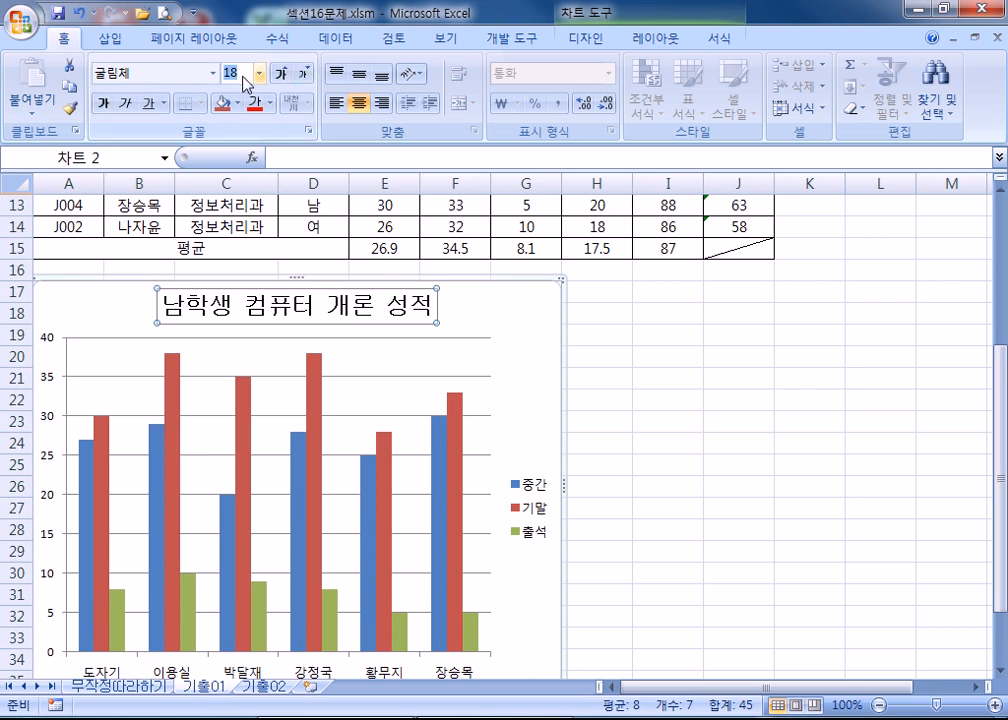
text(13)
key(Return)
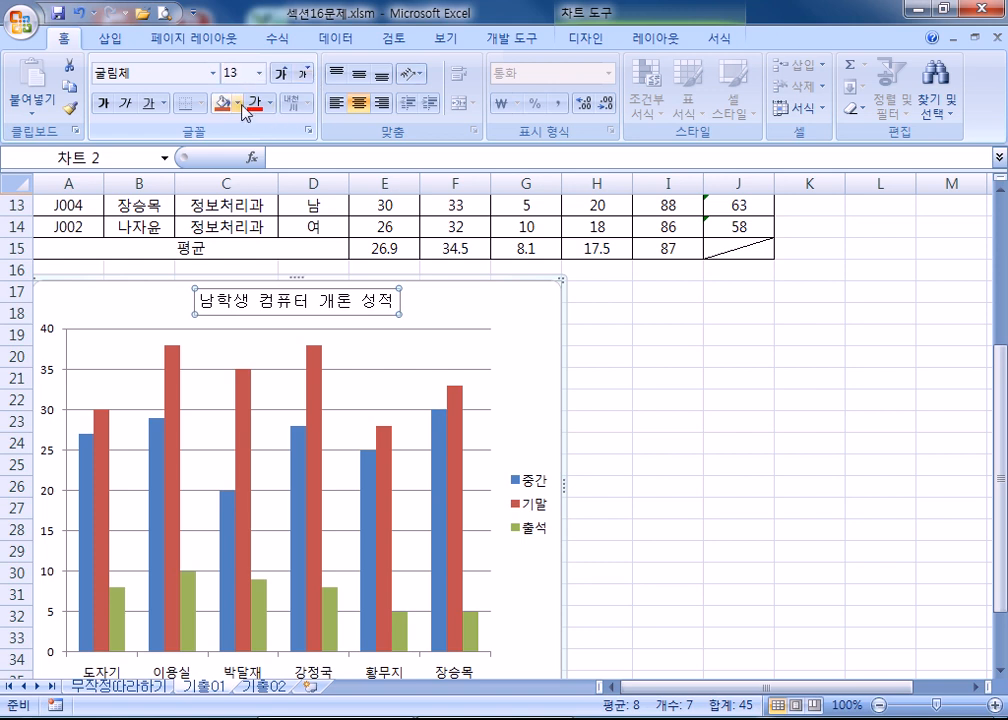
click(238, 103)
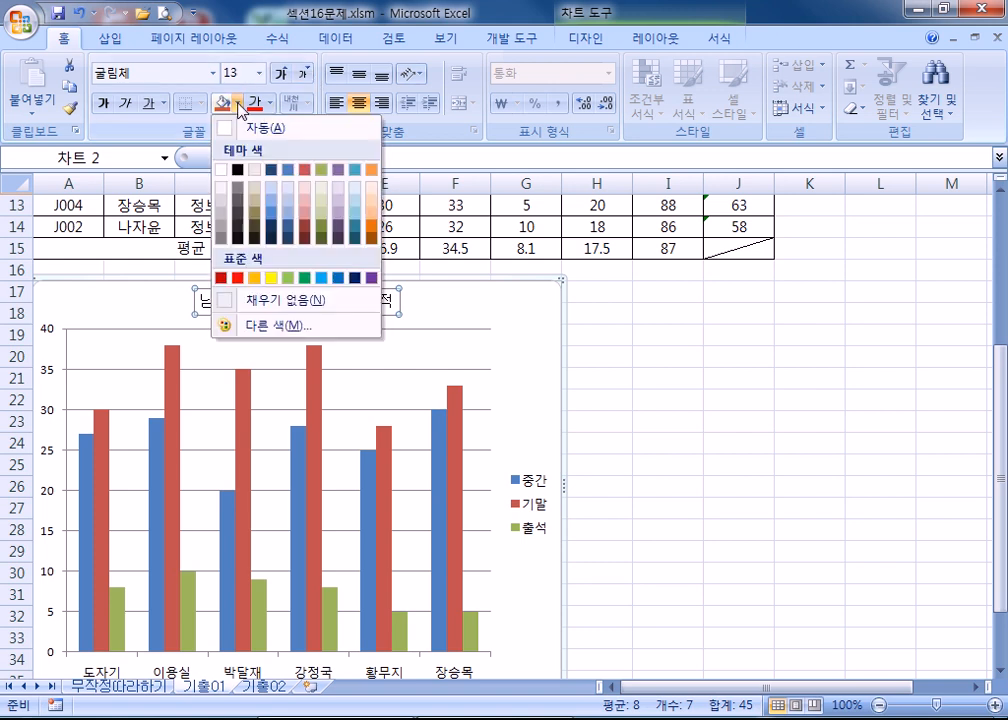
click(340, 280)
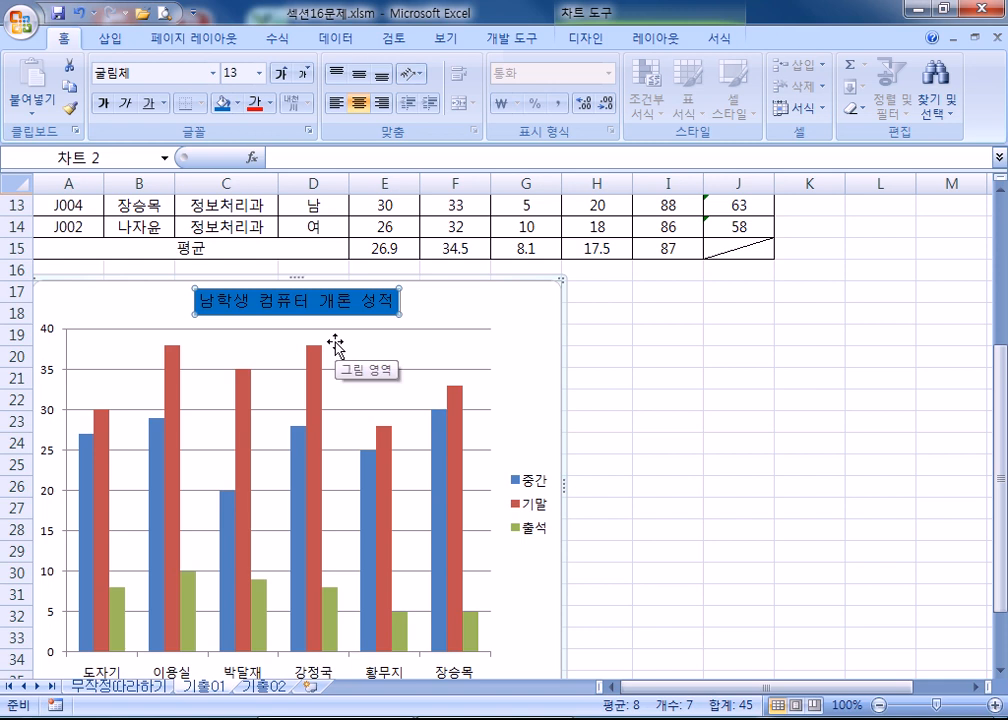
Fix the maximum value of the chart's vertical axis at 50
scroll(70, 420, down, 3)
click(52, 337)
scroll(52, 337, up, 4)
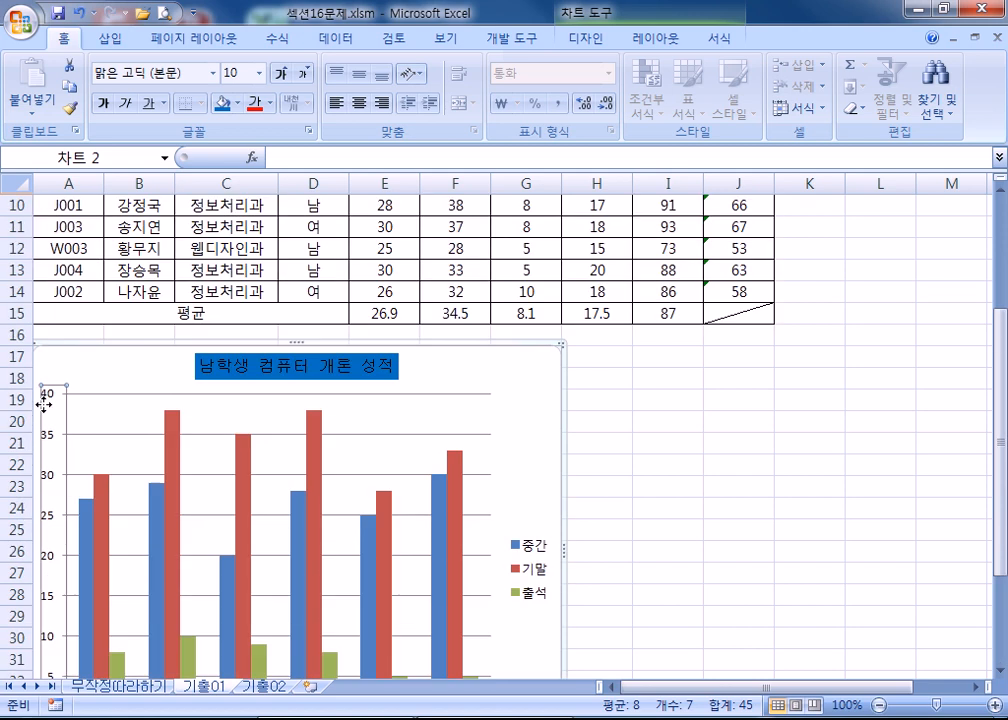
scroll(52, 404, down, 2)
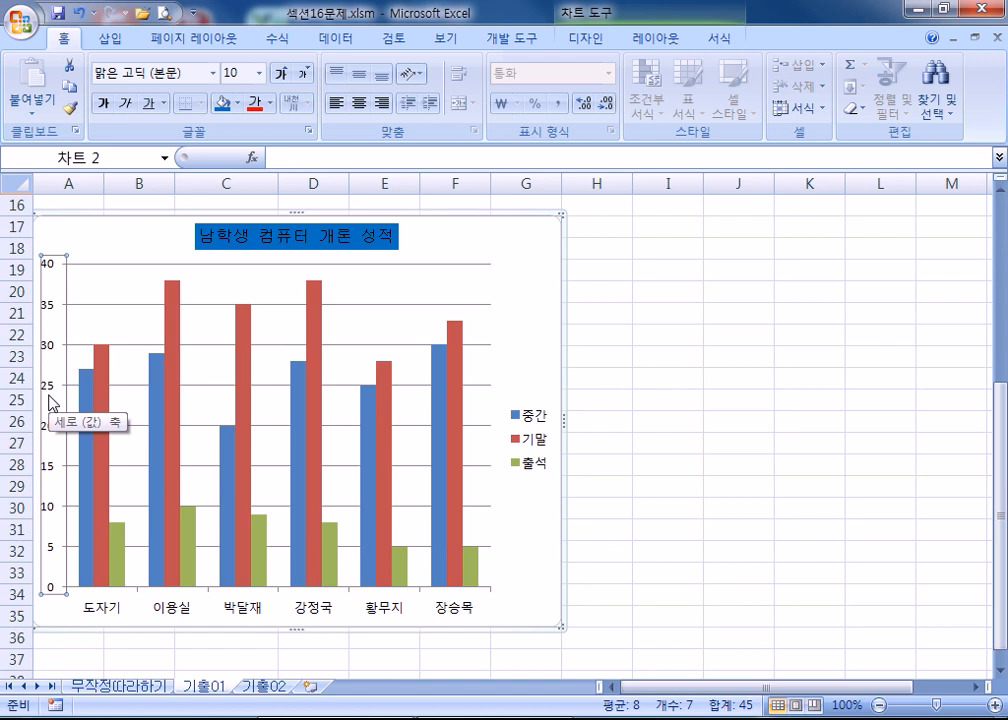
right_click(46, 267)
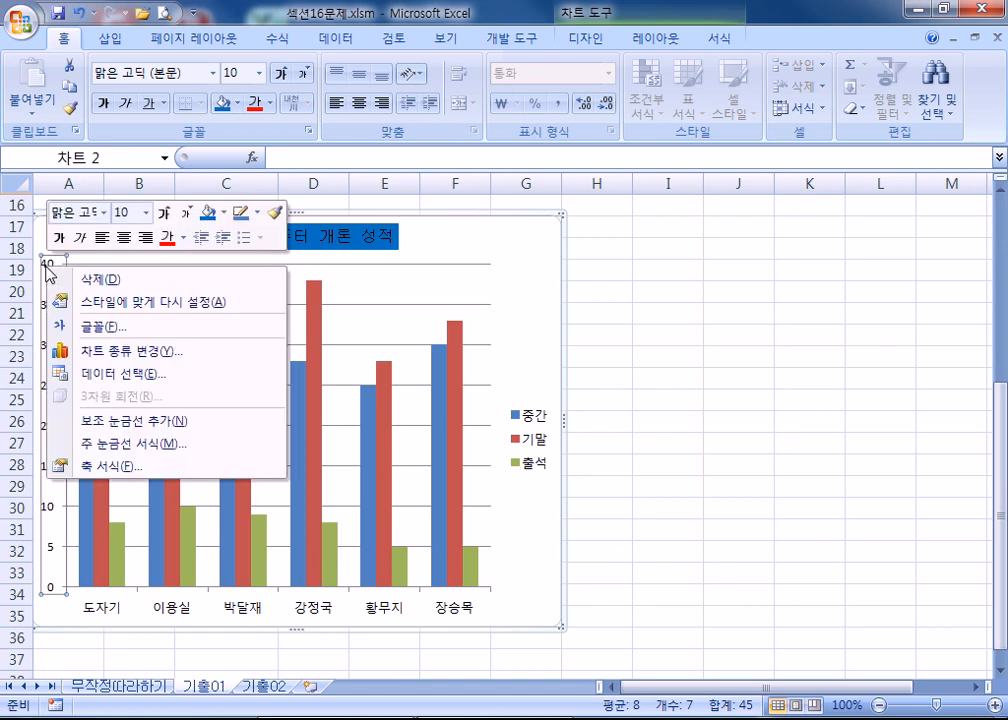
key(f)
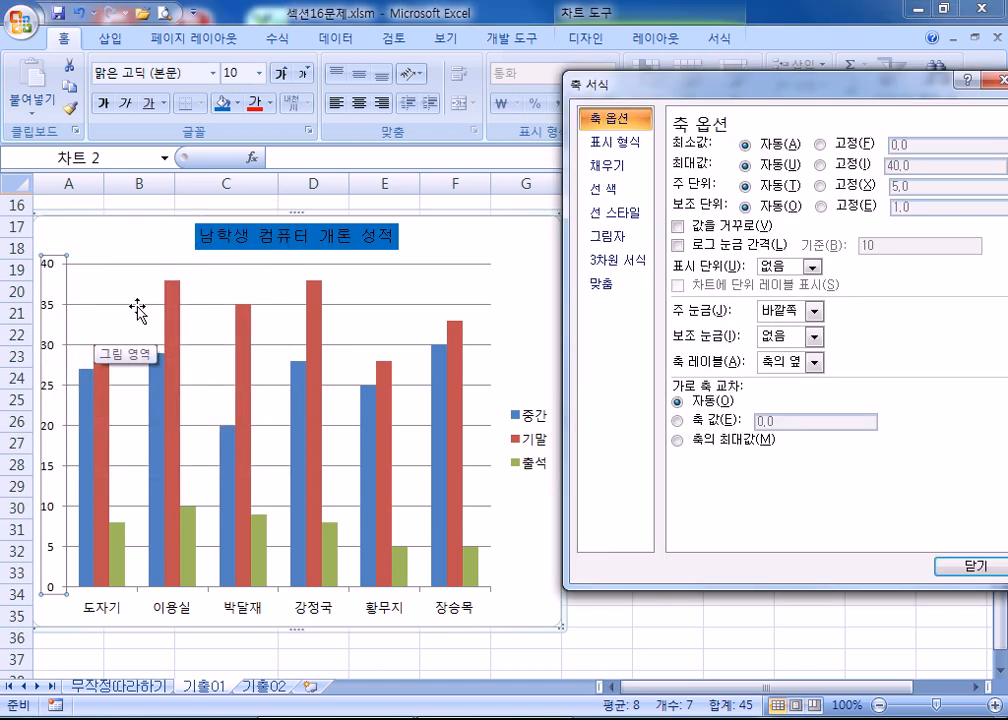
drag(635, 88, 475, 68)
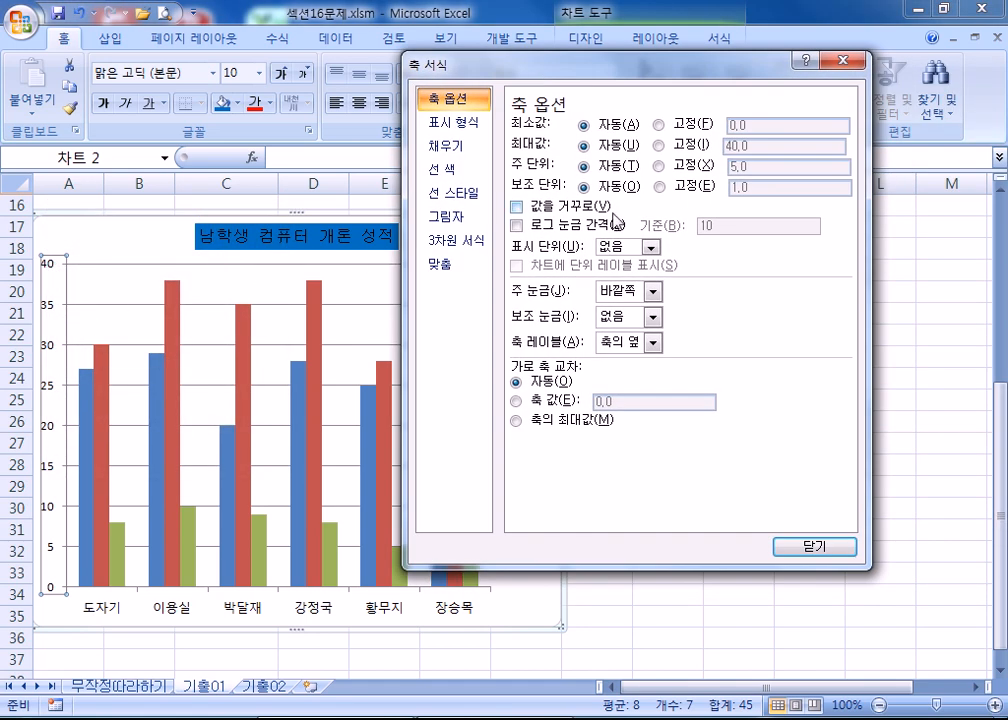
click(664, 146)
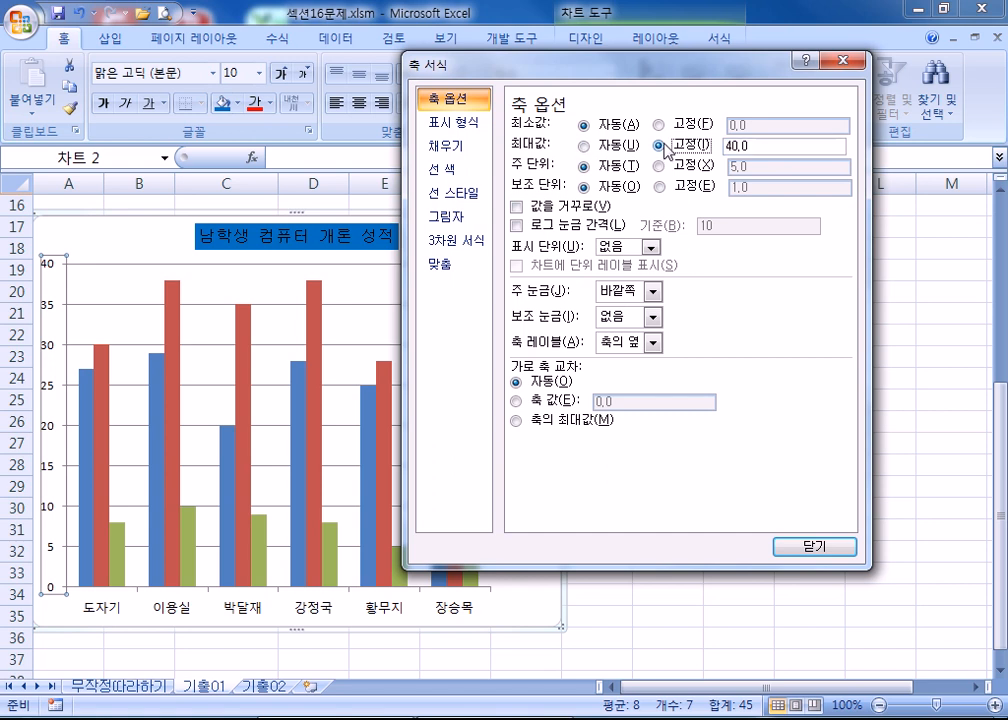
drag(760, 146, 637, 145)
text(50)
key(Return)
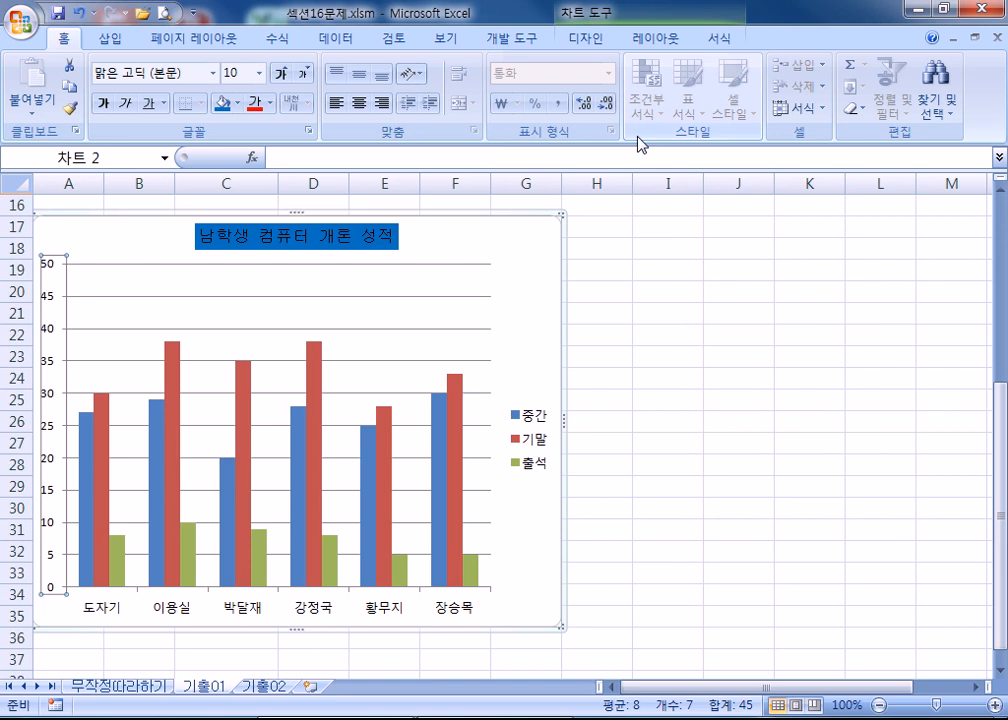
Review the format options for the vertical axis, plot area, chart title and 기말 series, leaving the settings as they are
double_click(48, 272)
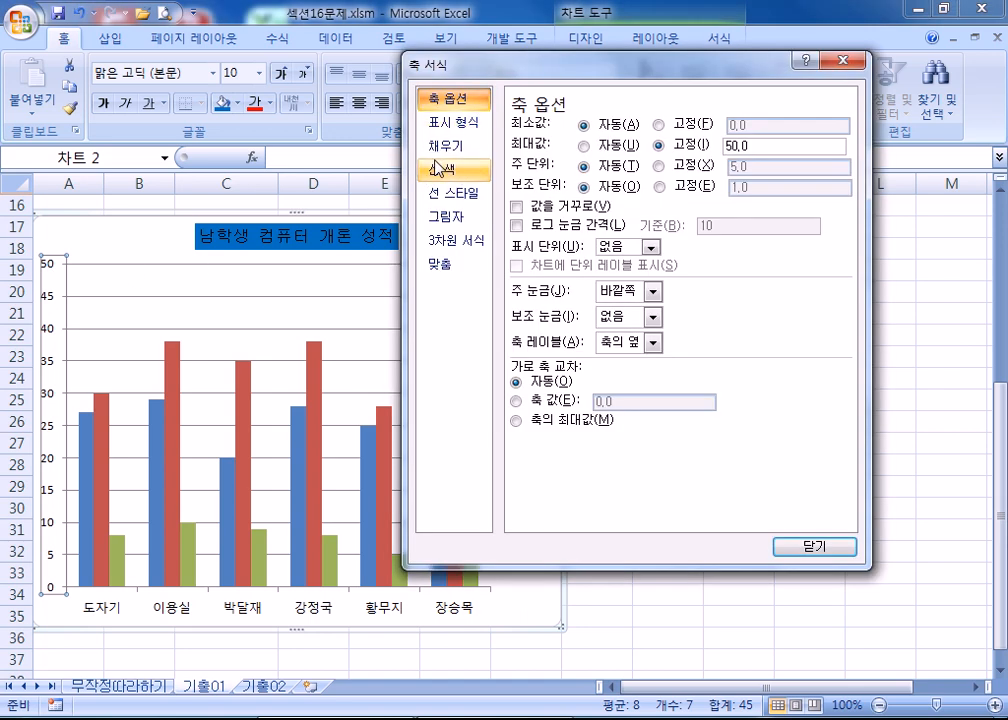
drag(540, 66, 626, 66)
drag(744, 60, 767, 65)
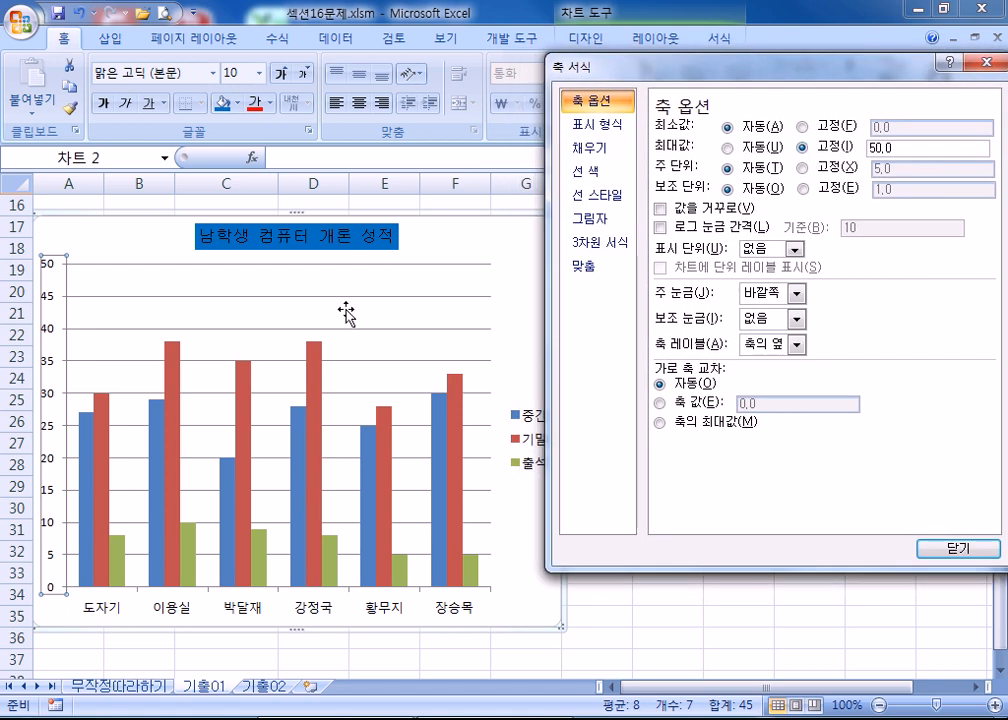
click(102, 272)
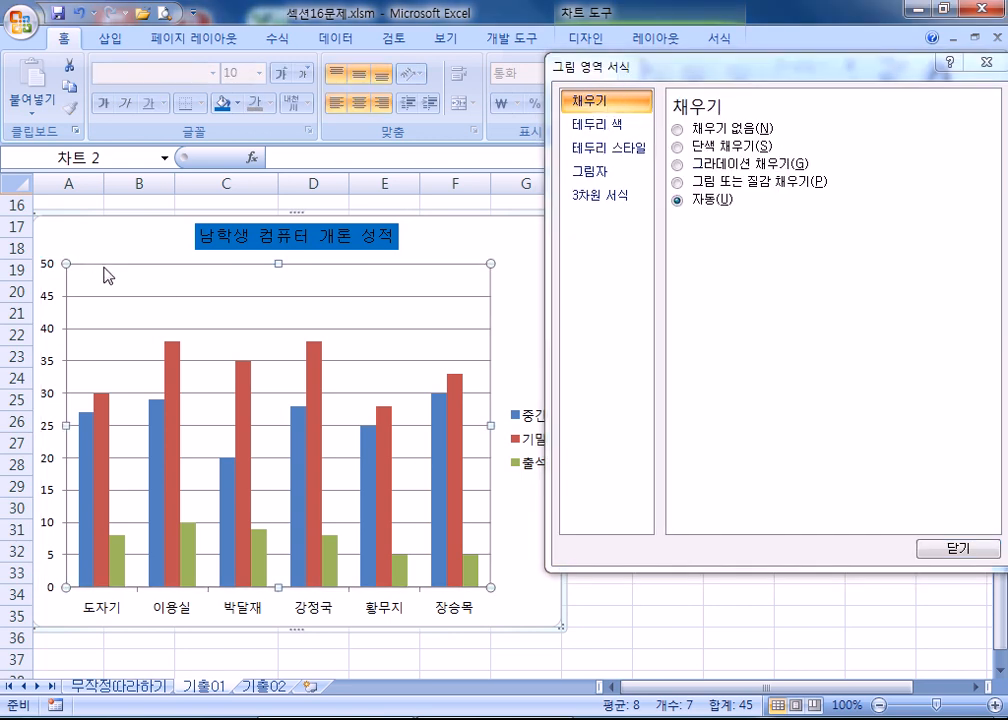
click(337, 240)
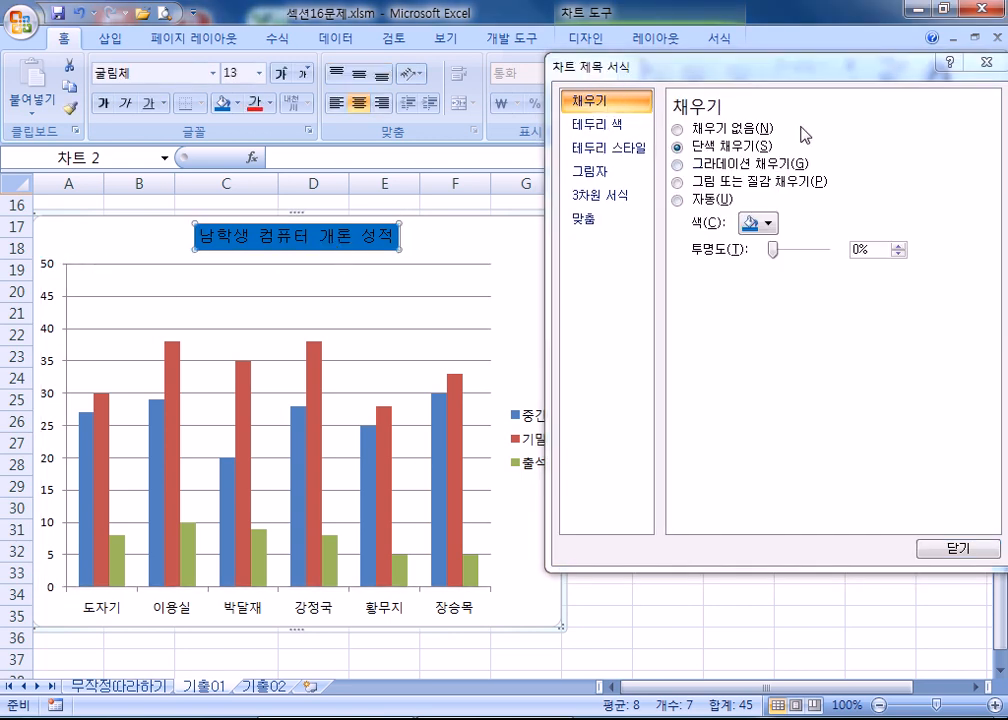
click(315, 405)
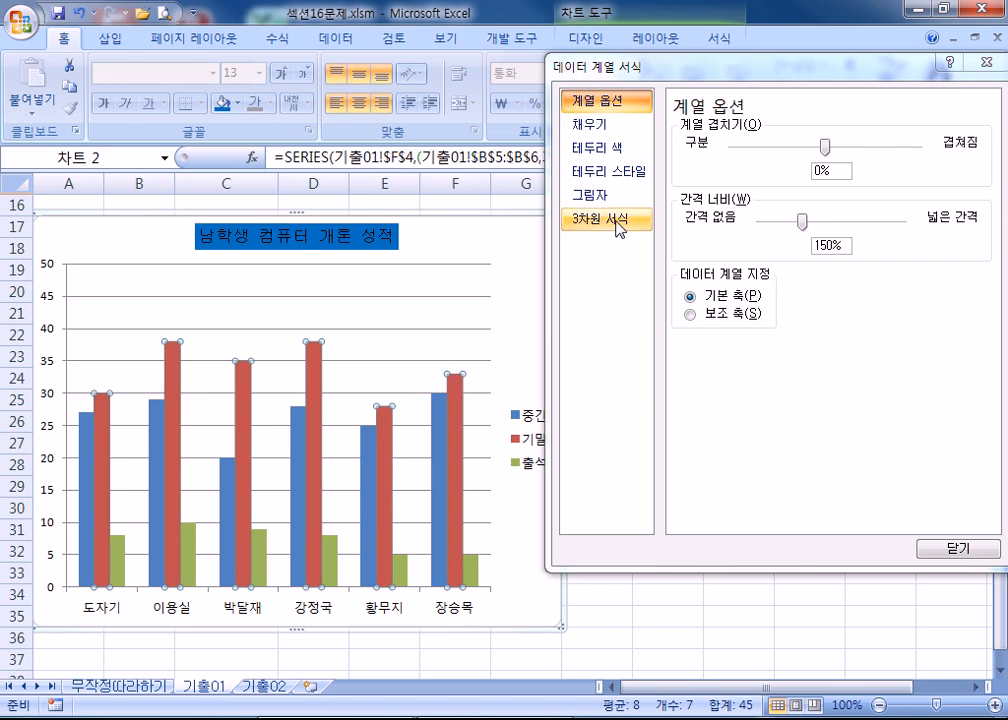
drag(718, 76, 600, 75)
click(868, 64)
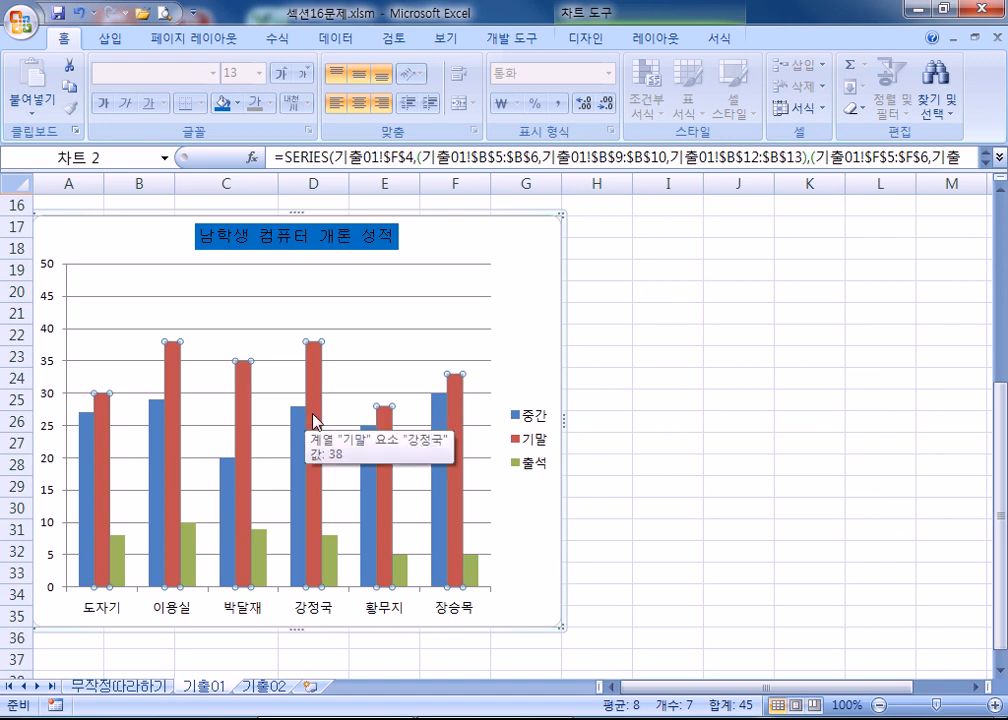
Select only the fourth student's column in the 기말 series and add a data label to it
click(518, 261)
scroll(540, 261, down, 2)
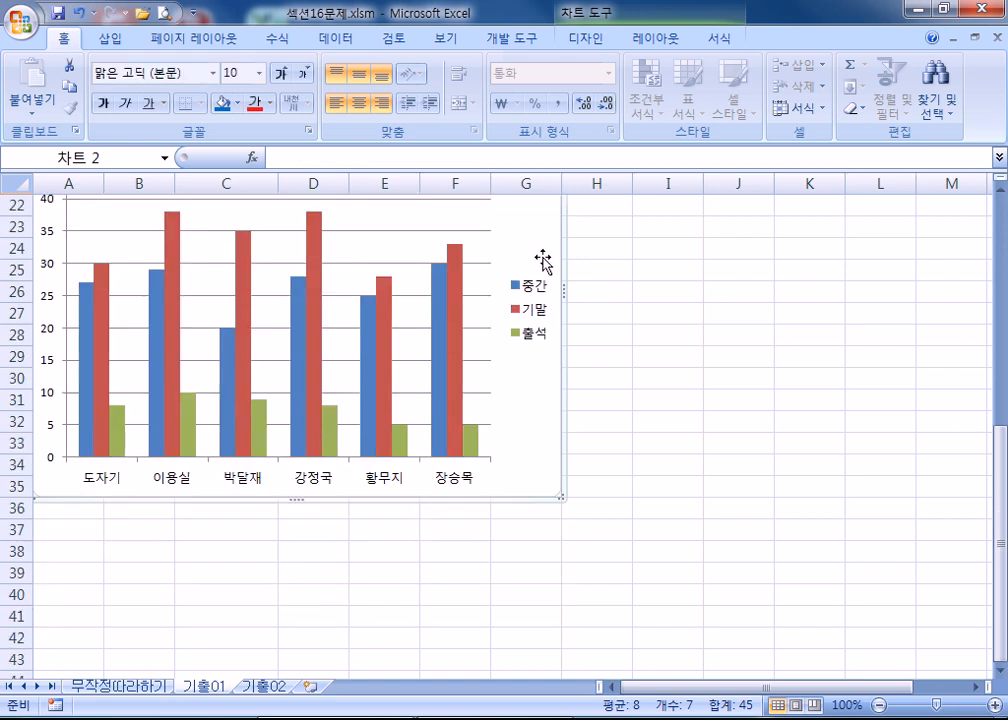
scroll(172, 434, up, 1)
scroll(540, 400, up, 1)
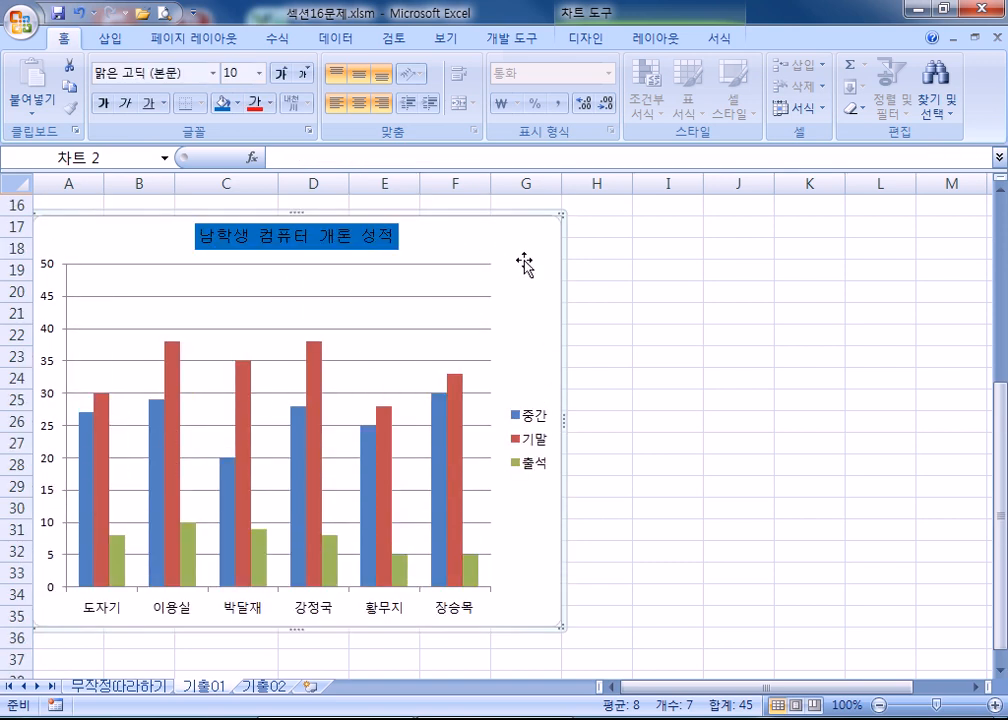
scroll(524, 265, down, 1)
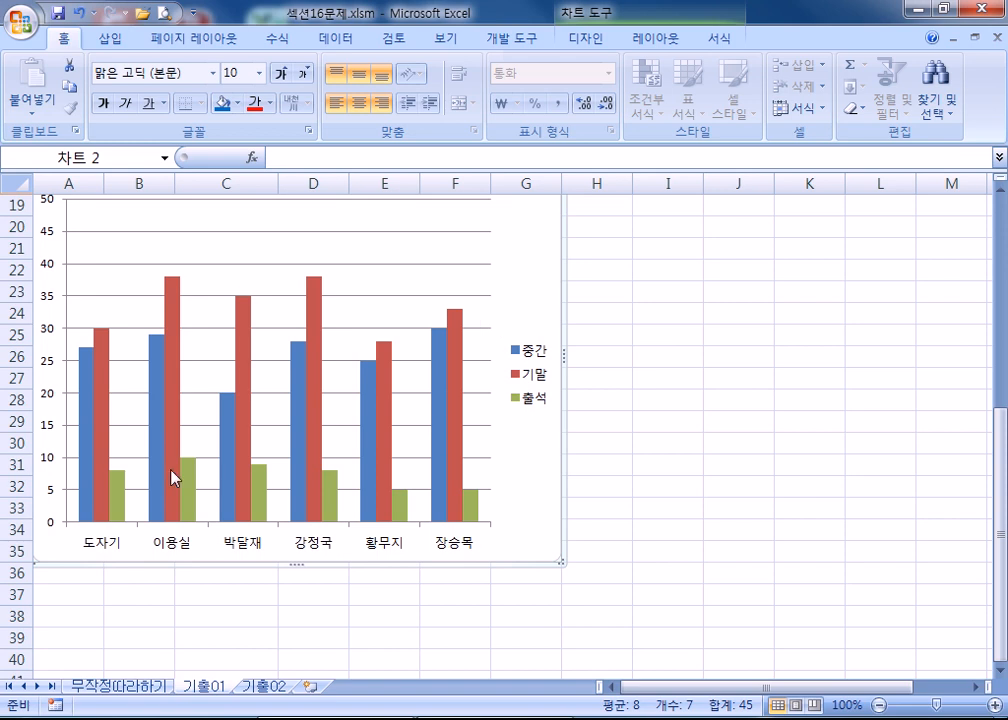
click(313, 372)
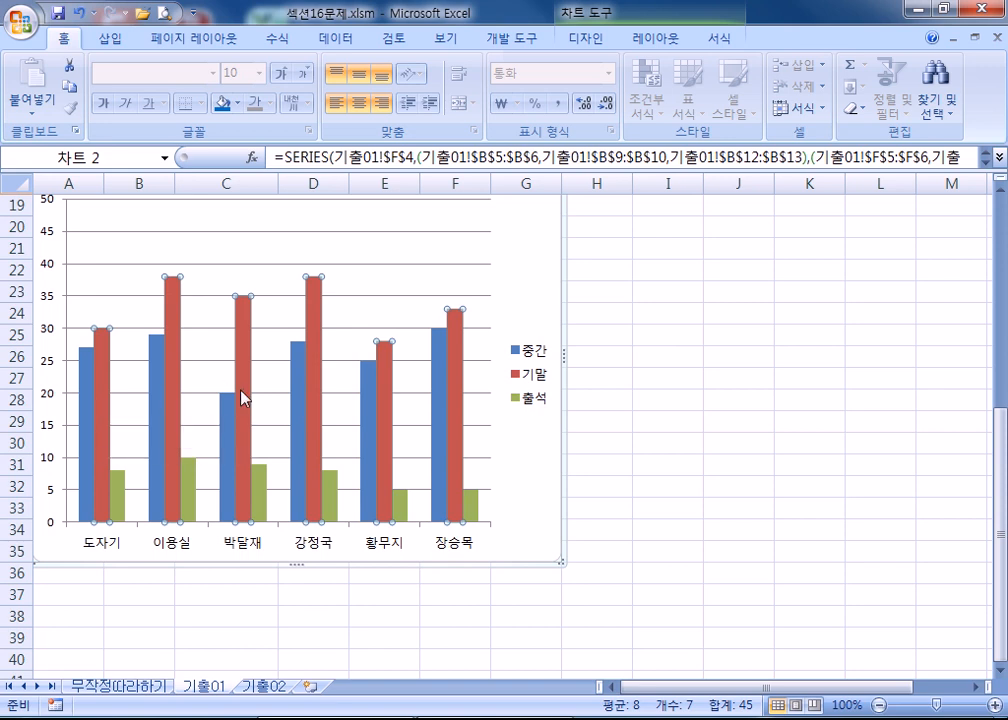
mouse_move(317, 373)
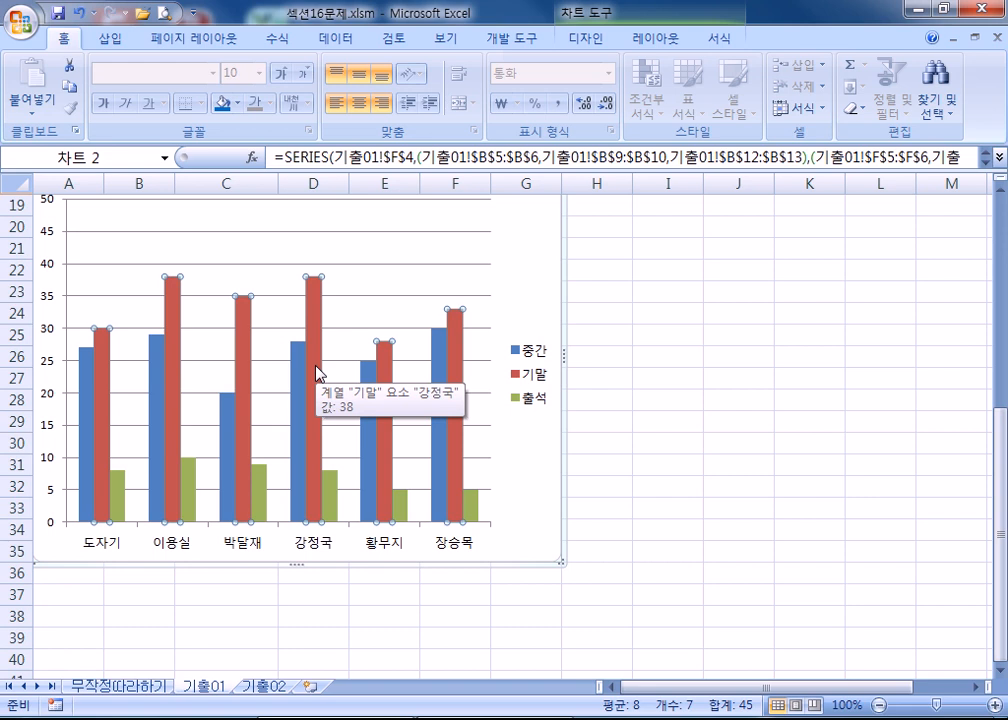
click(317, 373)
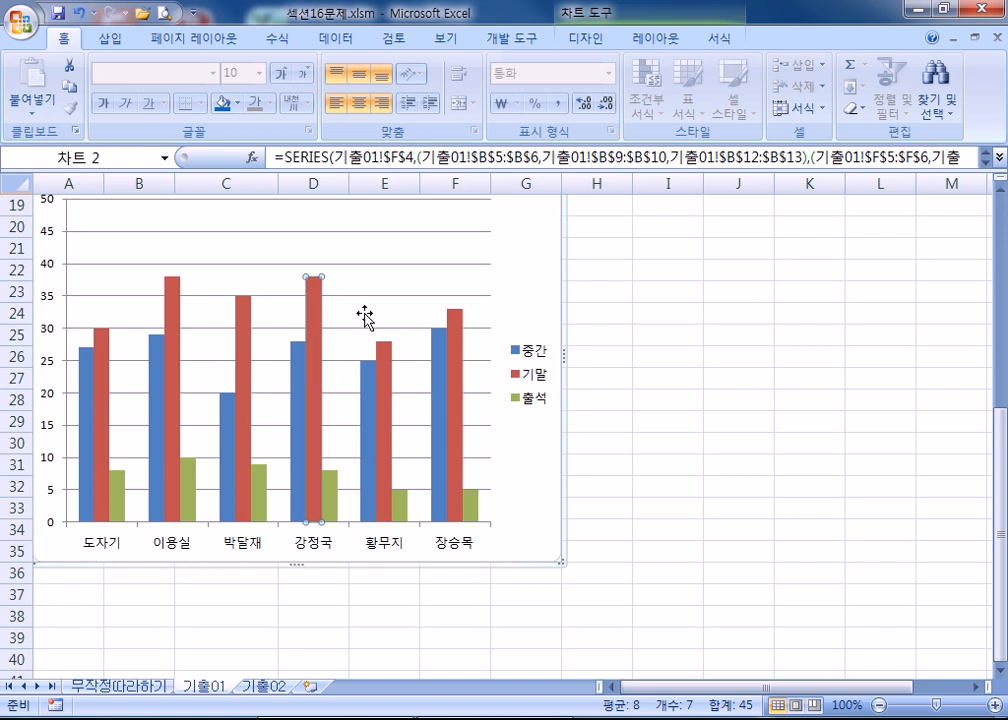
click(328, 335)
click(317, 353)
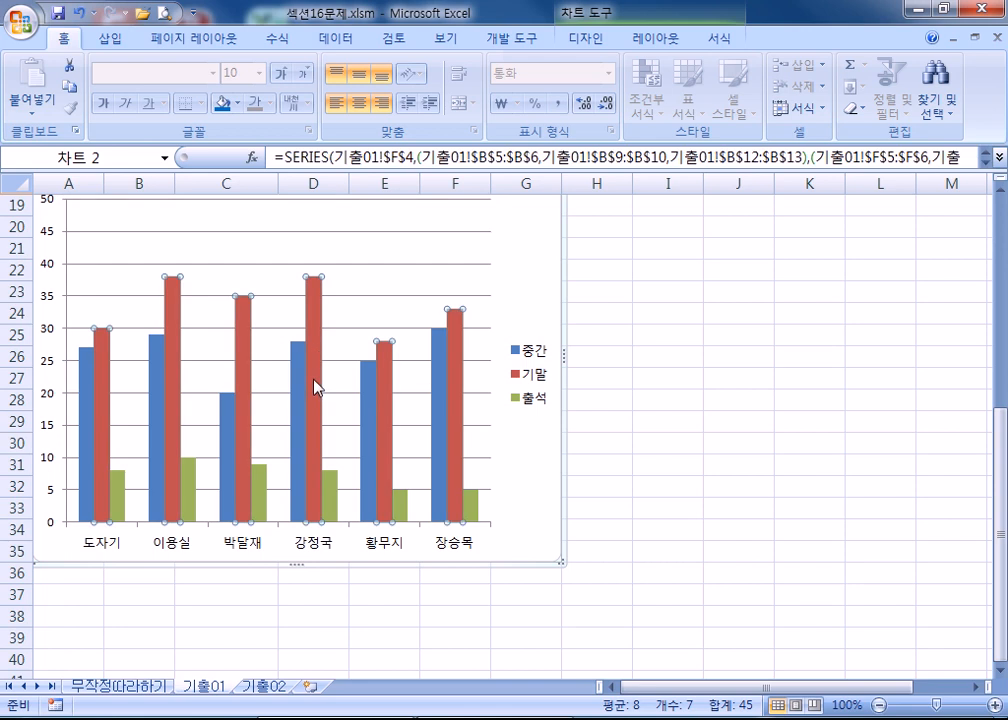
click(316, 324)
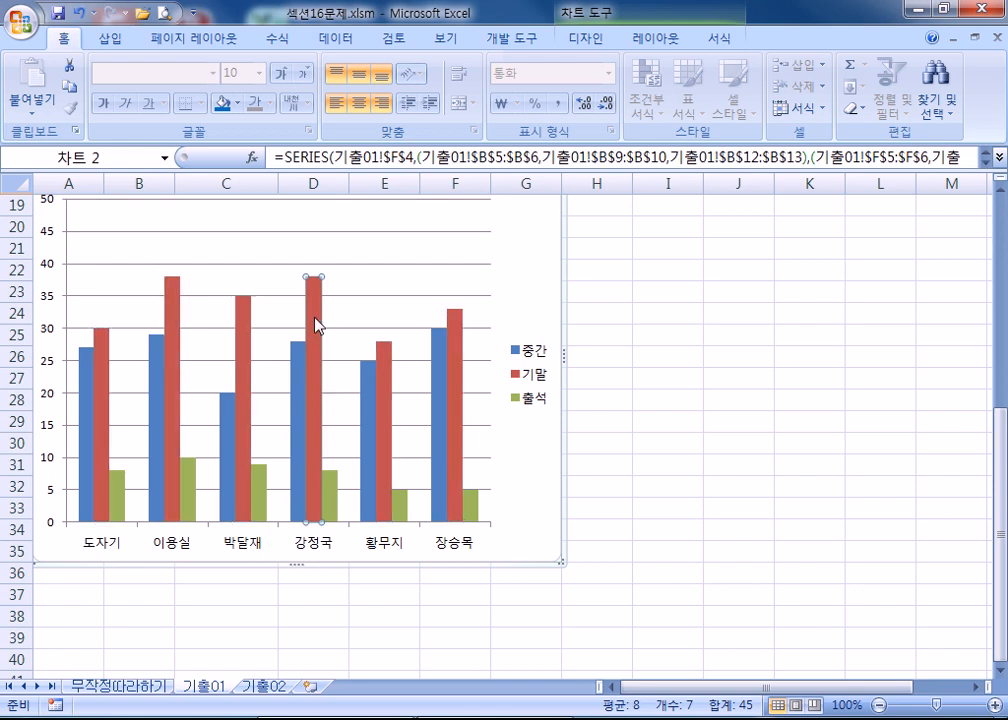
right_click(316, 324)
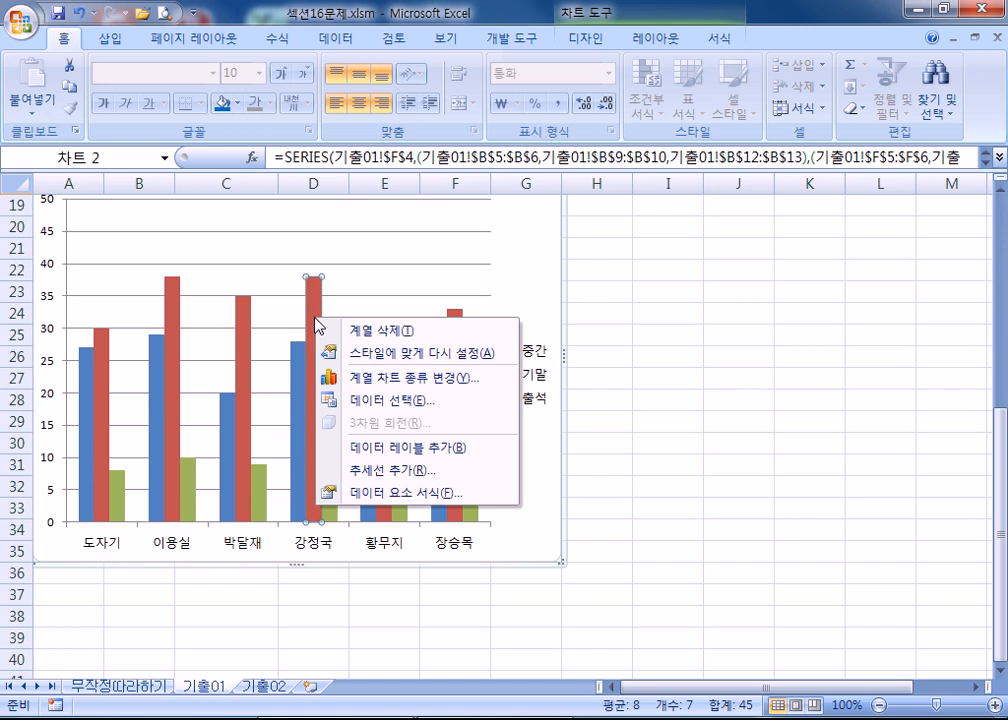
click(410, 447)
mouse_move(451, 497)
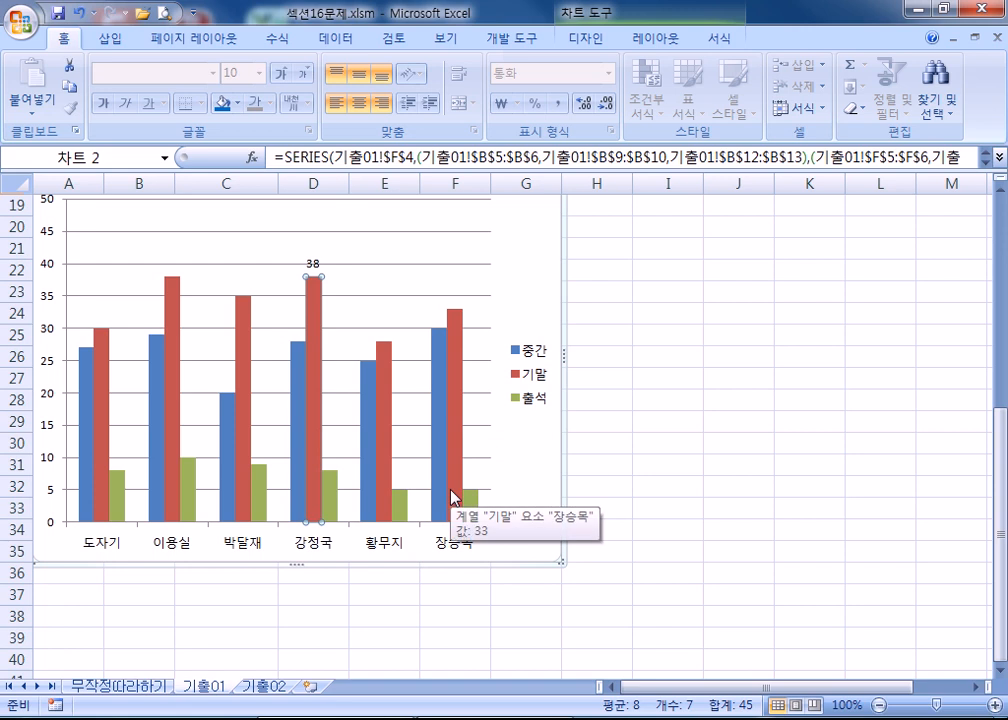
Open the format options of the fourth student's 기말 data label and try toggling the series name in its content
click(313, 265)
mouse_move(385, 472)
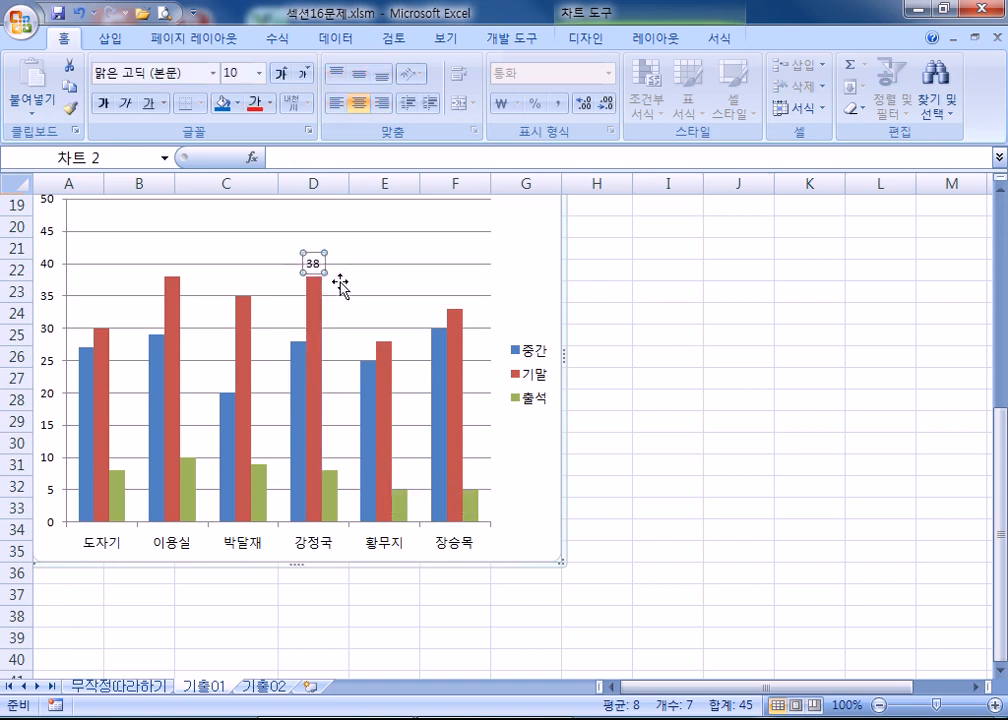
key(ctrl+1)
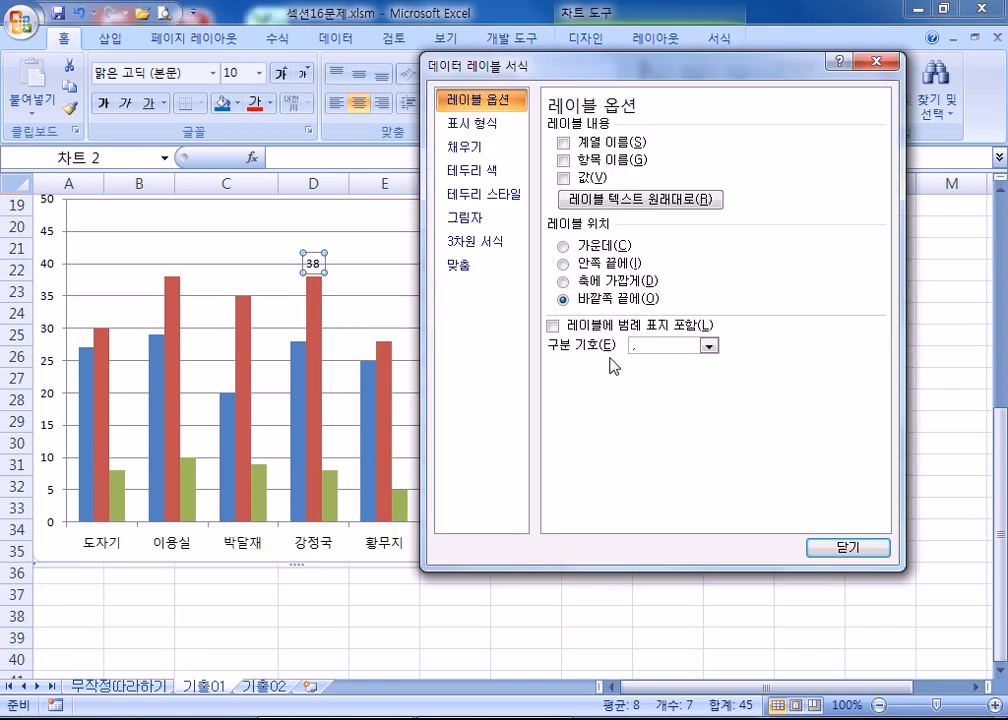
click(564, 144)
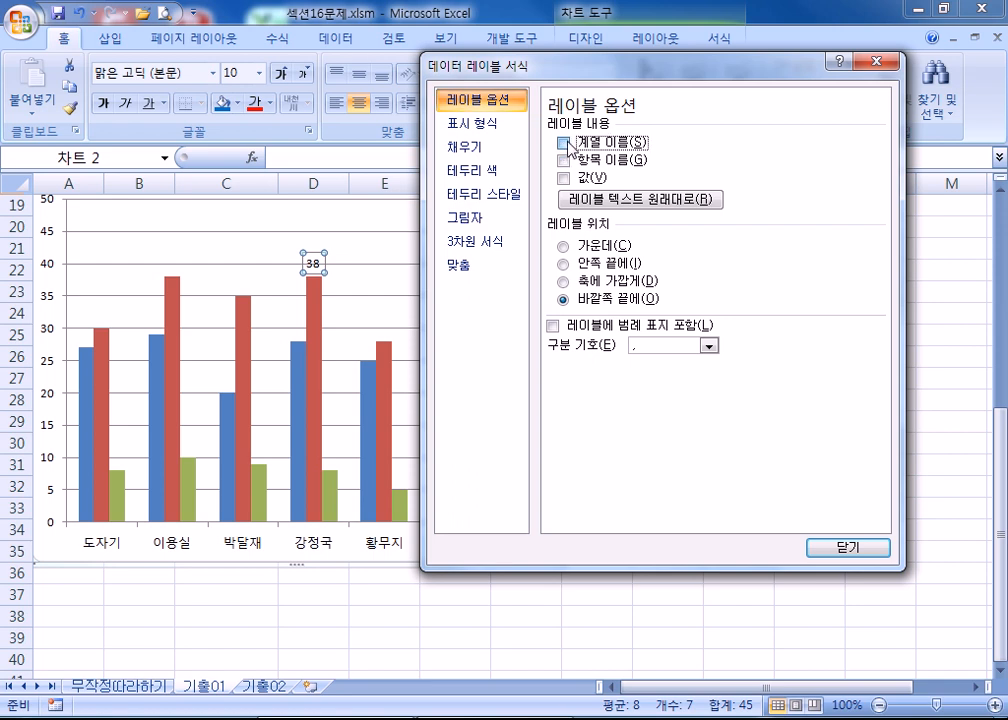
click(564, 144)
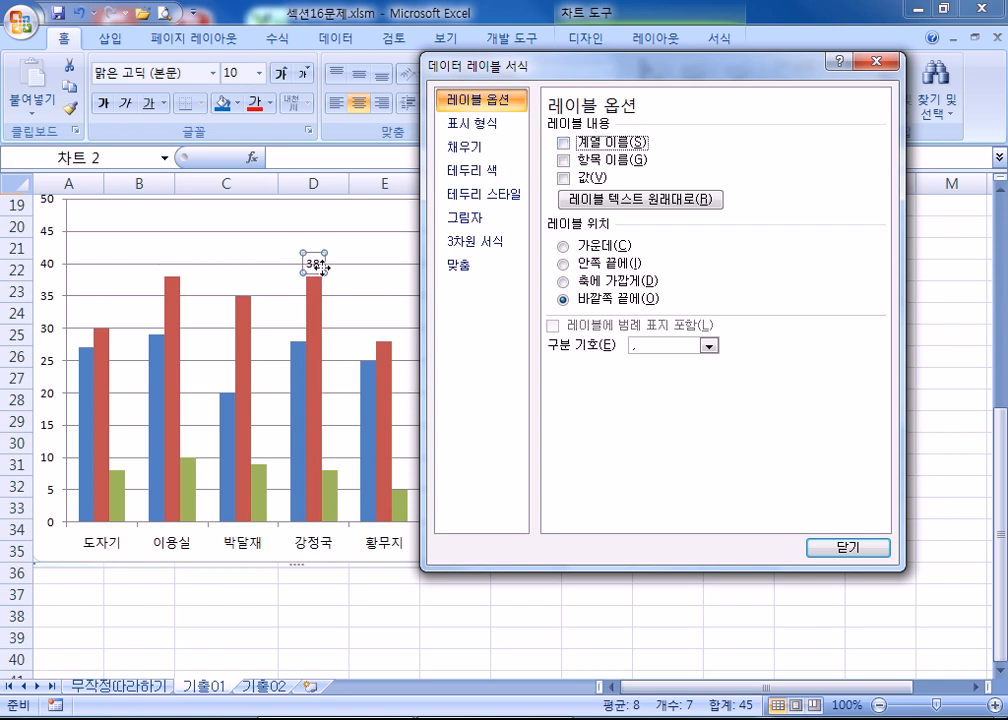
click(314, 264)
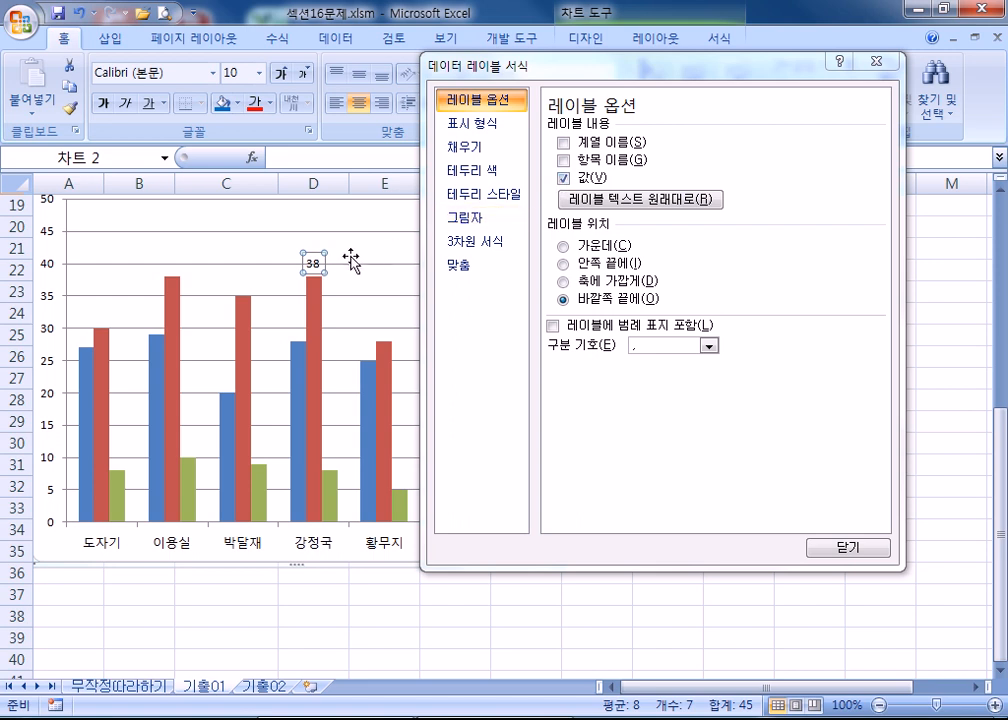
click(352, 254)
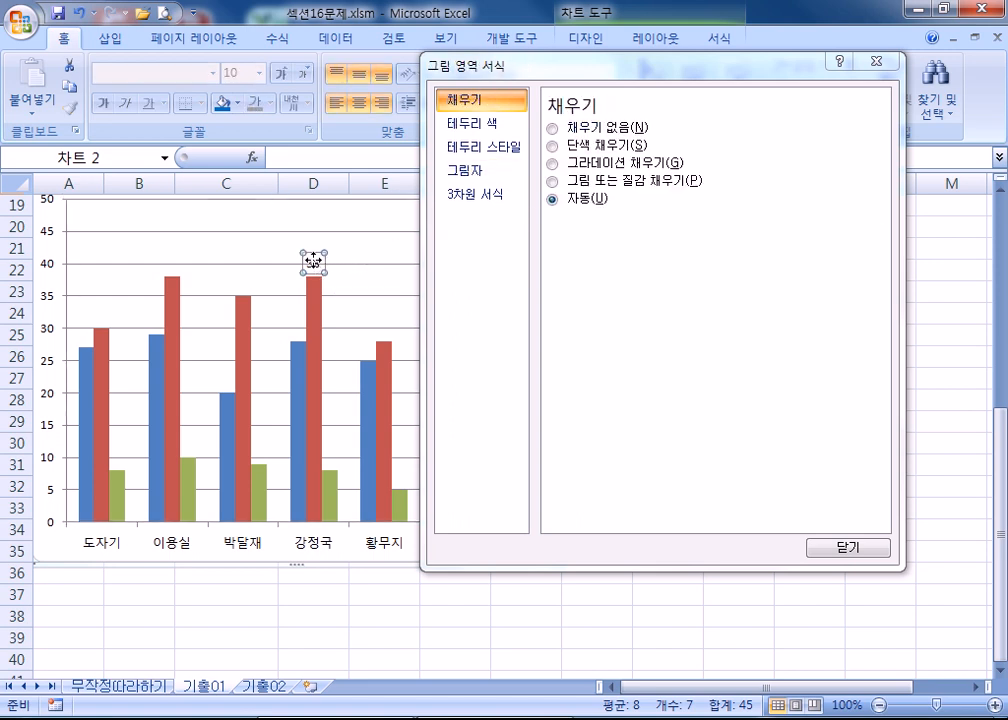
click(314, 263)
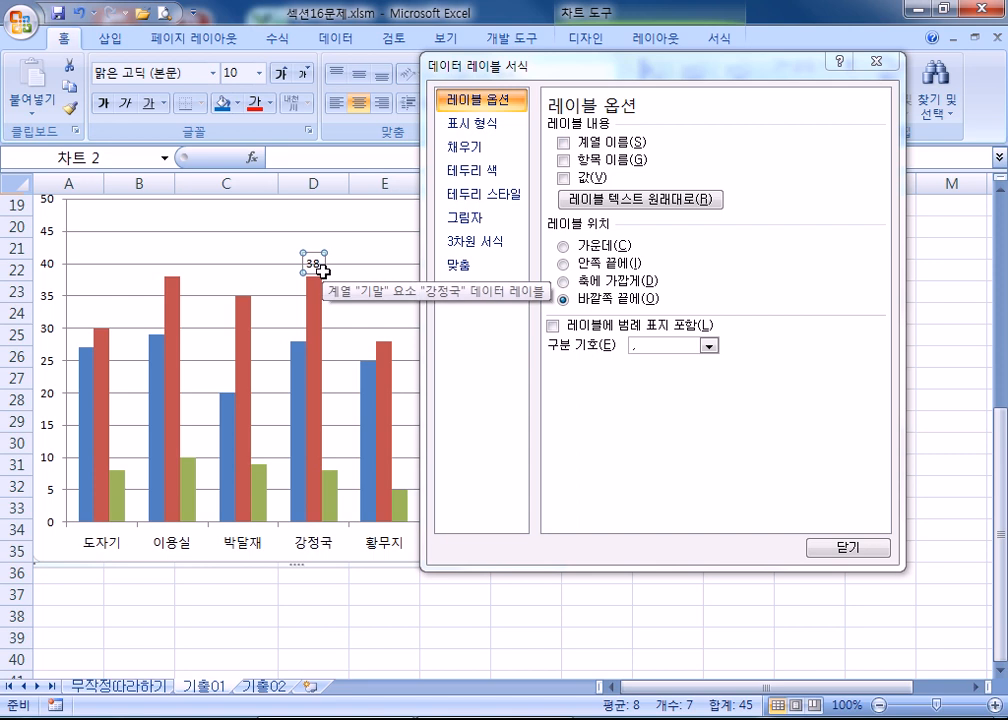
Make the fourth student's 기말 data label show the category name instead of the value
click(321, 267)
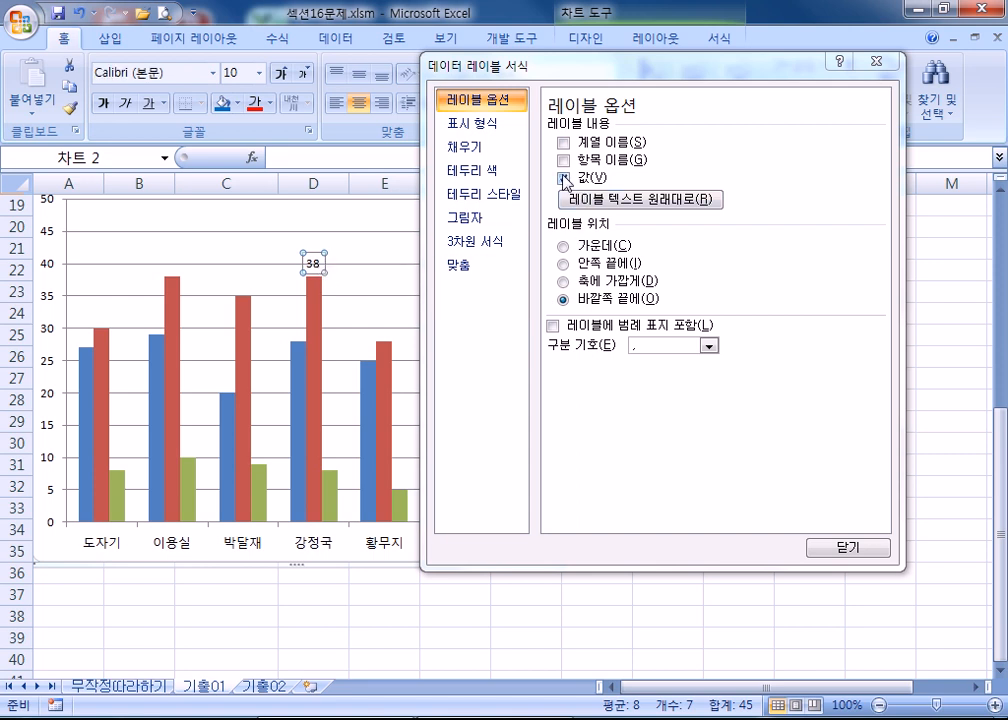
key(alt+g)
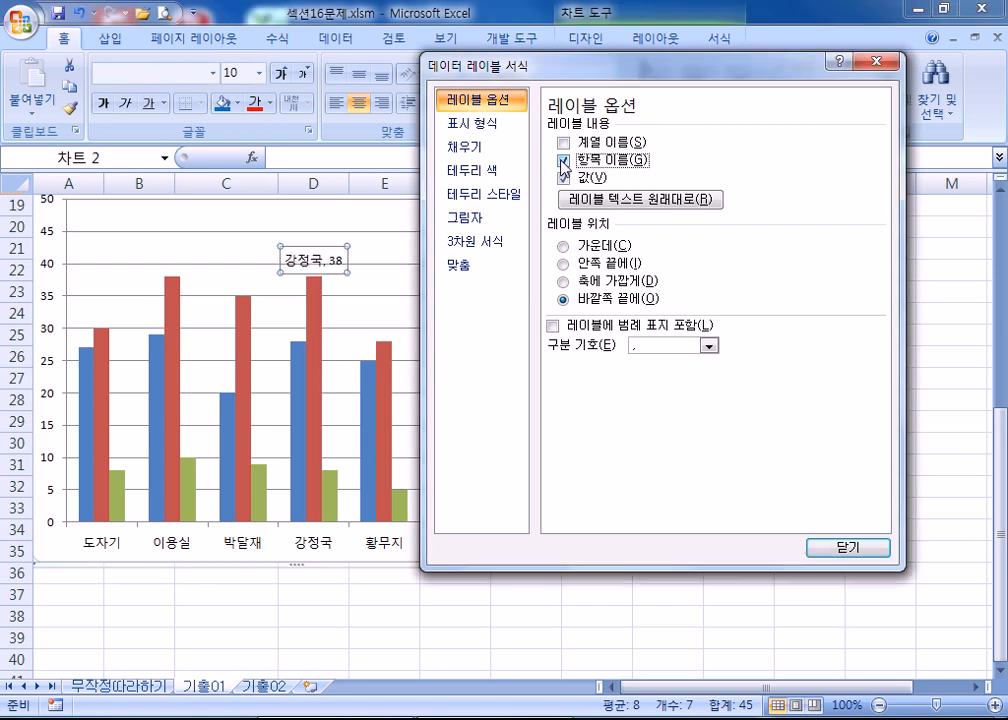
click(563, 178)
click(564, 178)
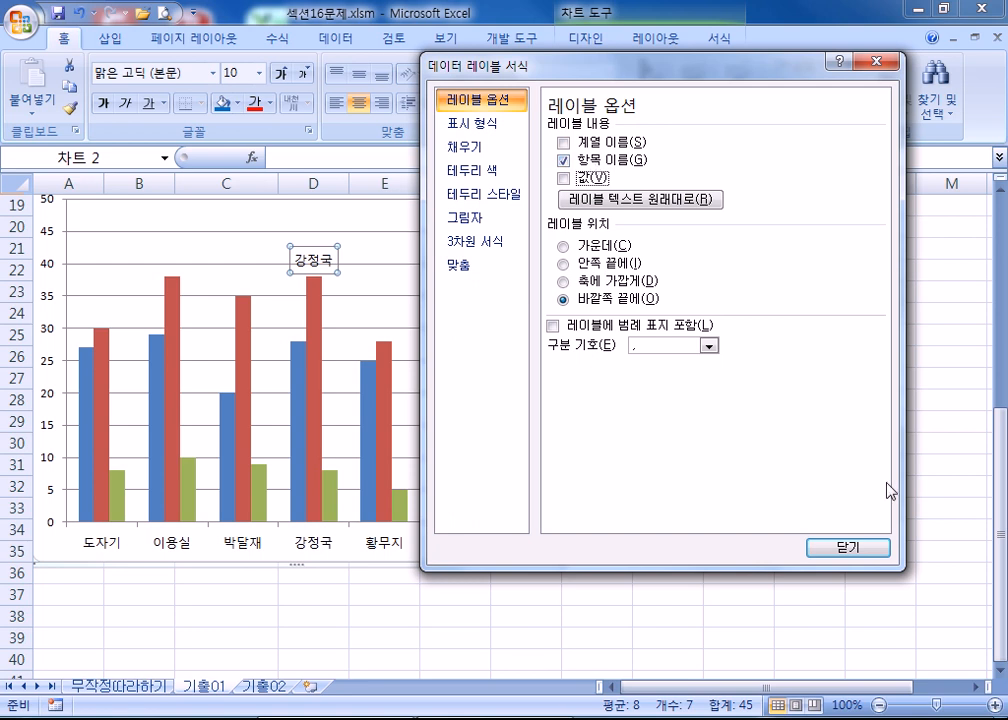
click(866, 549)
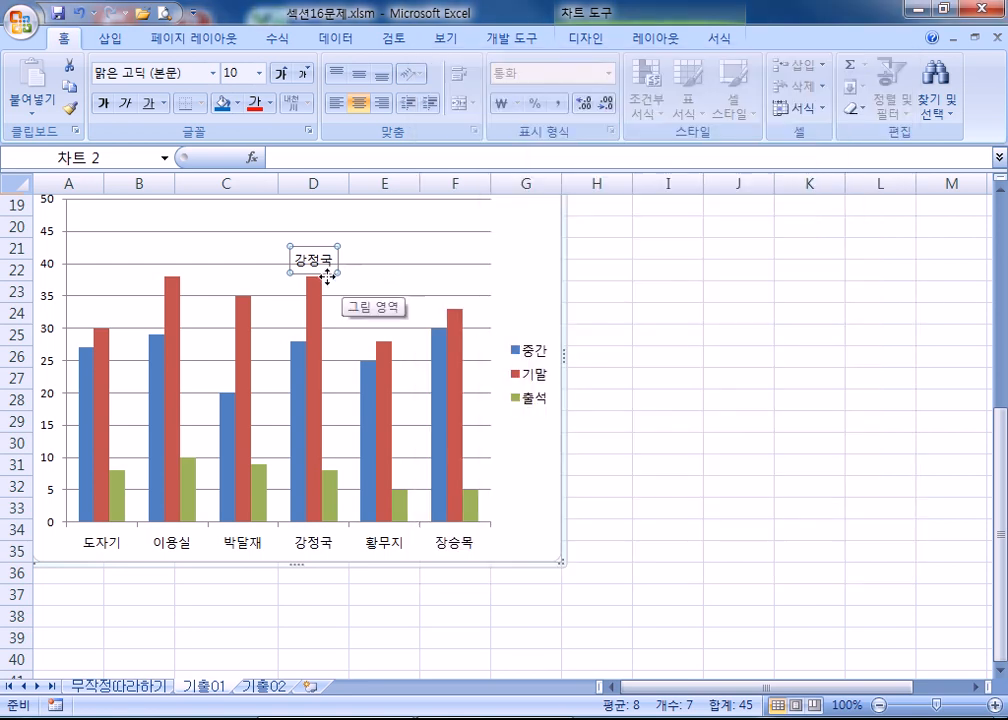
Undo the last two content changes to the 기말 data label
key(ctrl+z)
key(ctrl+z)
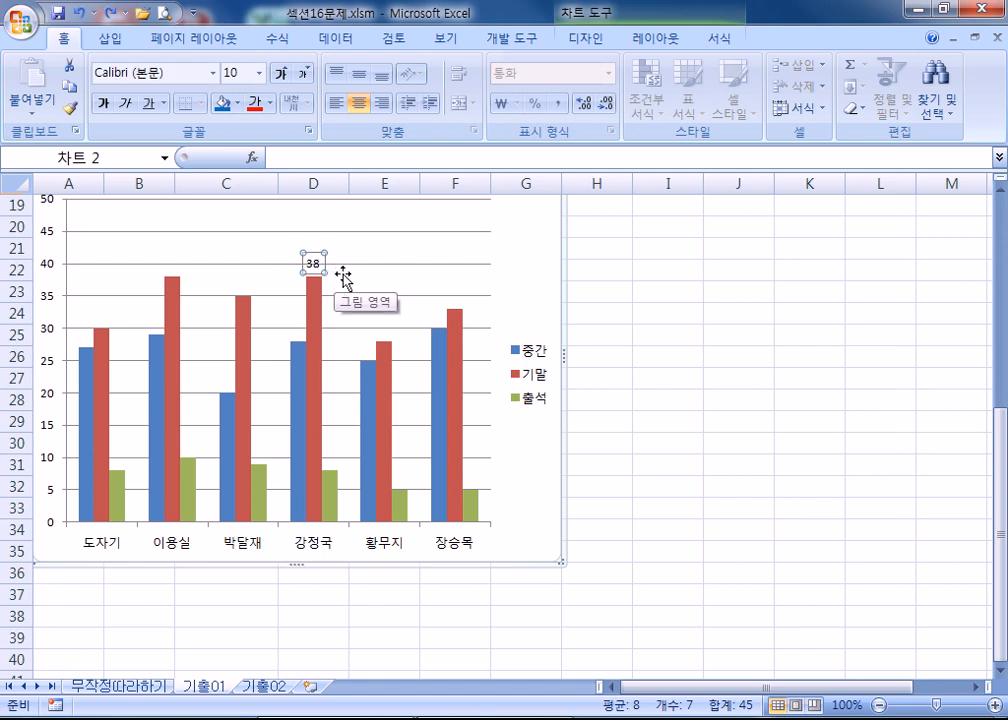
Make the fourth student's 기말 data label show only the category name and position it at the inside end
key(ctrl+1)
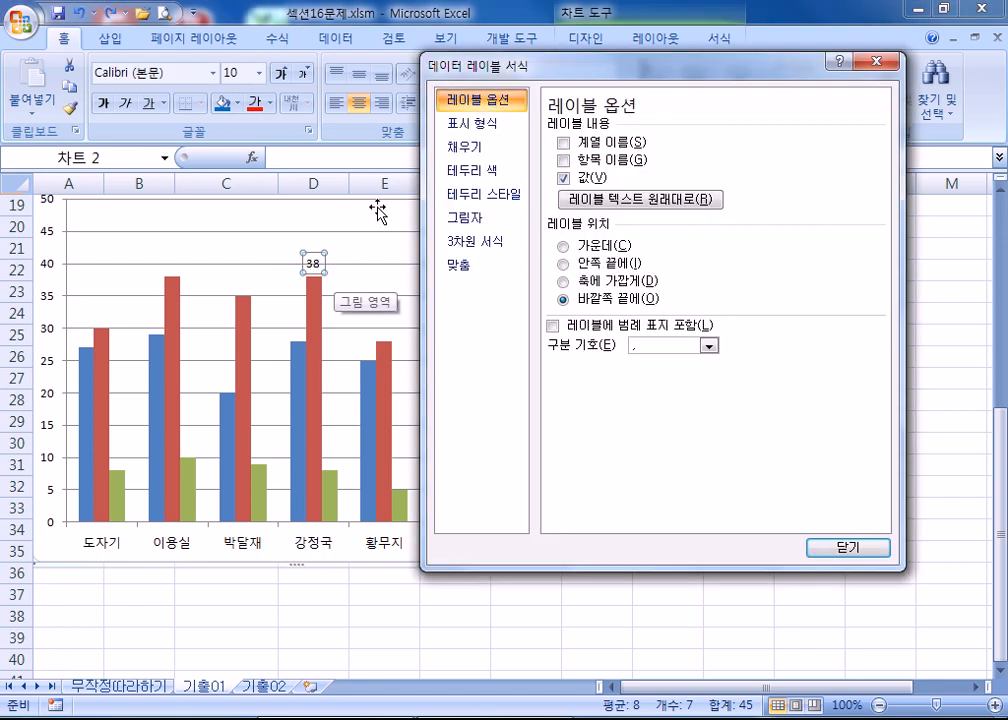
click(318, 281)
click(313, 263)
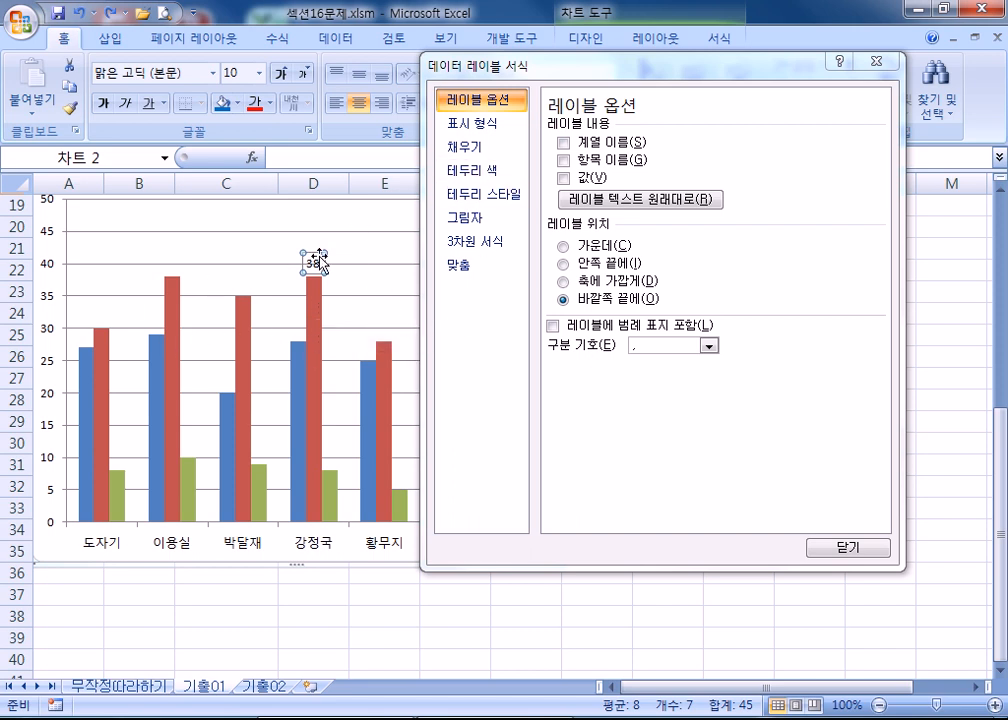
key(alt+v)
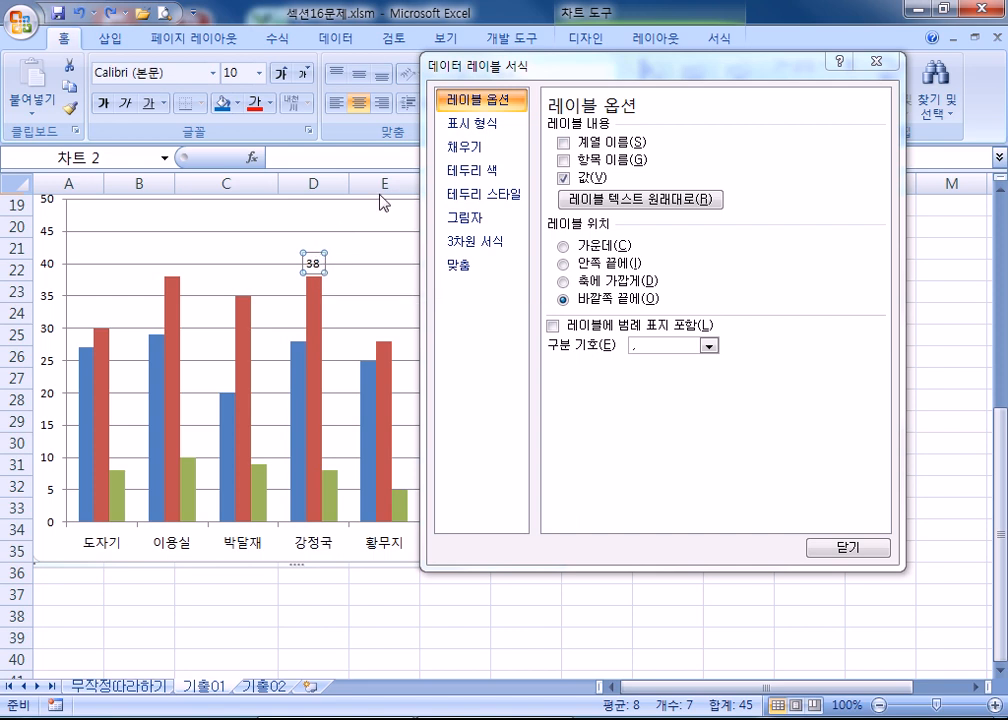
click(562, 162)
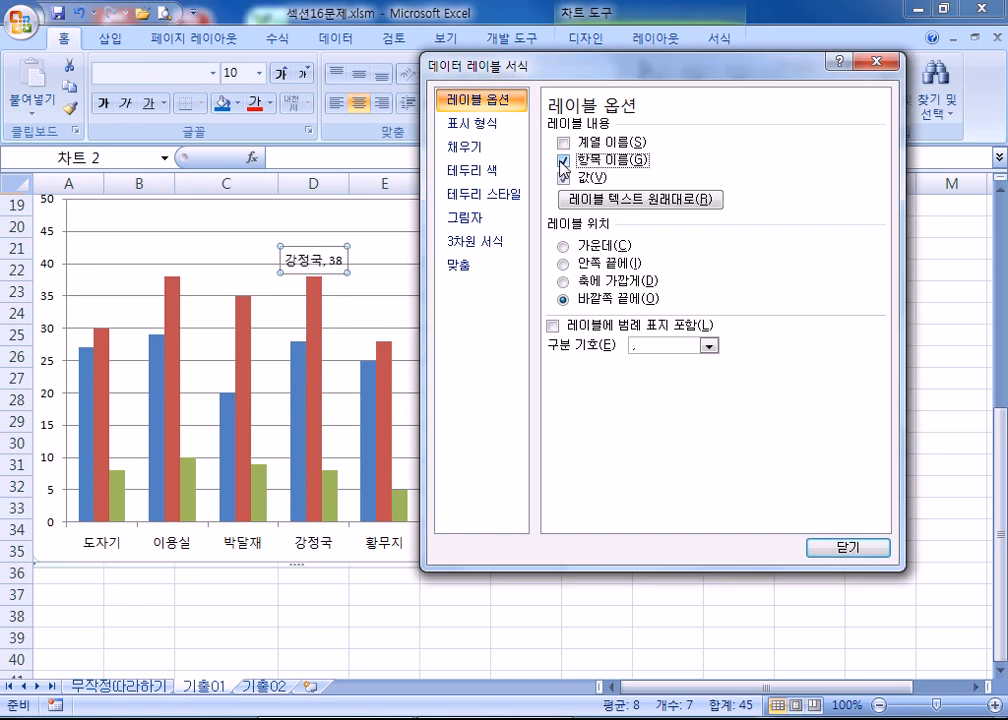
click(564, 178)
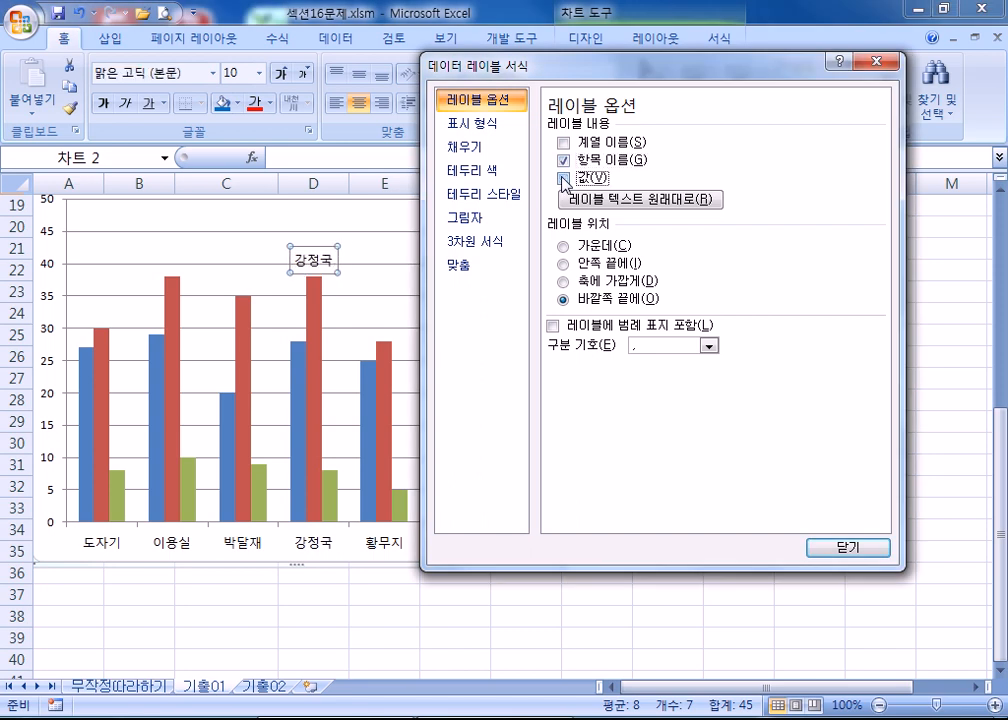
click(563, 264)
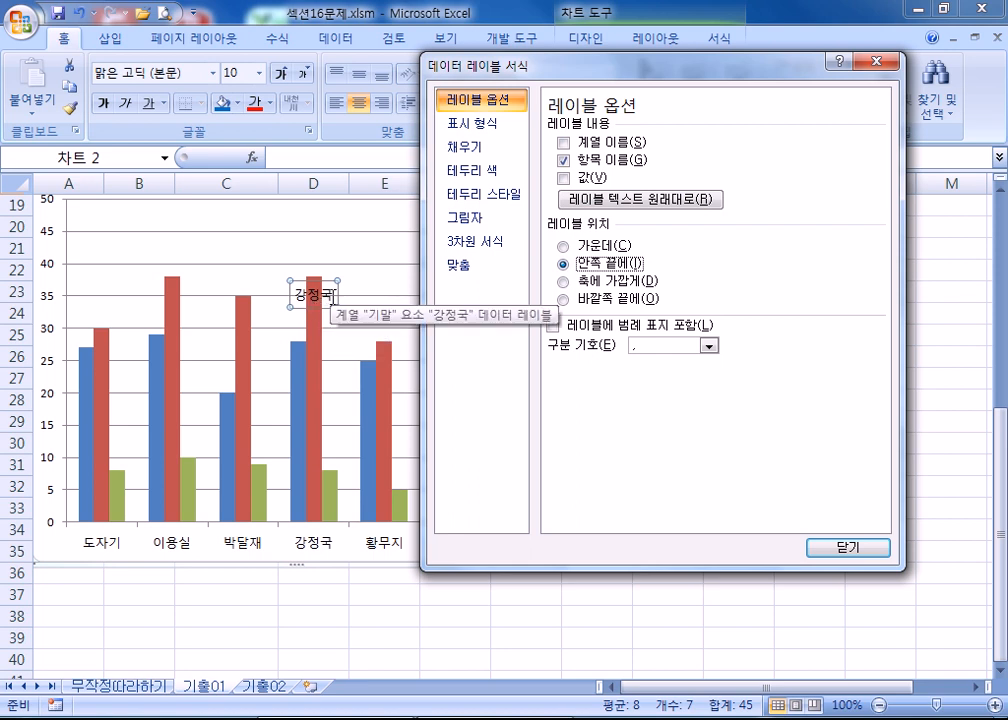
Set the series overlap of the chart's columns to 50% and the gap width to 100%
drag(443, 62, 583, 51)
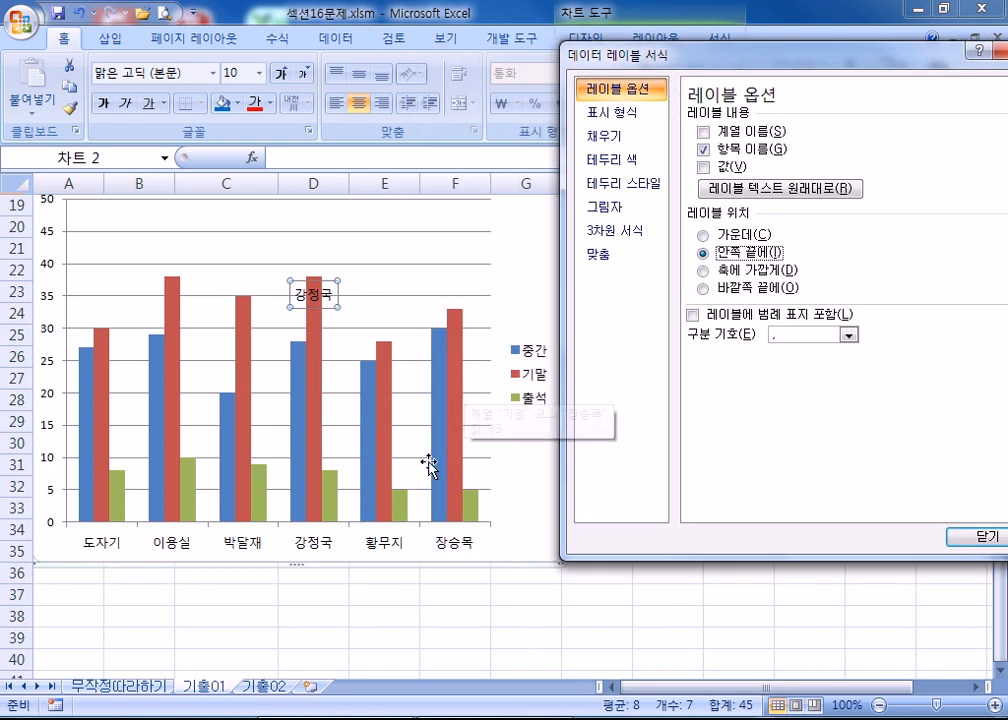
click(432, 425)
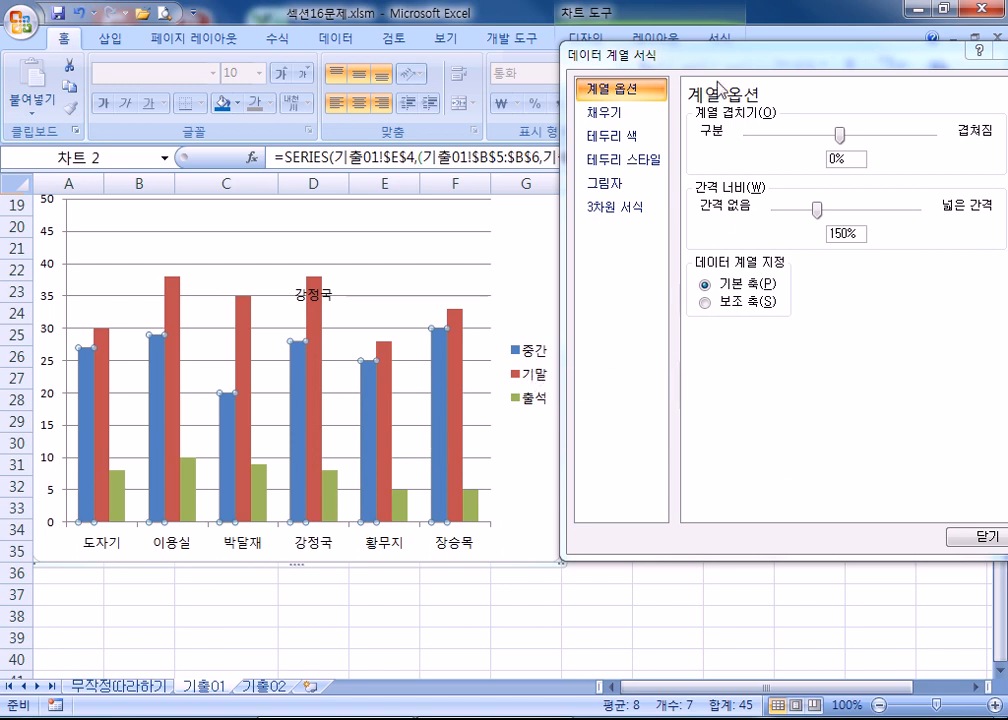
drag(704, 50, 650, 70)
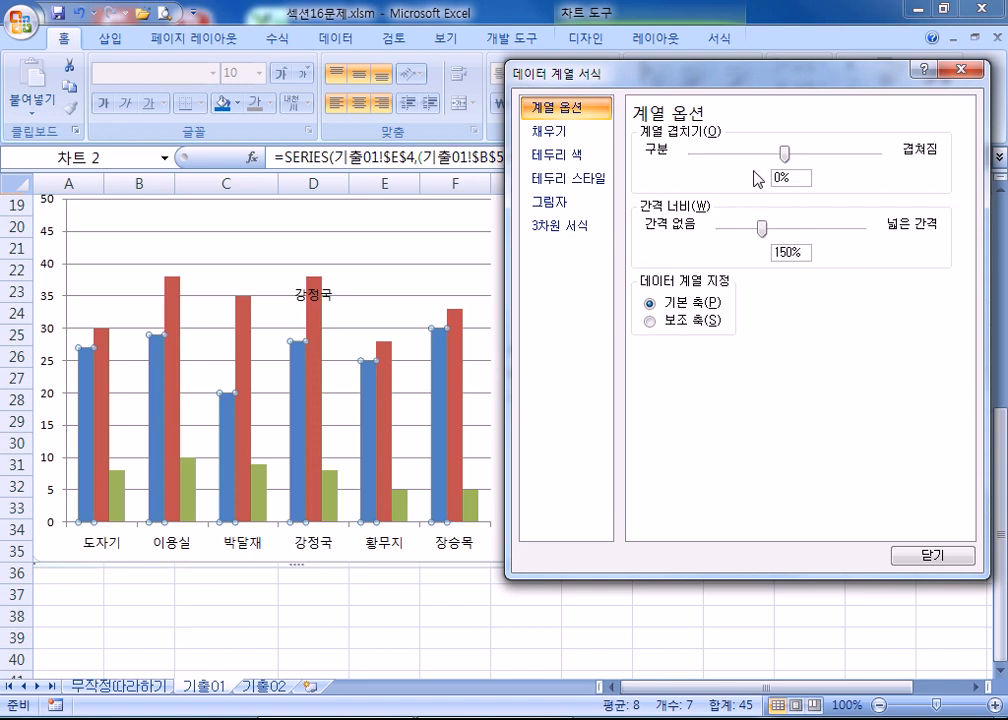
double_click(793, 177)
text(50)
key(Tab)
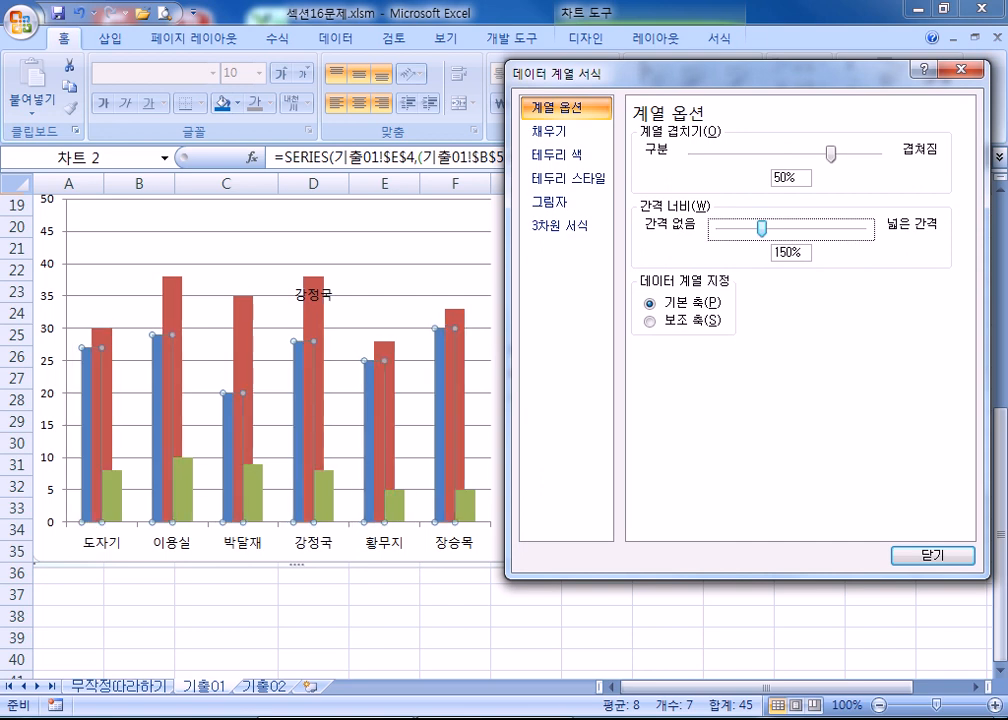
double_click(797, 252)
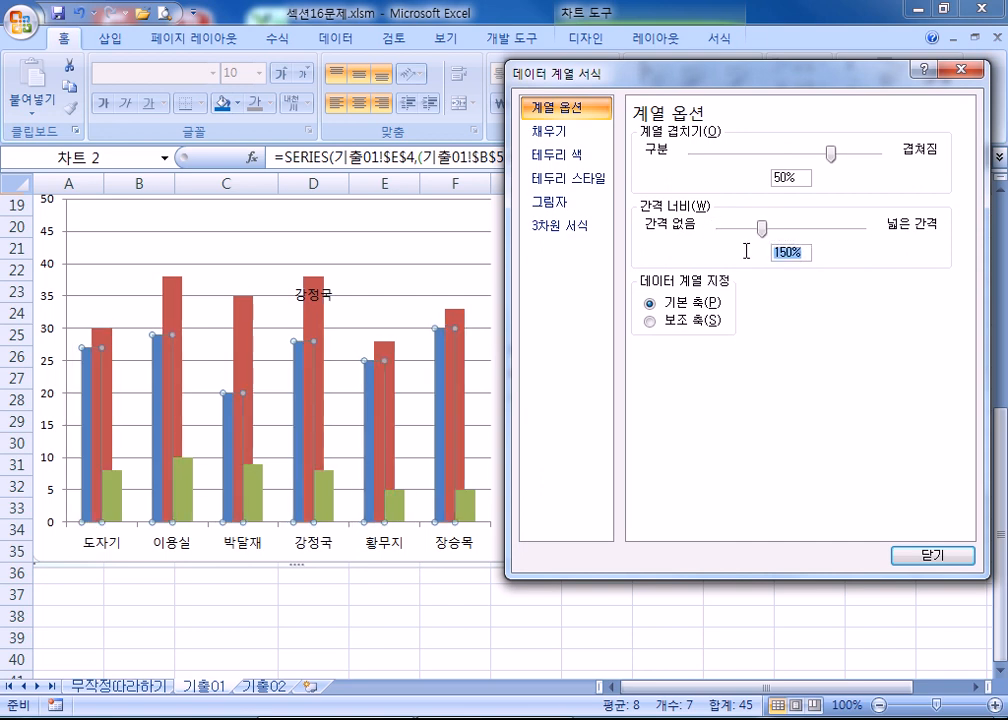
text(100)
key(Tab)
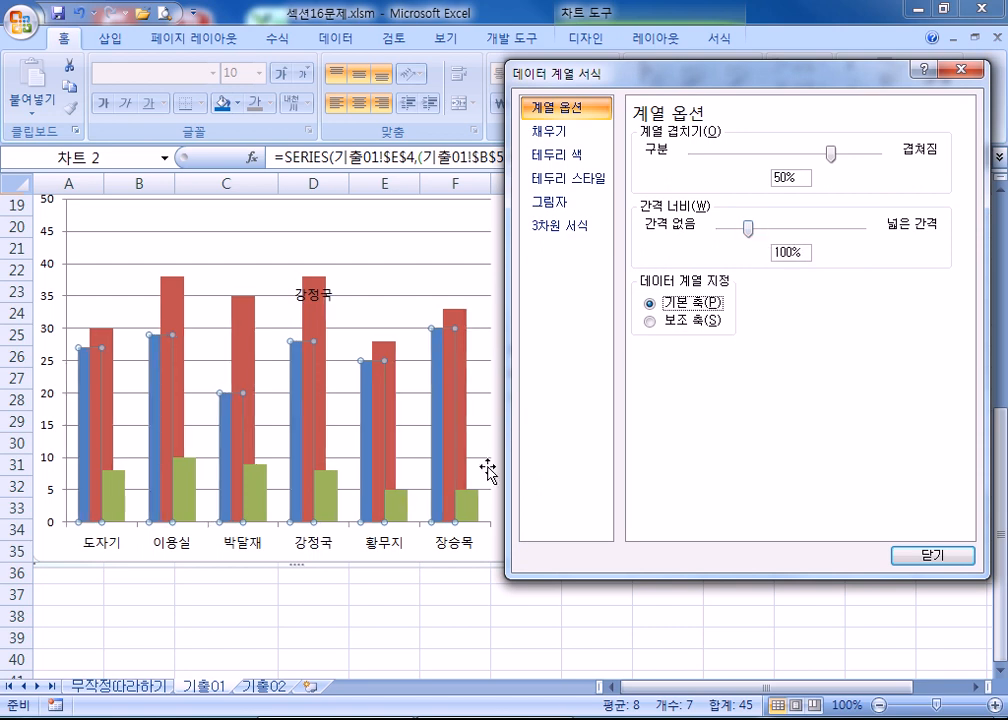
Check the overlap and gap width settings of the 출석 and 중간 series in turn
click(474, 502)
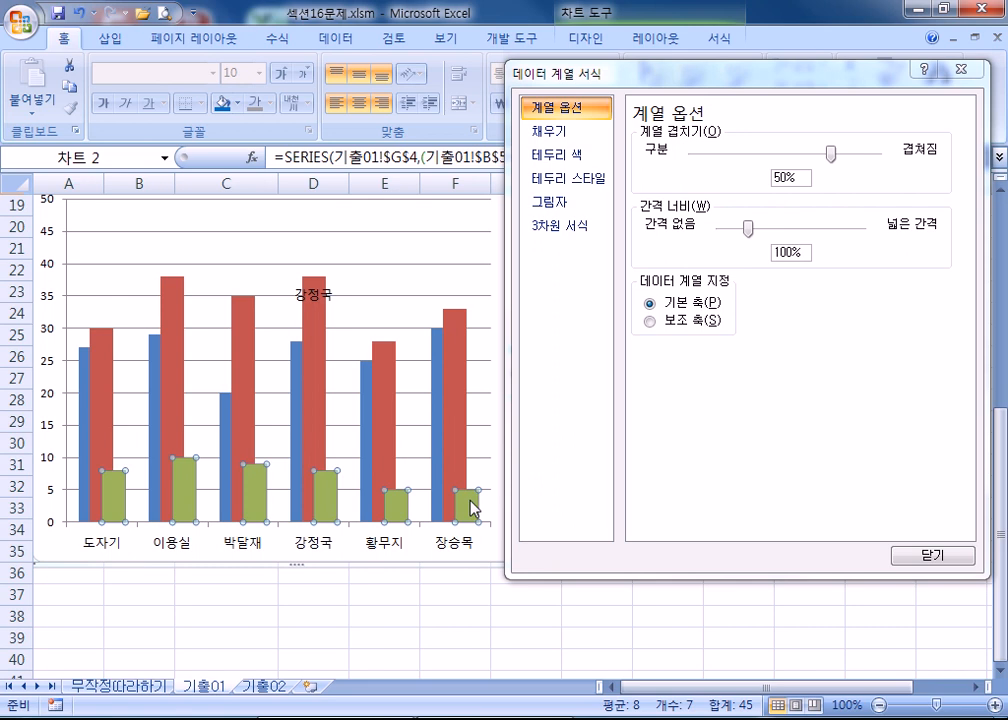
click(436, 440)
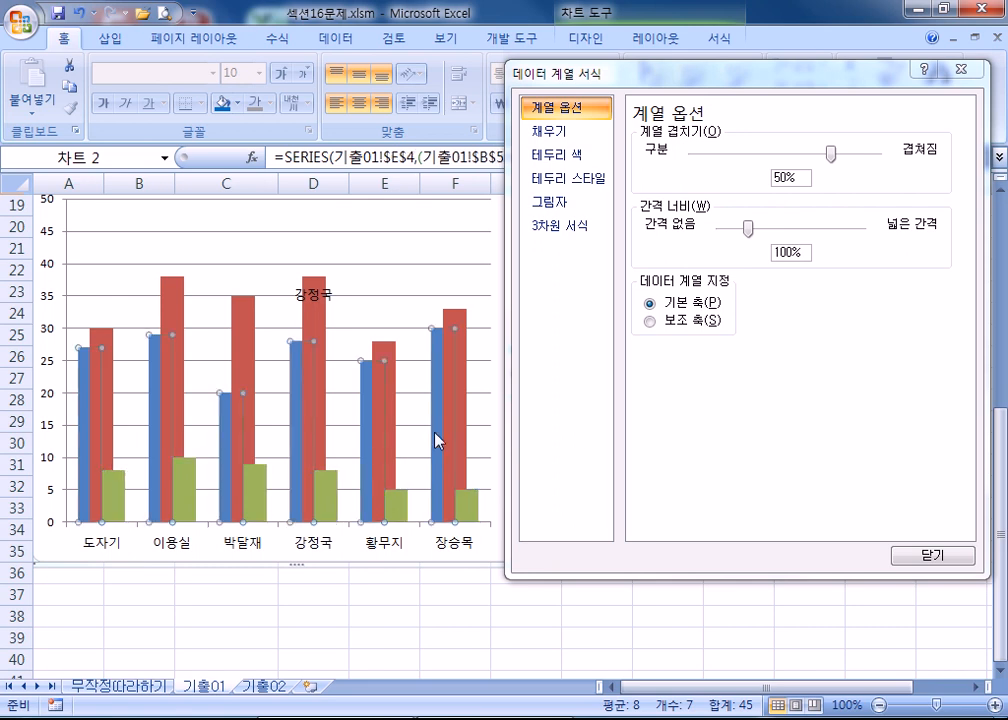
click(473, 512)
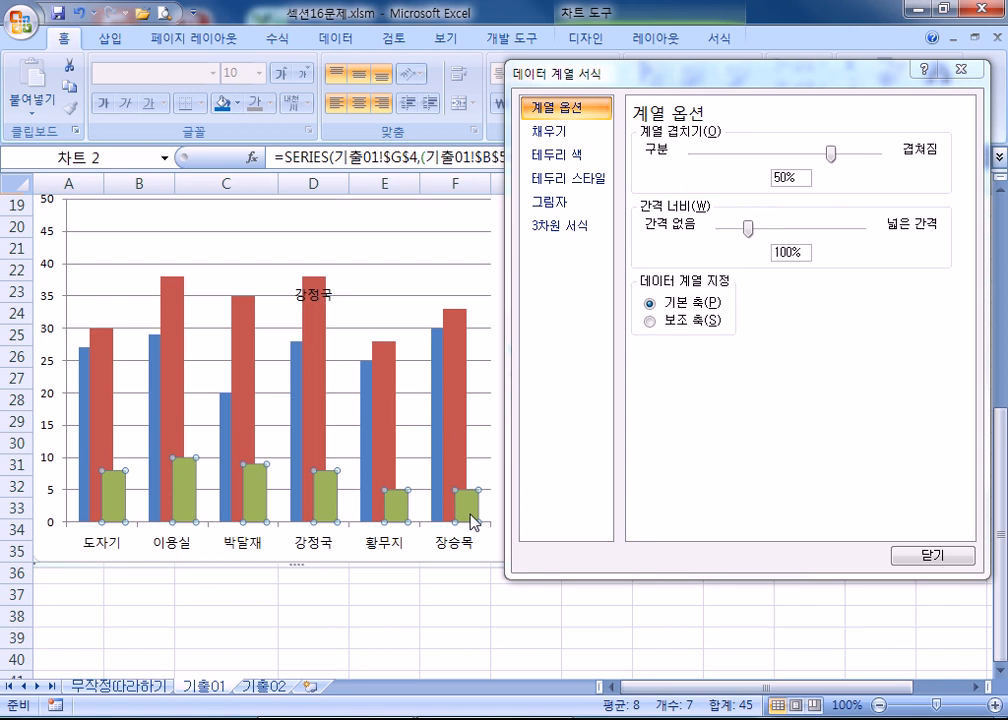
Try widening the gap between the column groups, setting the gap width to 200%
drag(748, 230, 779, 235)
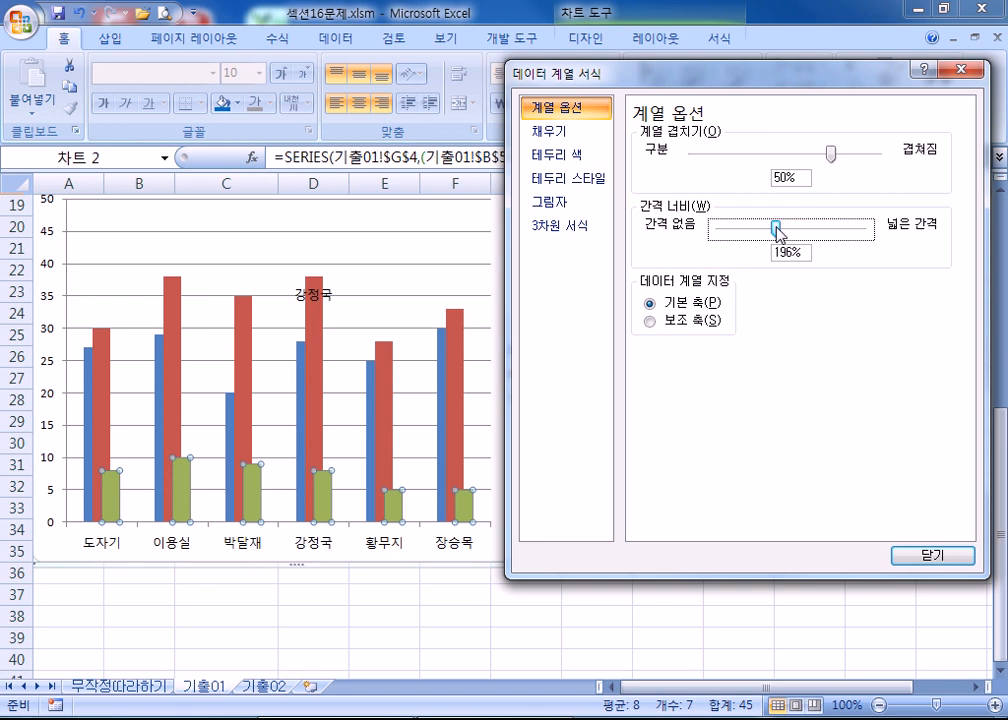
drag(779, 233, 765, 252)
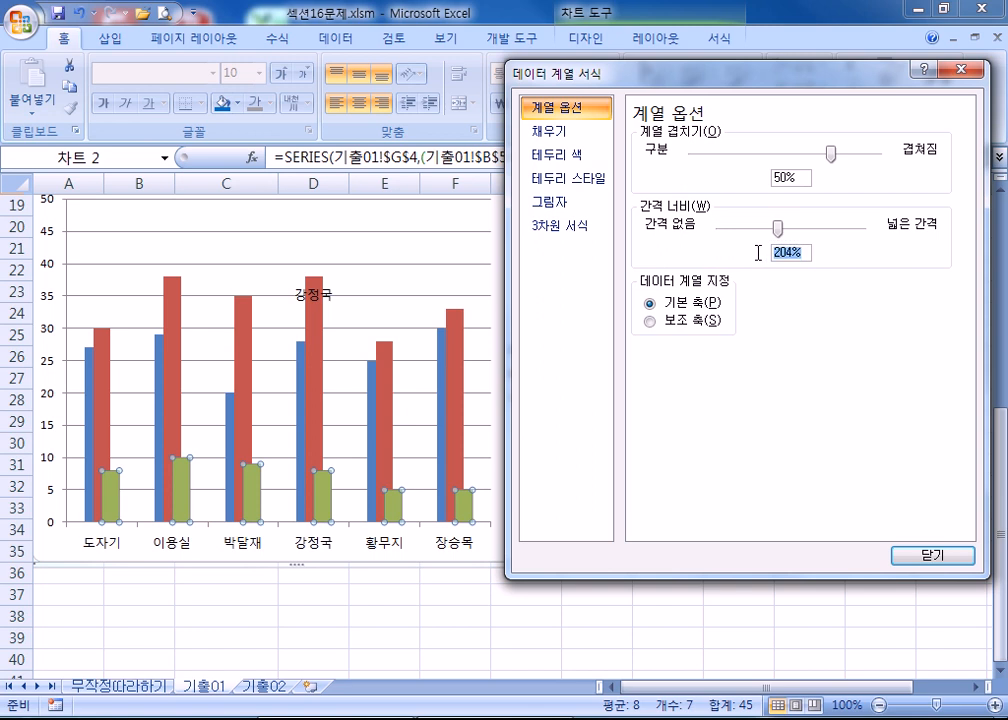
text(200)
key(Tab)
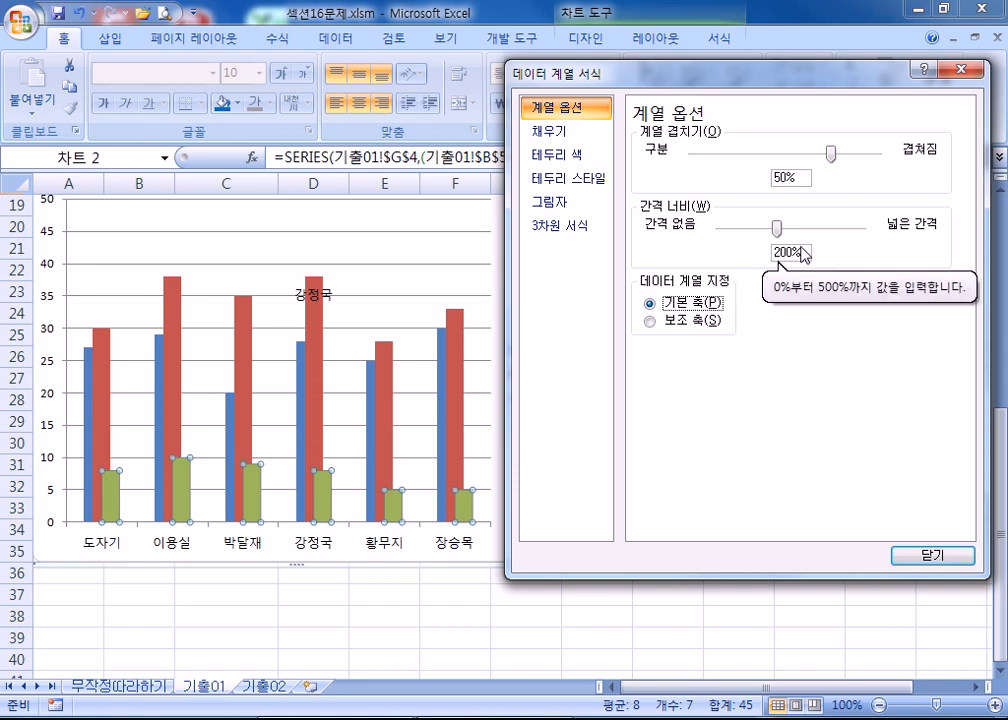
Try the gap width at its extremes of 500% and 0%, and return it to 100%
drag(777, 232, 893, 238)
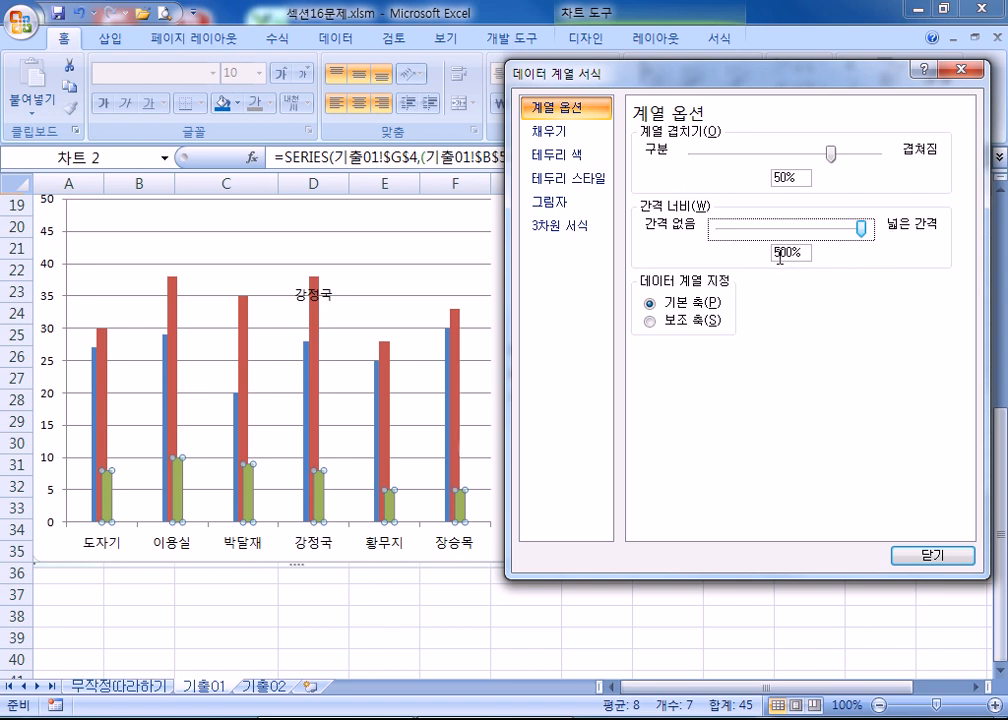
drag(862, 228, 711, 234)
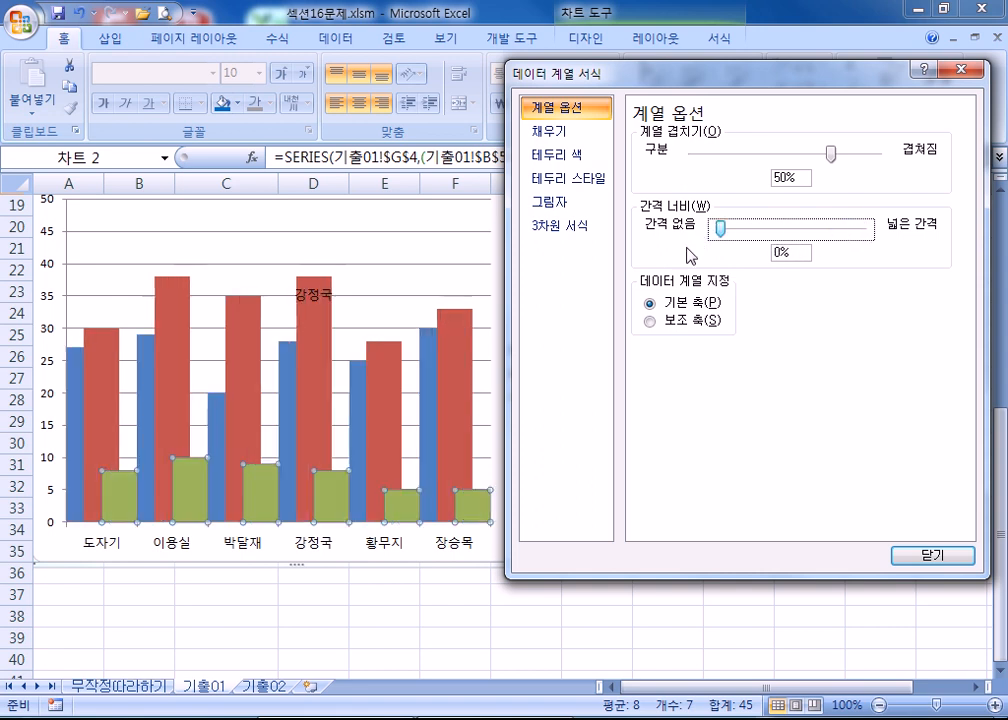
drag(724, 234, 728, 234)
drag(801, 252, 724, 241)
text(100)
key(Tab)
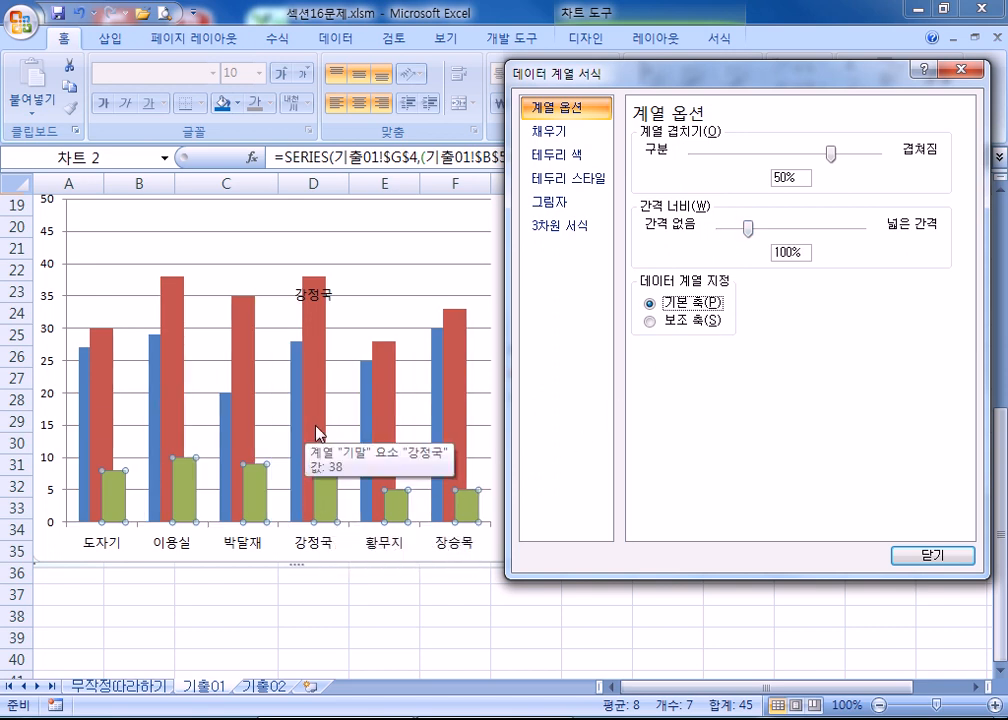
With the fourth student's 출석 column selected, try a series overlap of 0% and return it to 50%
click(327, 503)
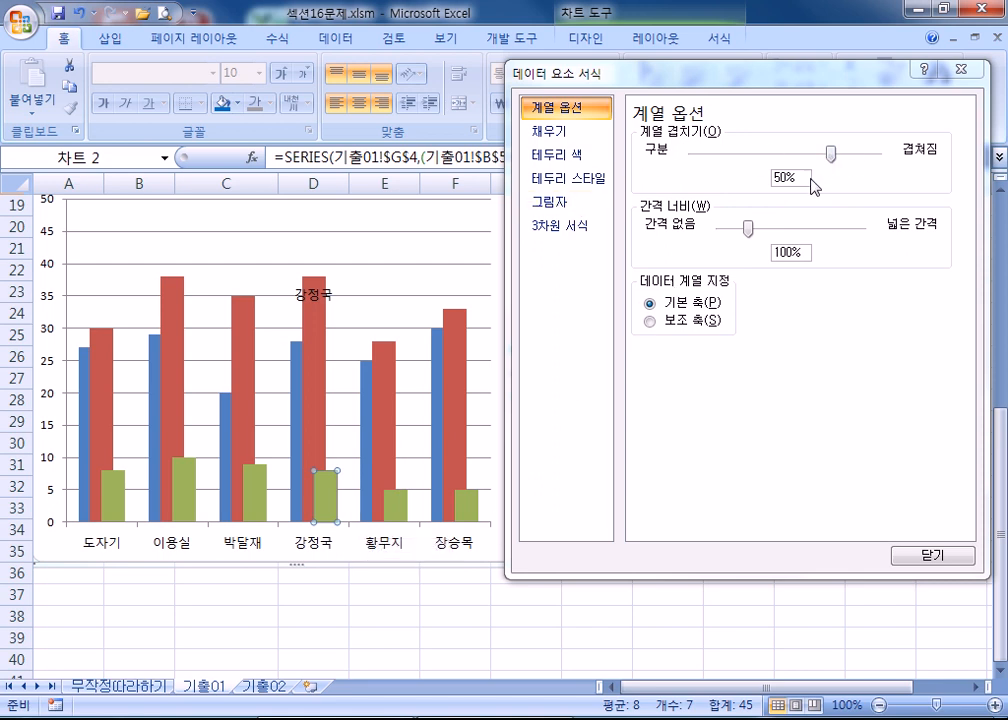
drag(802, 177, 735, 172)
drag(803, 178, 727, 158)
text(0)
key(Tab)
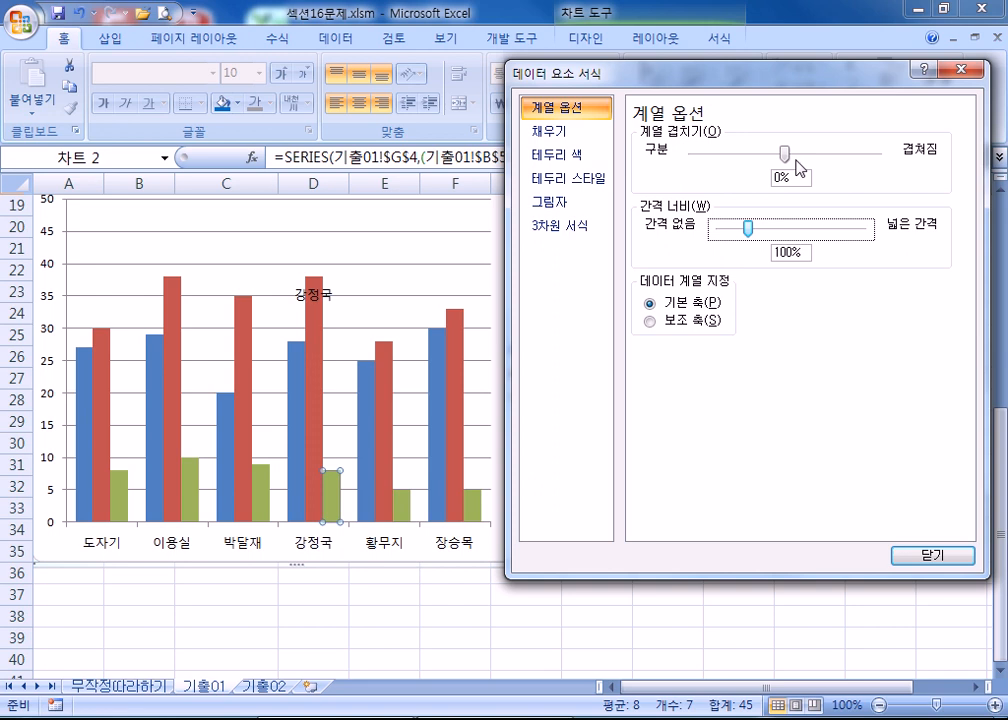
drag(680, 80, 665, 57)
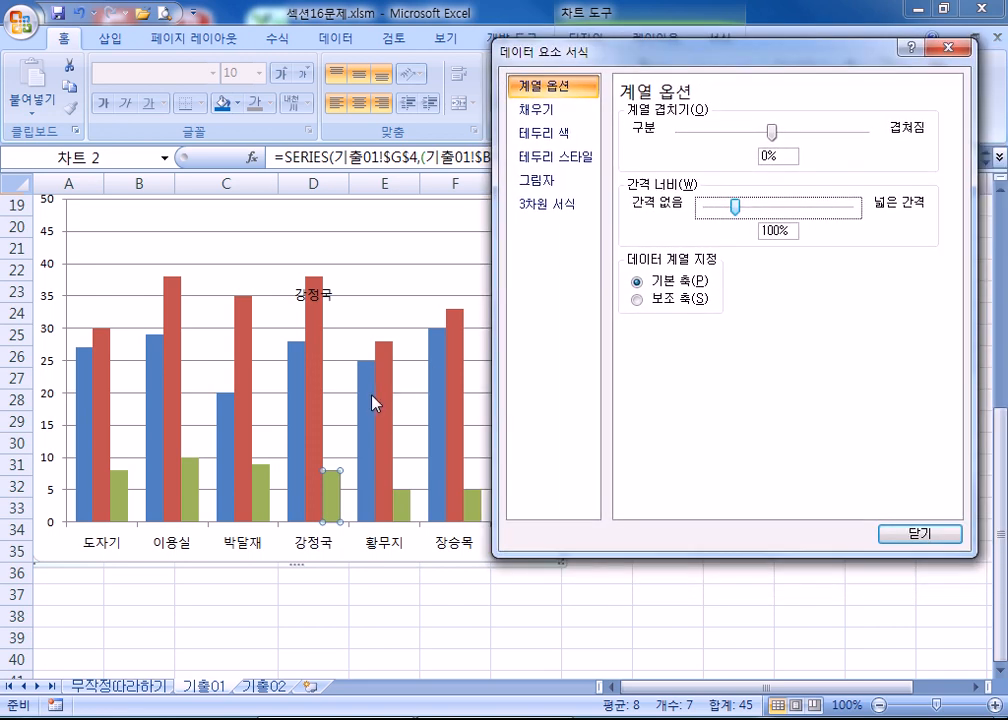
mouse_move(368, 399)
drag(785, 156, 749, 155)
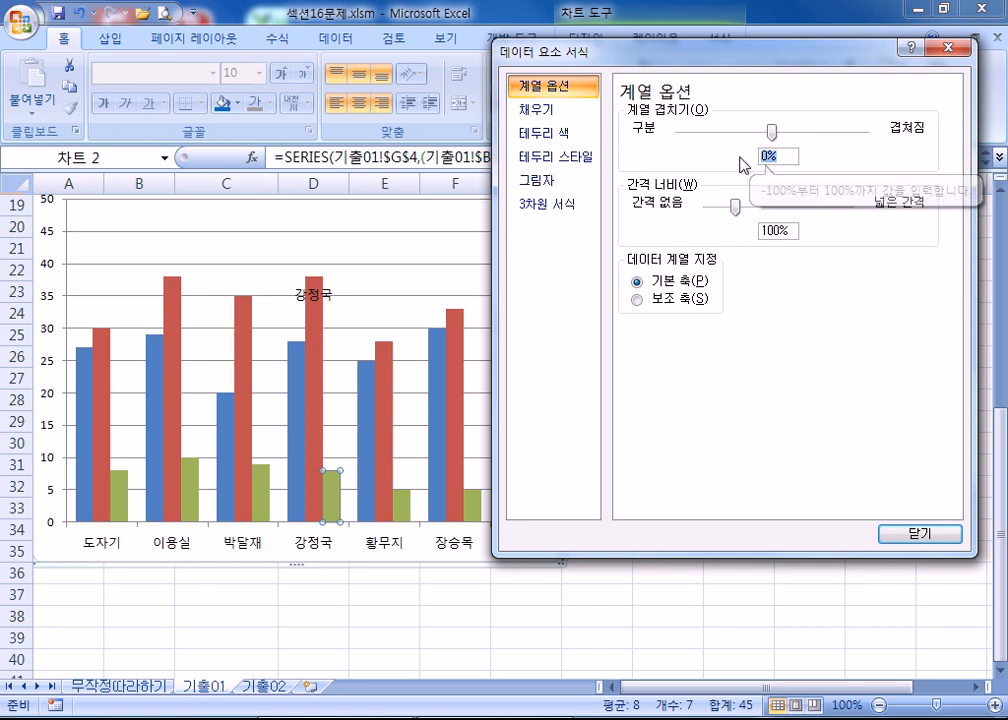
text(50)
key(Tab)
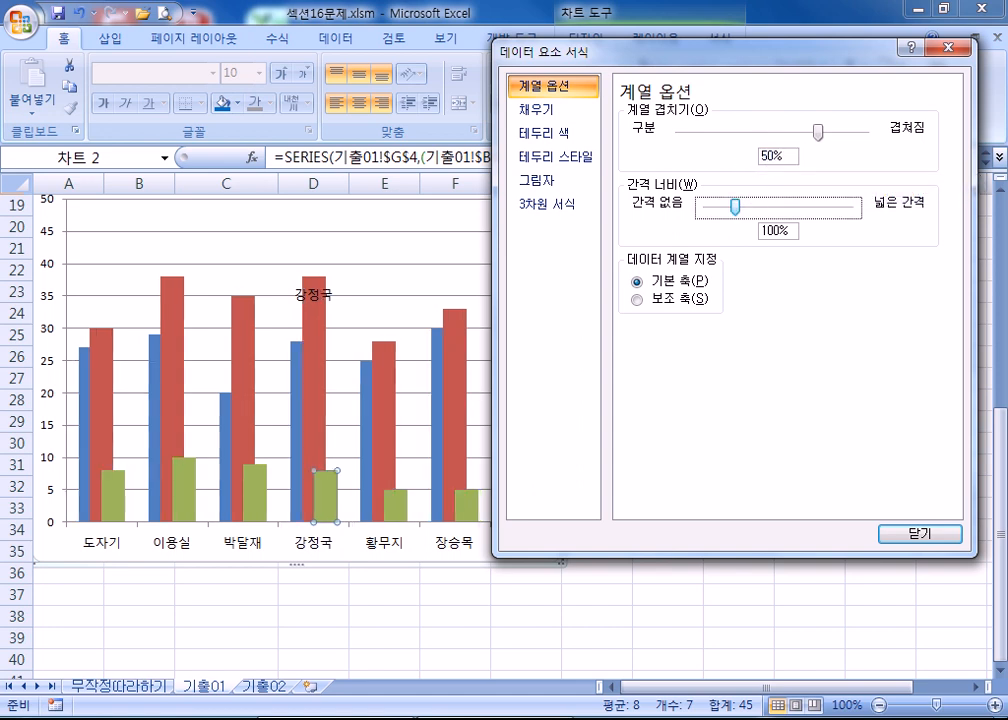
Try the series overlap at its extremes of 100% and -100%, and return it to 50%
drag(818, 131, 934, 131)
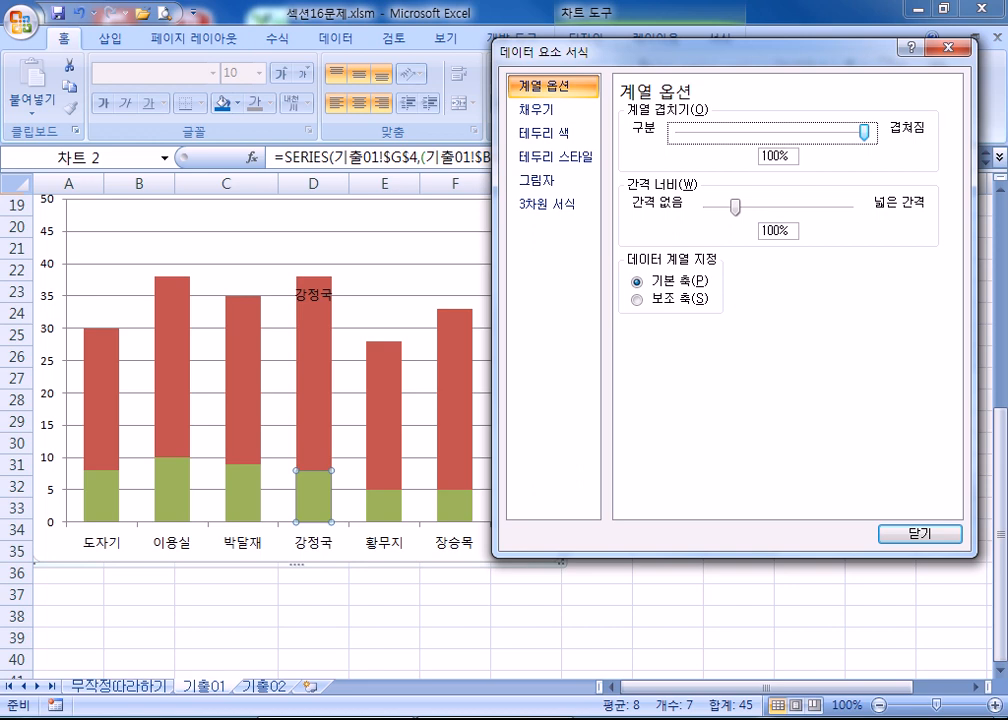
drag(562, 52, 682, 77)
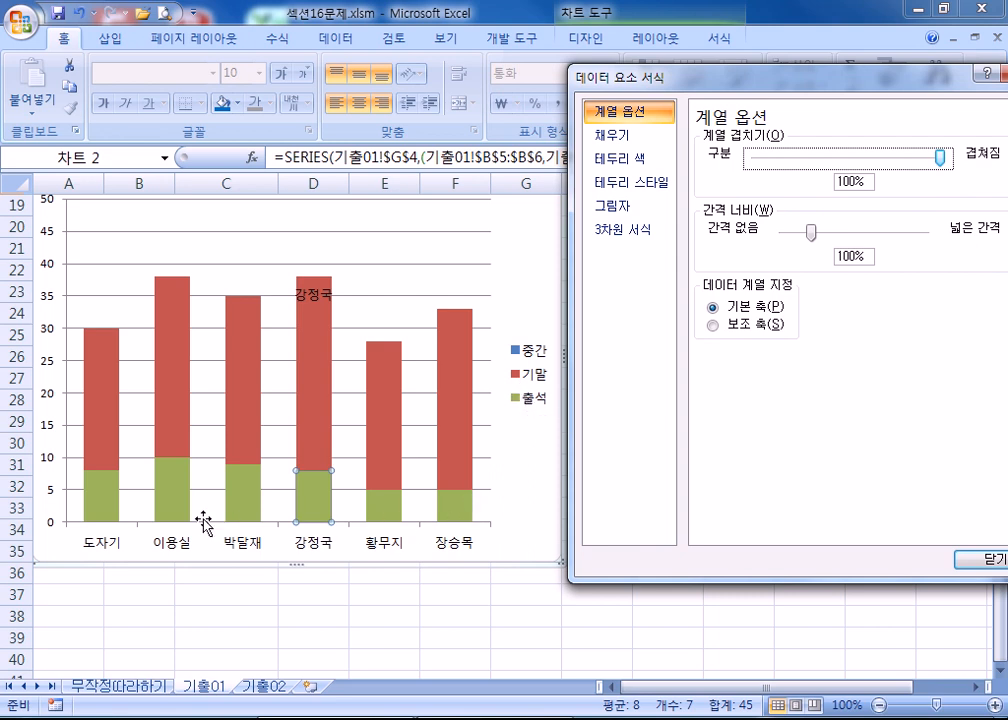
mouse_move(311, 521)
drag(944, 160, 739, 163)
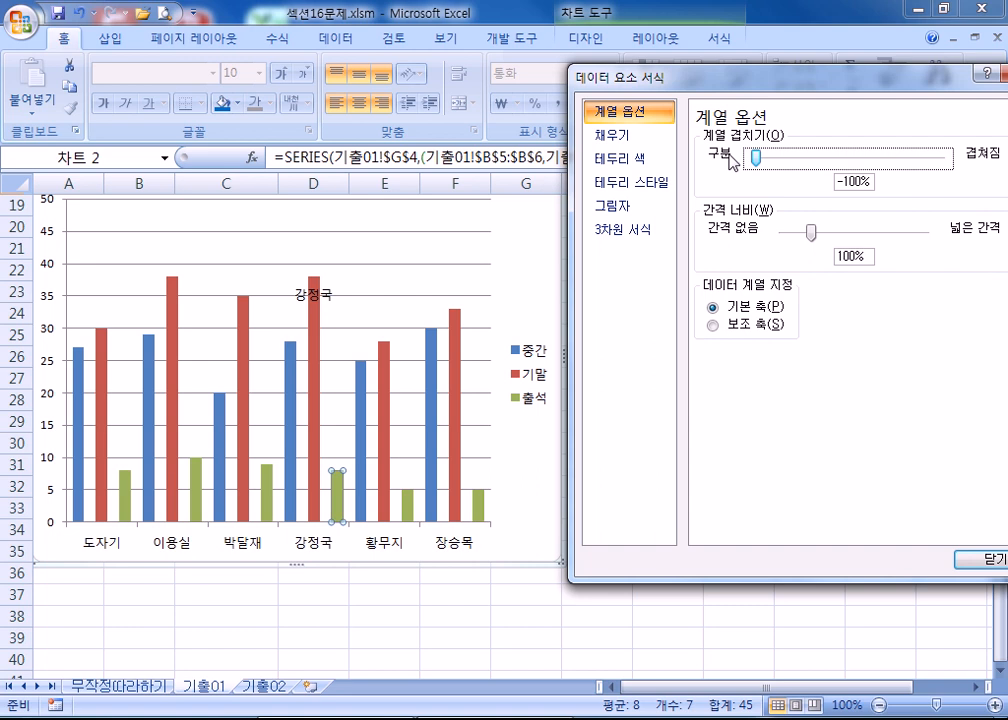
click(838, 181)
key(Delete)
key(Delete)
key(Delete)
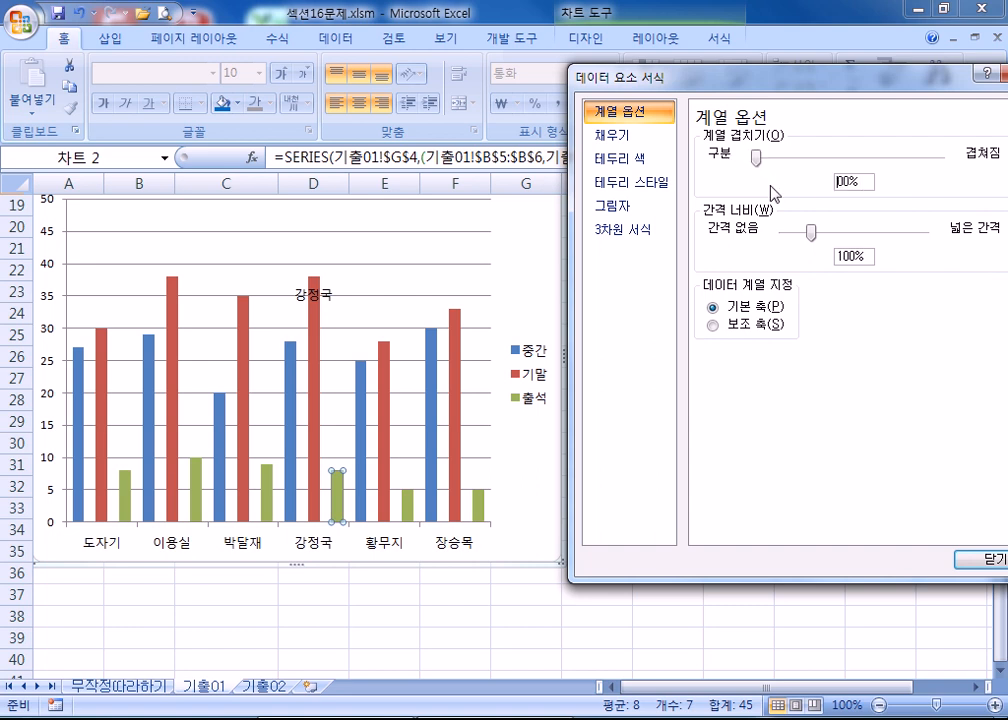
text(5)
key(Tab)
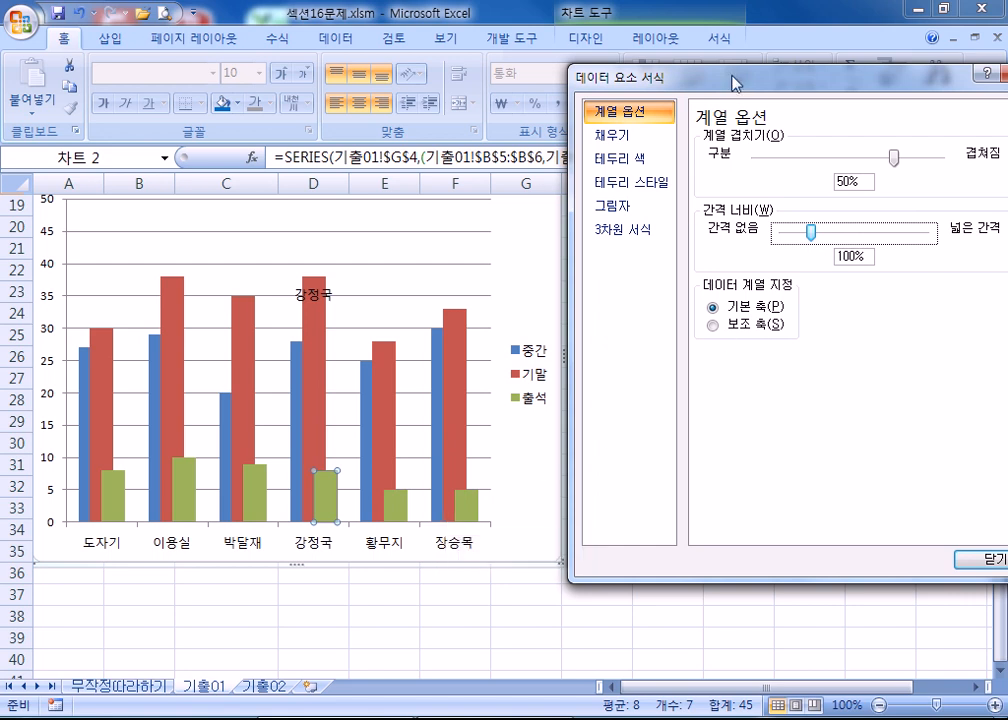
Fill the chart's plot area with a solid gray shade from the theme colours
click(522, 292)
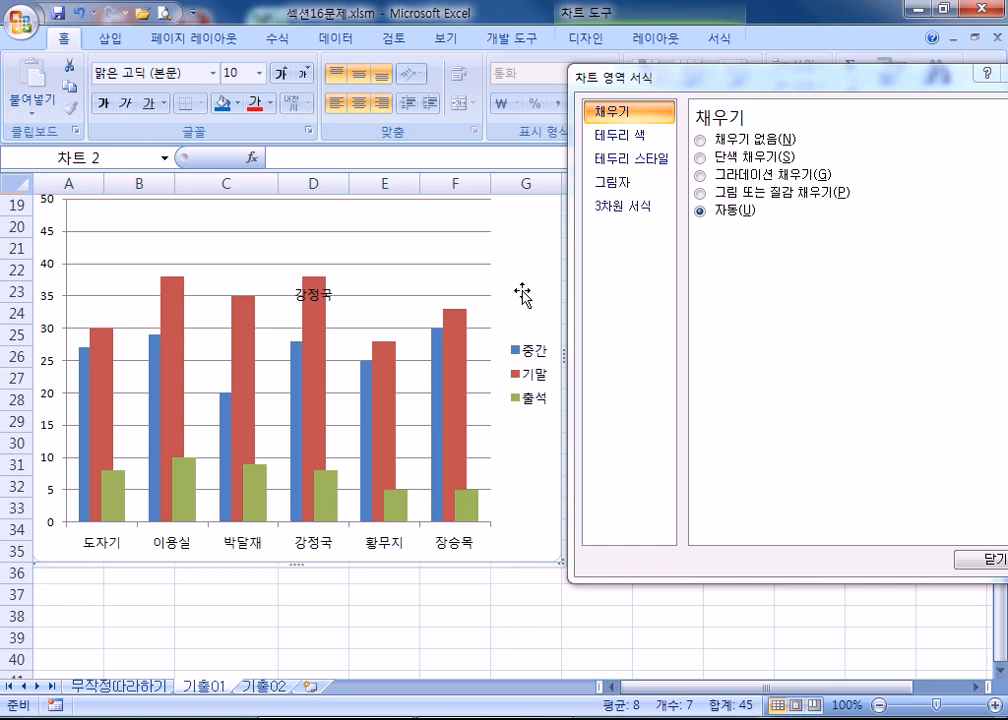
scroll(507, 313, up, 2)
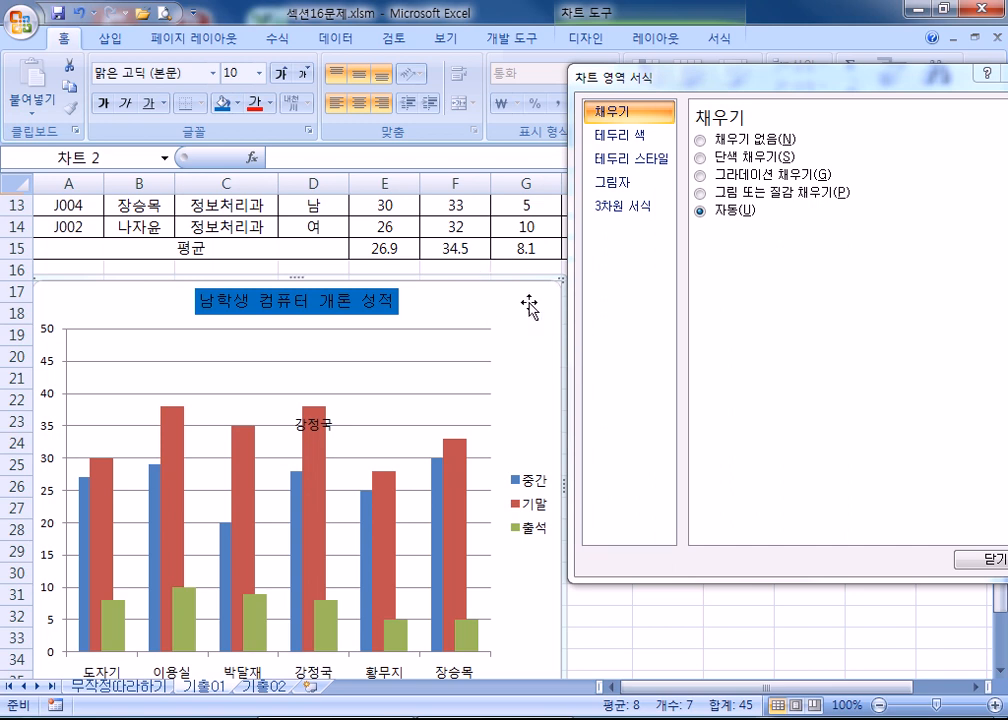
scroll(529, 307, down, 1)
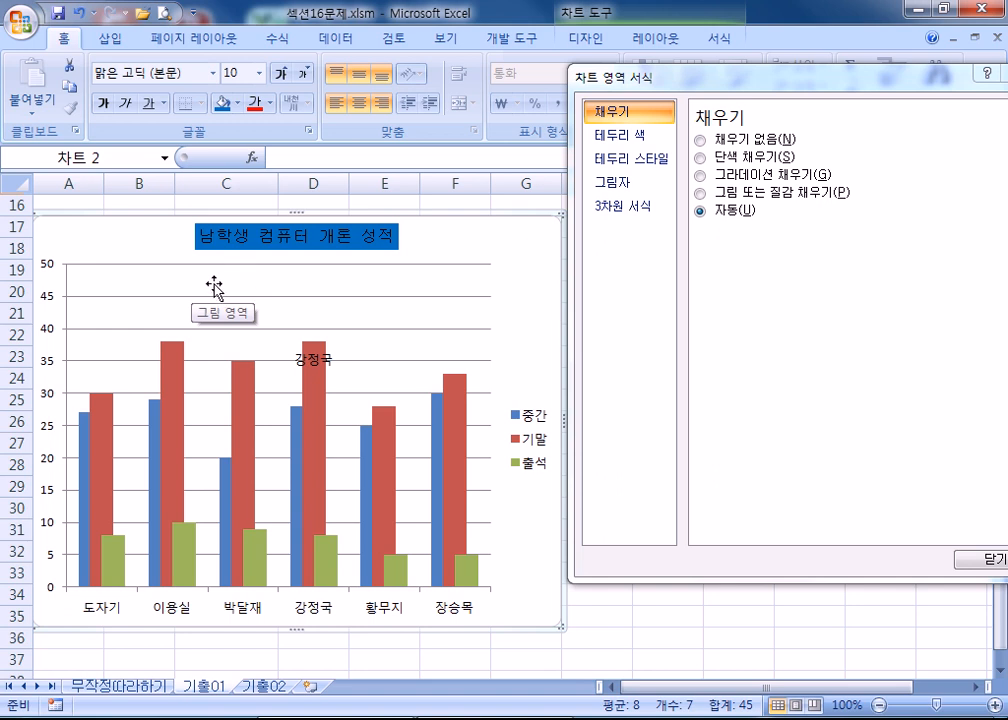
click(216, 283)
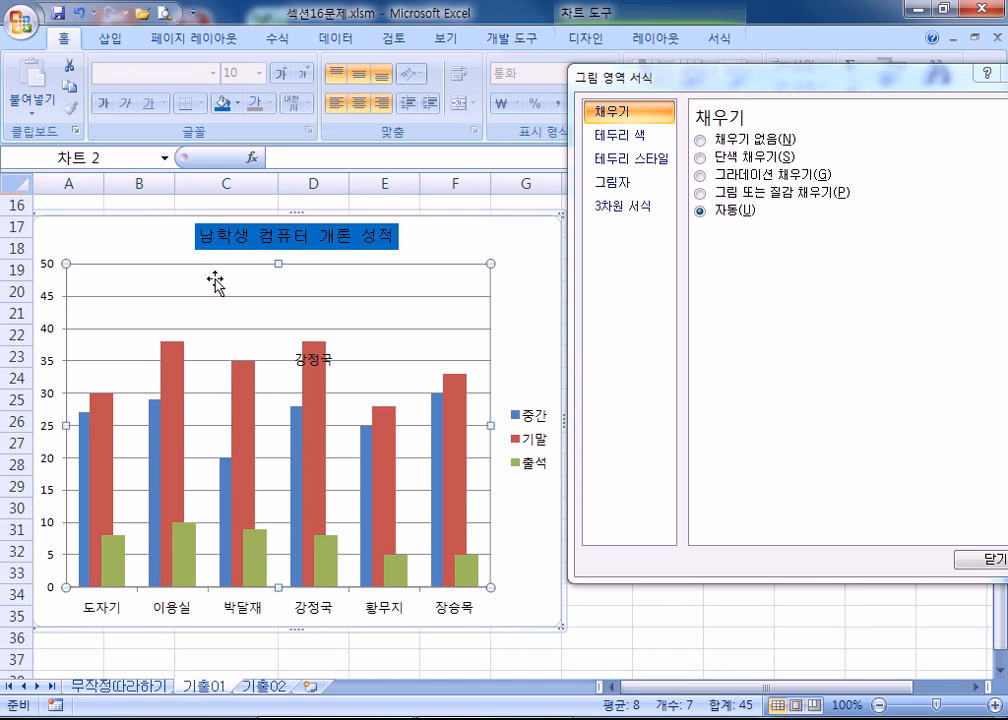
click(718, 160)
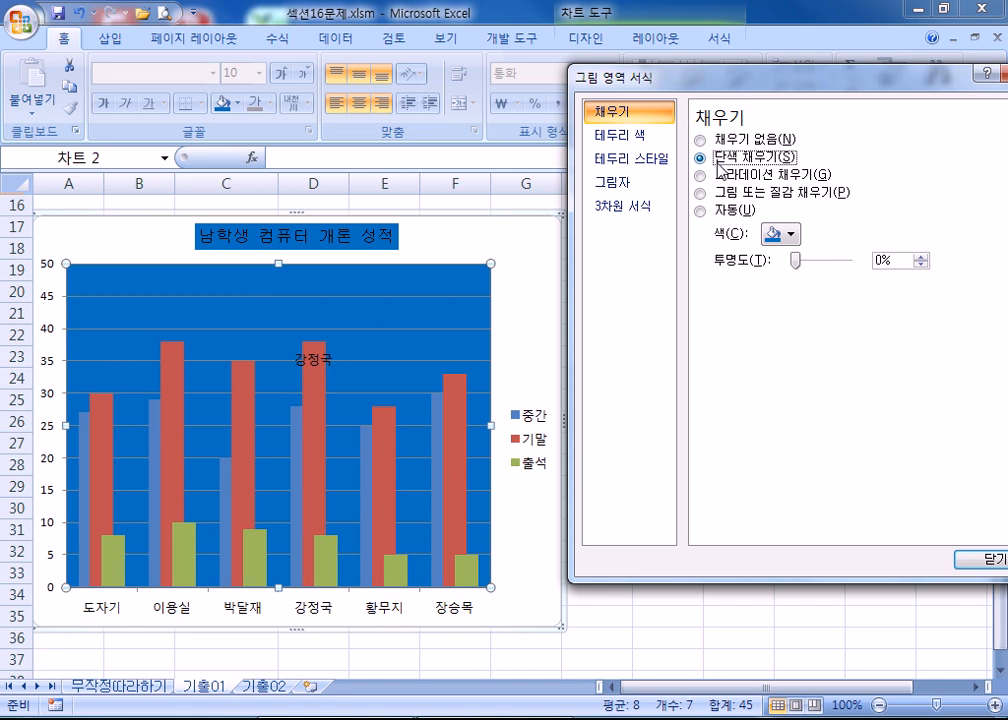
click(785, 234)
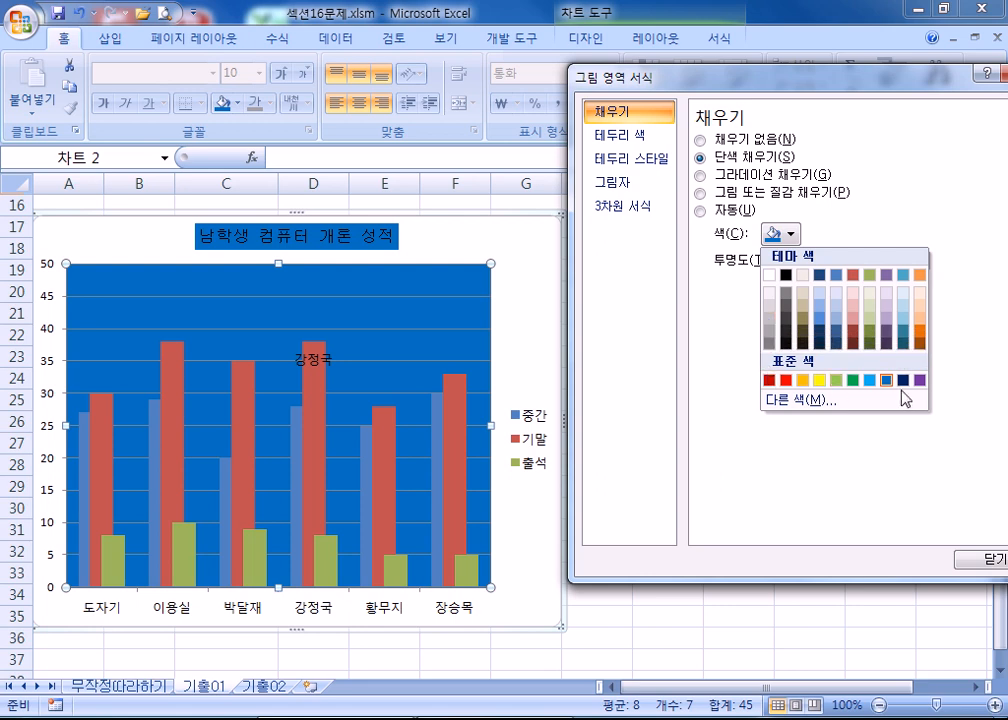
click(771, 324)
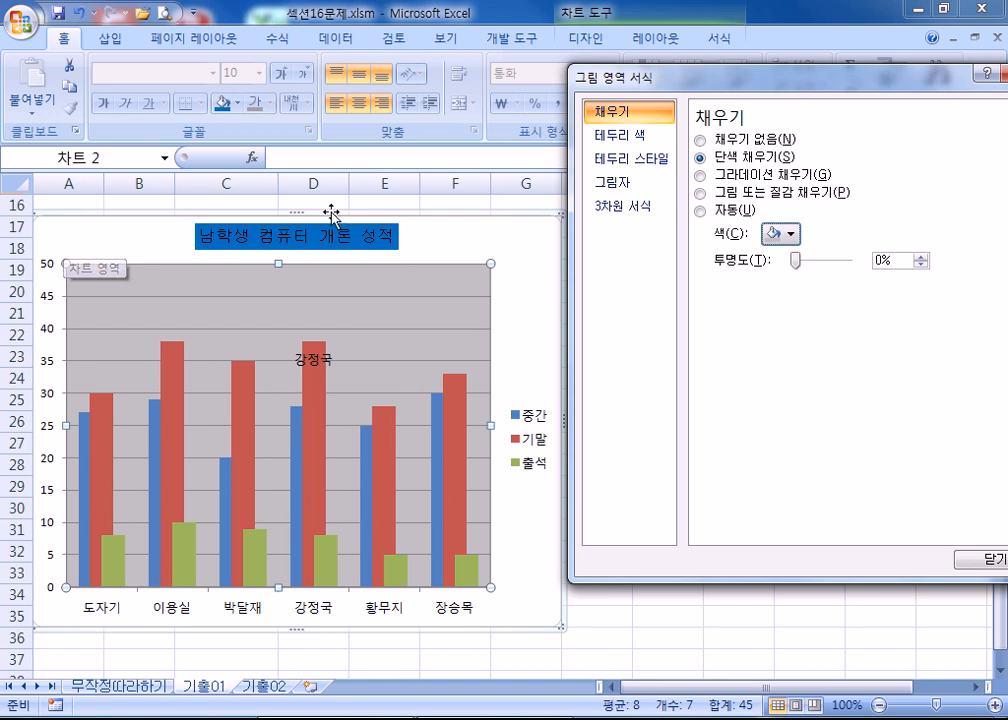
drag(619, 82, 634, 220)
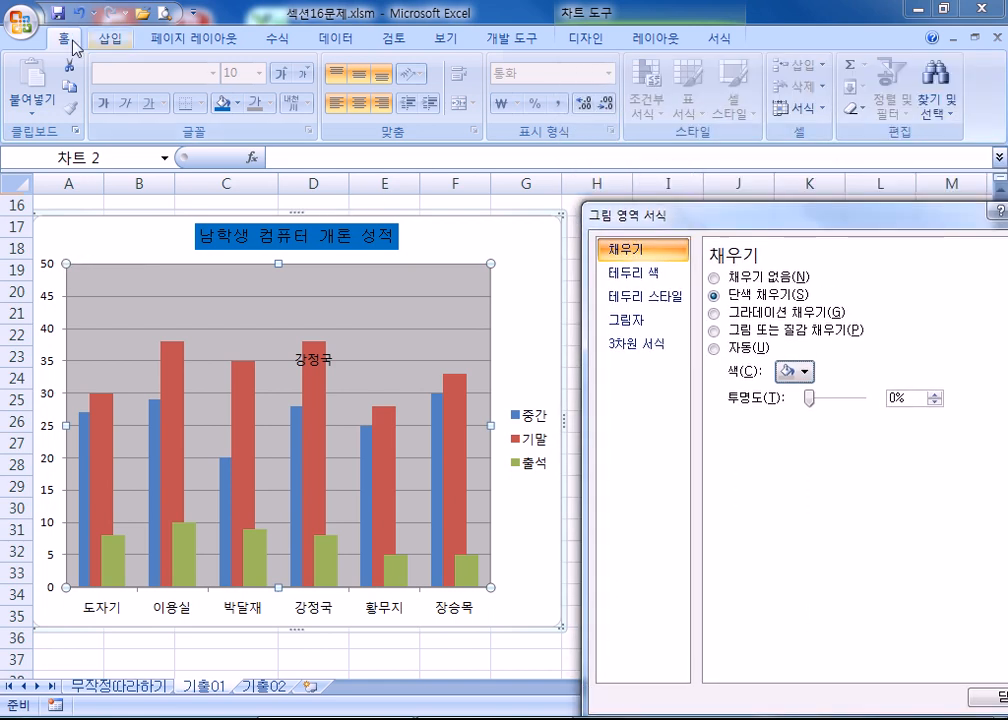
click(106, 39)
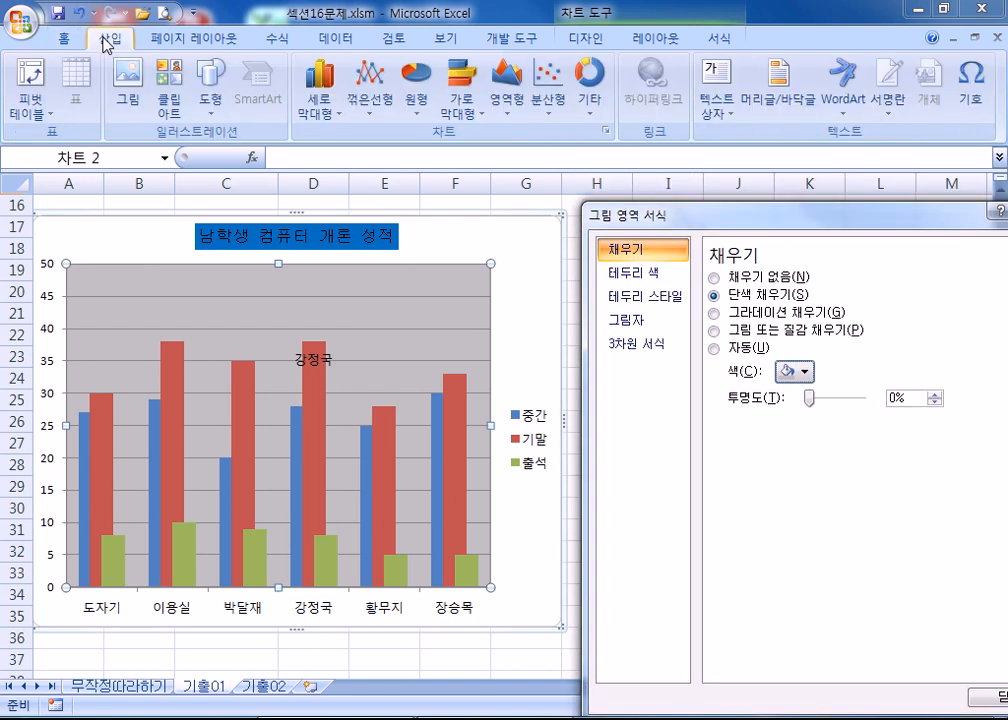
click(210, 88)
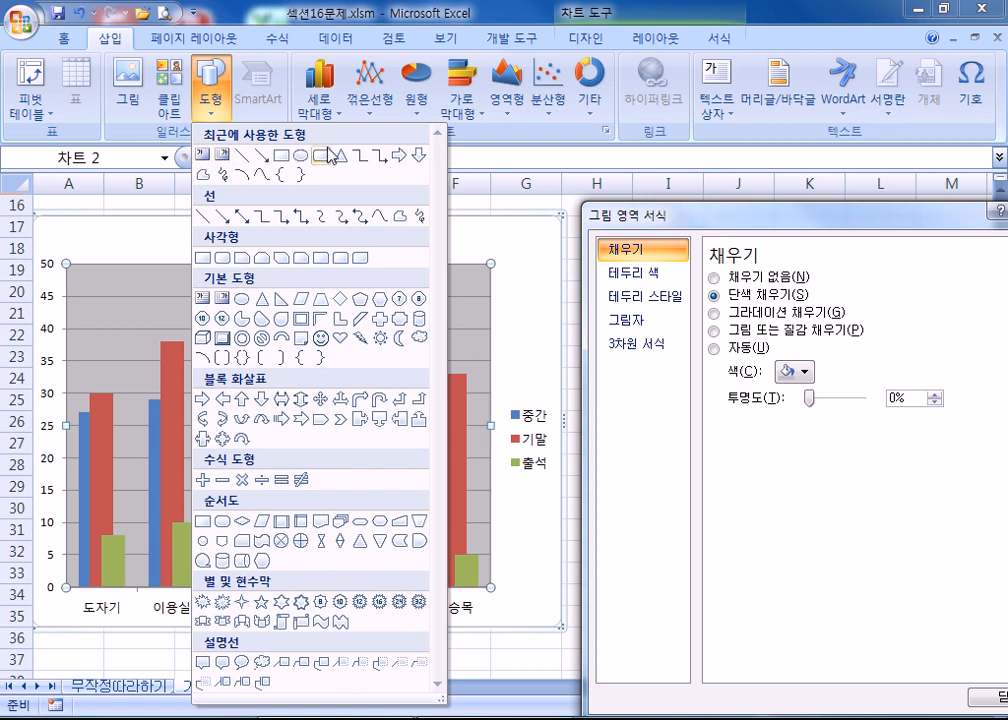
click(203, 297)
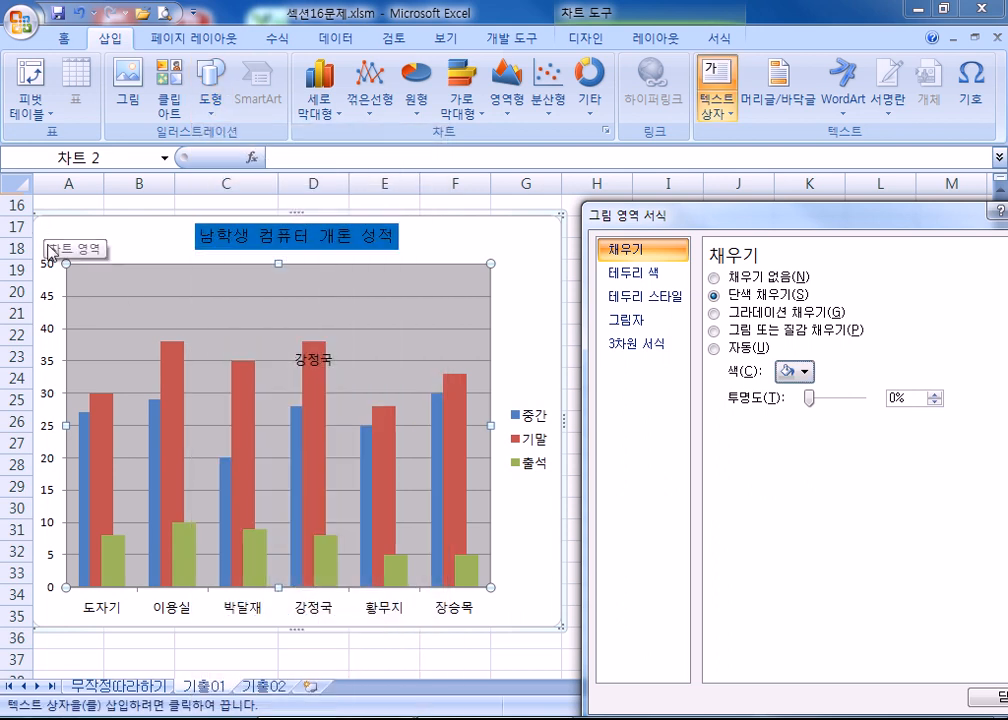
drag(43, 232, 138, 328)
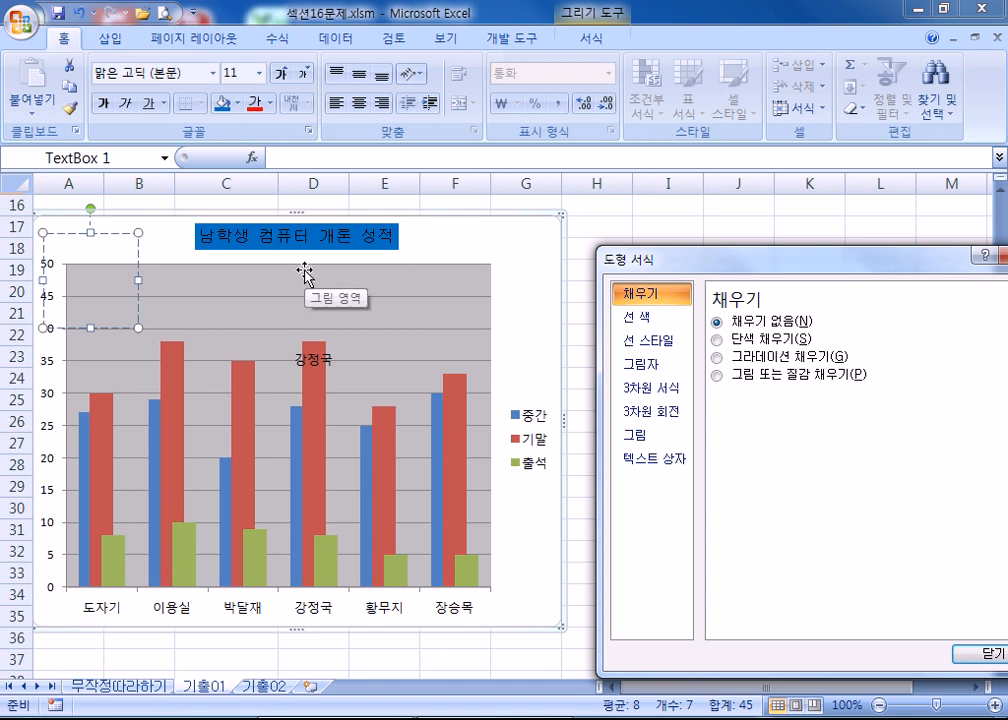
click(93, 256)
click(77, 238)
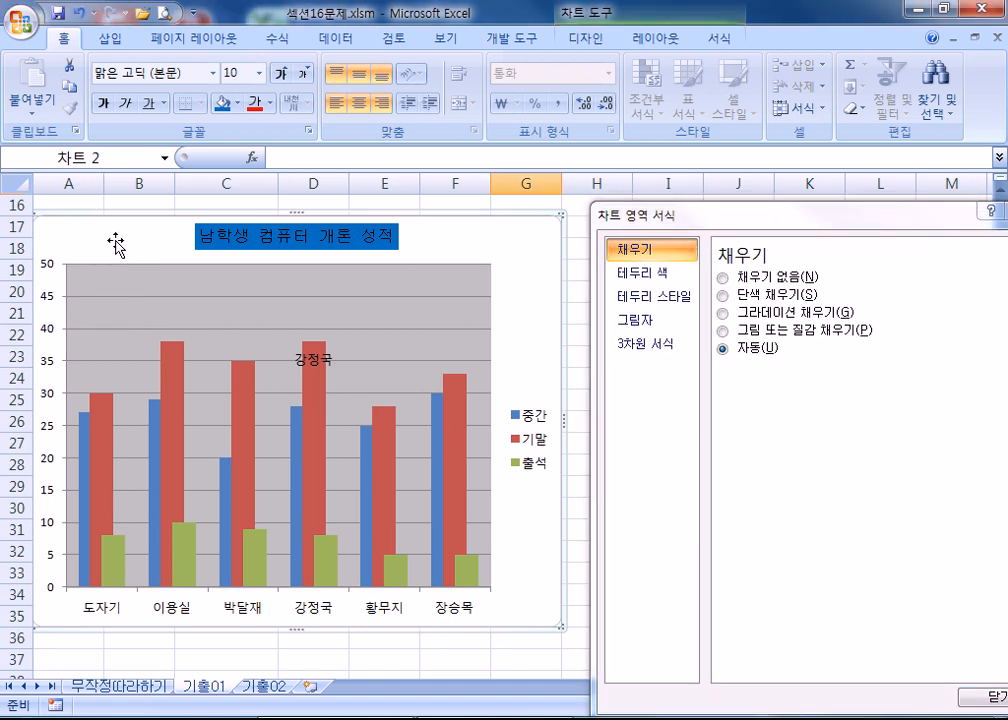
click(101, 251)
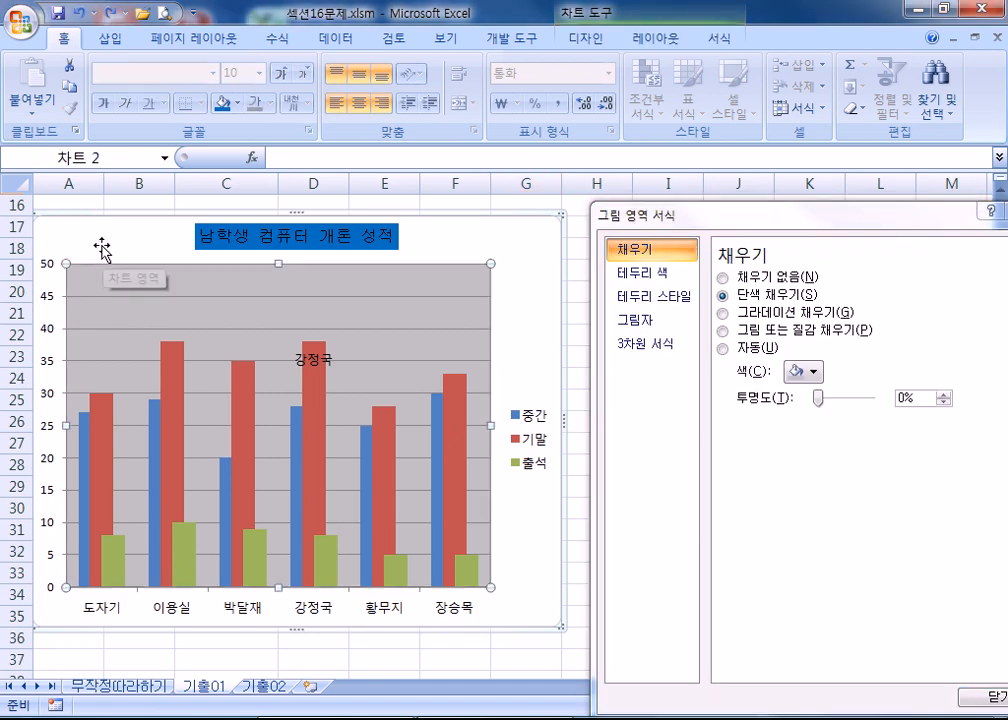
click(85, 231)
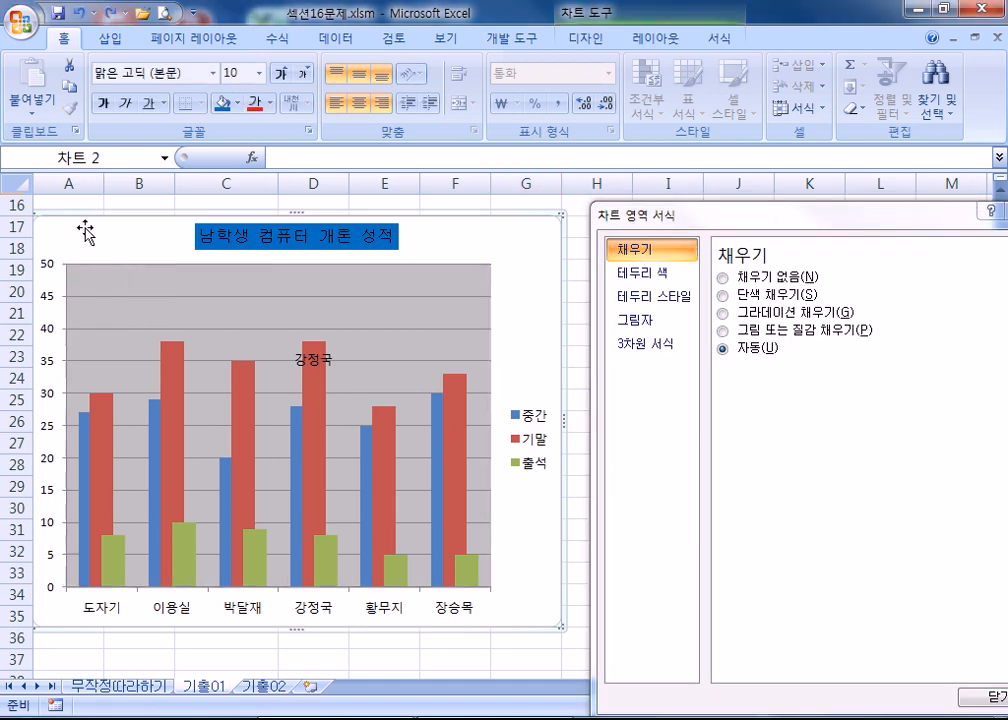
Try a text box reading 단위:점 beside the chart title, above the value axis, and delete it
click(108, 39)
click(207, 101)
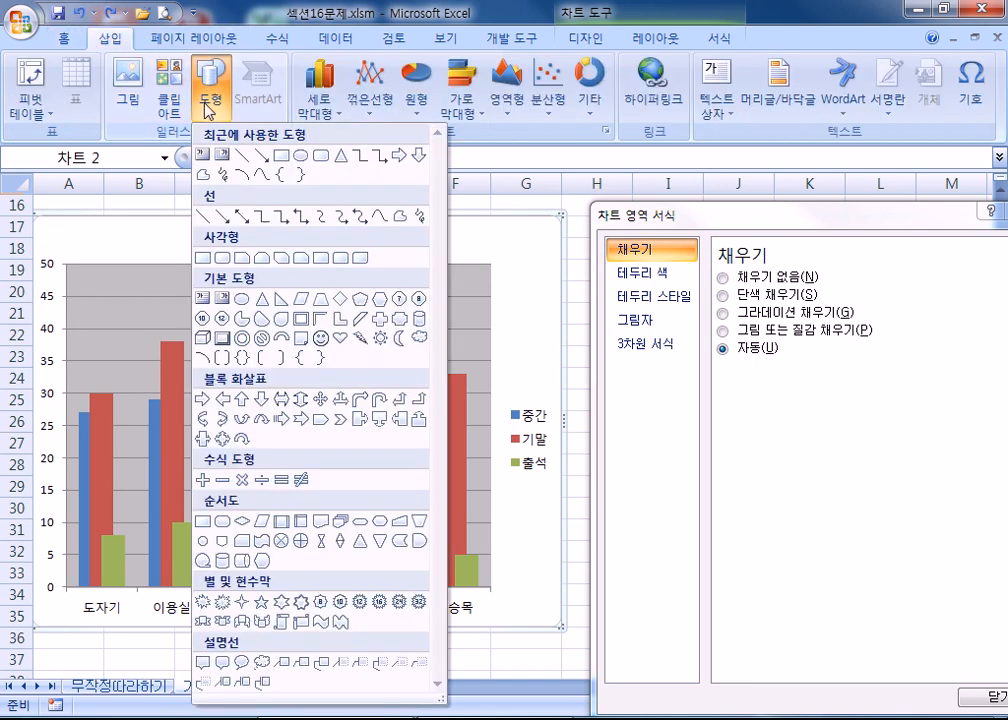
click(201, 297)
drag(63, 231, 143, 257)
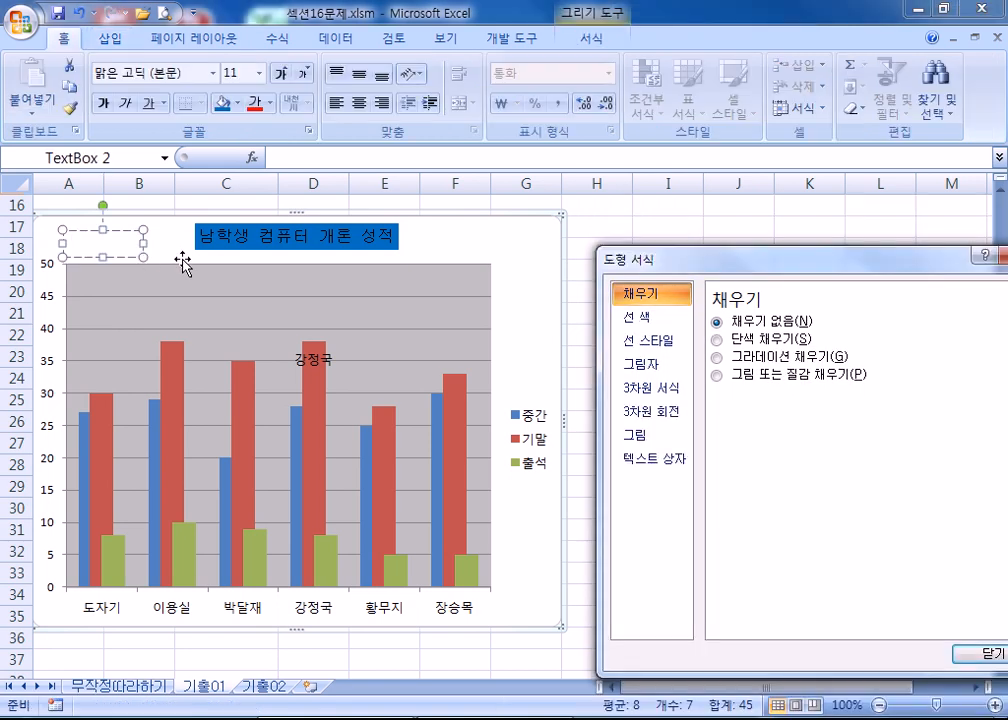
click(104, 231)
text(ㄷ)
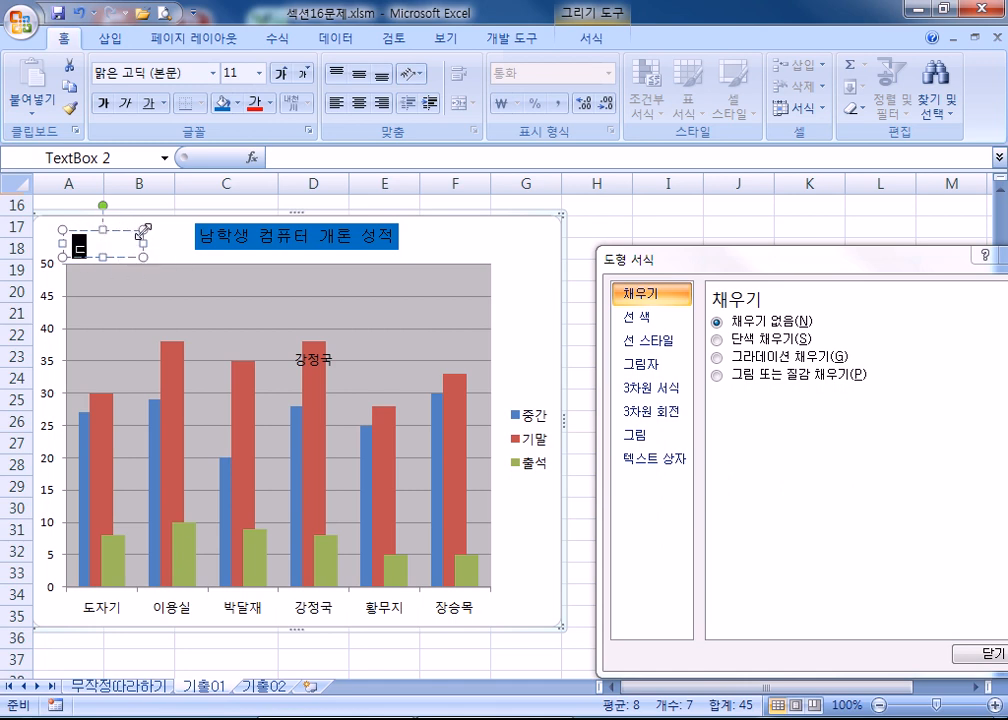
text(ㅏㄴㅇㅜ)
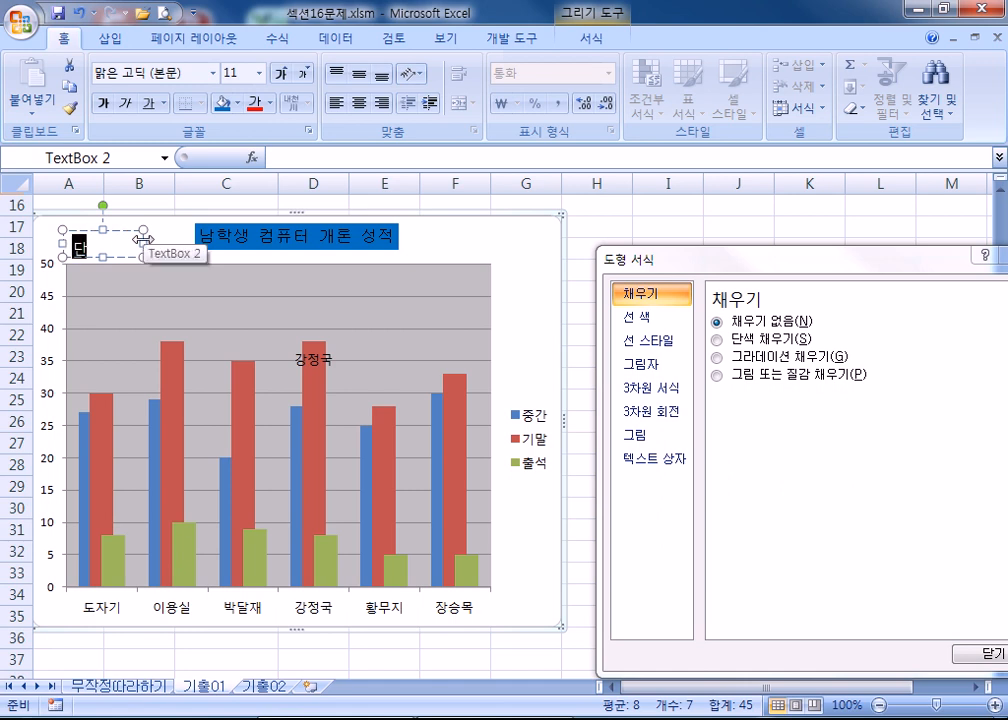
text(ㅣㅈㅓㅁ)
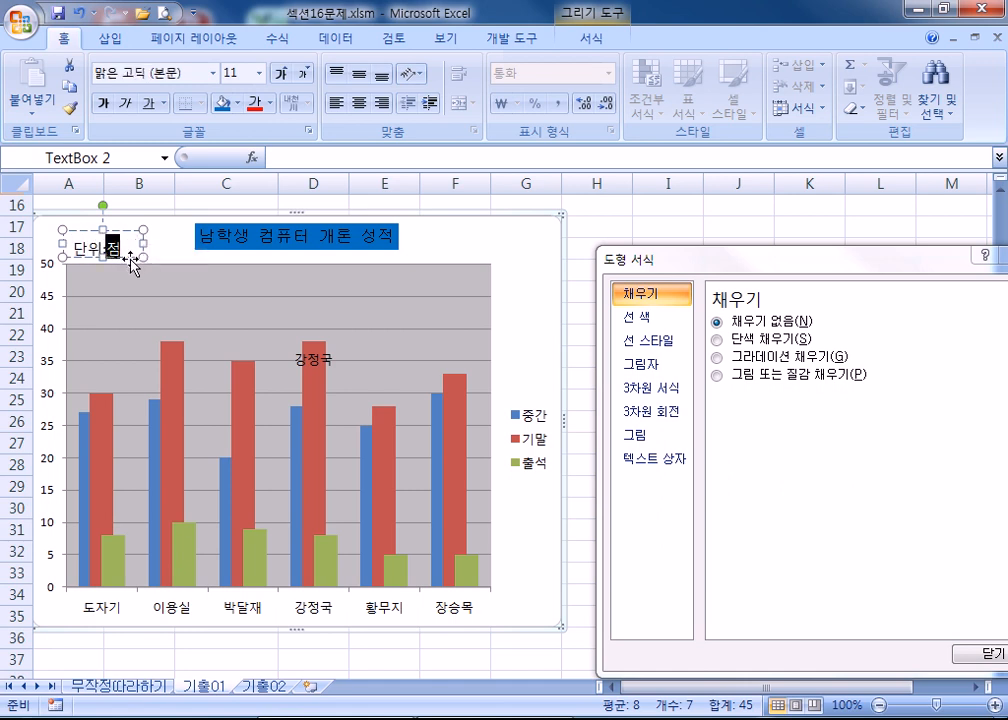
drag(143, 258, 131, 222)
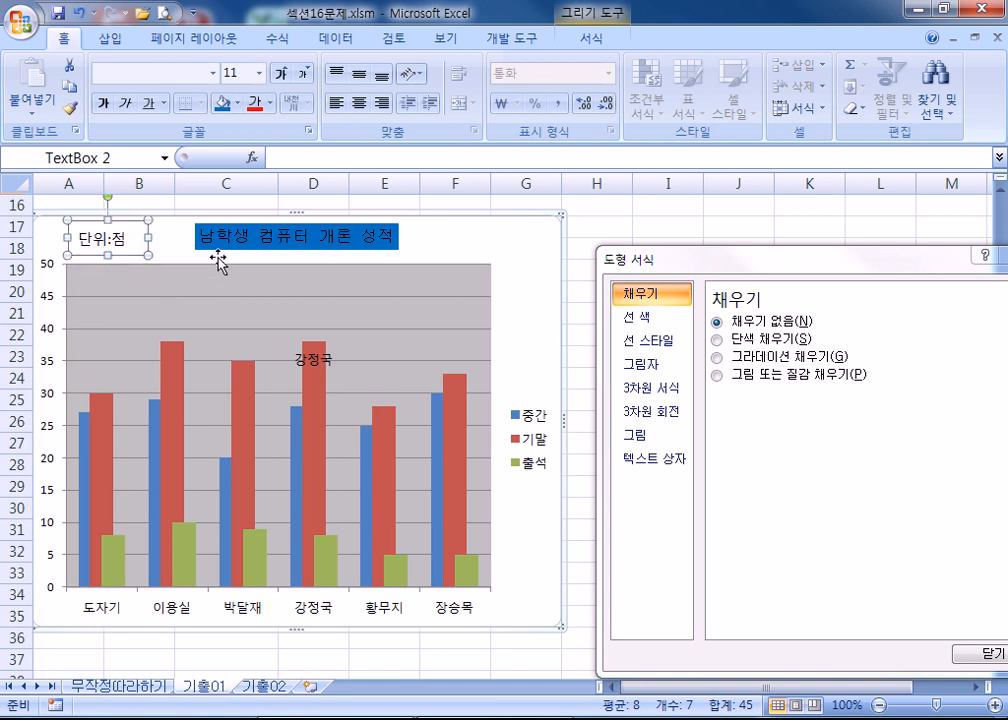
key(Delete)
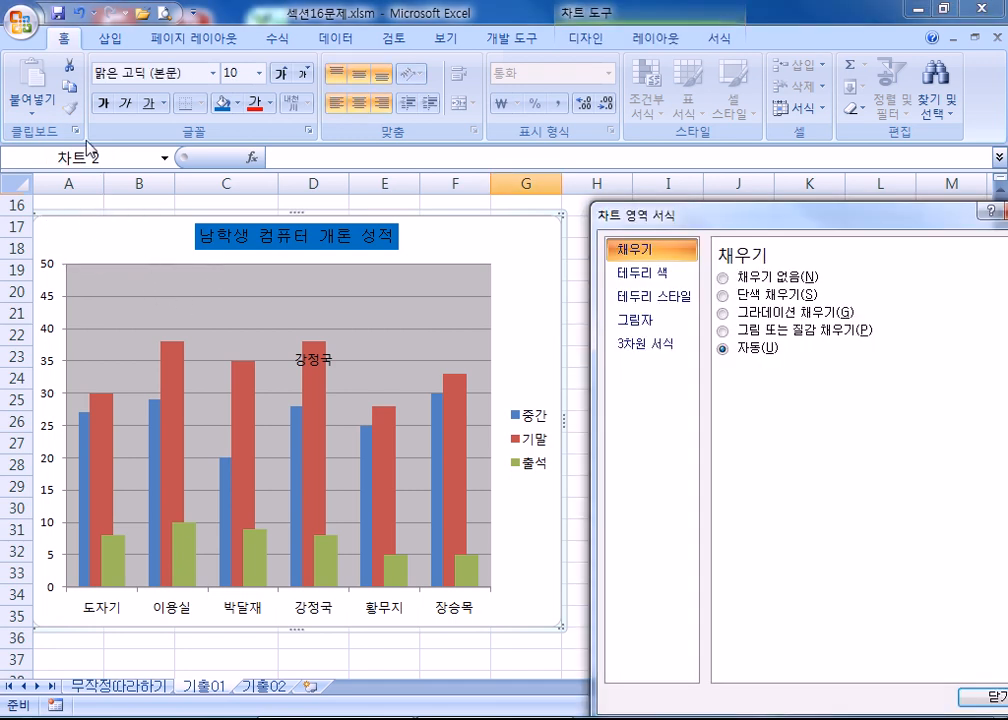
Draw a text box inside the chart beside the title, above the value axis, and enter 단위:점 in it
click(112, 40)
click(212, 92)
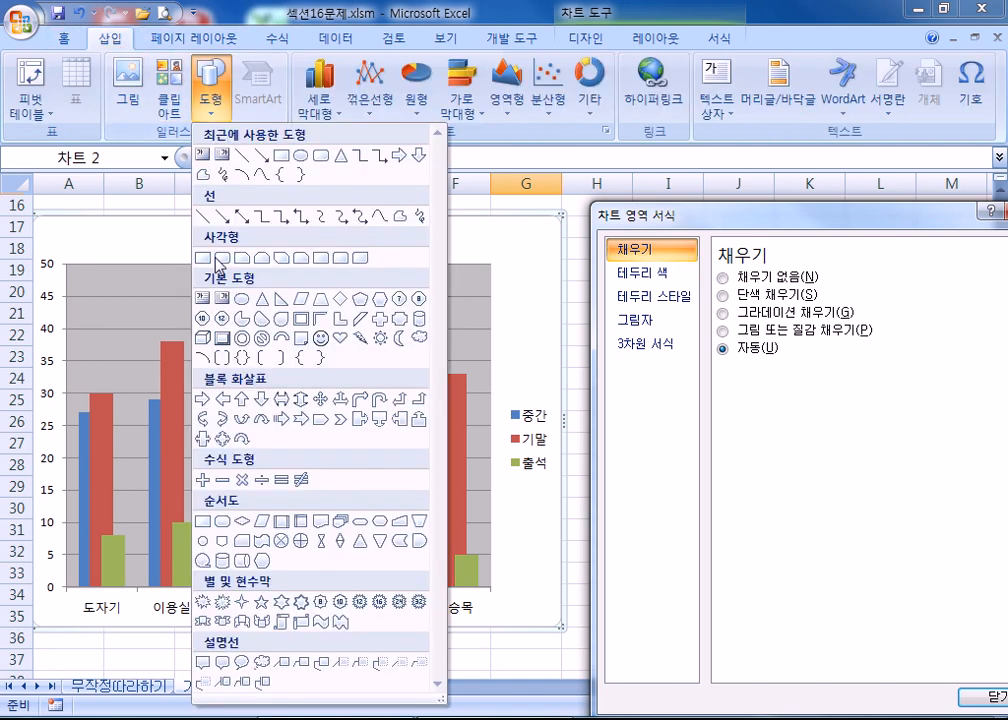
click(202, 295)
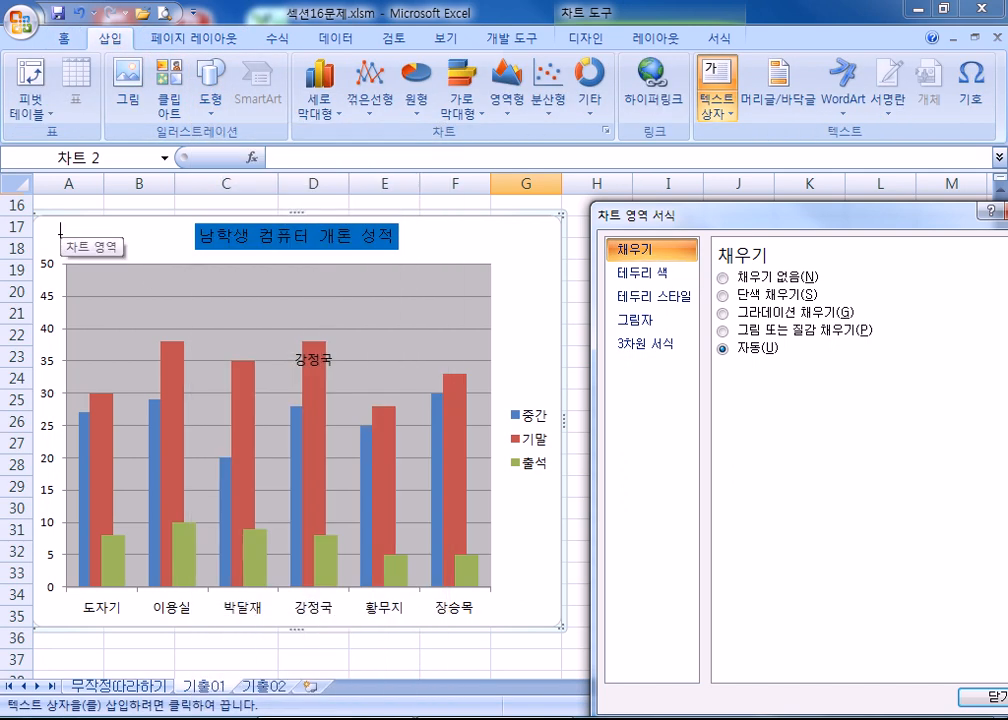
drag(59, 225, 140, 272)
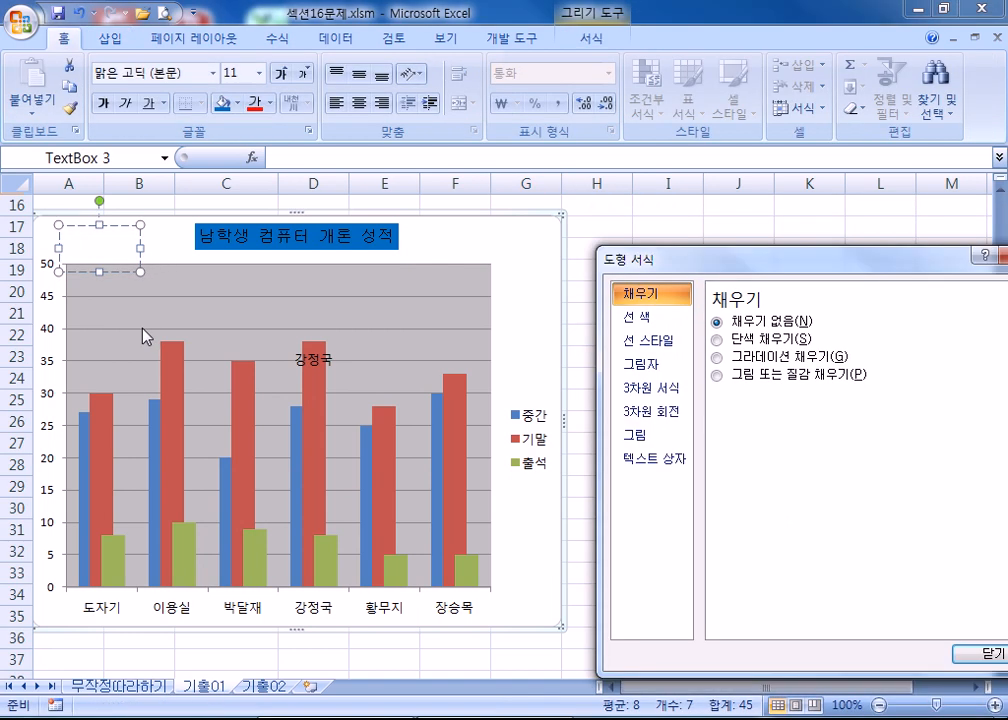
click(142, 224)
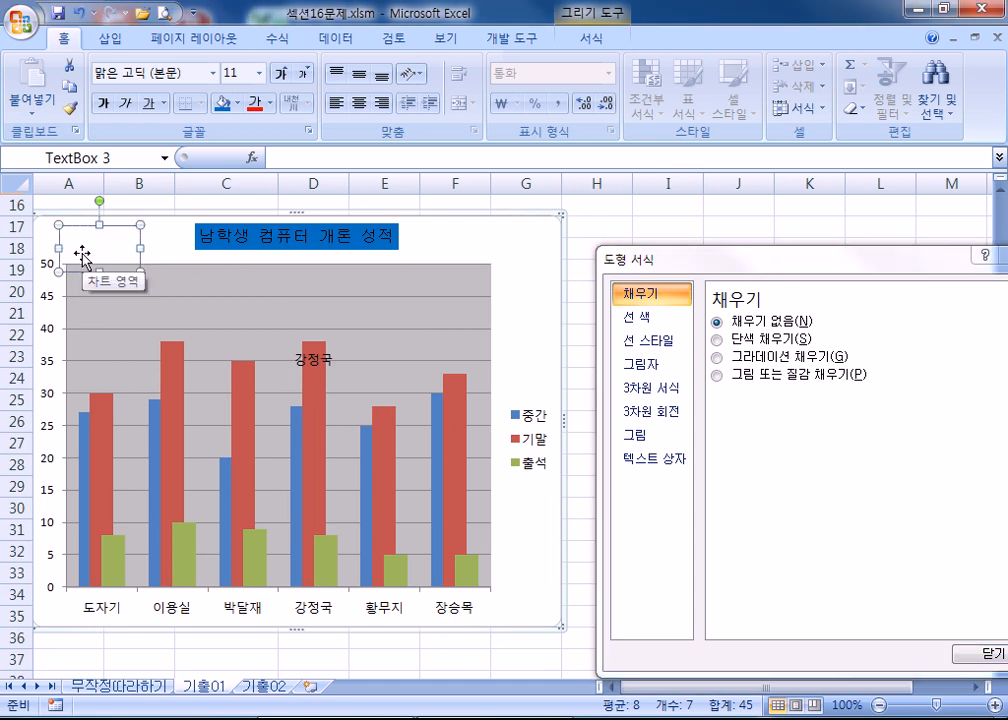
text(단)
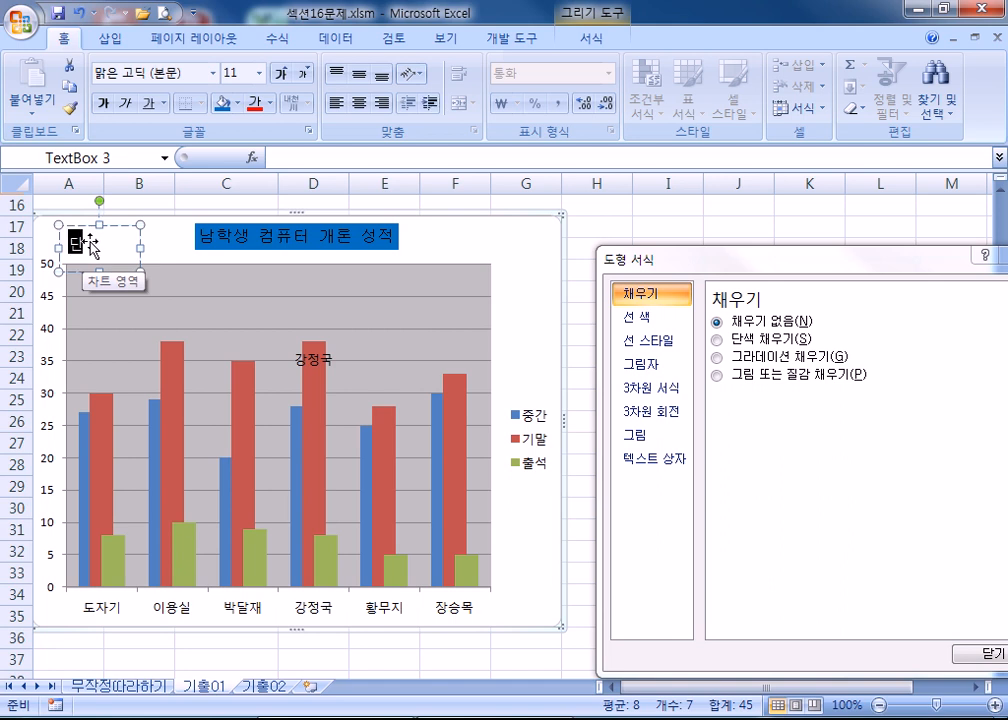
text(위:점)
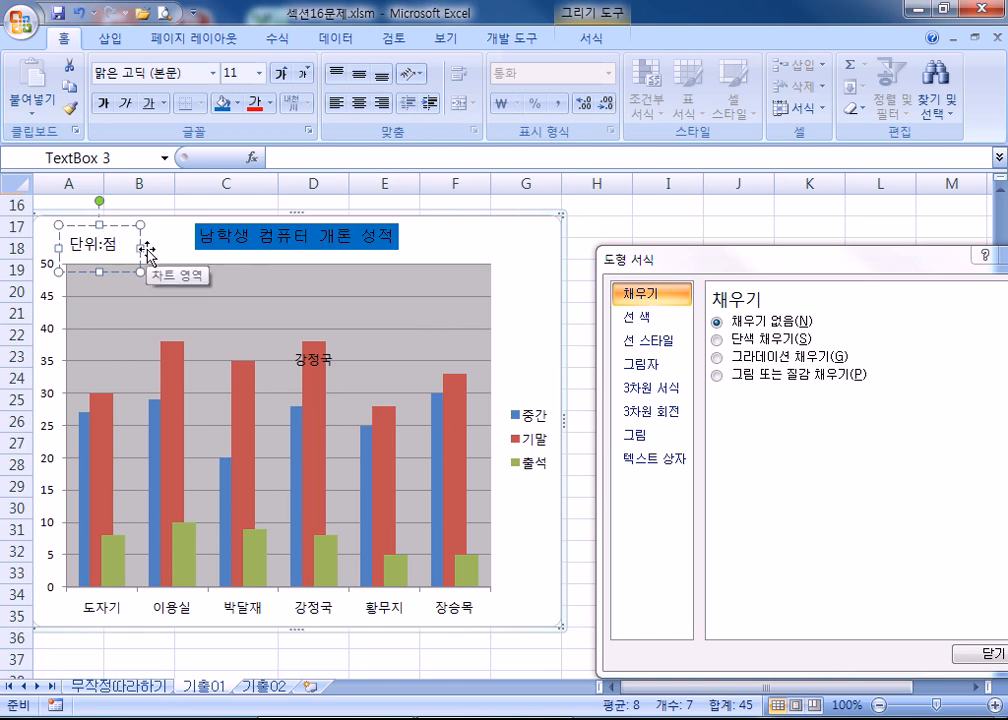
Give the 단위:점 text box a solid black outline
click(645, 320)
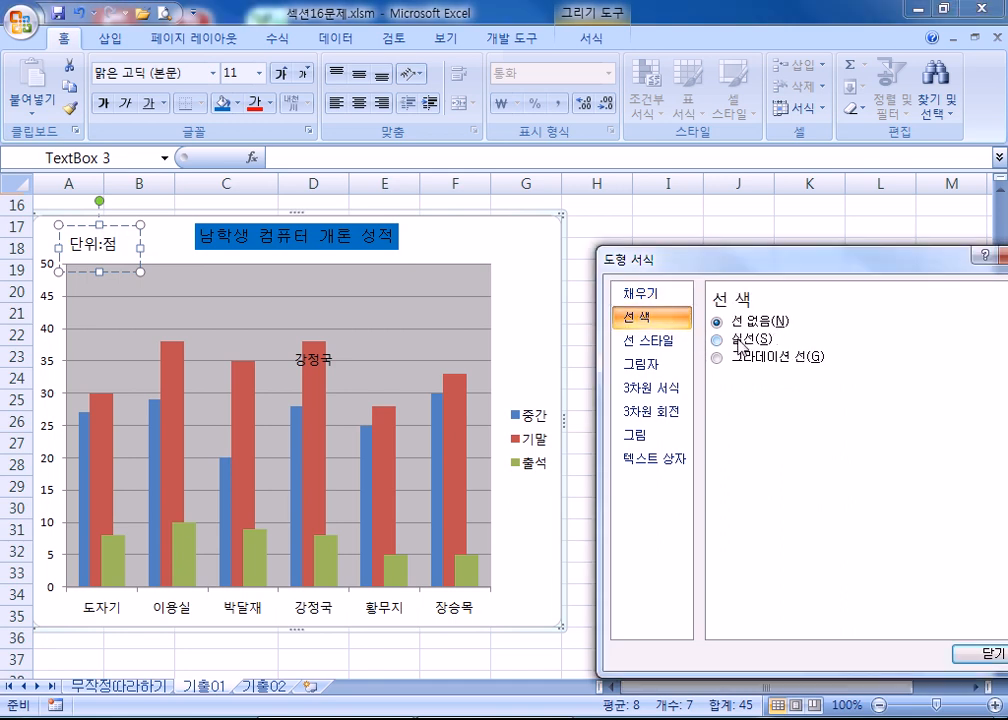
click(738, 340)
click(800, 380)
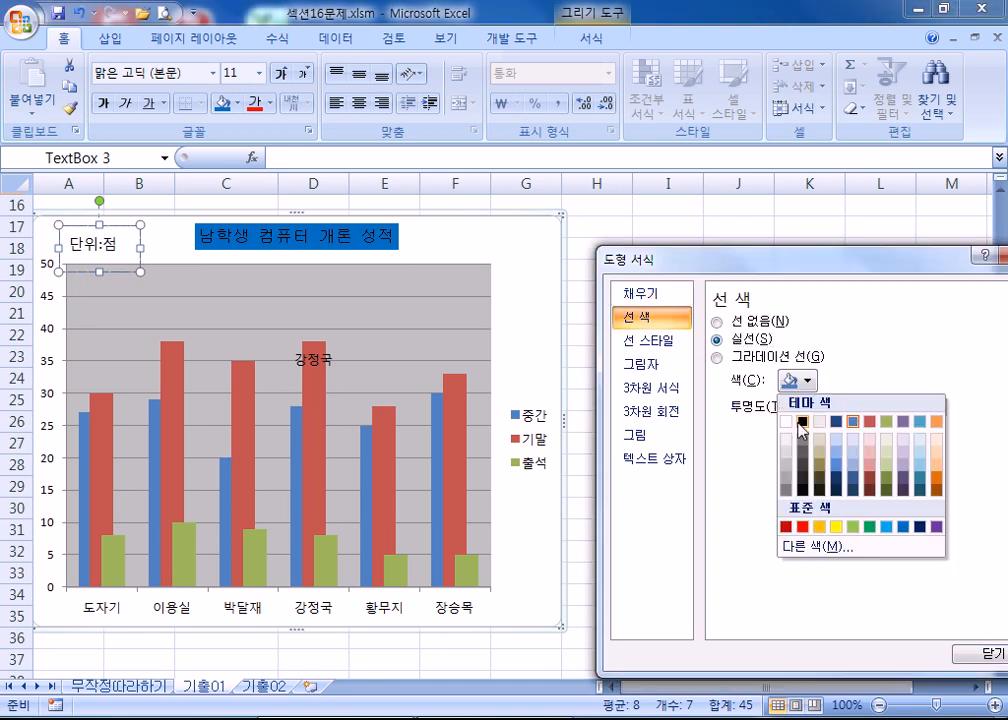
click(801, 421)
click(162, 262)
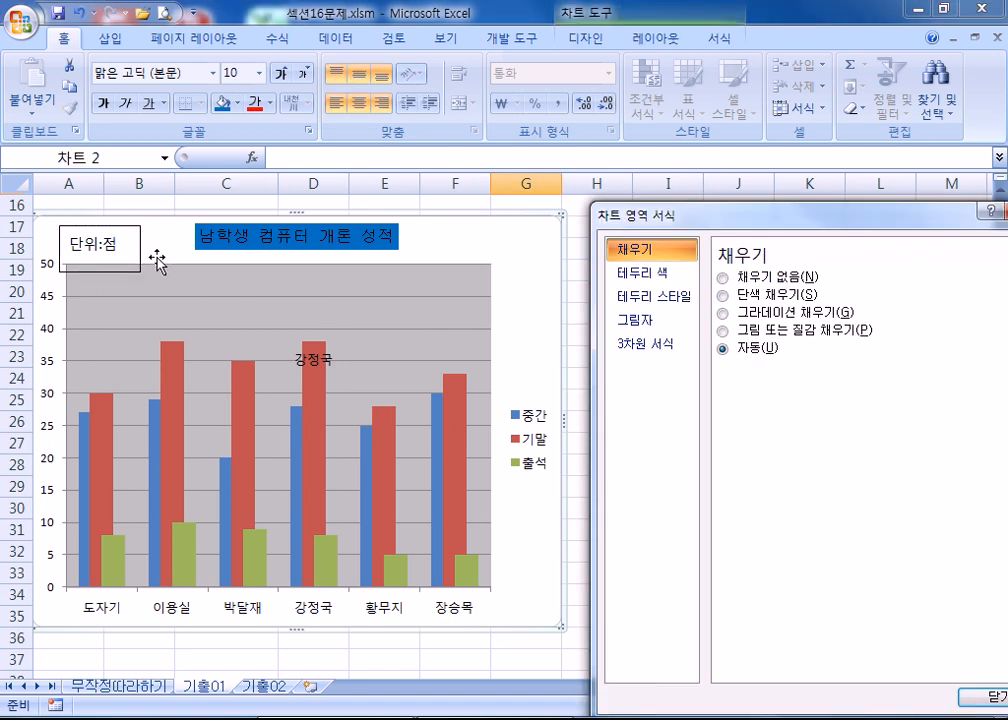
Shrink the 단위:점 text box to fit its text and move it slightly so it sits clear above the plot area
click(141, 244)
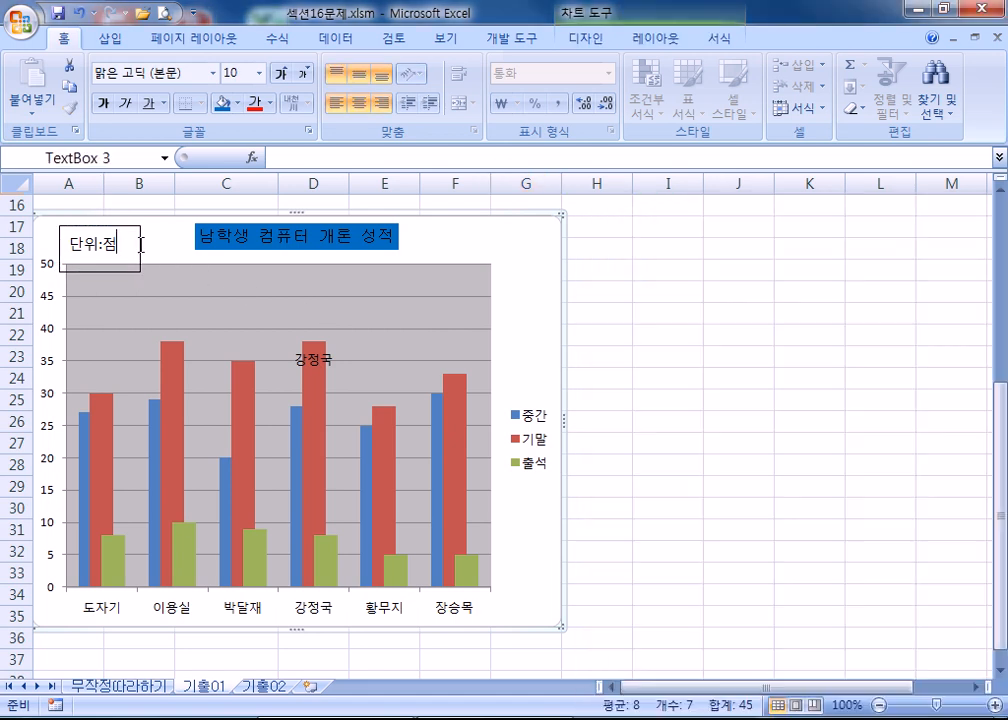
drag(127, 258, 126, 256)
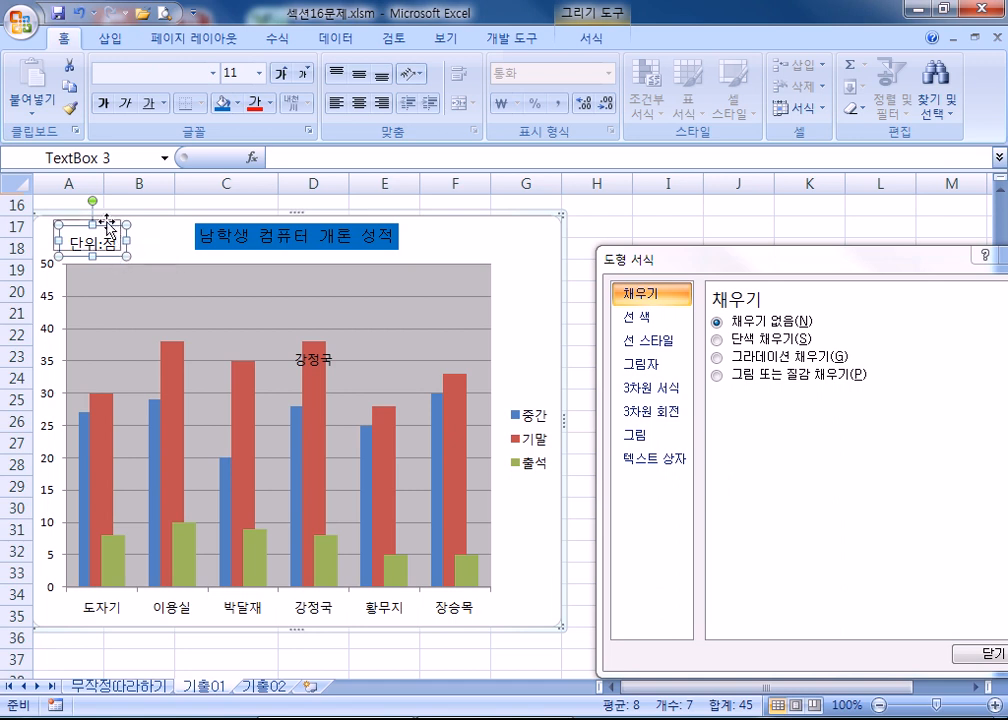
click(147, 250)
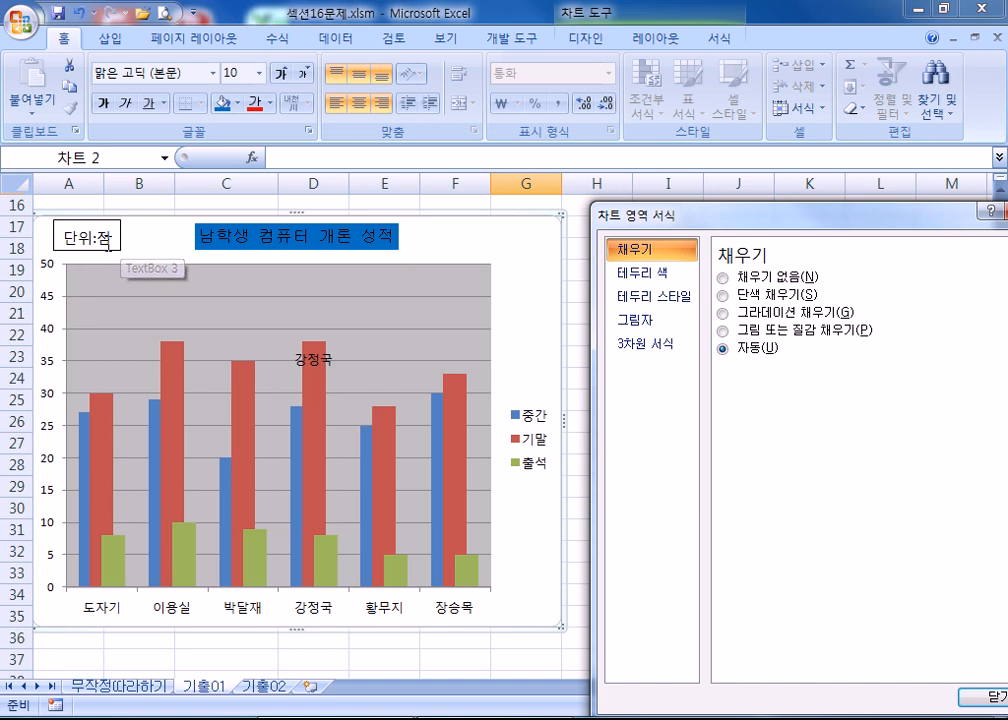
Set the font of the whole chart to 굴림
click(212, 78)
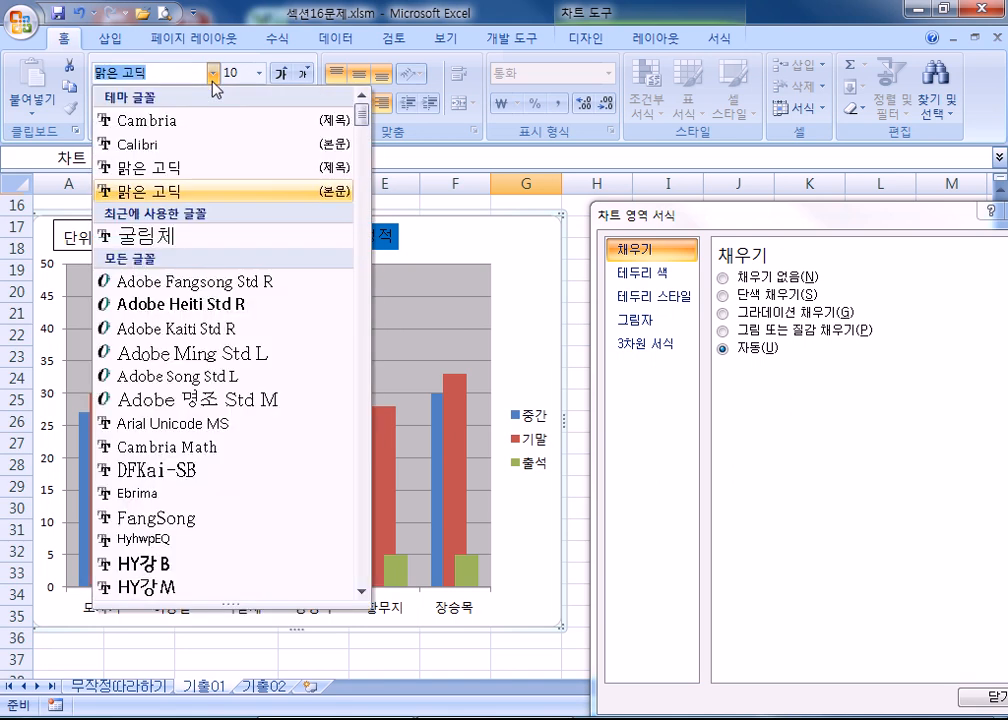
scroll(250, 355, down, 15)
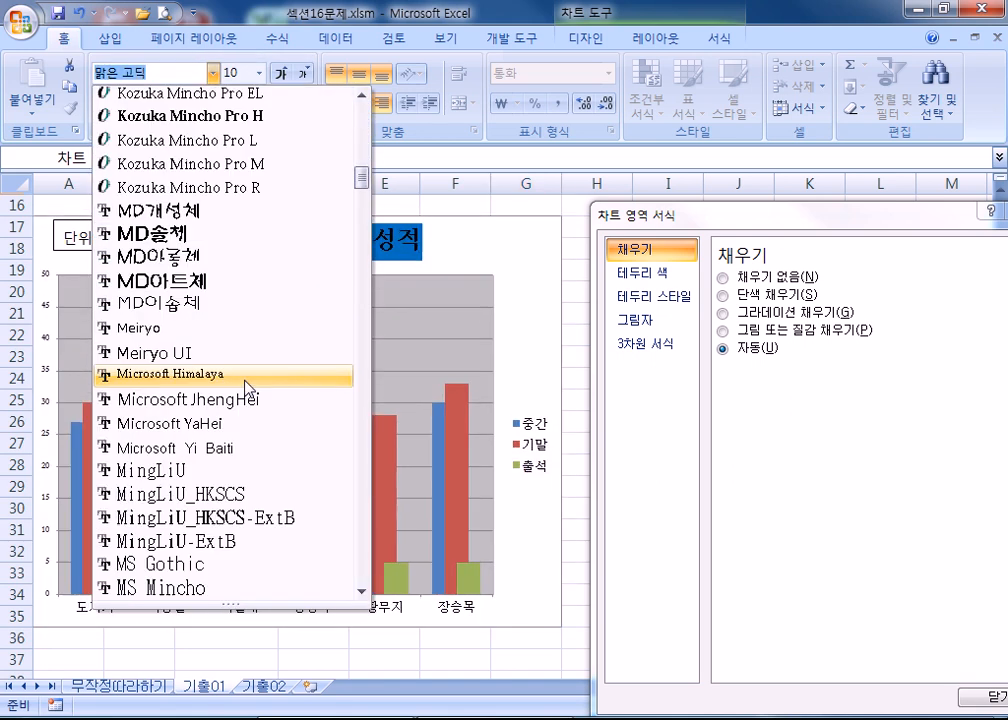
scroll(218, 373, down, 12)
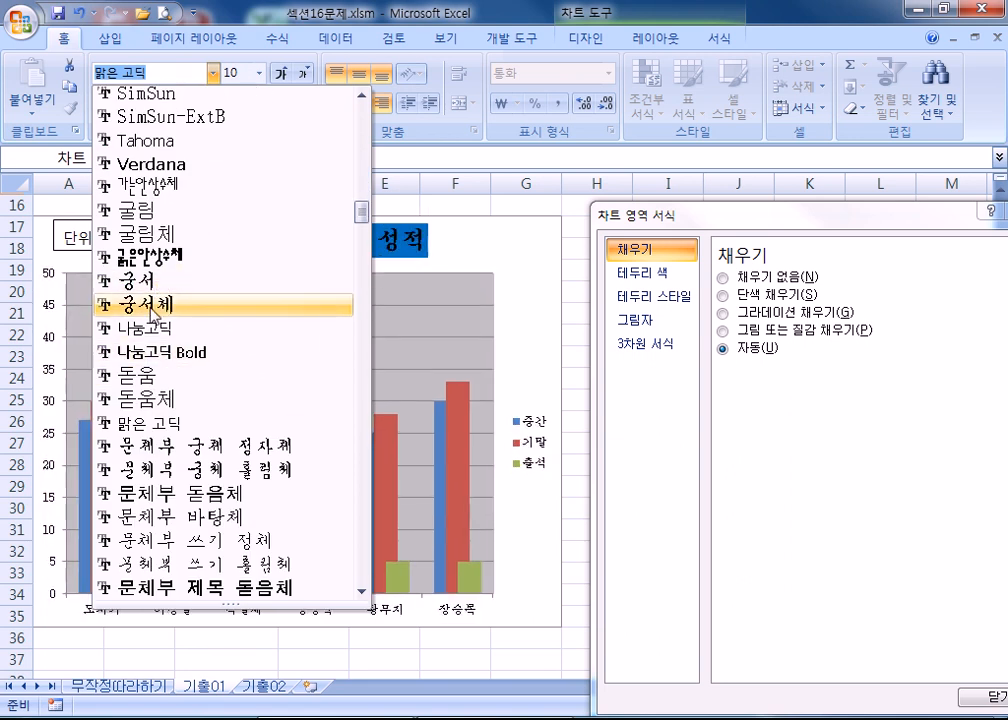
click(150, 211)
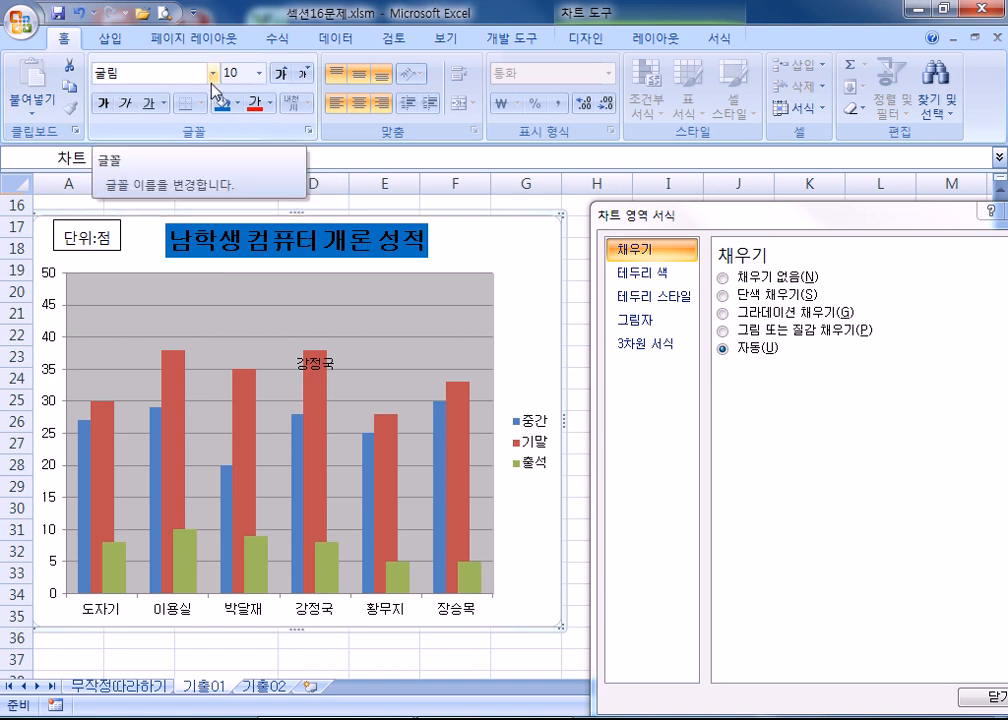
Adjust the 단위:점 text box's height slightly and move it a little down and right, just above the plot area
click(100, 250)
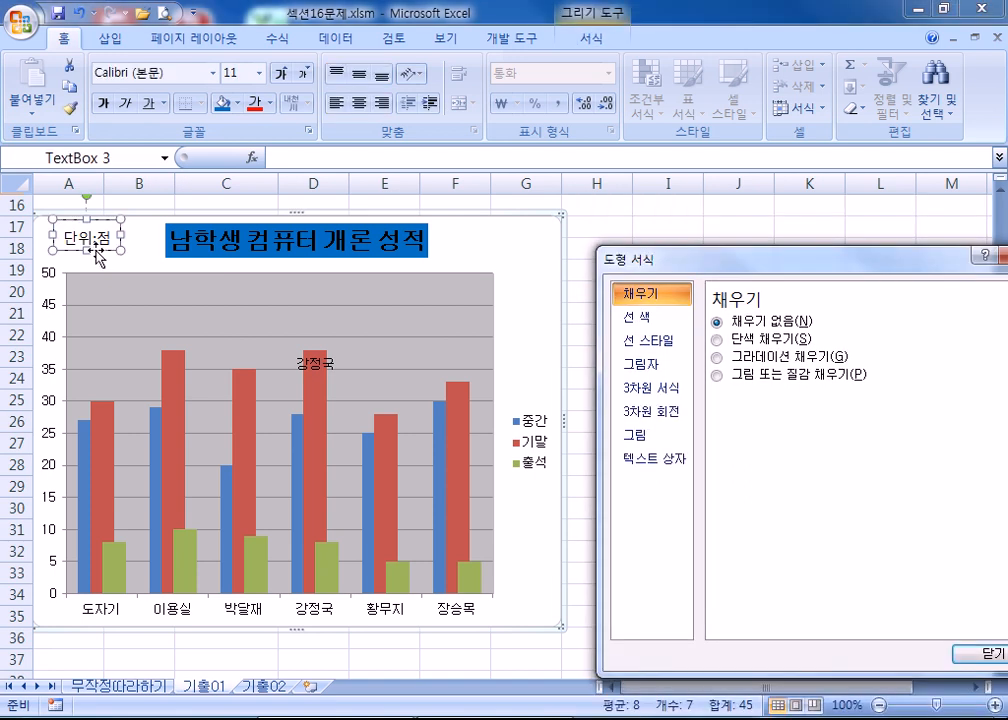
click(147, 265)
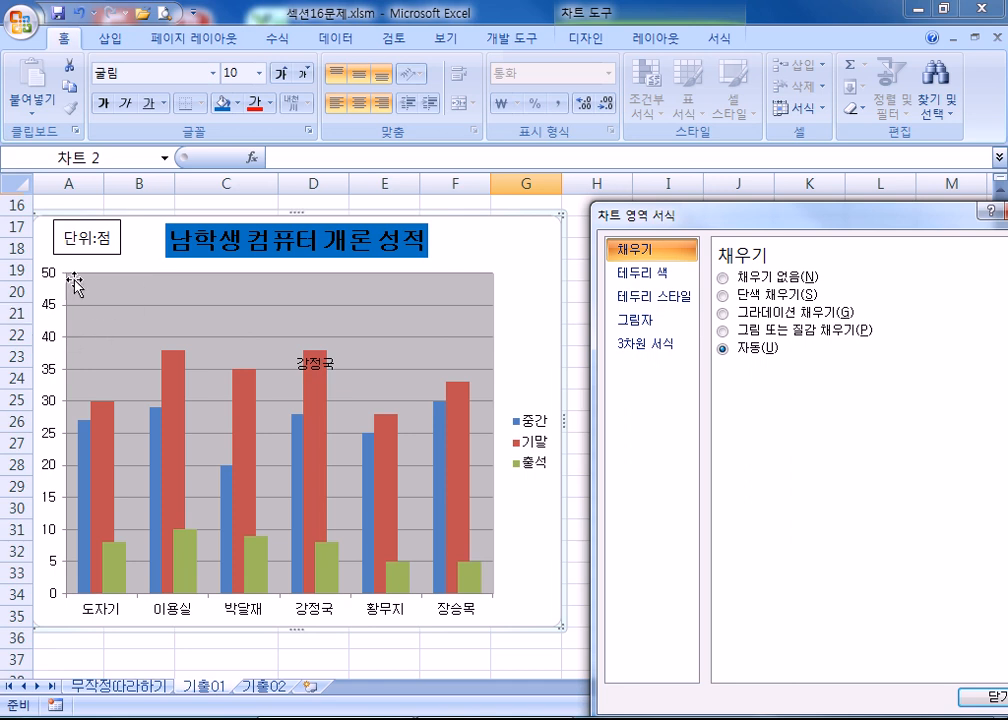
click(107, 236)
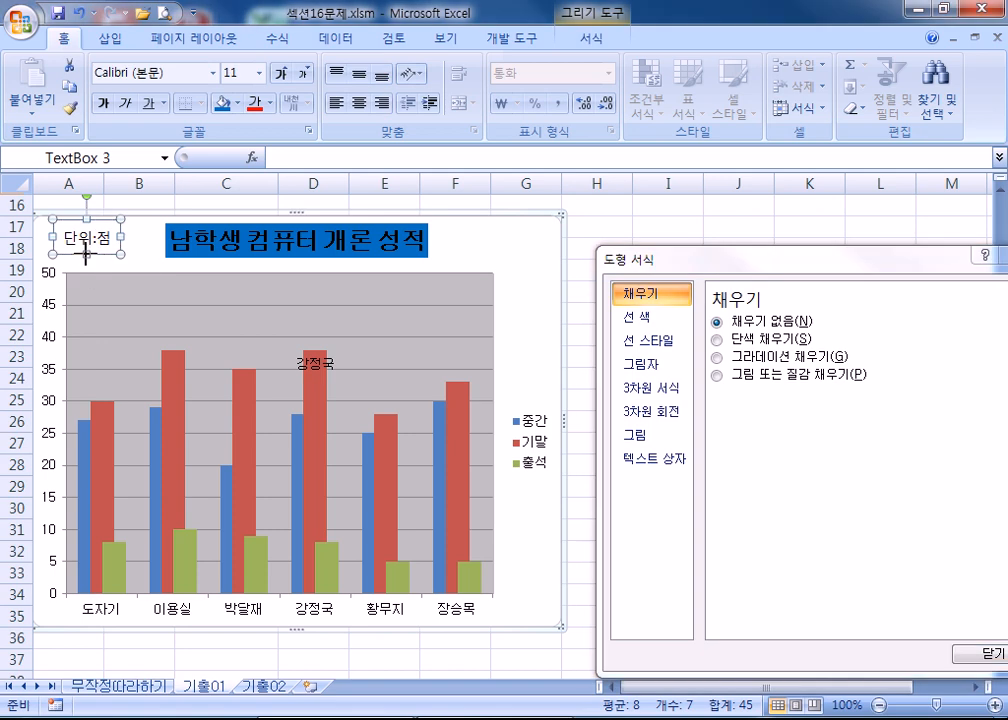
drag(87, 249, 112, 259)
click(145, 258)
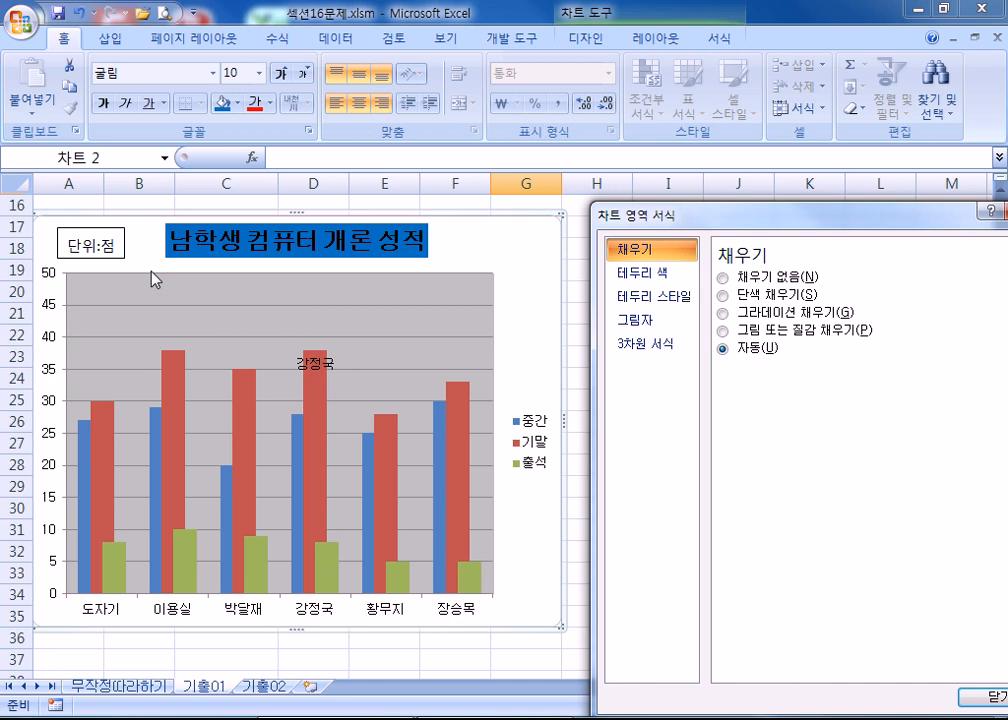
Resize the existing 단위:점 text box by raising its upper edge and adjusting its lower edge just above the plot area
click(122, 250)
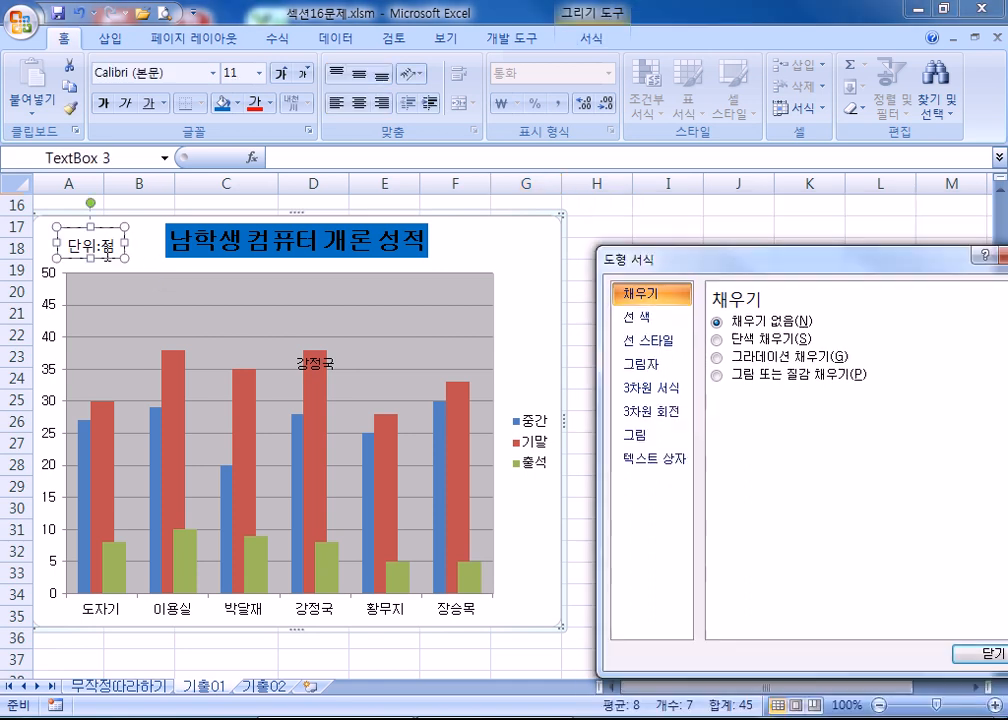
click(162, 270)
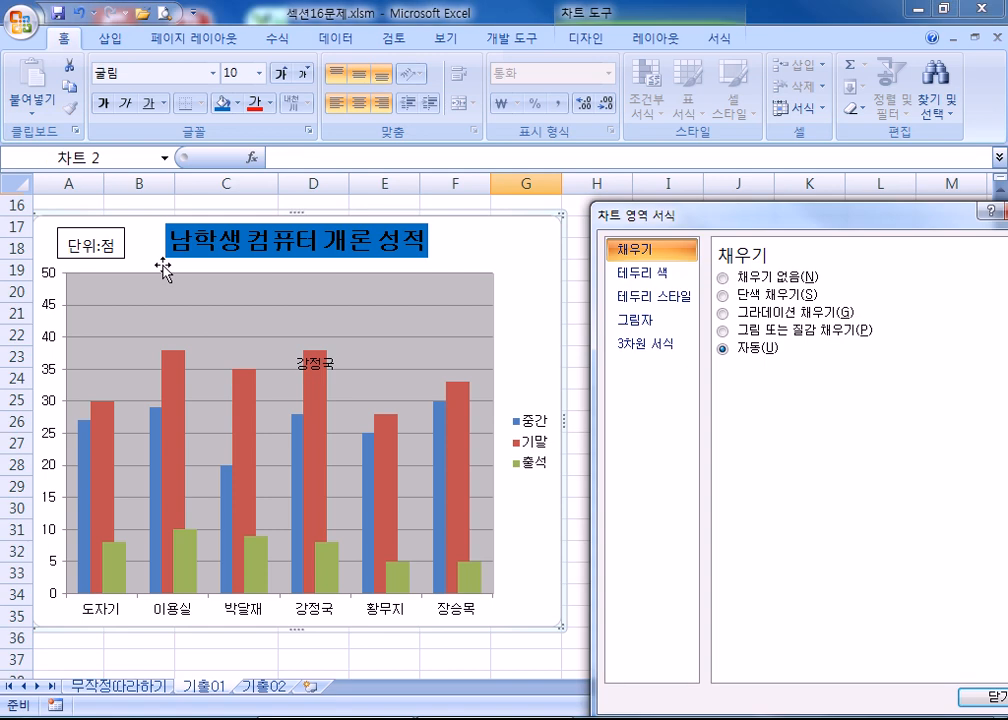
click(92, 228)
drag(91, 228, 90, 223)
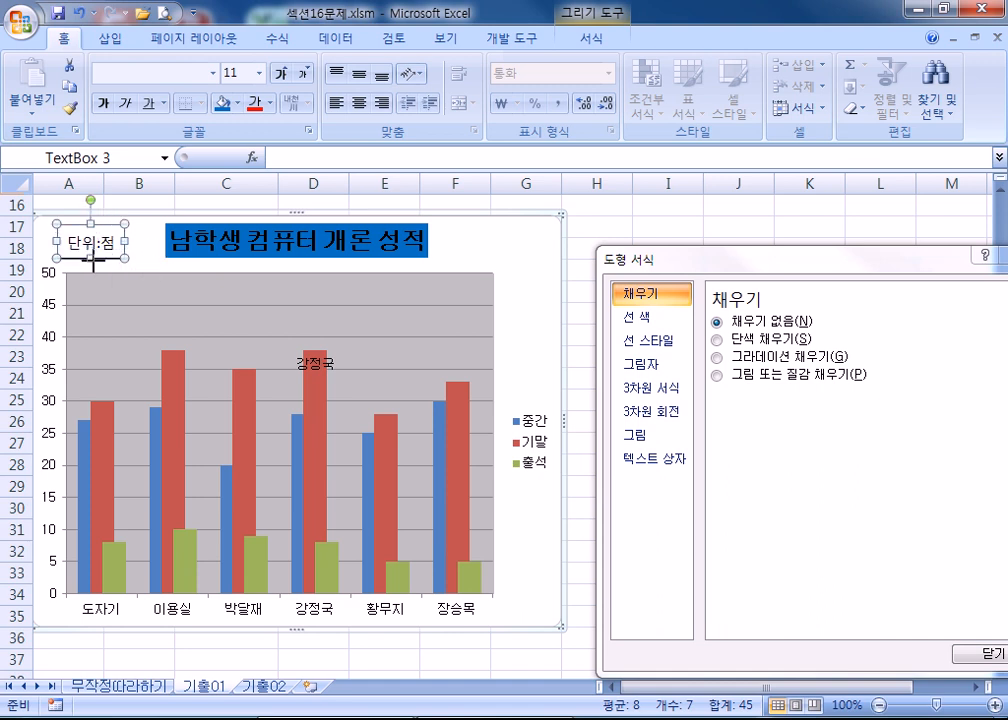
click(140, 256)
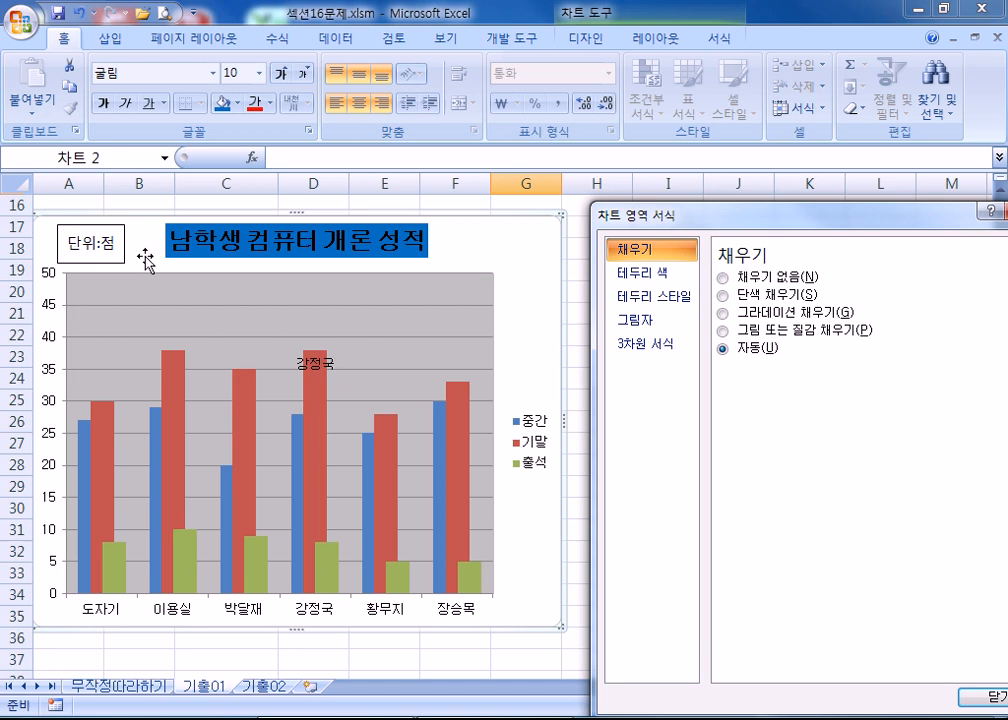
click(95, 261)
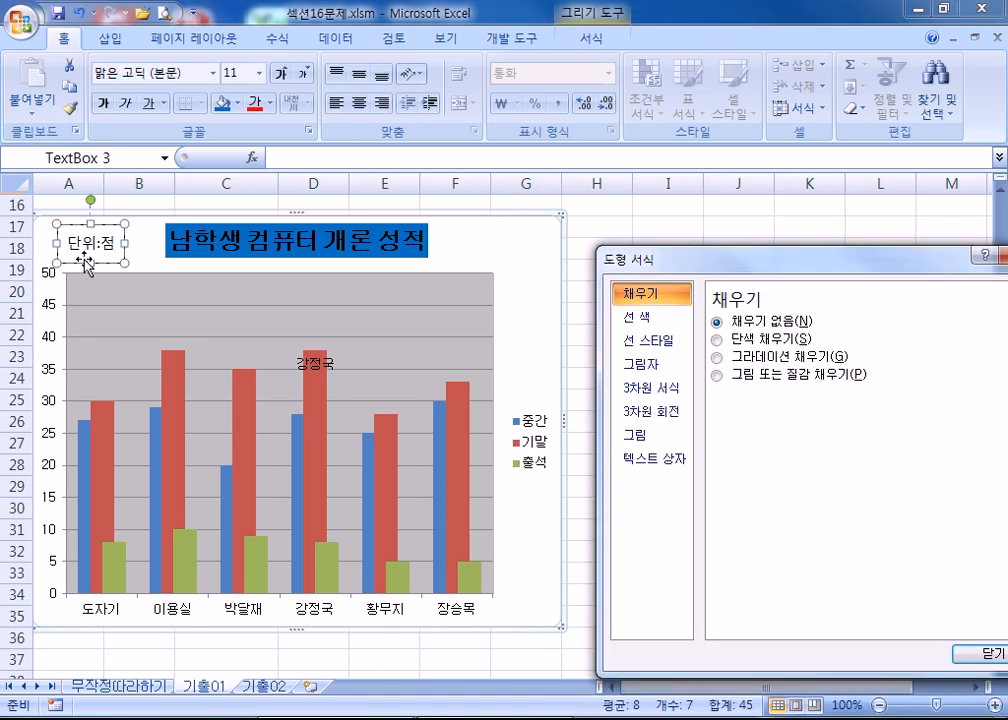
drag(91, 256, 91, 261)
click(145, 254)
Move the 단위:점 text box to the chart's left edge, directly above the value axis
click(113, 252)
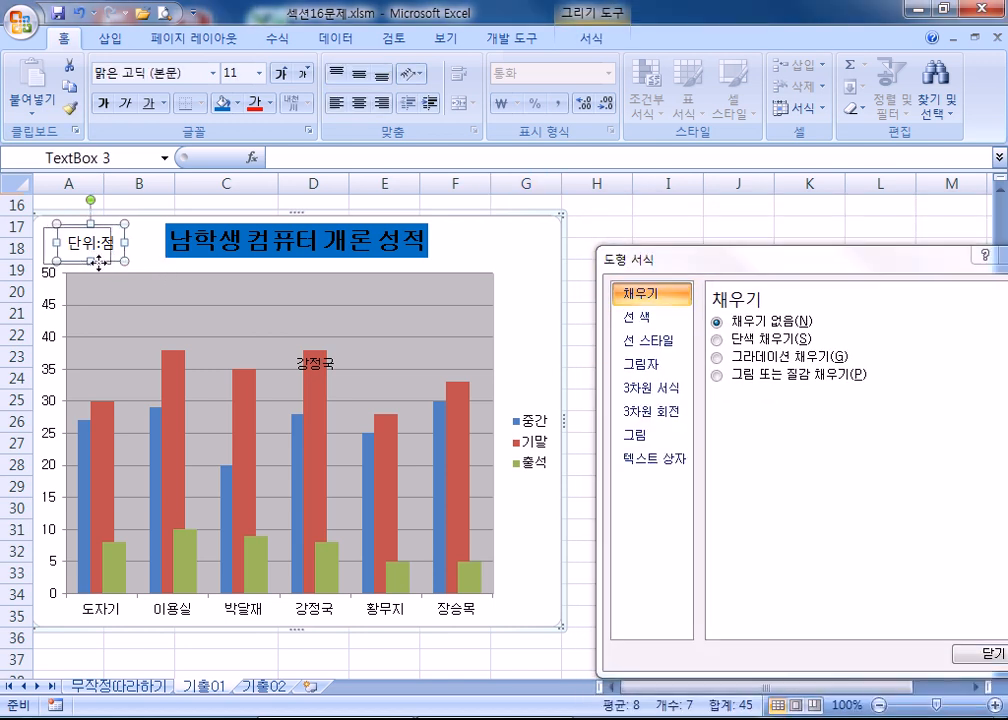
drag(98, 263, 96, 265)
click(150, 238)
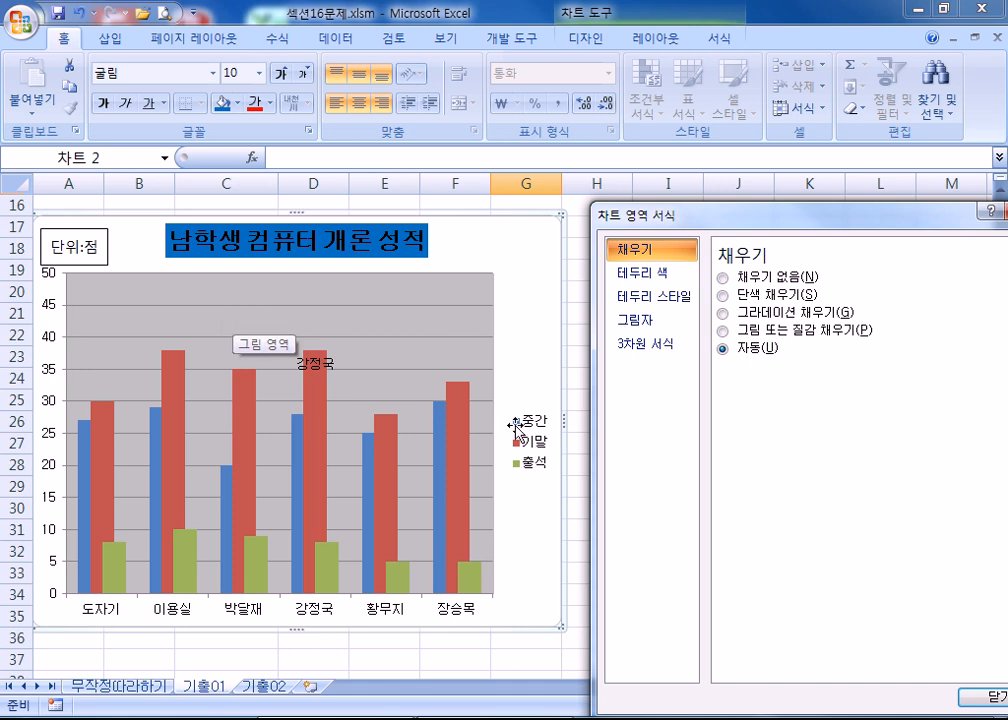
Set the left and right internal margins of the 단위:점 text box to 0 cm
click(91, 246)
double_click(91, 232)
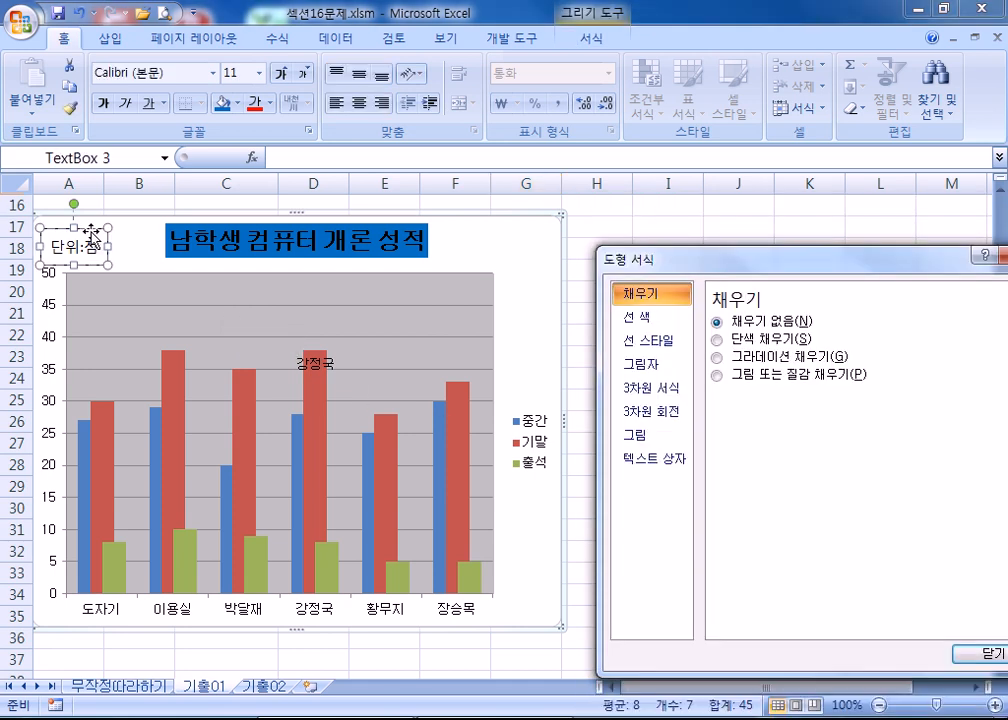
click(651, 459)
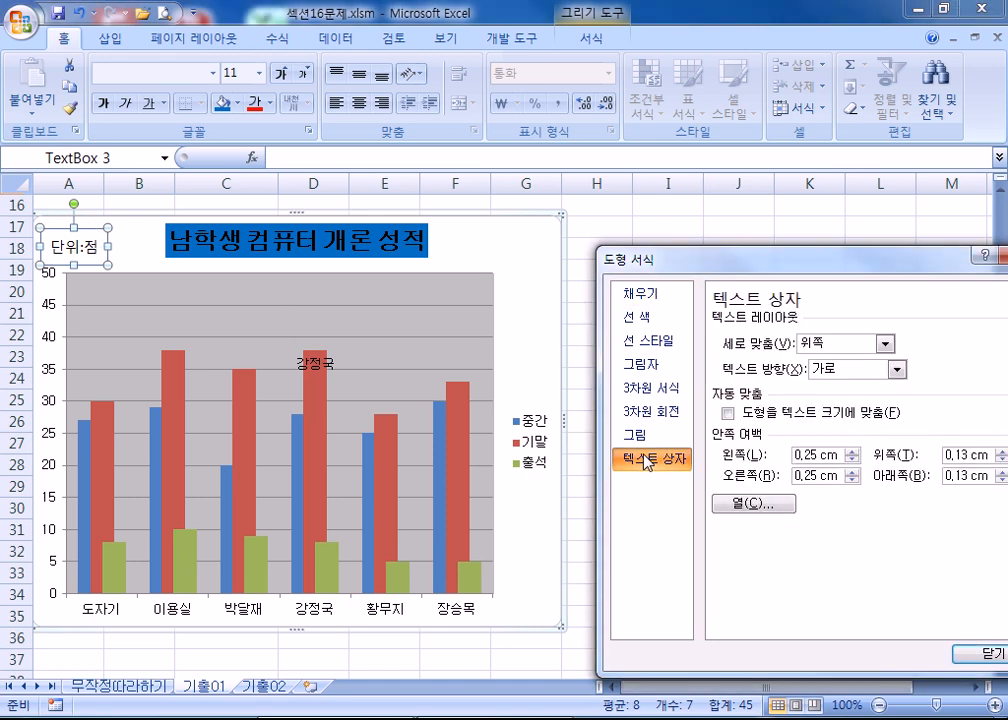
drag(785, 262, 686, 147)
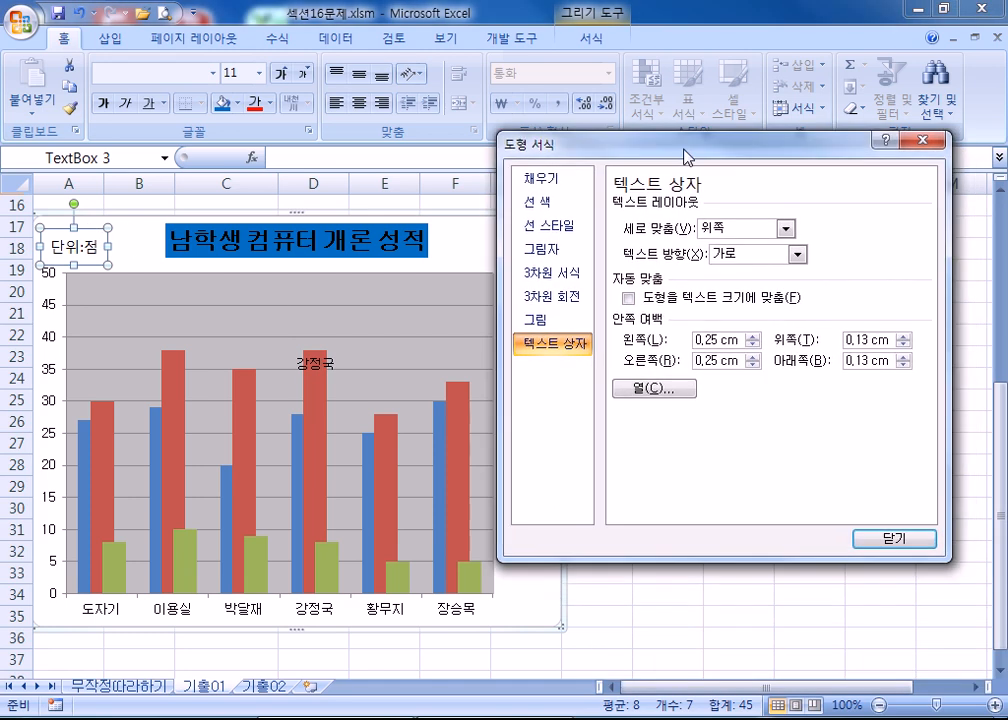
click(752, 366)
click(752, 366)
click(752, 344)
click(752, 344)
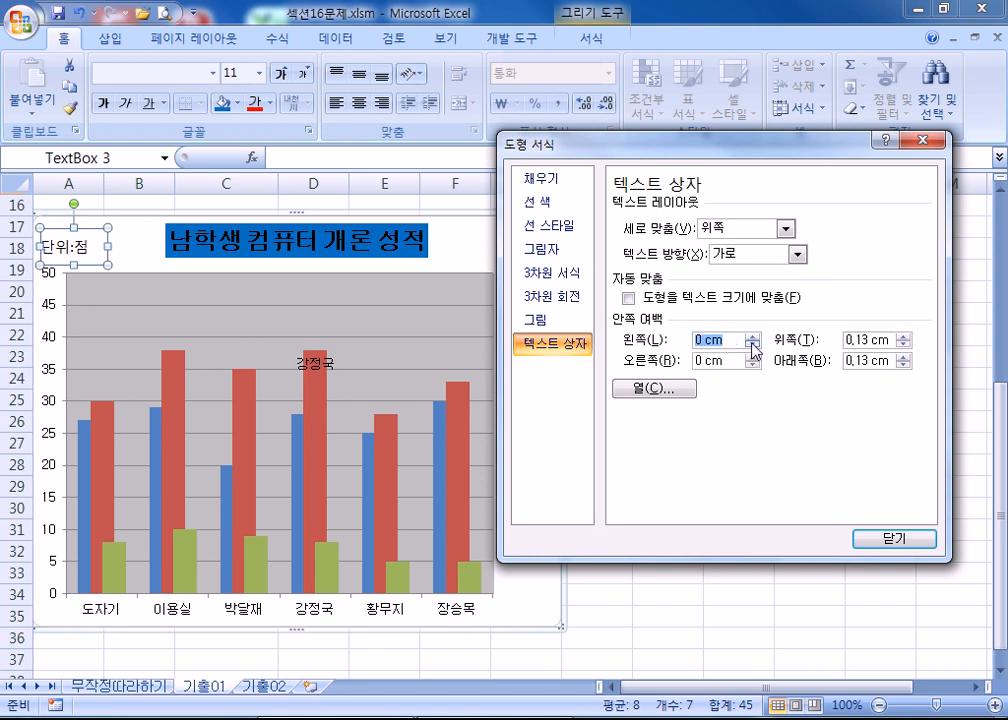
Set the top and bottom internal margins of the 단위:점 text box to 0 cm and close the shape formatting
click(903, 344)
click(903, 344)
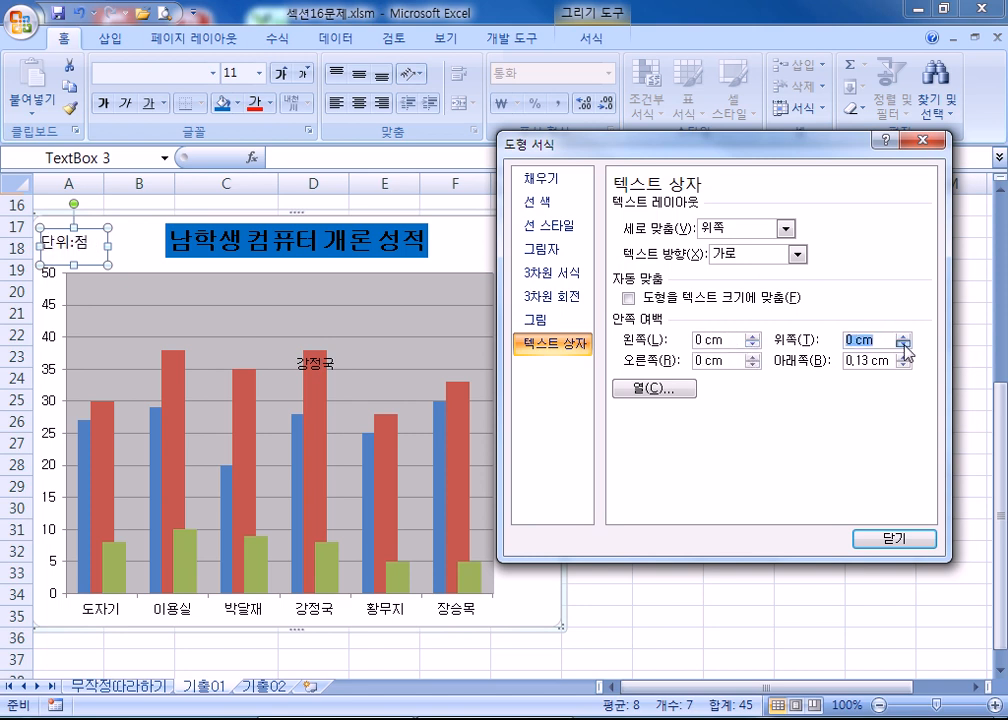
click(903, 365)
click(903, 366)
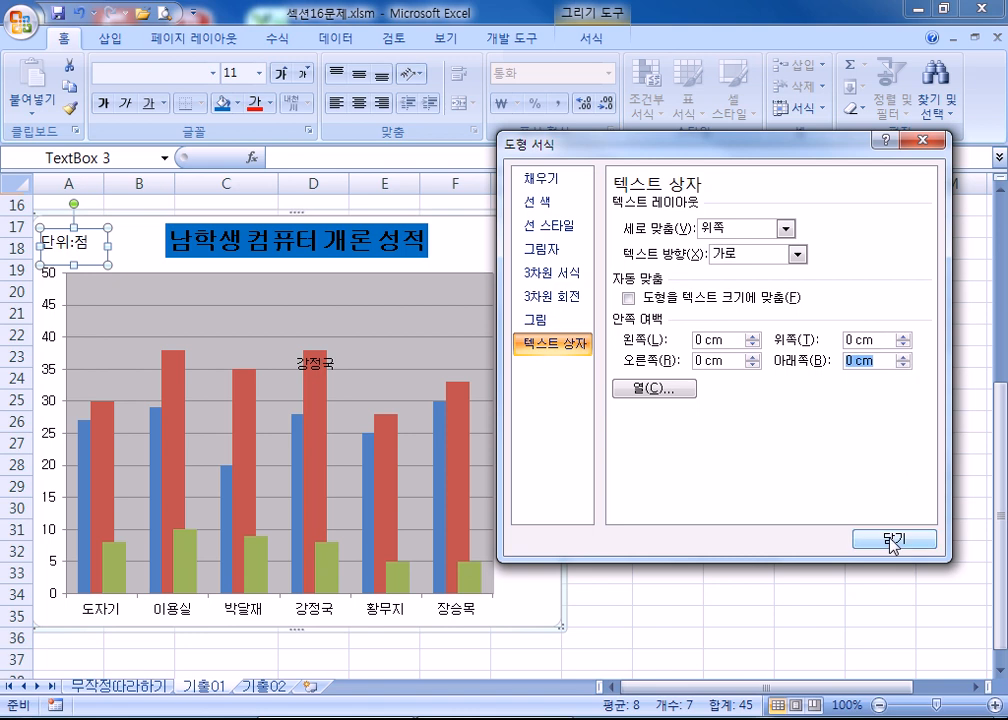
click(862, 538)
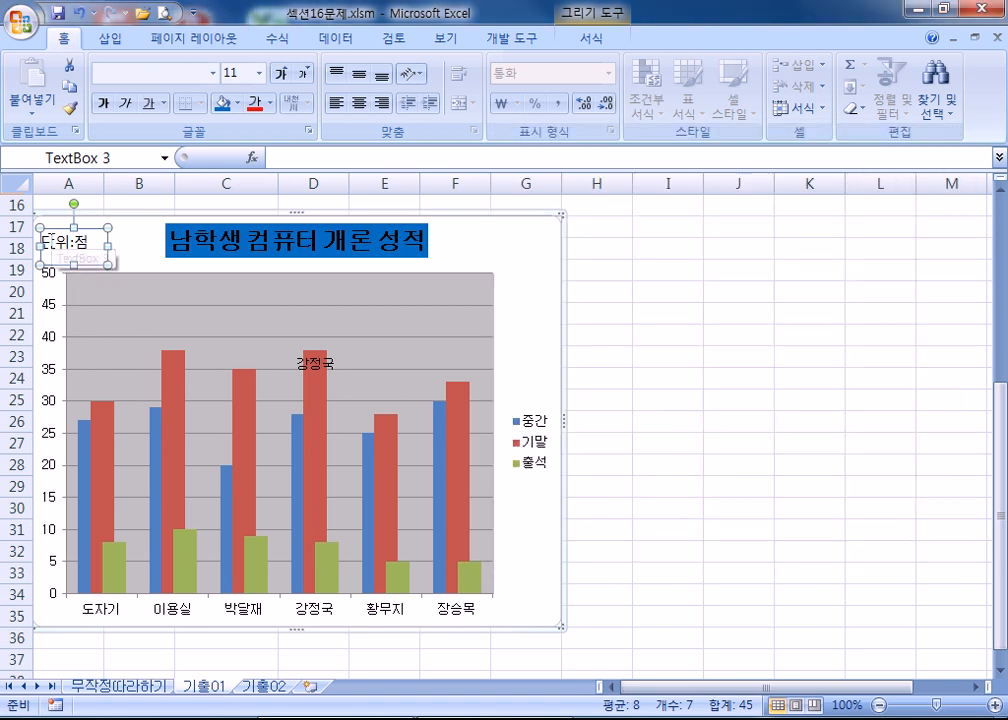
Center the 단위:점 text horizontally, then reduce the box's height and lower it to just above the value axis
click(355, 103)
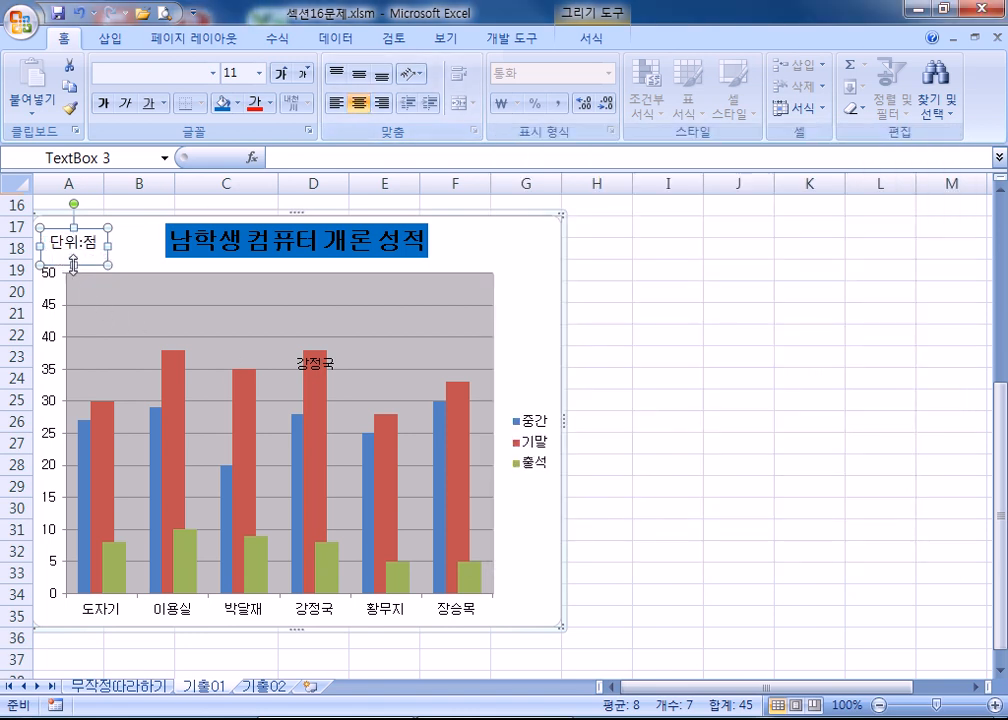
click(125, 241)
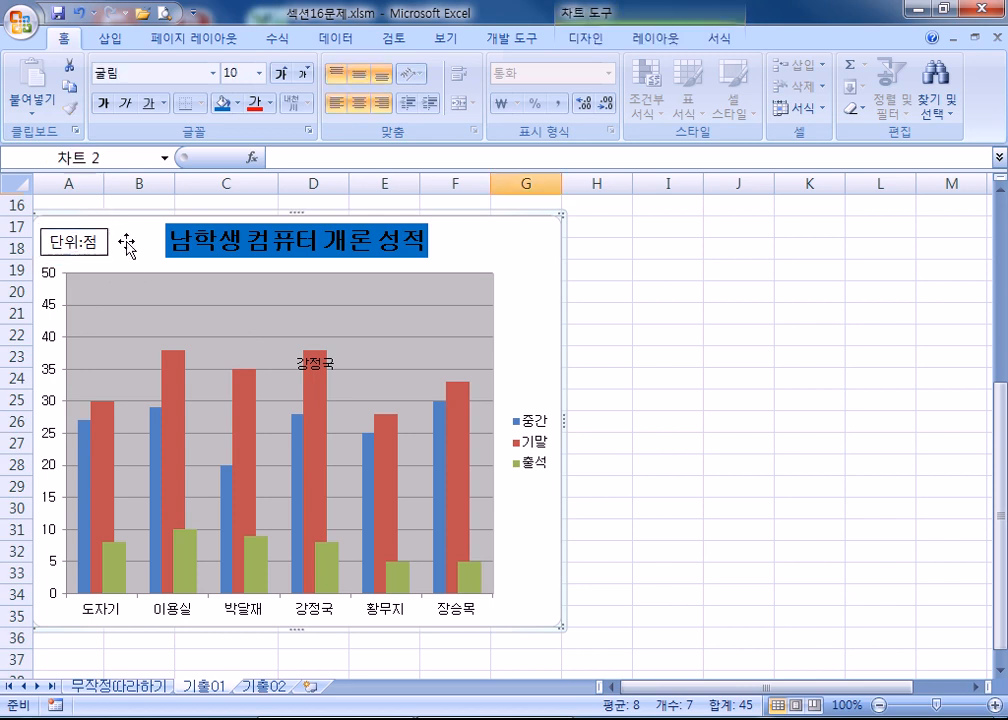
click(98, 255)
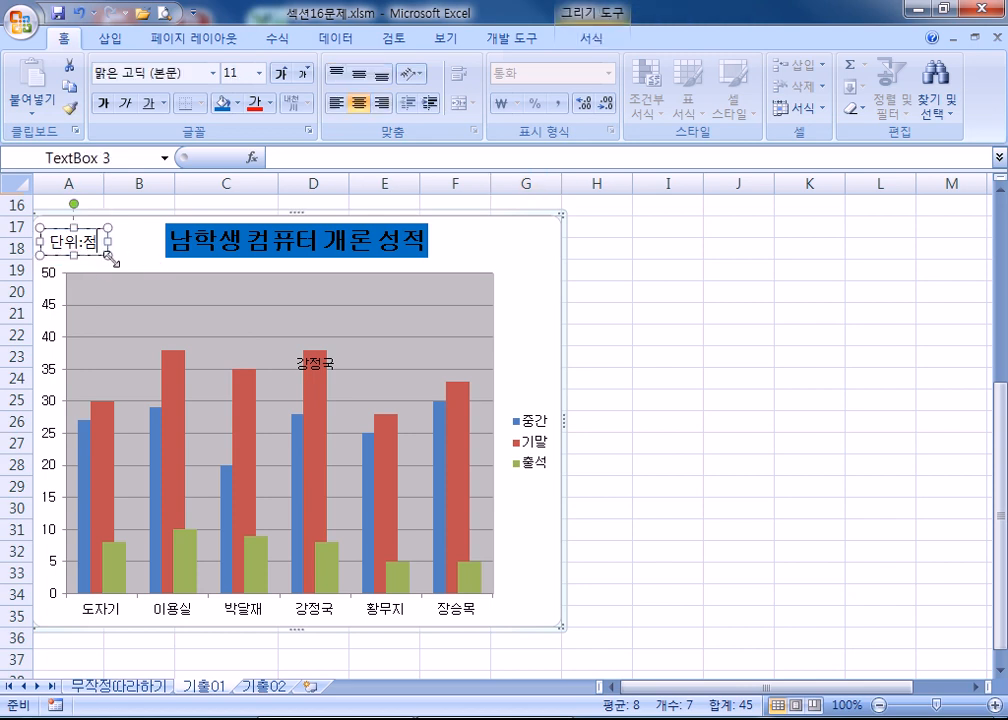
click(95, 258)
click(95, 255)
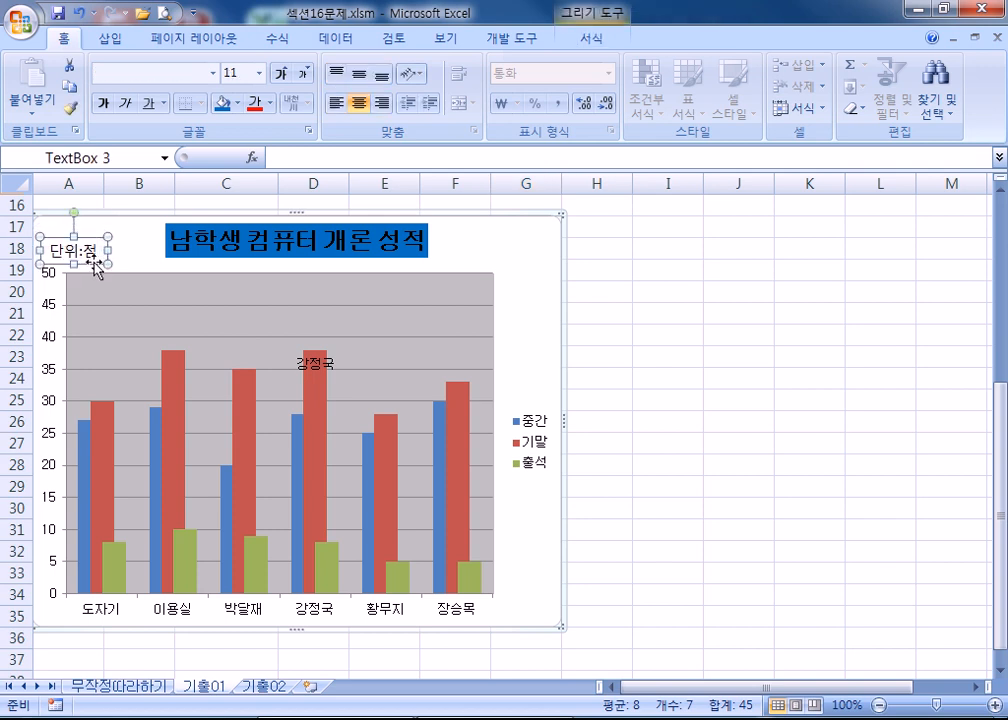
click(133, 252)
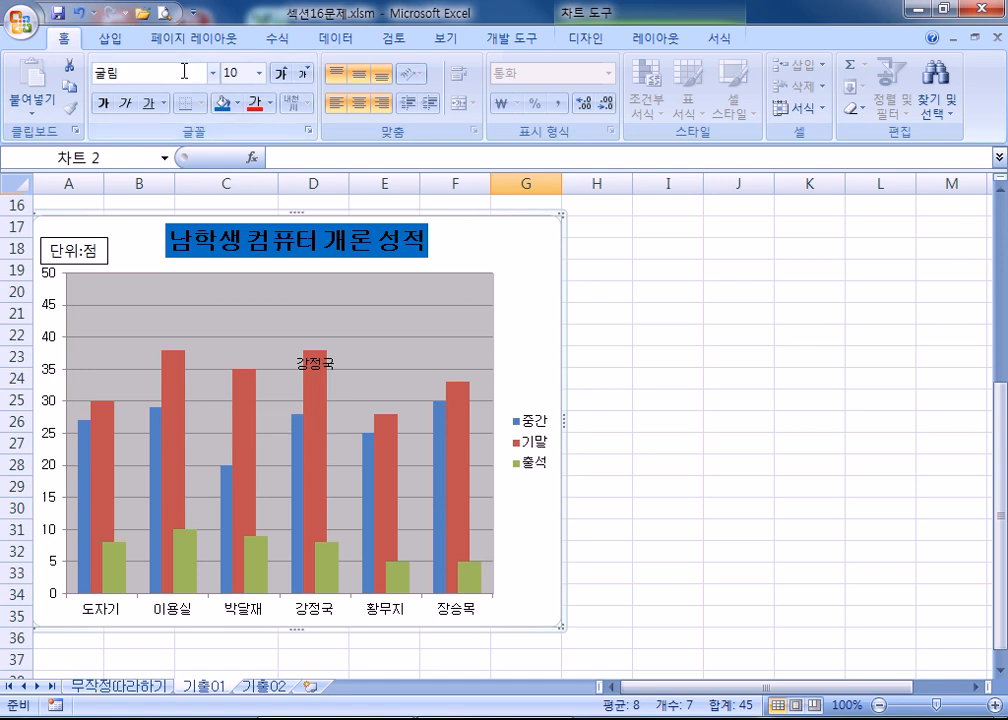
Insert a horizontal text box in the chart to the right of the title and enter 단위:점 in it
double_click(535, 244)
click(110, 40)
click(208, 85)
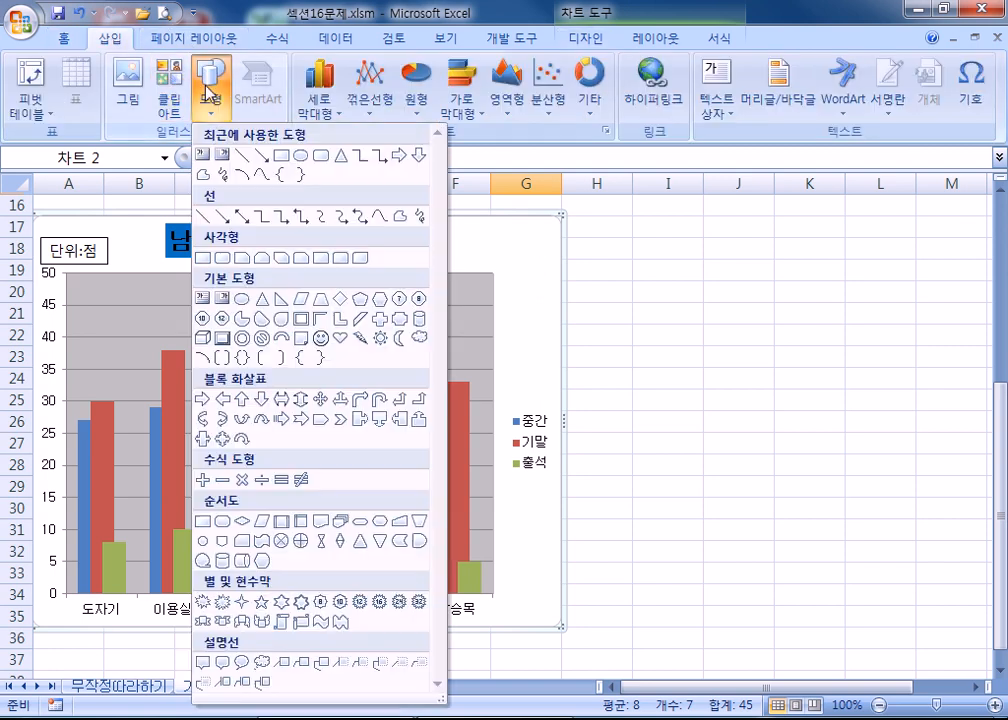
click(205, 296)
drag(432, 224, 549, 271)
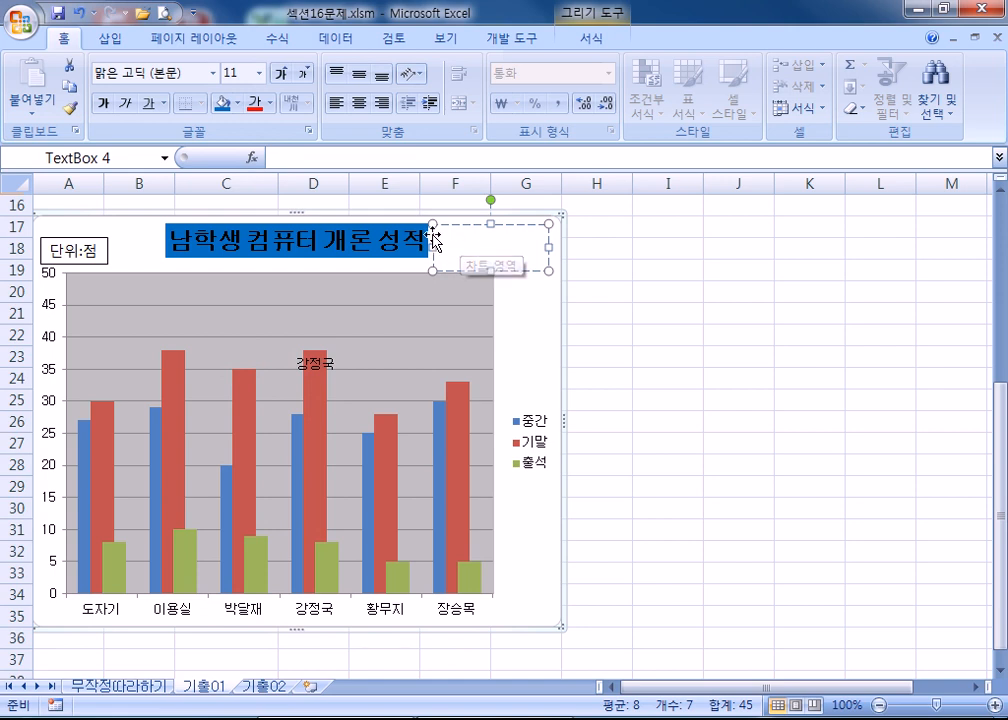
text(단우ㅣ:ㅇ)
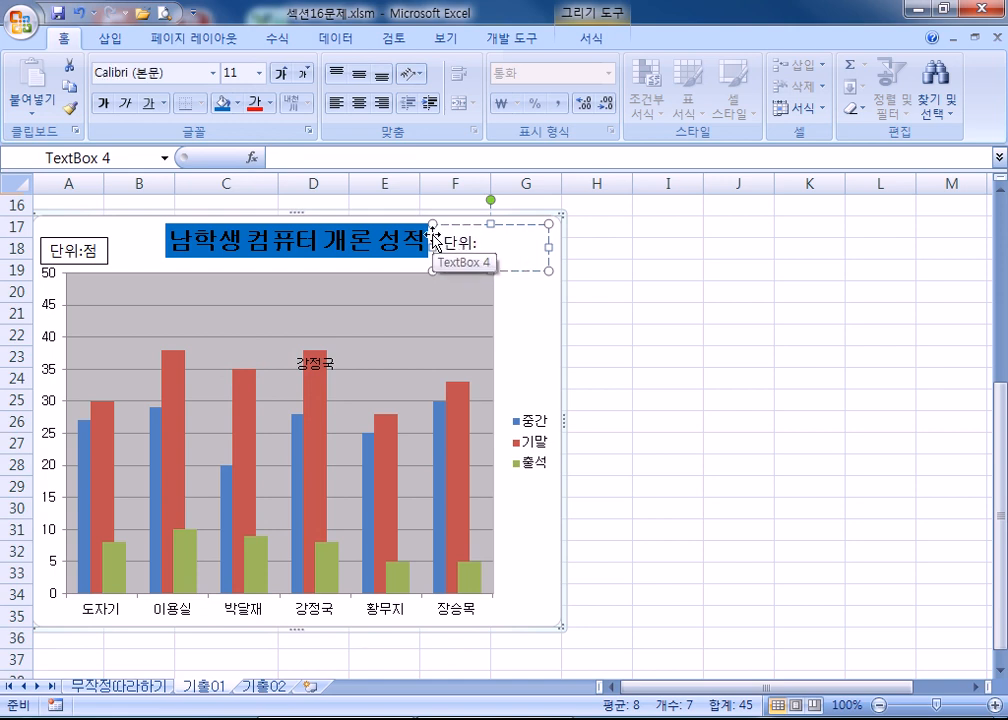
key(BackSpace)
text(점)
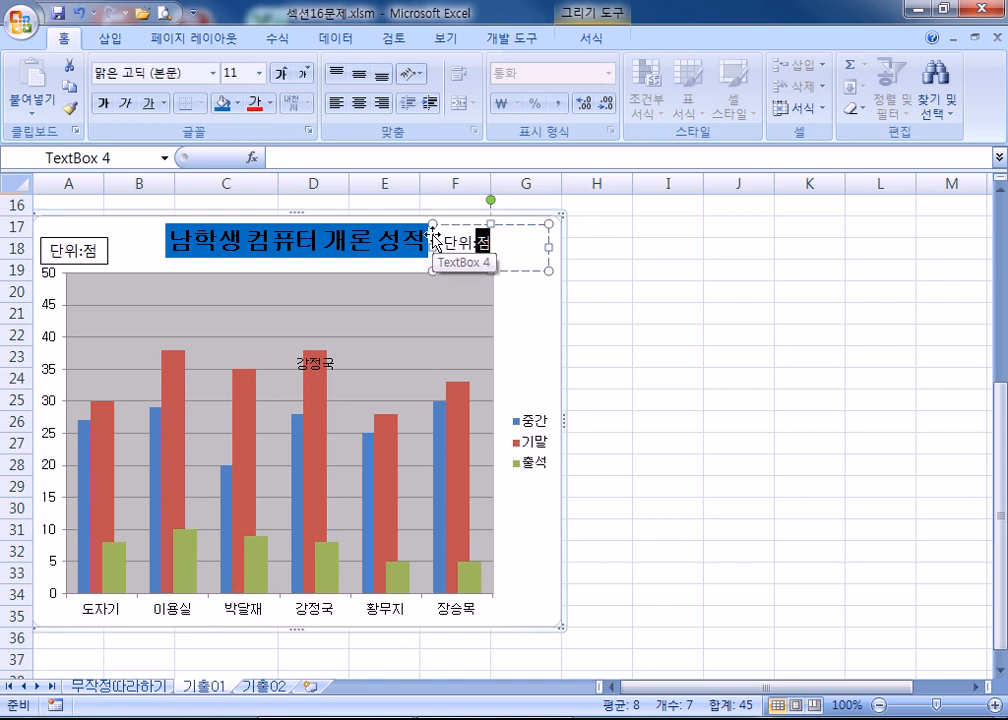
Make the new text box resize automatically to fit its text
click(519, 270)
key(ctrl+1)
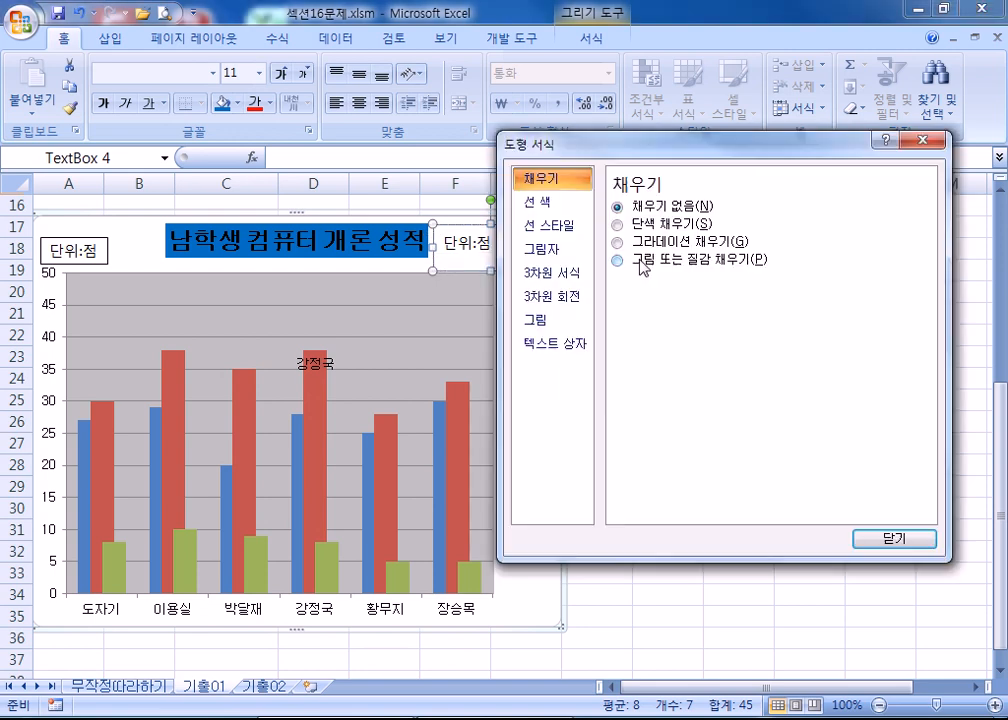
click(570, 347)
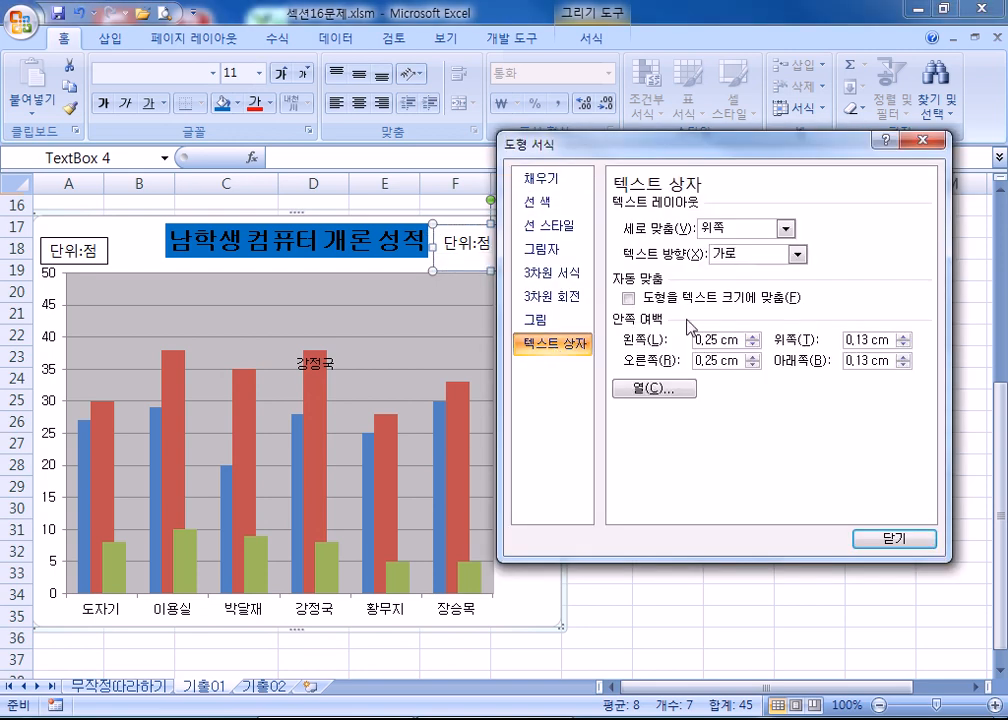
click(656, 299)
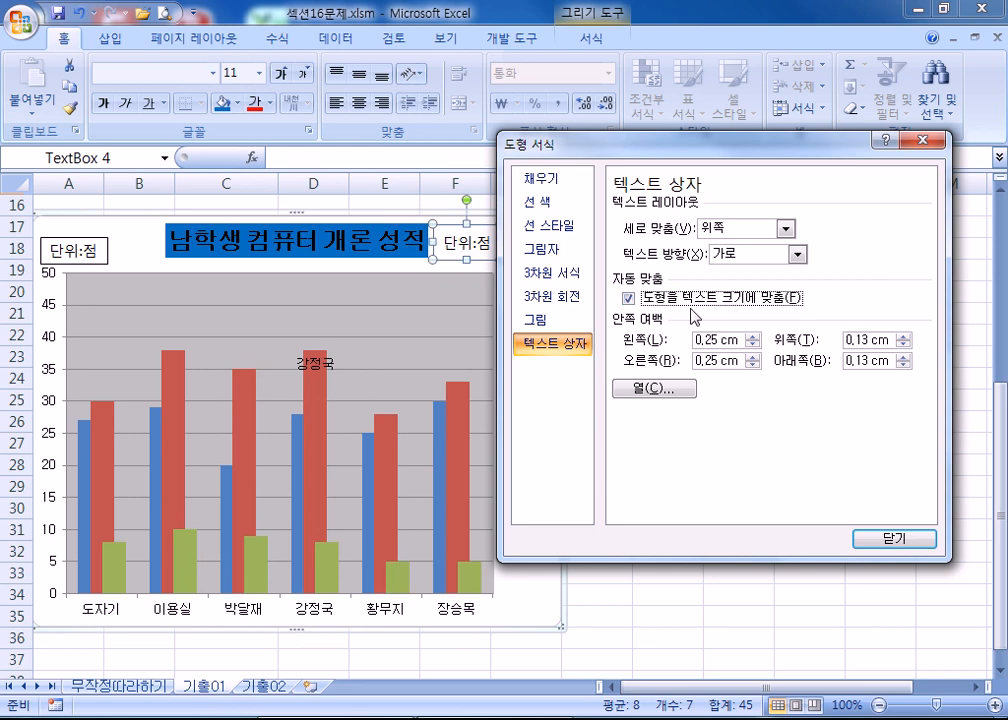
drag(714, 152, 769, 121)
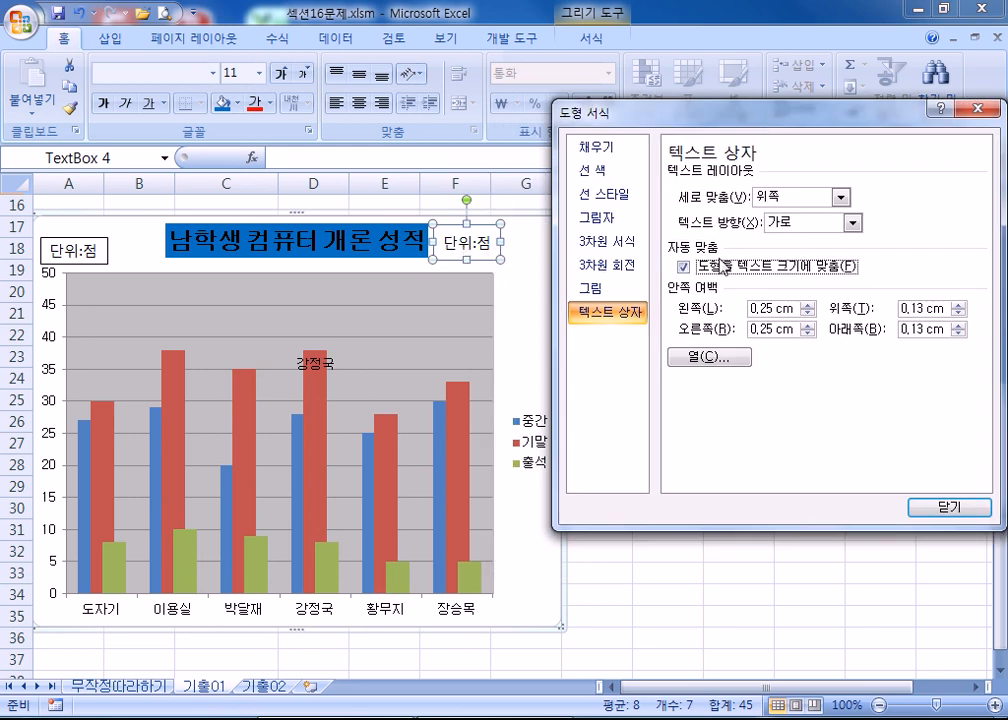
Give the new 단위:점 text box a solid black outline
click(600, 170)
click(706, 192)
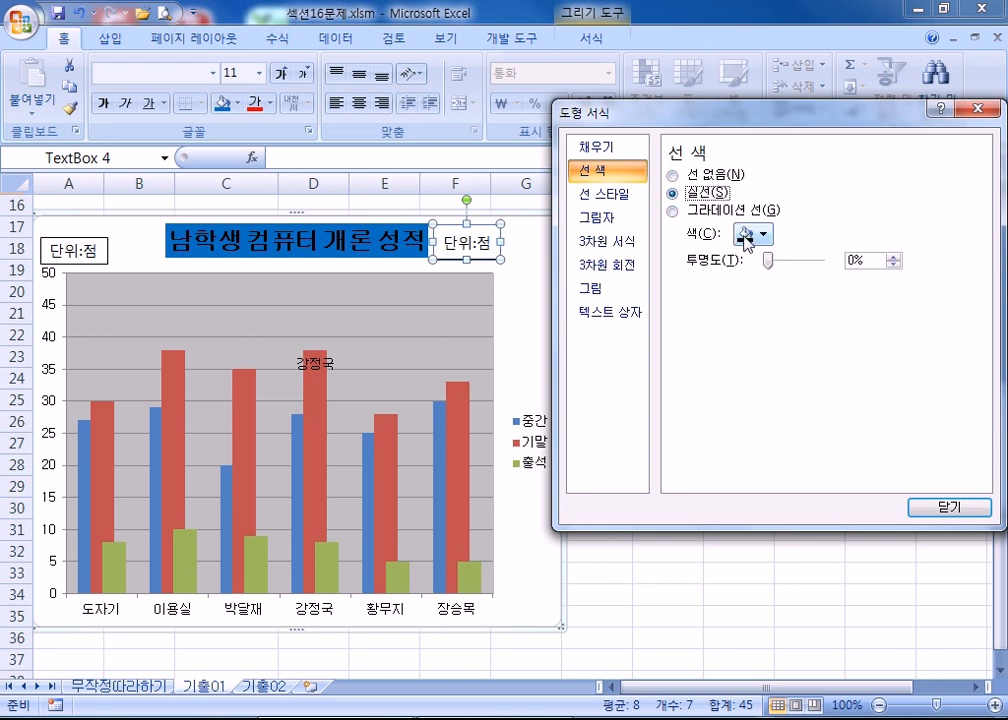
click(752, 233)
click(538, 292)
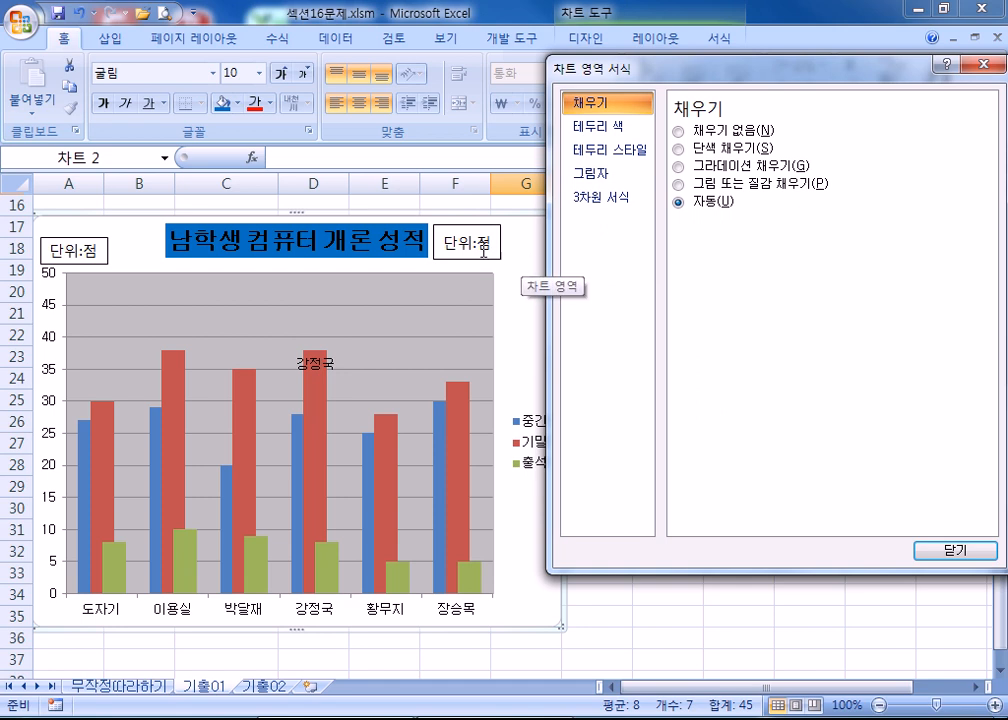
Move the new text box from the title's right side to directly beside the original 단위:점 box
drag(486, 254, 216, 253)
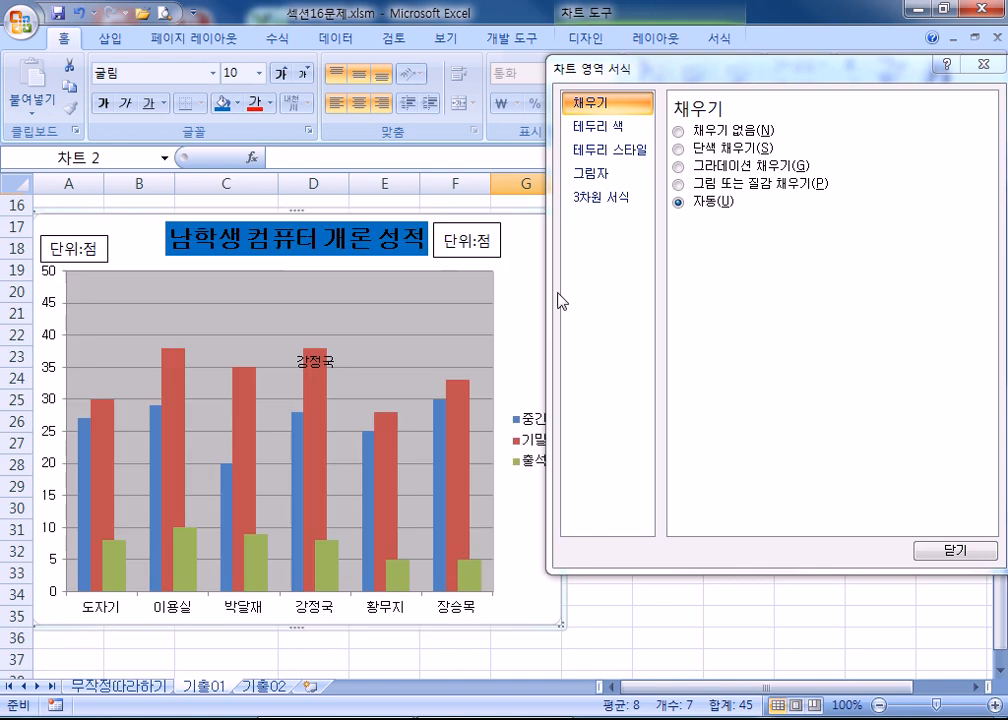
click(494, 253)
click(495, 262)
click(493, 255)
drag(480, 259, 160, 270)
click(278, 326)
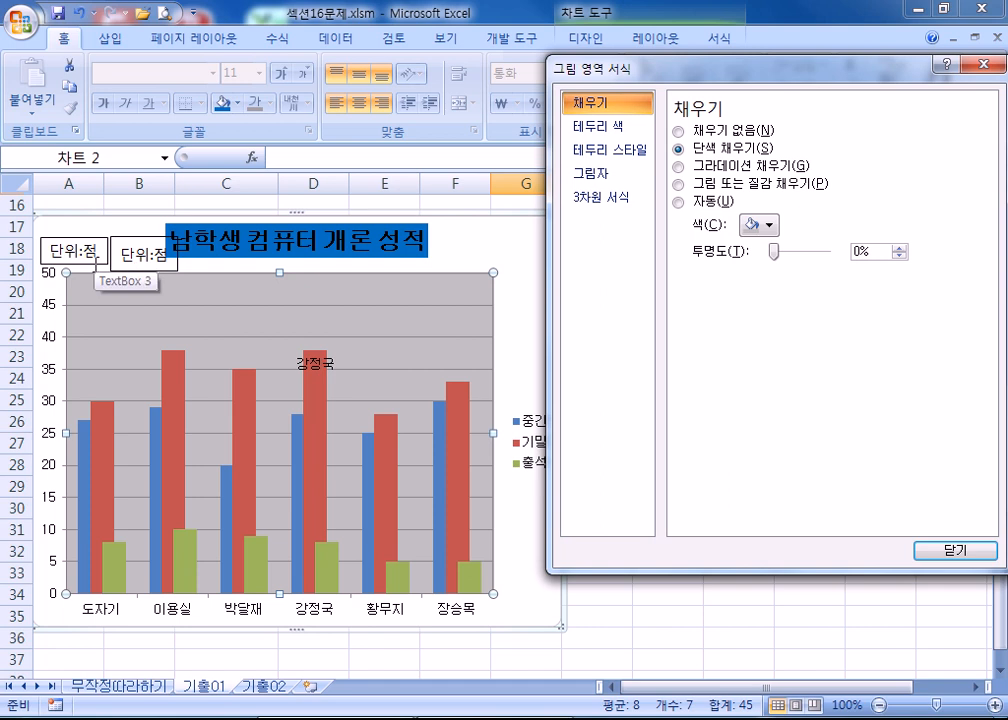
Set the top and bottom internal margins of the second 단위:점 text box to 0 cm
click(150, 262)
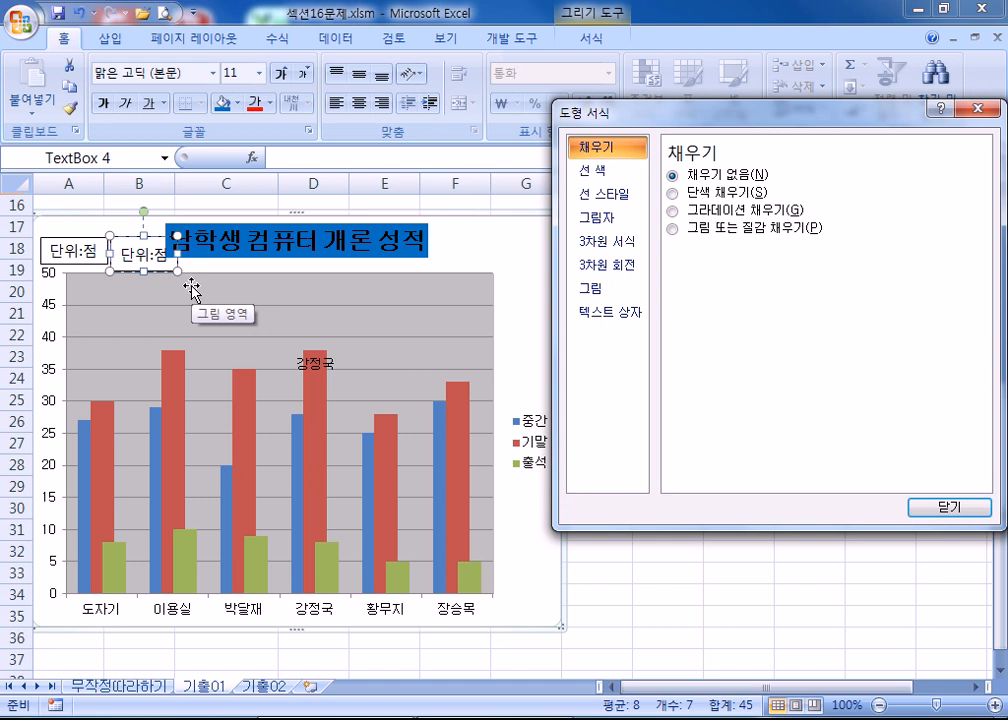
click(615, 312)
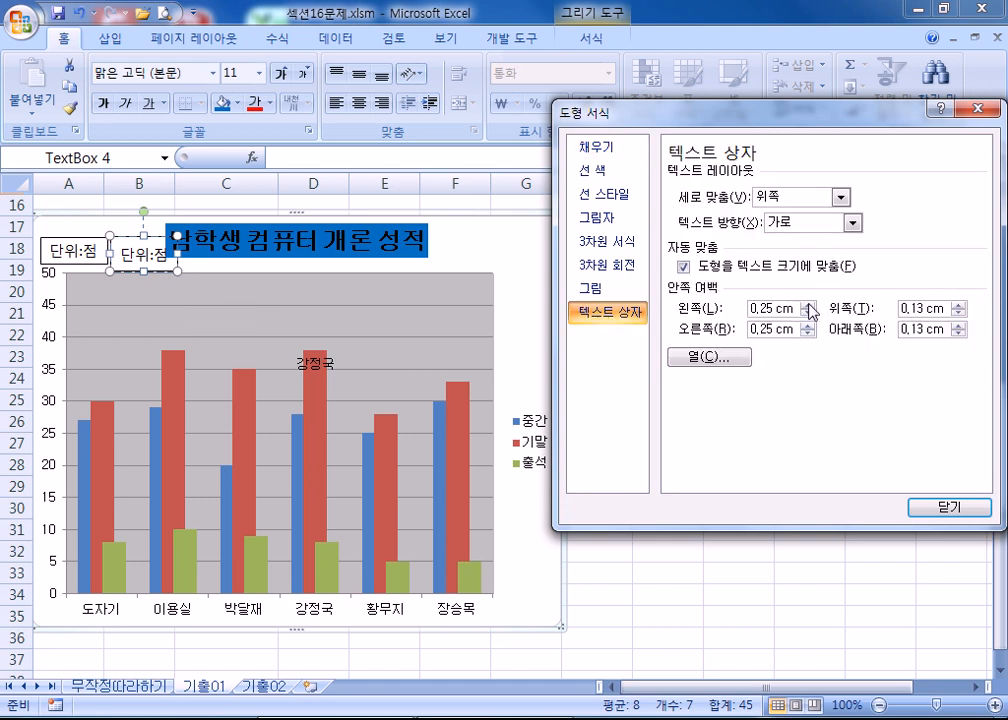
click(958, 313)
click(958, 313)
click(958, 333)
click(958, 333)
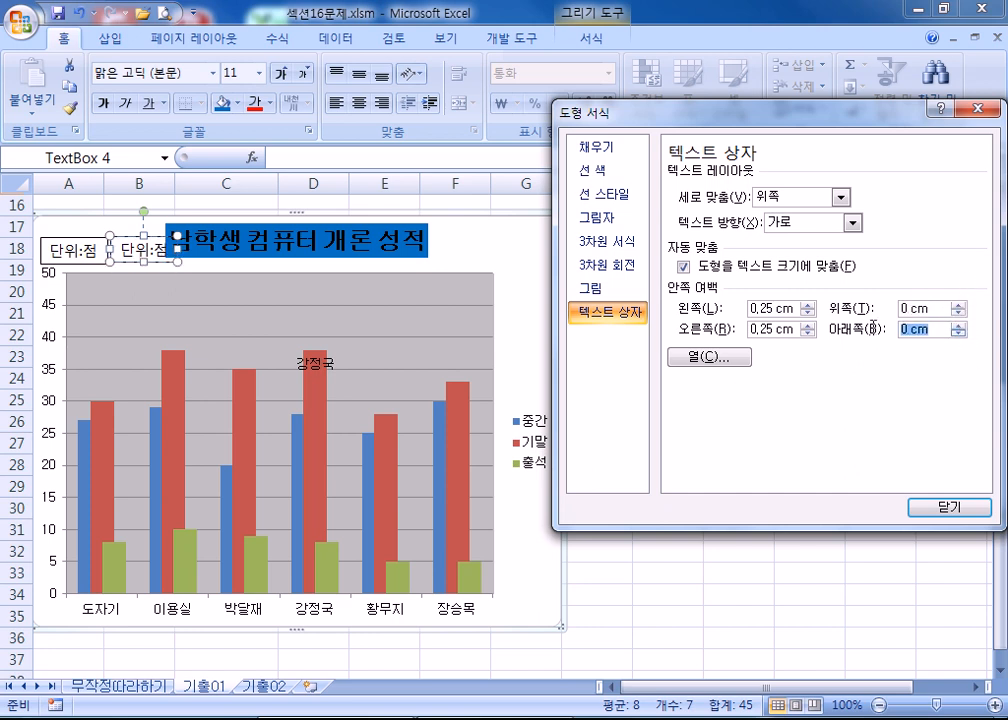
click(276, 260)
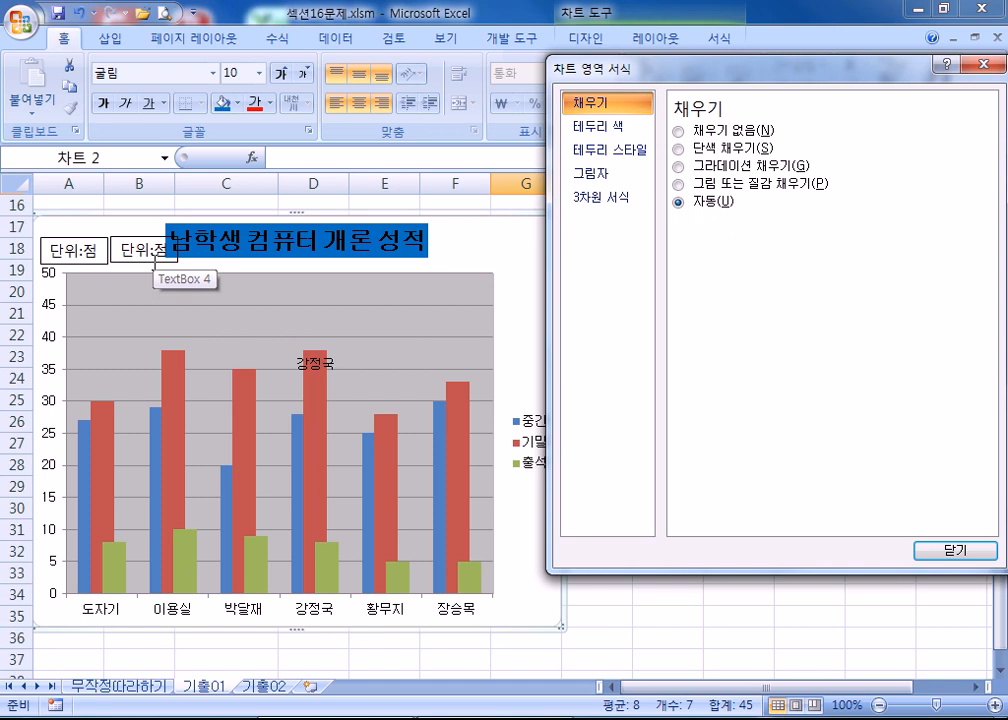
Move the second 단위:점 text box to the empty space on the right side of the chart title
click(154, 263)
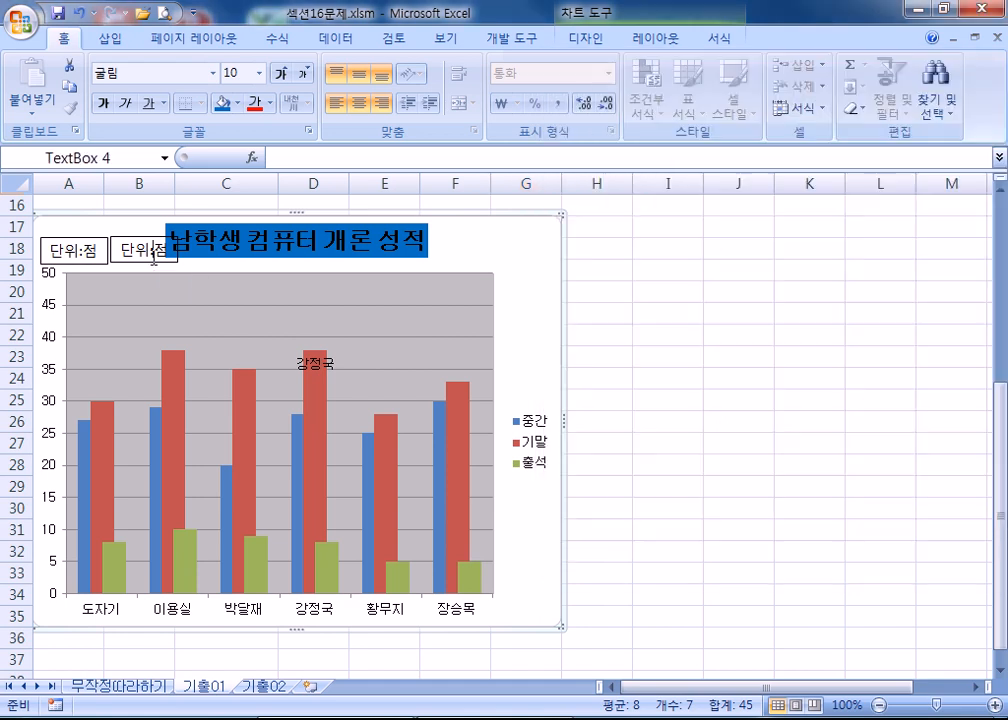
drag(148, 263, 508, 260)
click(517, 285)
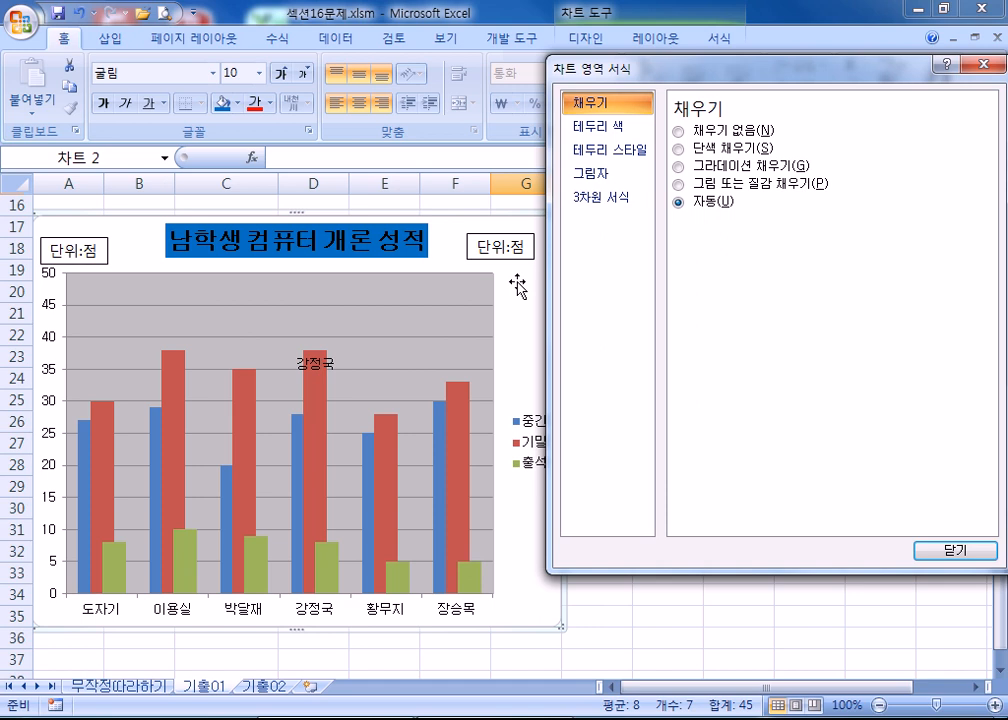
Delete the second 단위:점 text box beside the chart title, keeping the original one
click(942, 554)
click(529, 256)
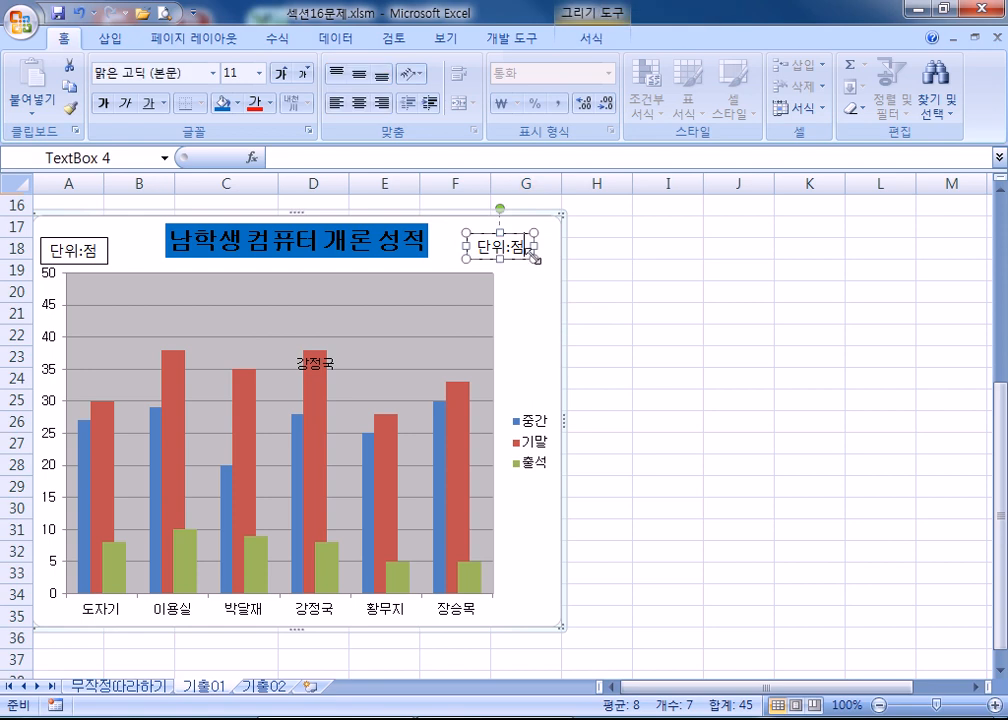
key(Delete)
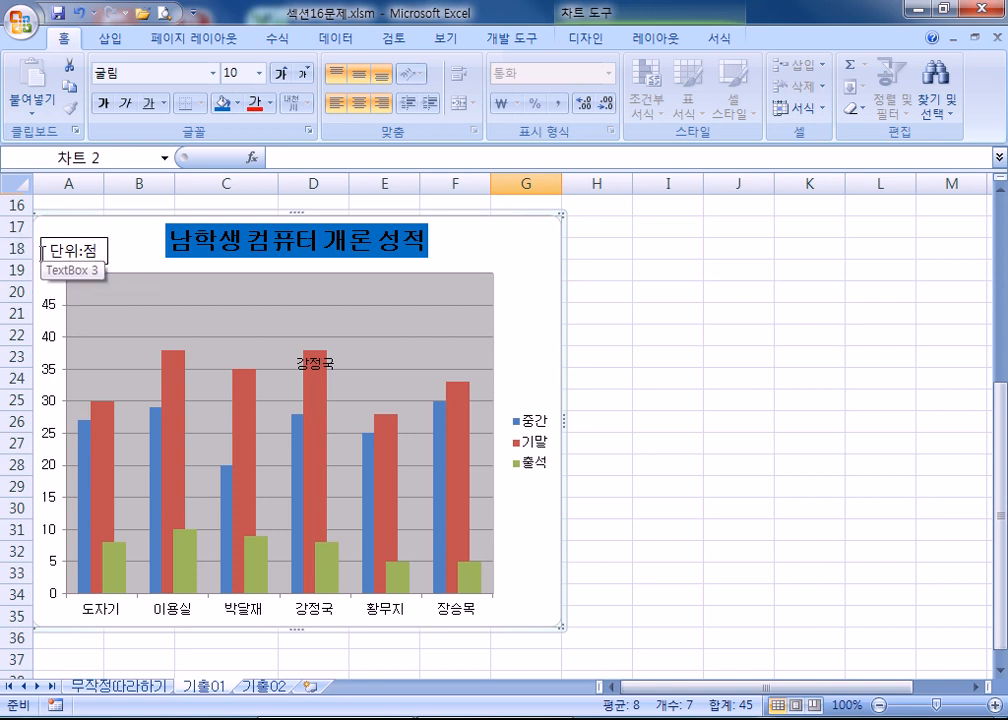
Switch to the 기출02 sheet and look over its sales table and line chart
scroll(42, 243, down, 2)
scroll(119, 423, up, 3)
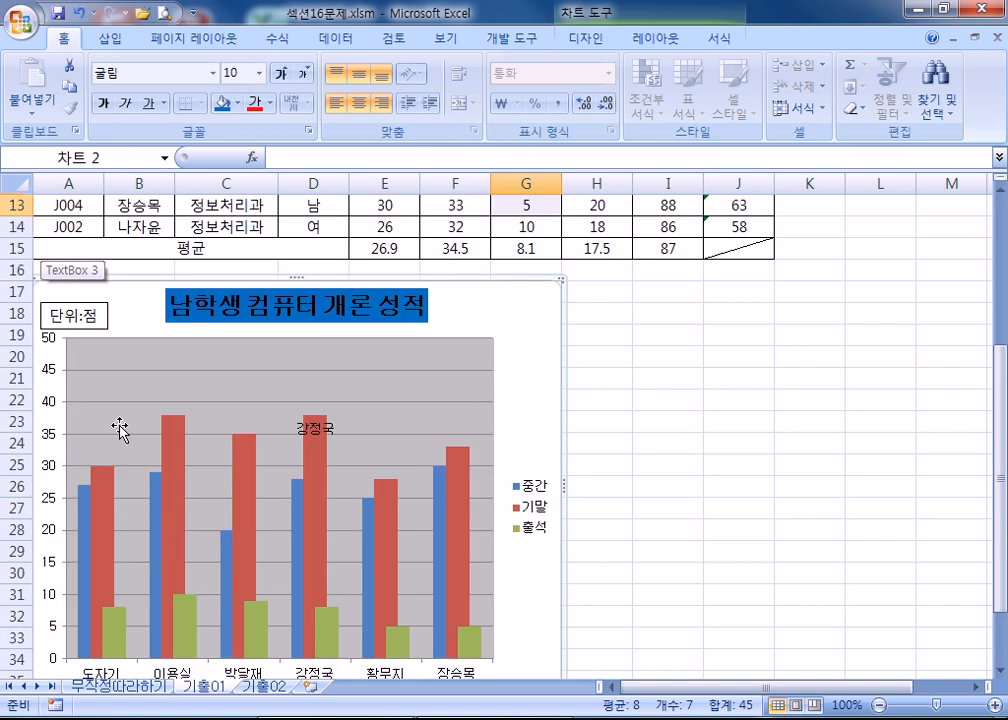
click(267, 688)
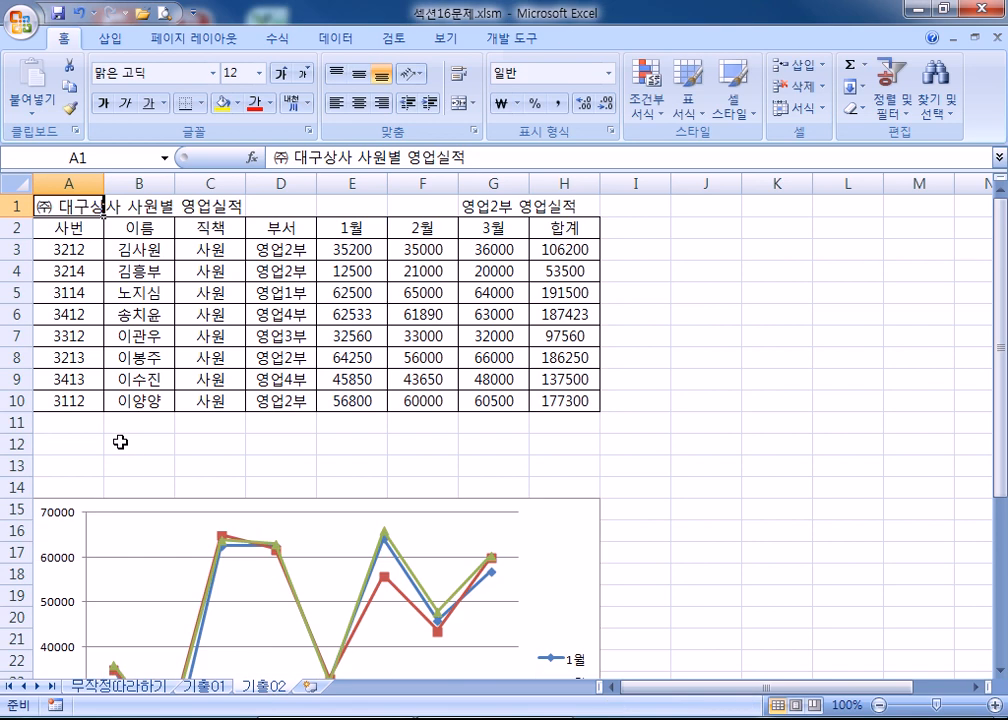
scroll(697, 513, down, 4)
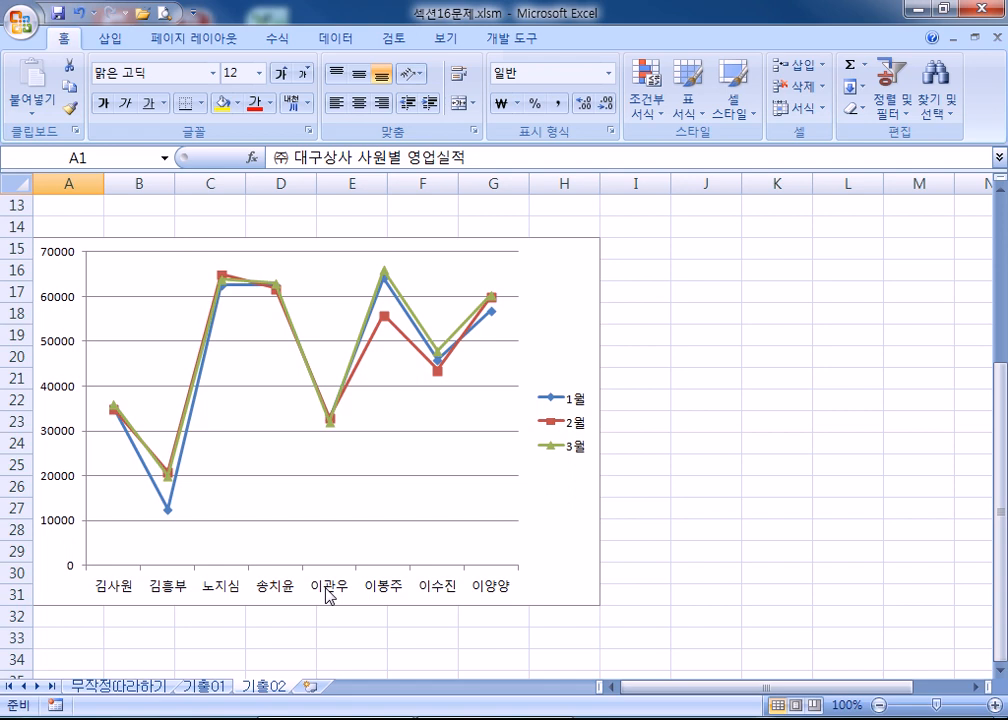
scroll(329, 597, up, 4)
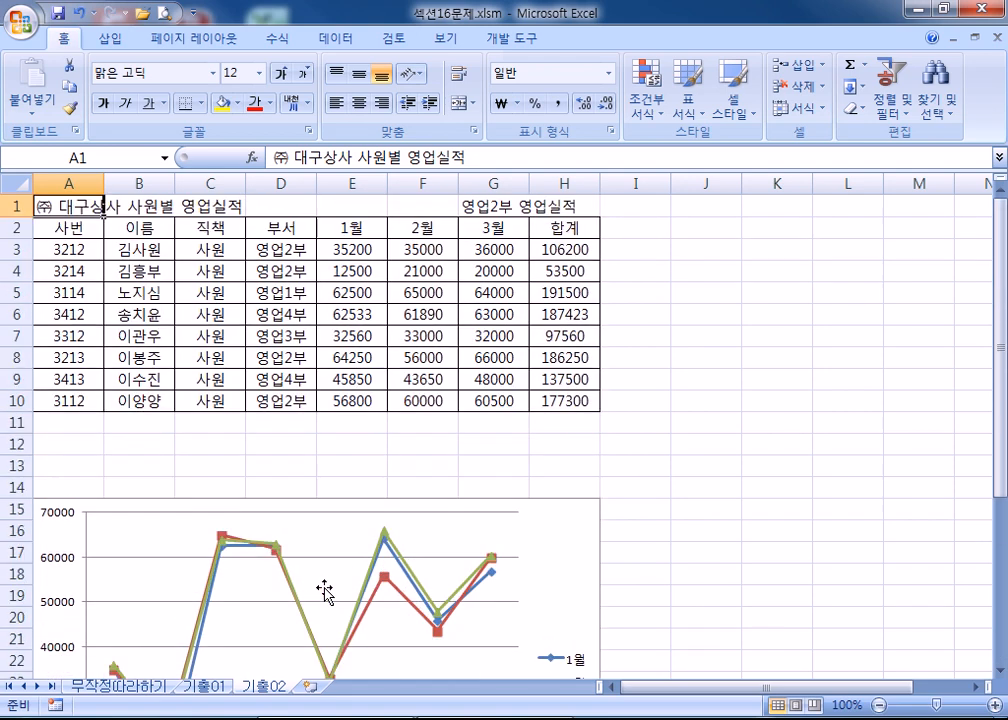
scroll(329, 597, down, 4)
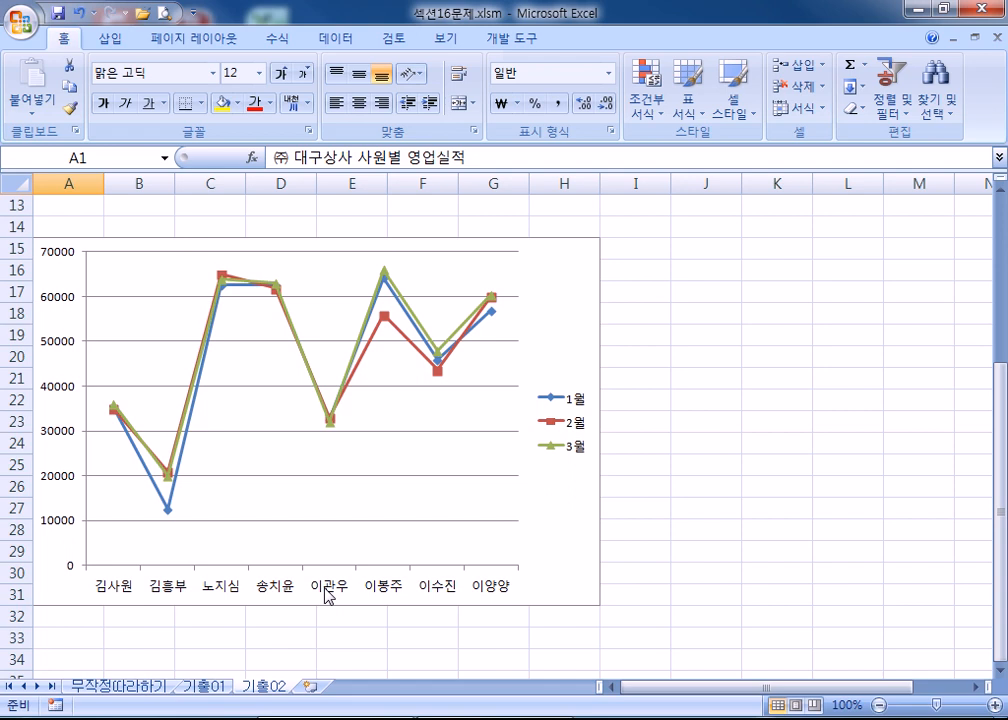
Start redefining the line chart's data range with the name cells B2:B4, B8 and B10
click(565, 275)
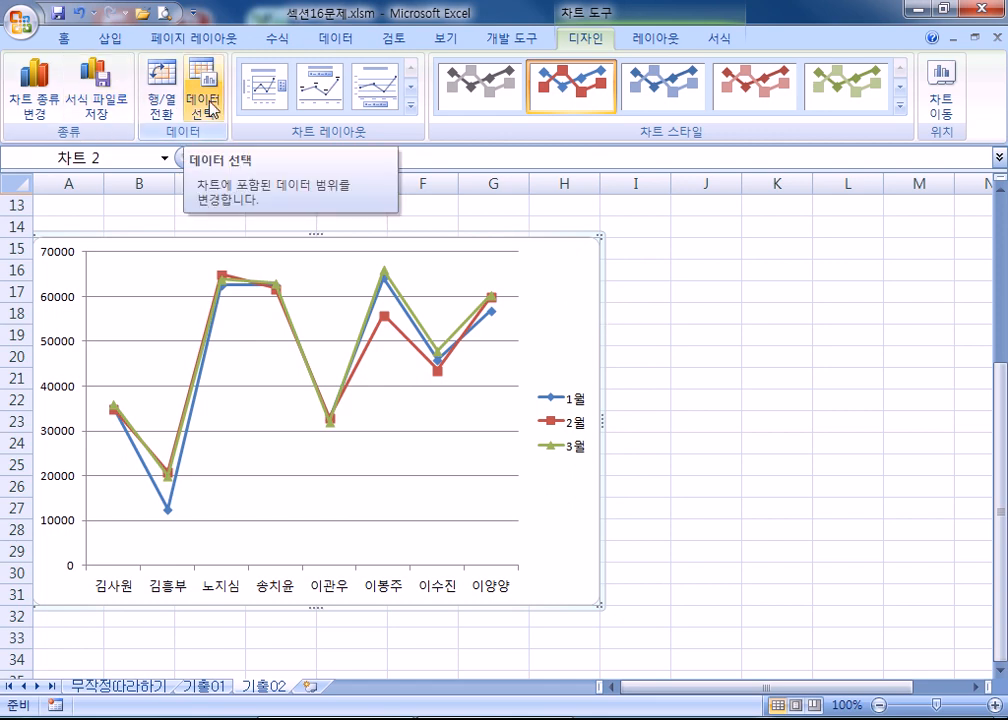
right_click(557, 273)
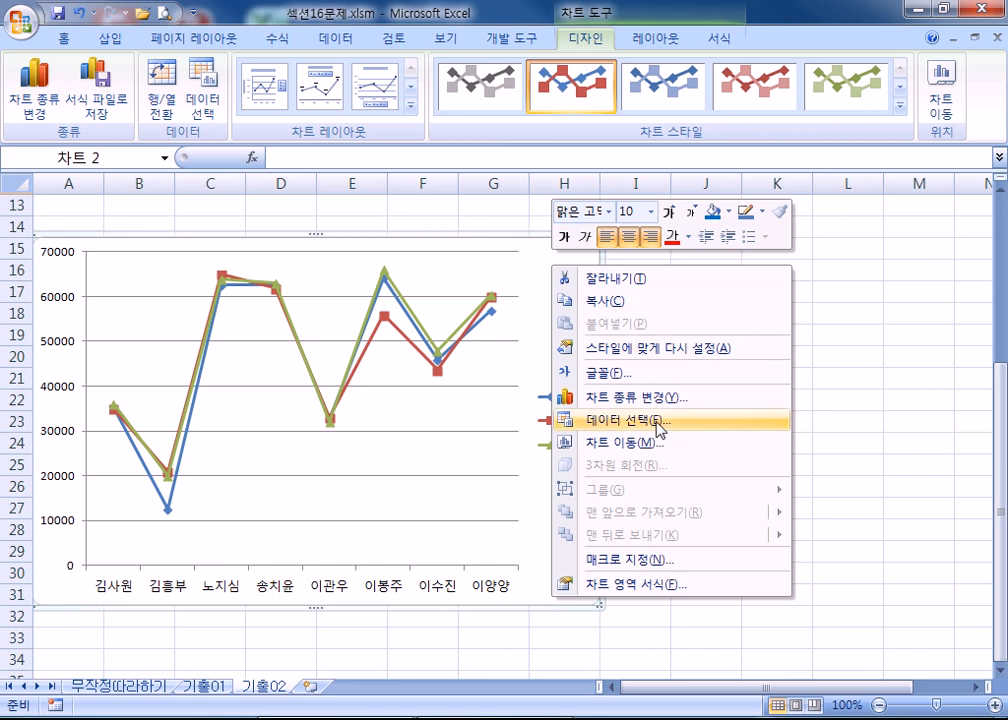
click(205, 88)
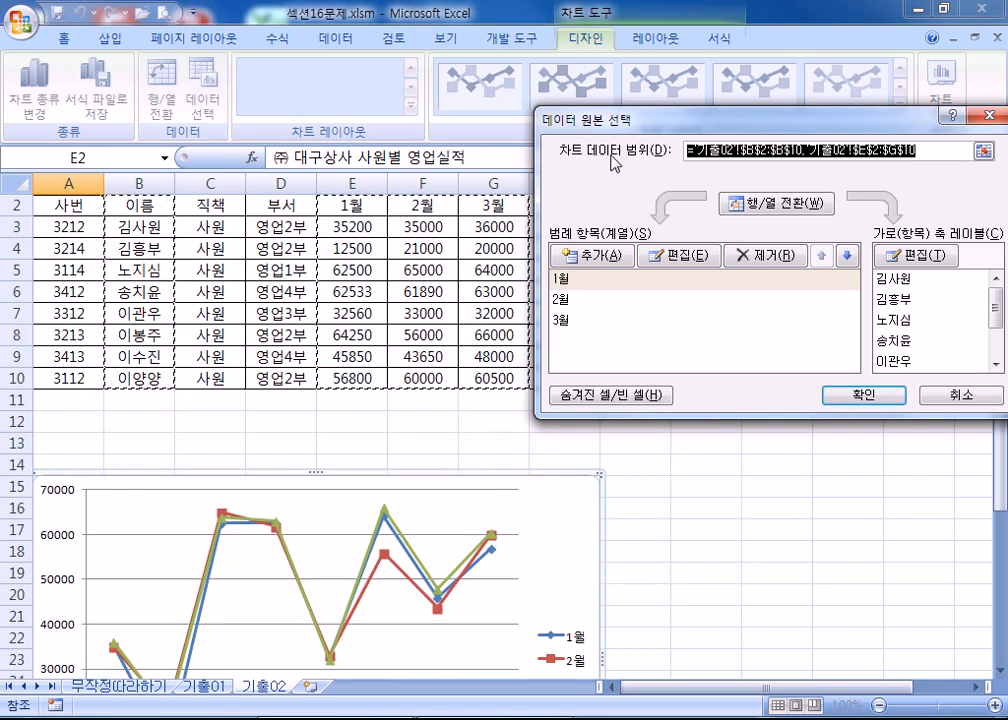
scroll(477, 296, up, 1)
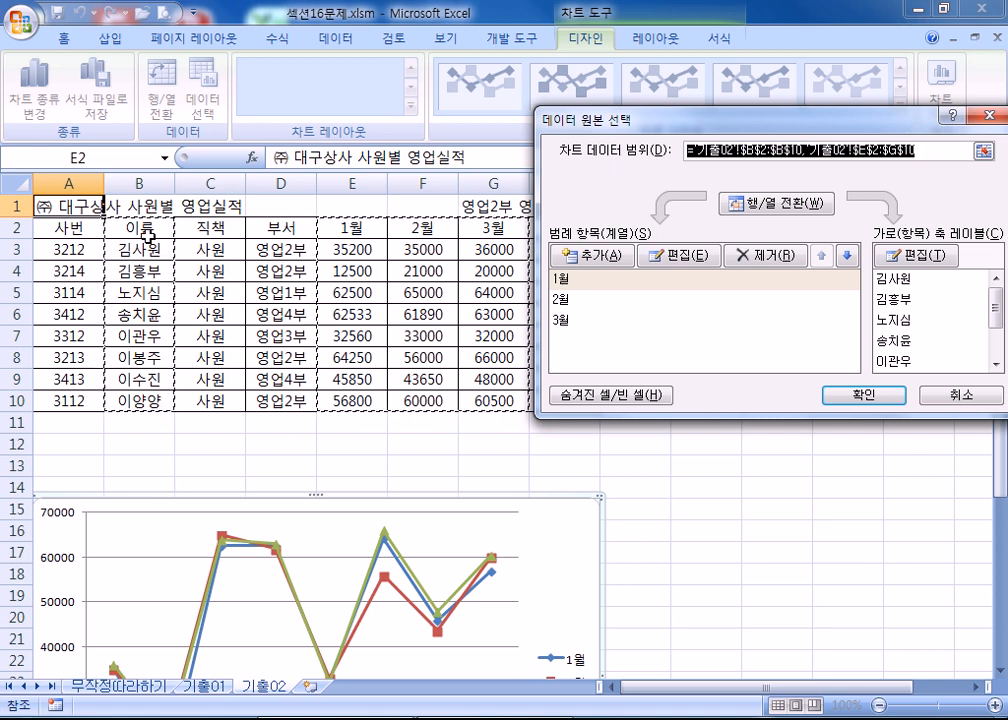
drag(148, 228, 147, 270)
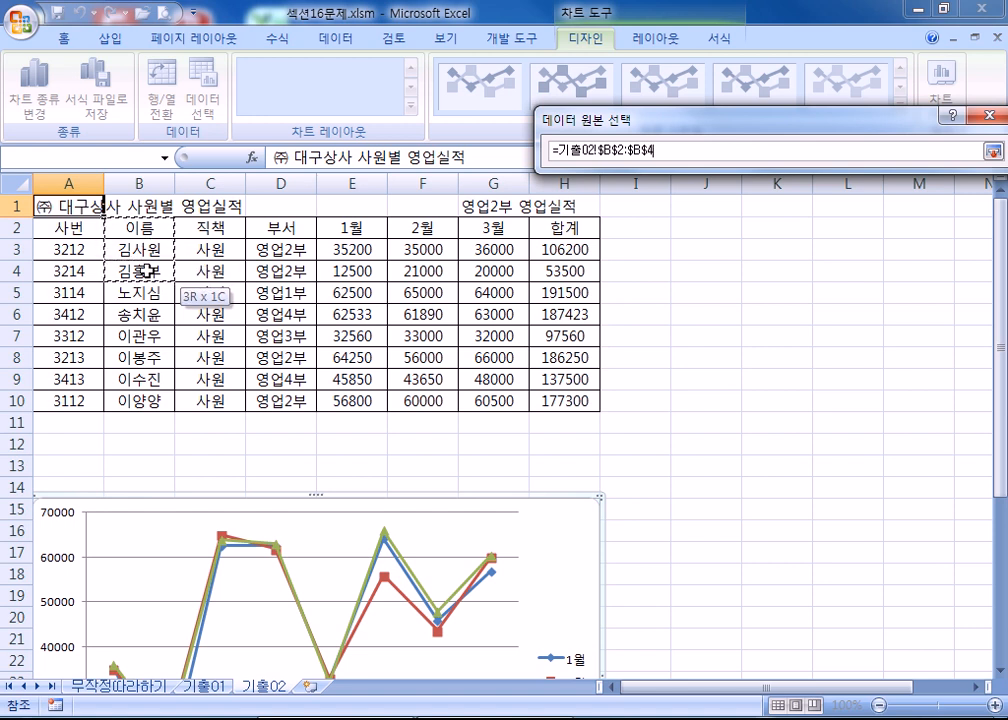
drag(147, 270, 147, 270)
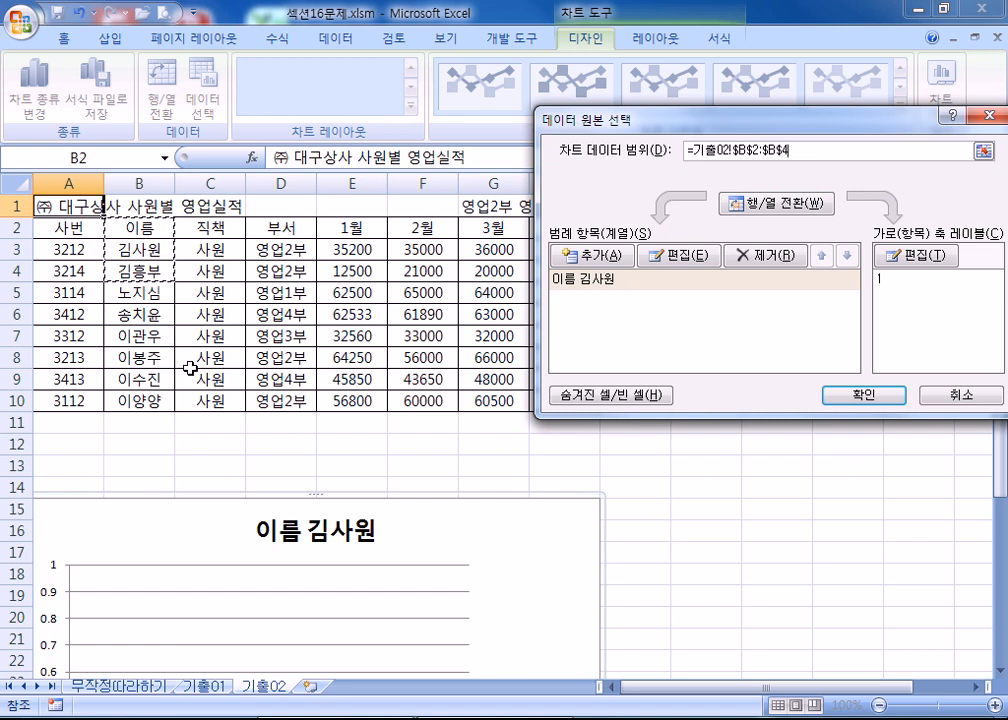
ctrl+click(145, 357)
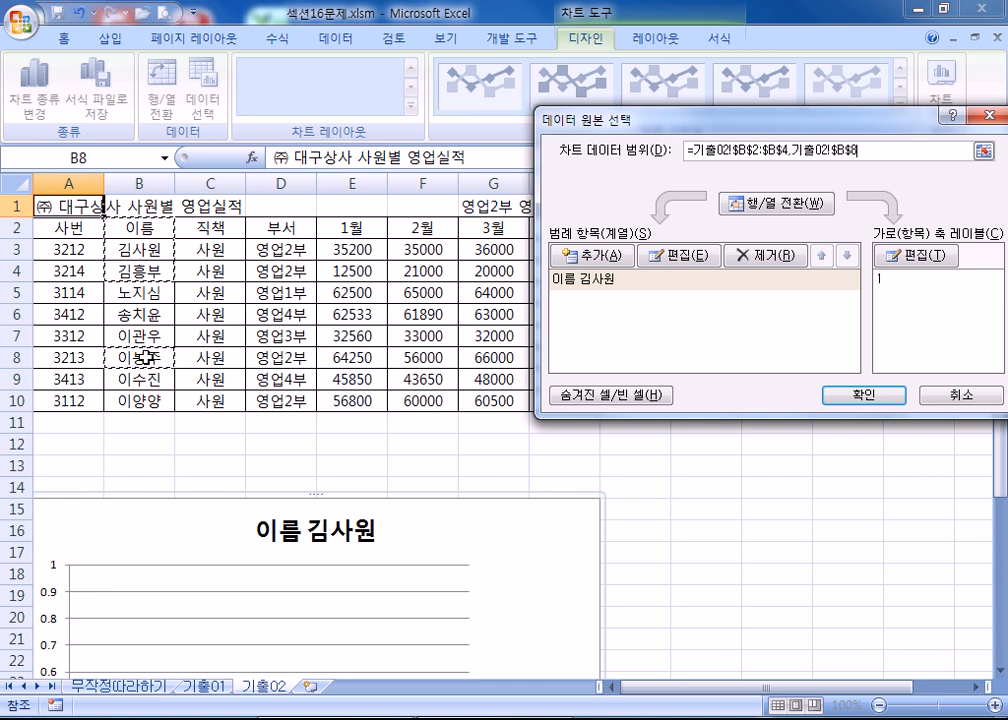
ctrl+click(142, 400)
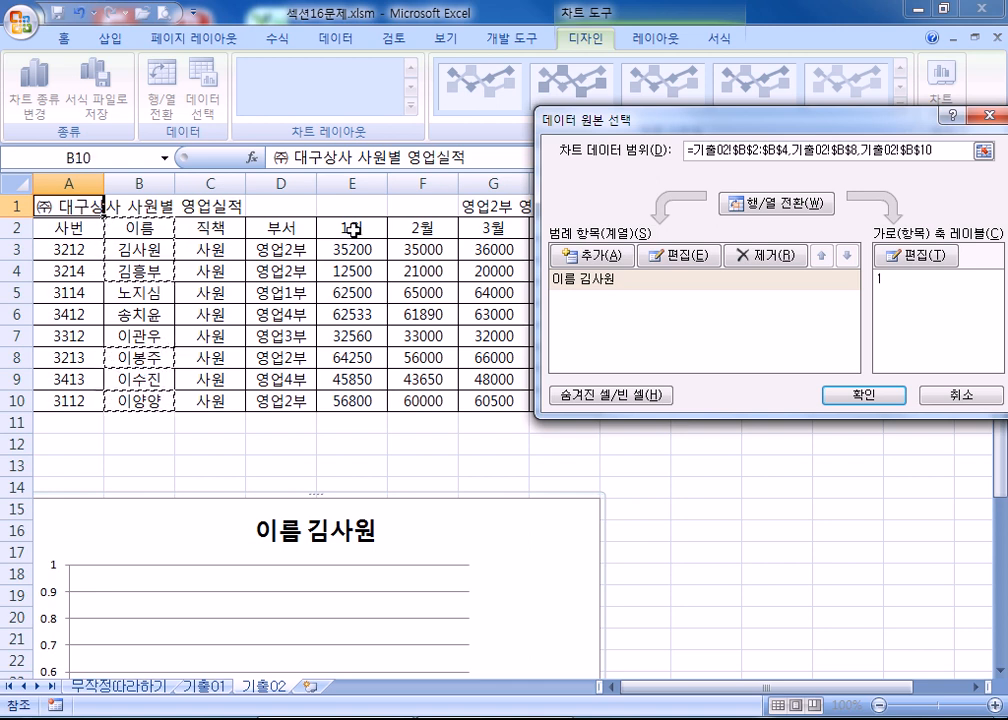
Add the month cells E2:G4, E8:G8 and E10:G10 to the chart data range and apply it
drag(352, 229, 494, 267)
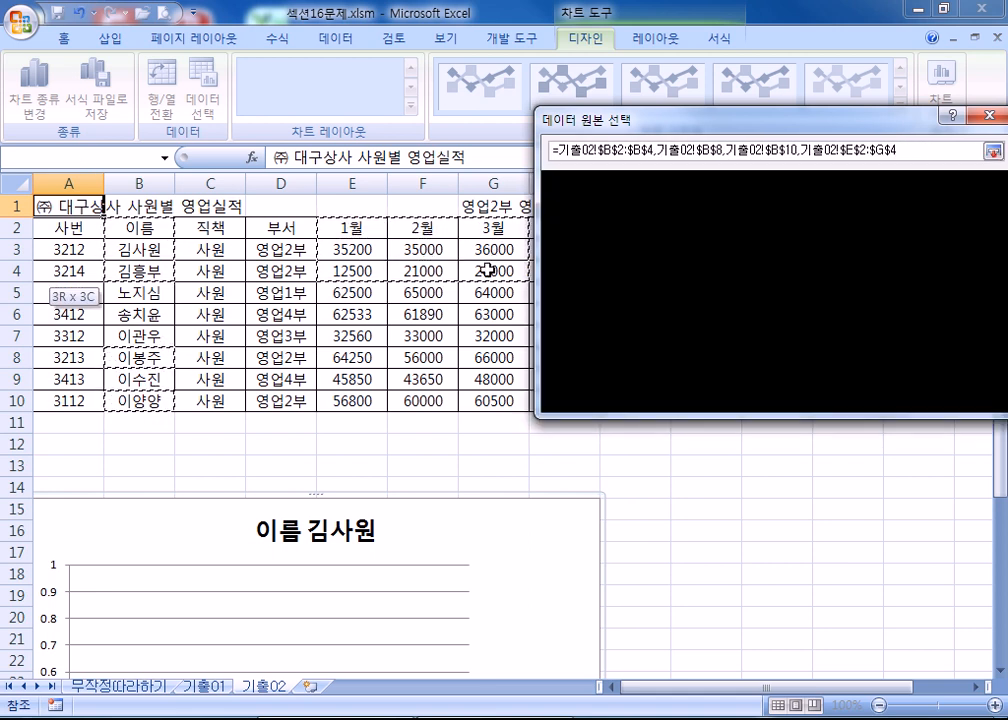
drag(337, 358, 481, 356)
drag(350, 402, 501, 403)
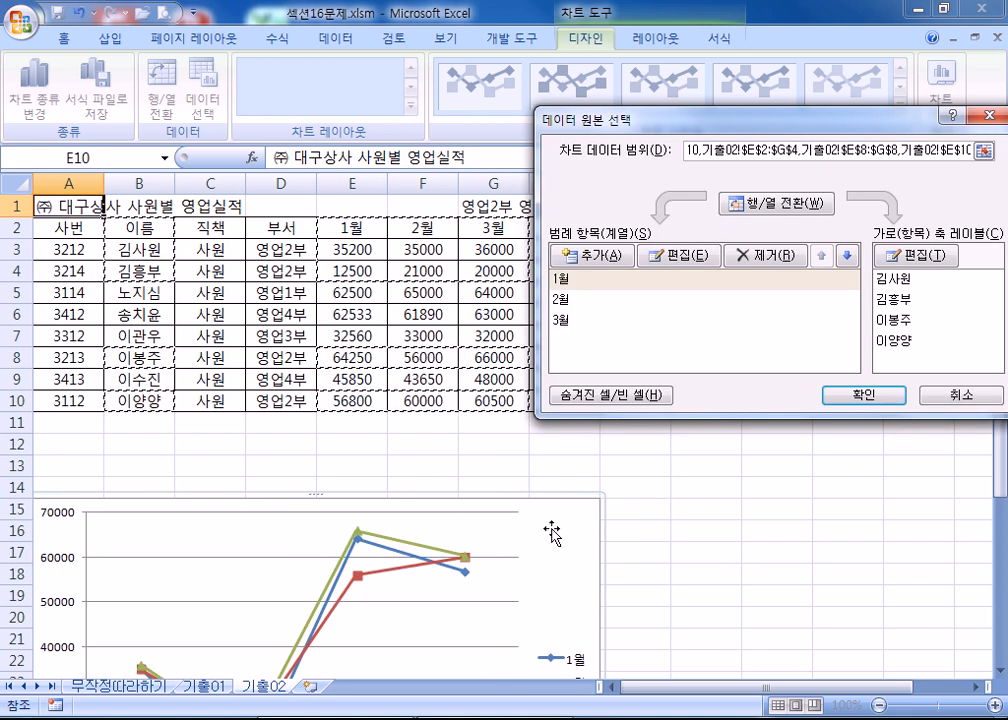
scroll(551, 529, down, 4)
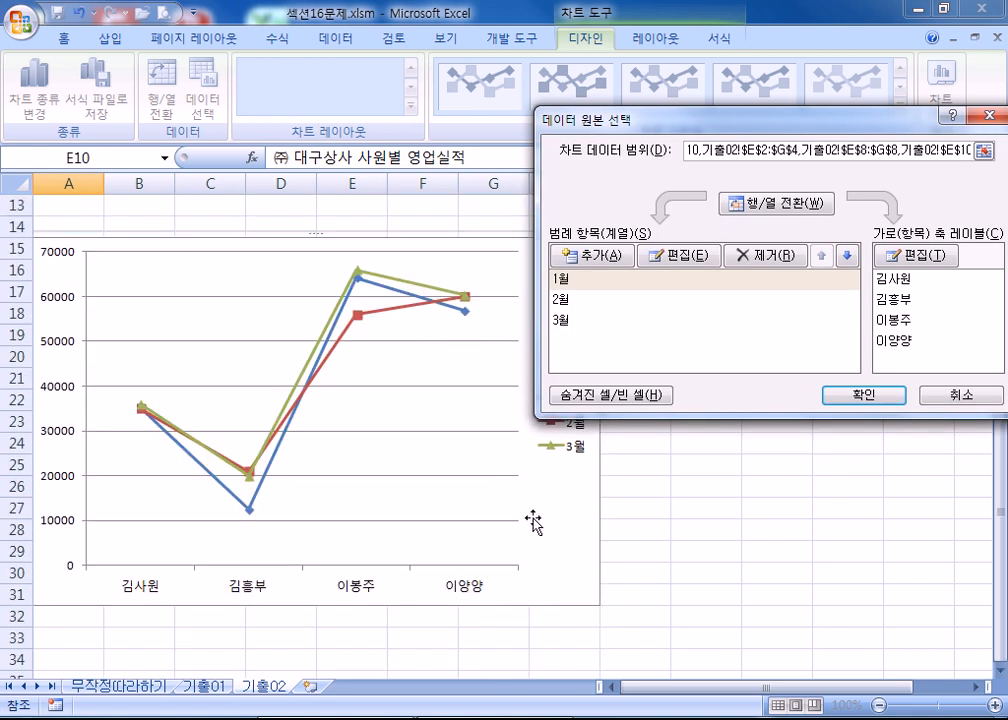
scroll(533, 522, up, 4)
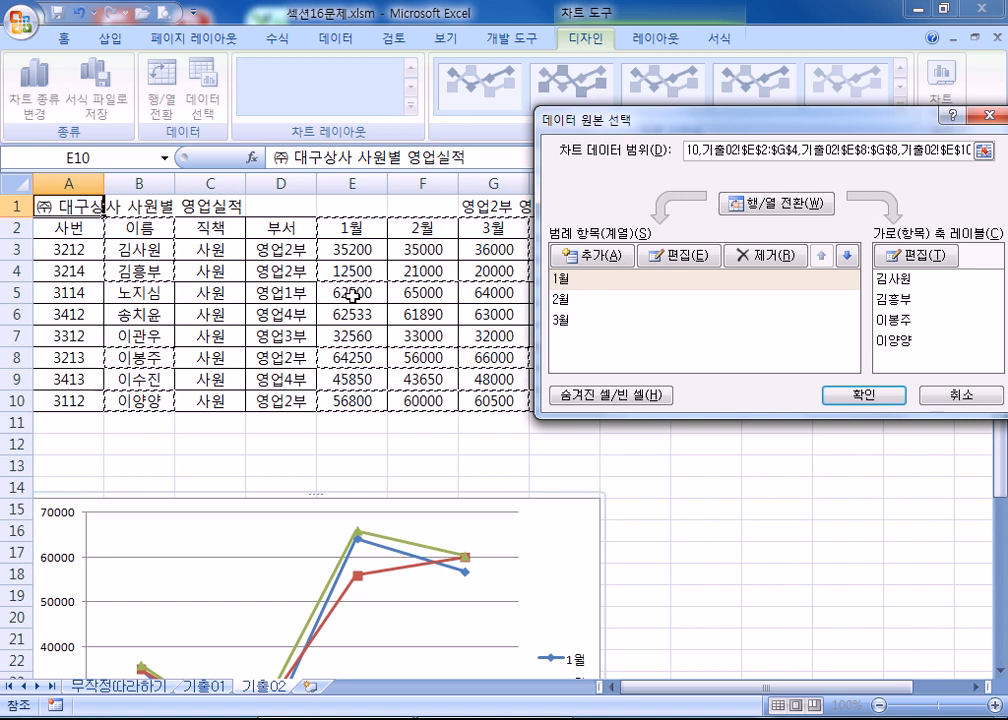
key(Return)
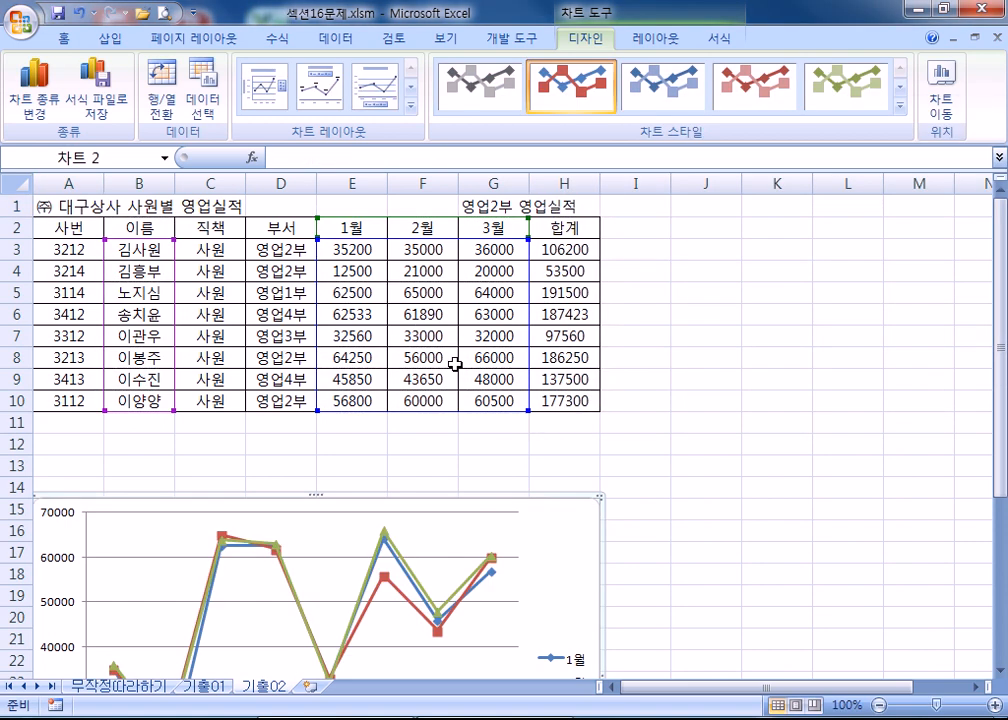
Reselect the line chart's source data, beginning with the 이름 header and 영업2부 name cells B2:B4, B8 and B10
scroll(570, 460, down, 3)
scroll(175, 544, down, 2)
scroll(142, 531, up, 5)
click(203, 96)
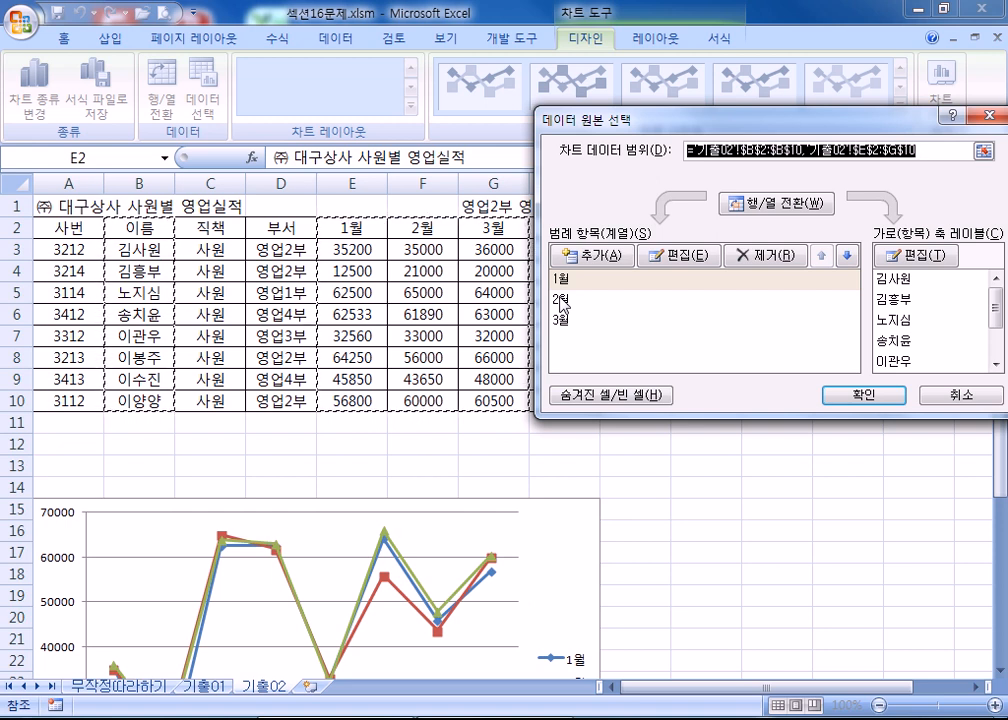
drag(148, 227, 140, 266)
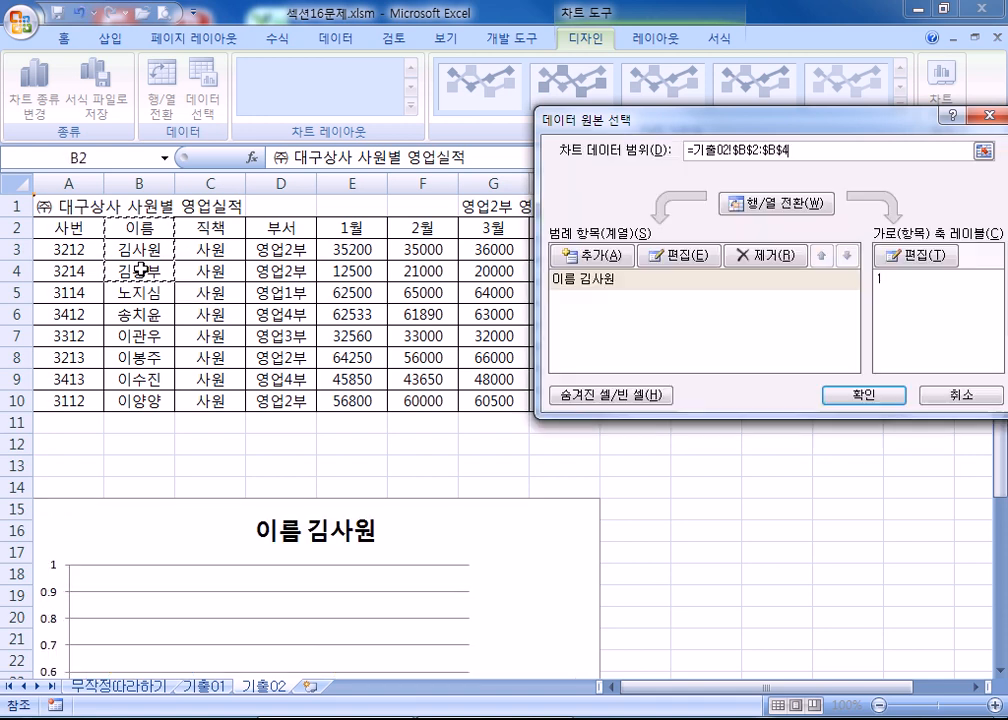
ctrl+click(148, 357)
ctrl+click(142, 400)
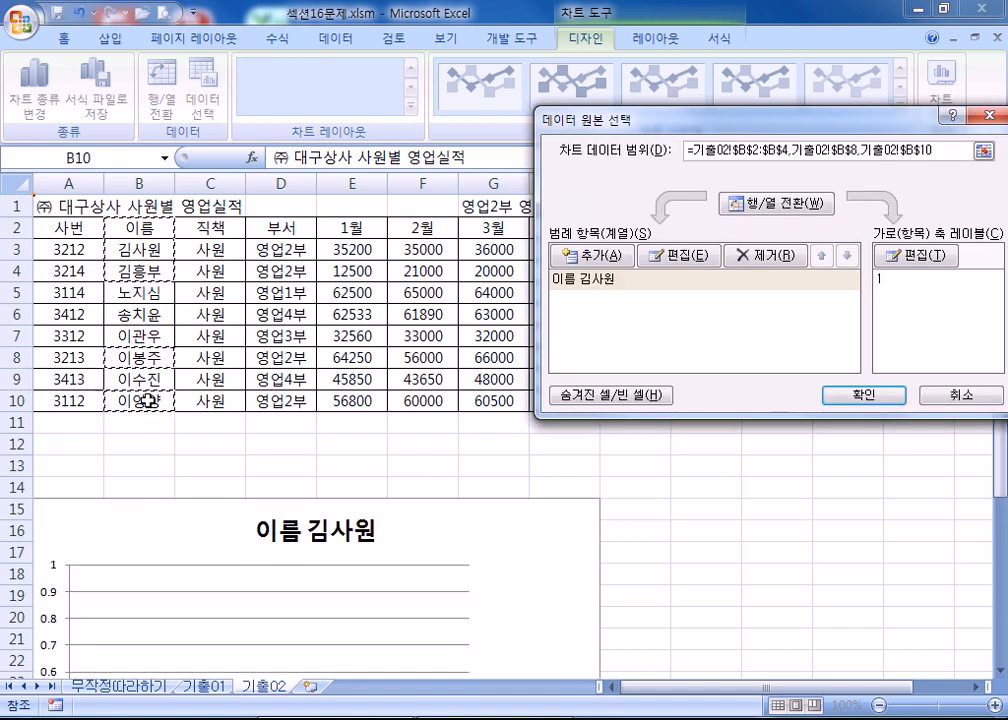
Extend the chart data range with the 1월 to 3월 cells E2:G4, E8:G8 and E10:G10, and apply it
drag(363, 227, 498, 271)
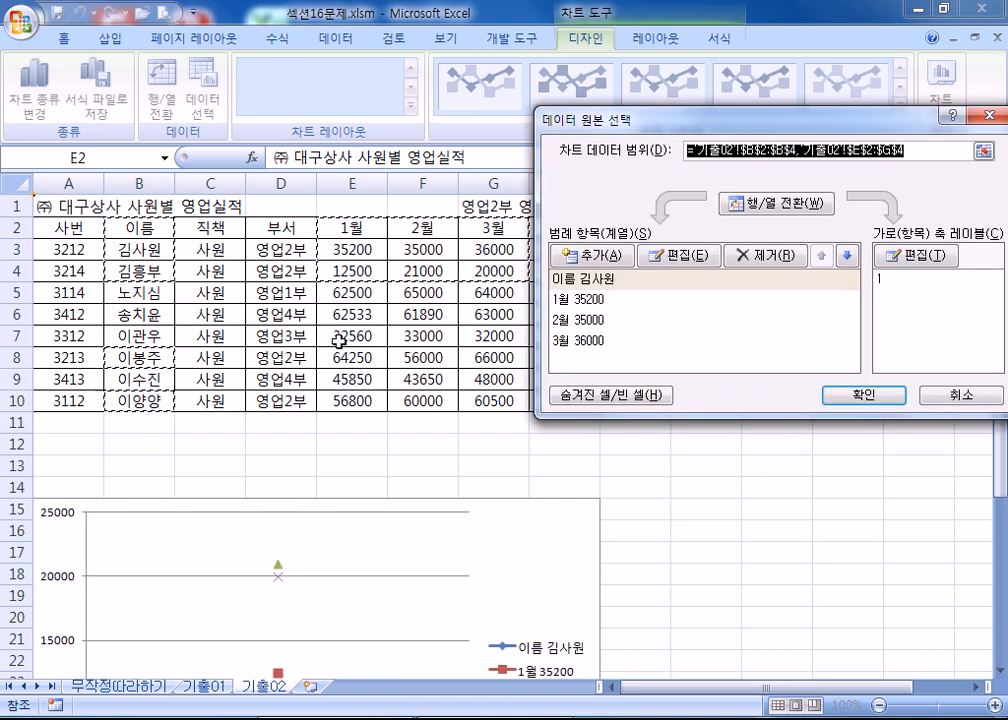
drag(355, 352, 472, 353)
drag(349, 398, 520, 405)
scroll(504, 540, down, 4)
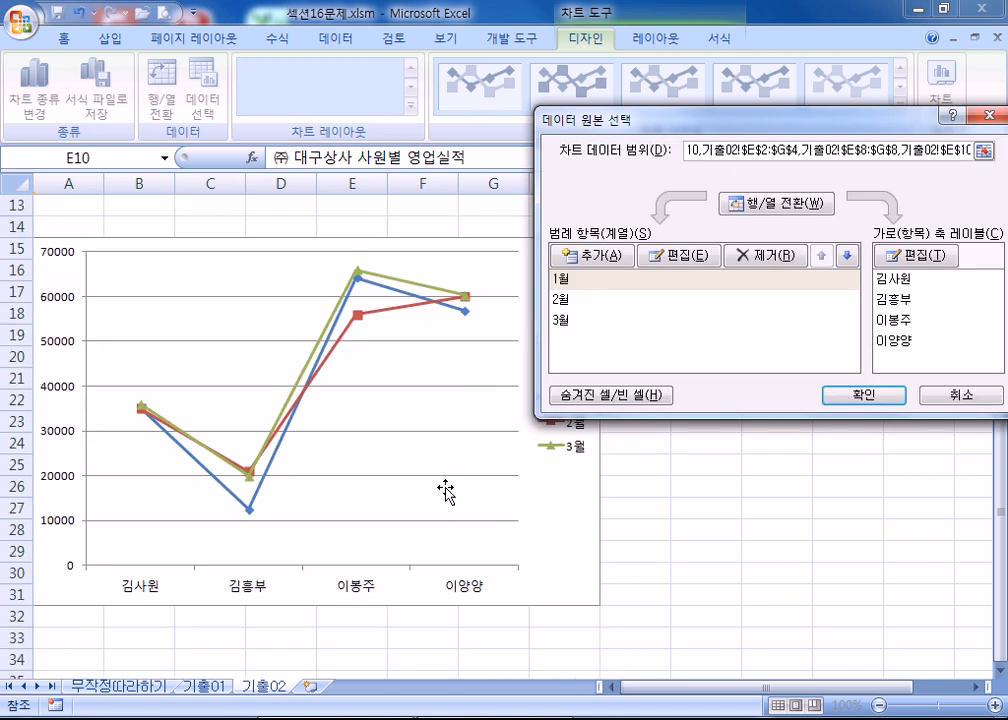
key(Return)
scroll(445, 487, up, 4)
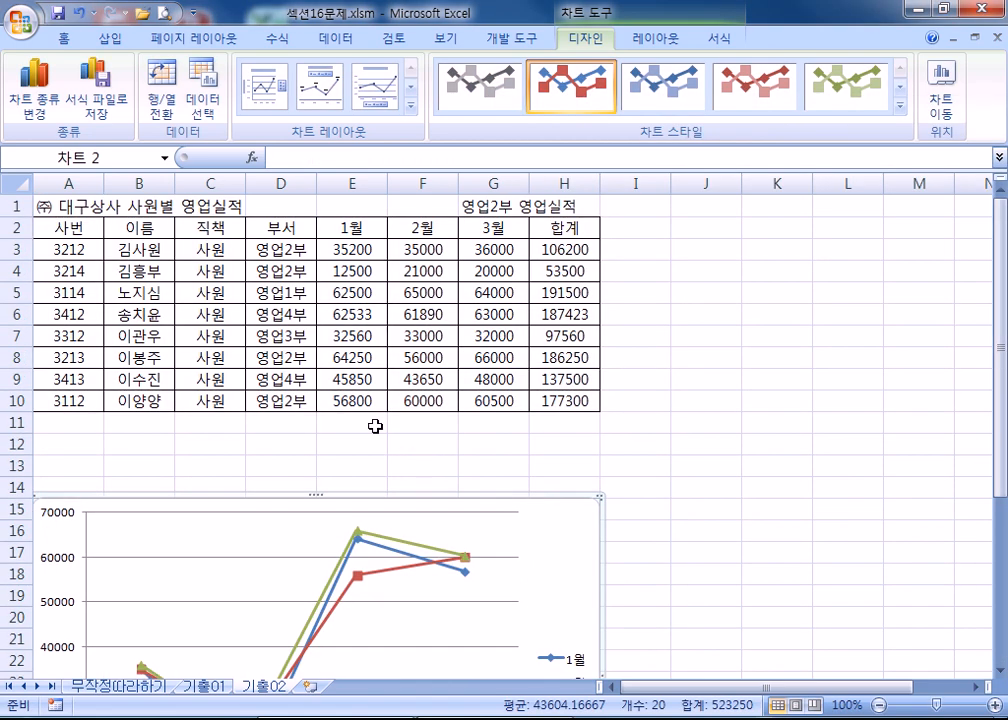
Add a chart title above the plot area of the 영업2부 line chart
scroll(375, 426, down, 4)
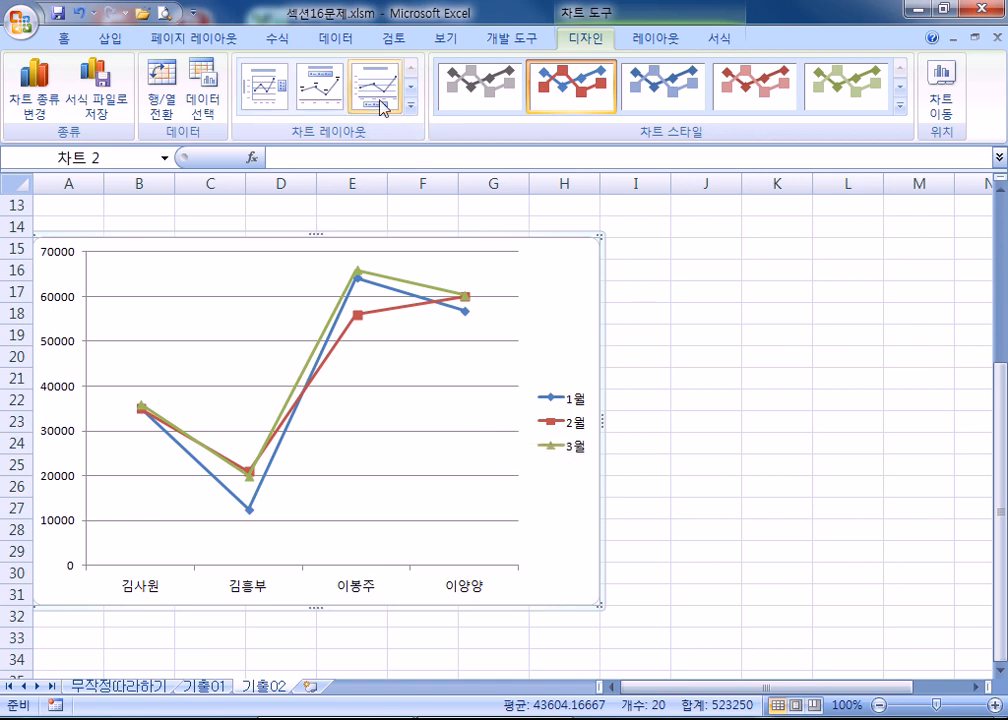
click(648, 42)
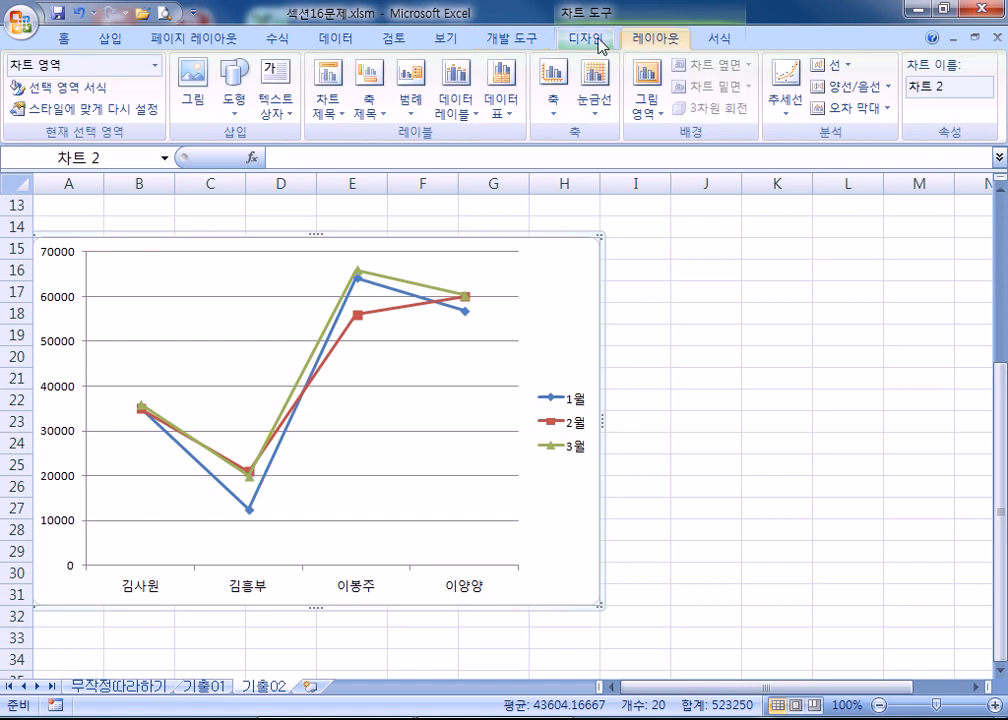
click(328, 98)
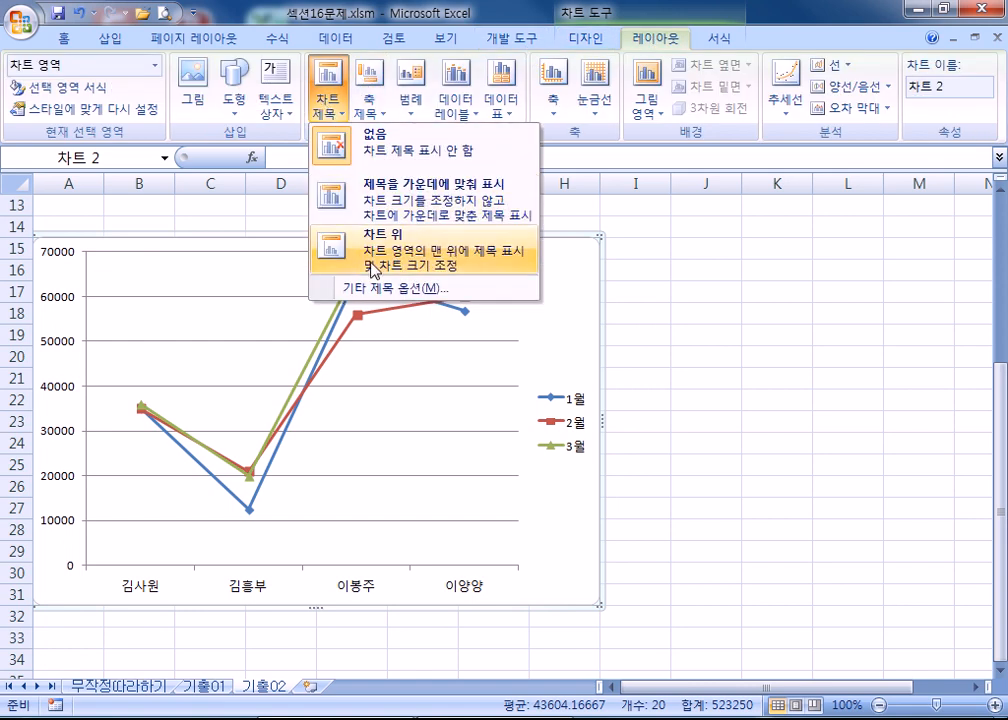
click(373, 262)
Link the line chart's title to cell G1 of the 기출02 sheet with the formula =기출02!$G$1
scroll(553, 488, up, 4)
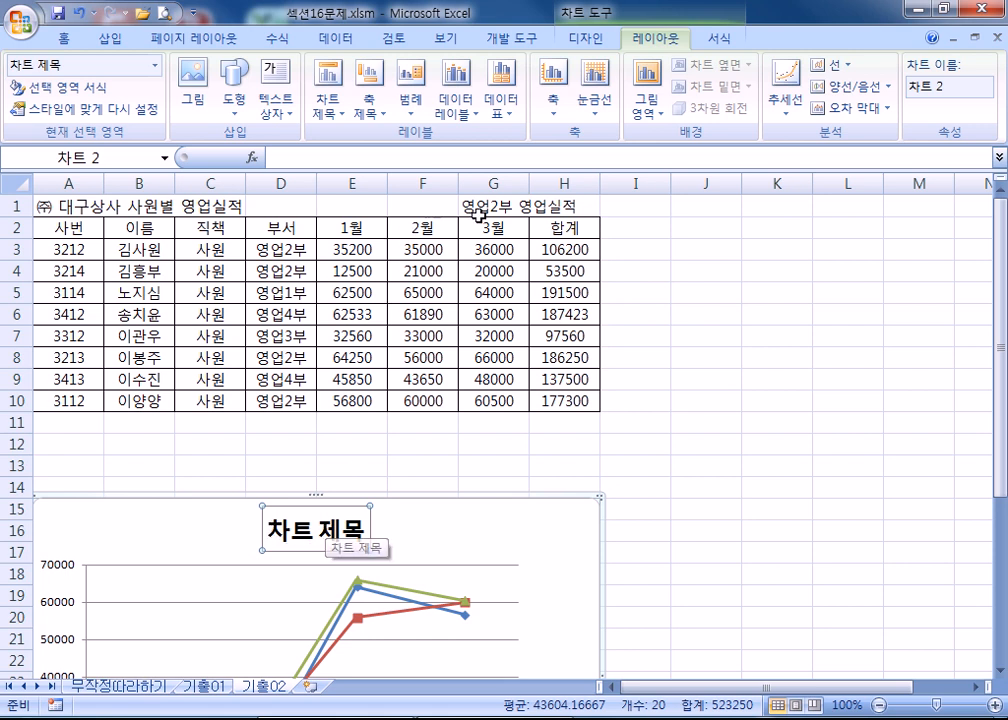
click(512, 205)
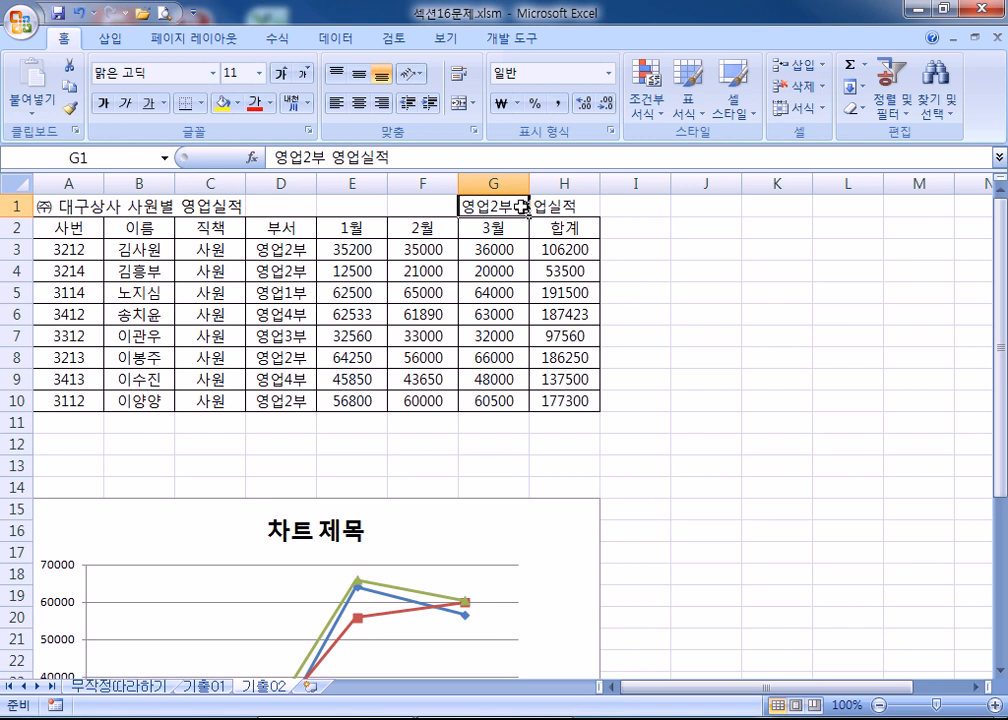
click(325, 537)
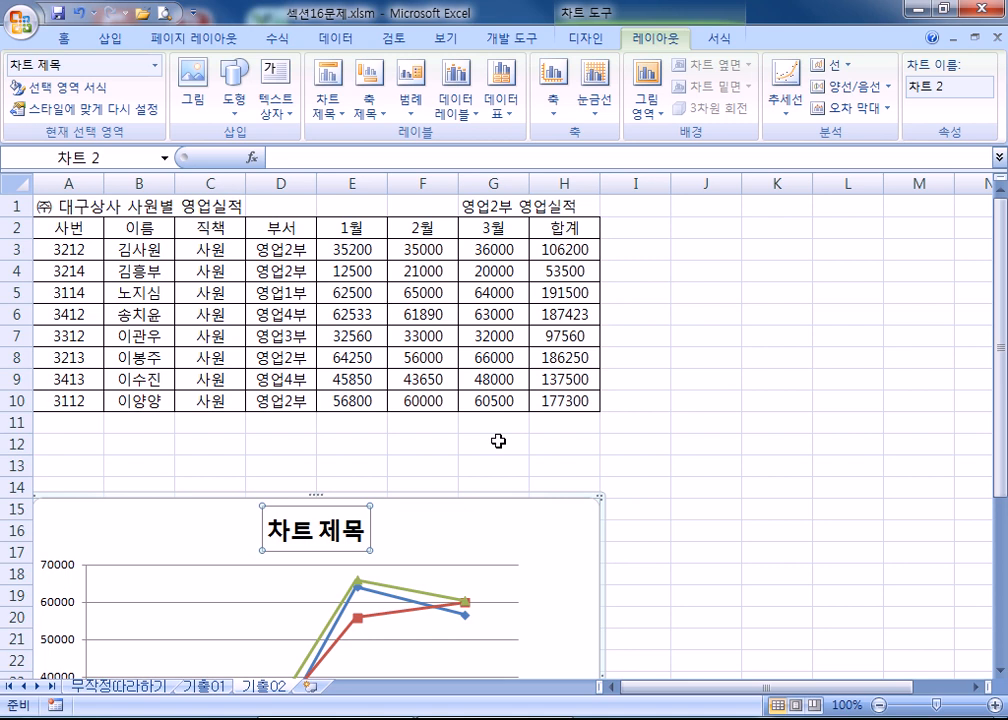
scroll(457, 367, down, 3)
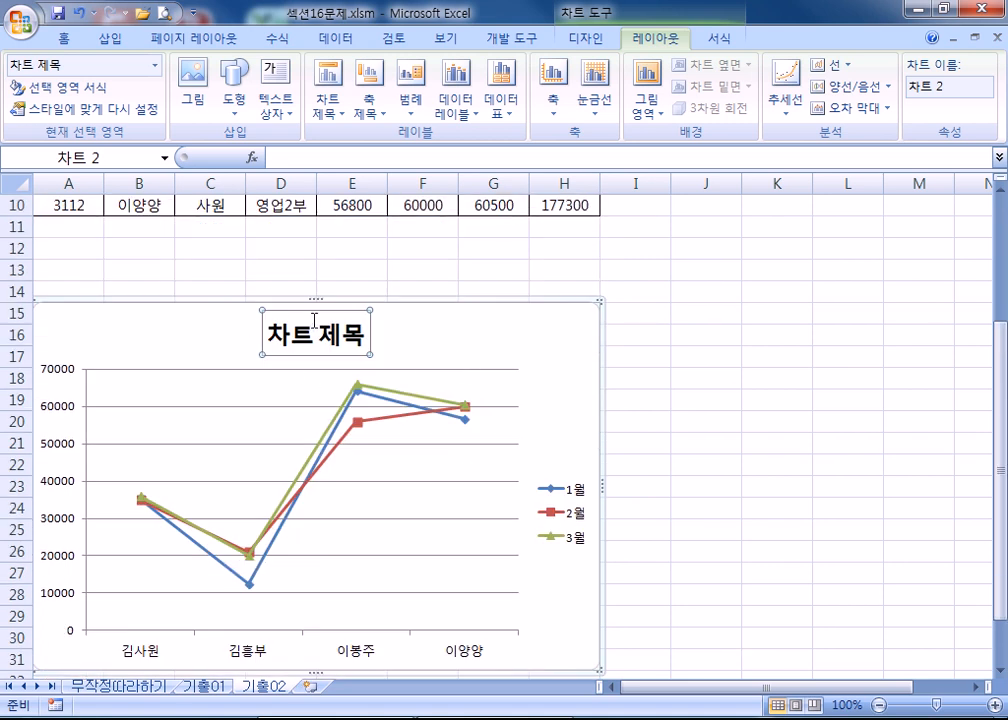
click(291, 155)
text(=)
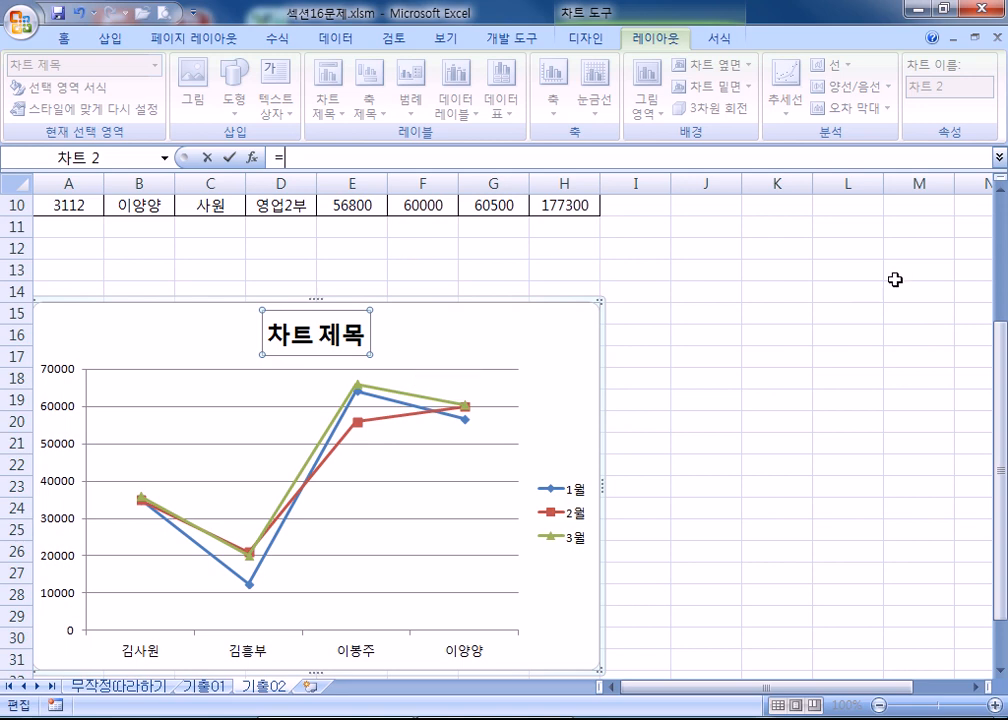
drag(1001, 342, 1002, 222)
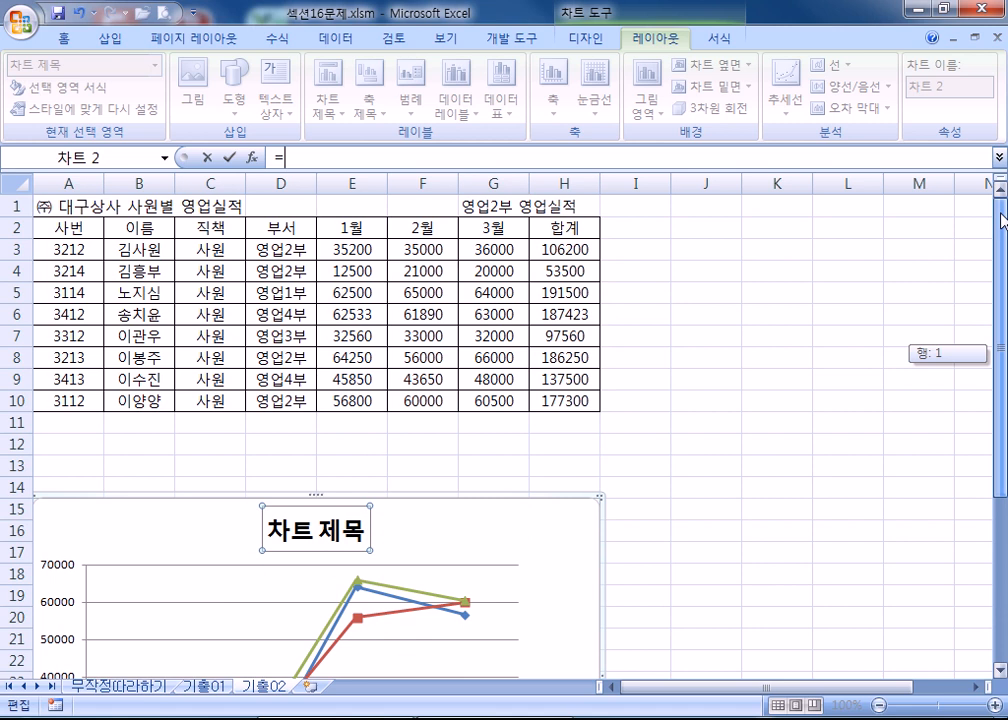
click(476, 206)
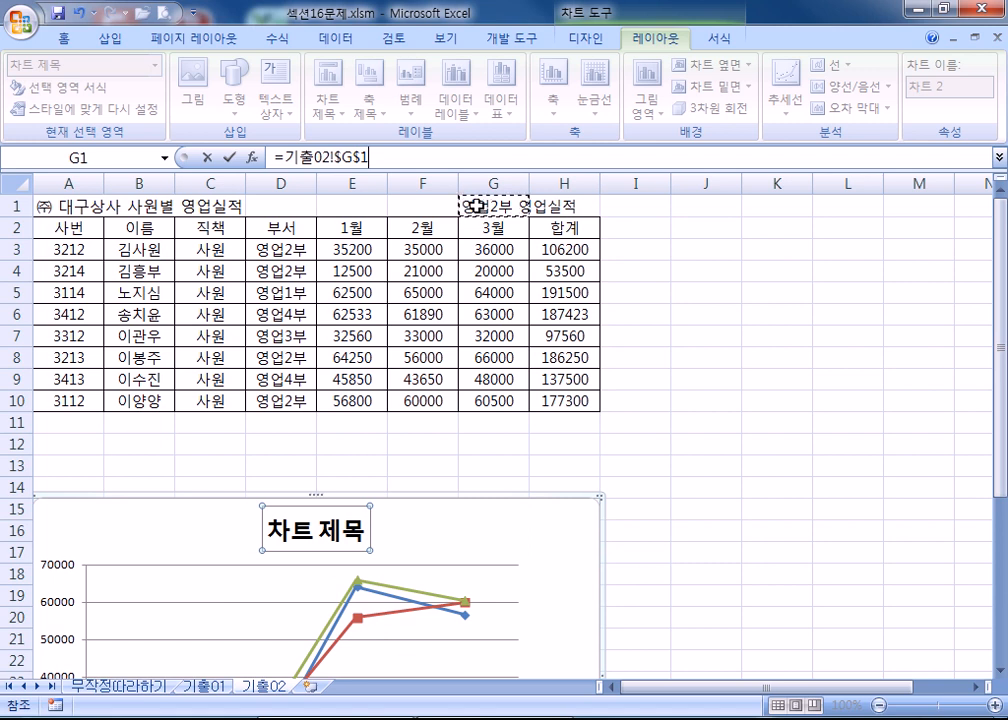
key(Return)
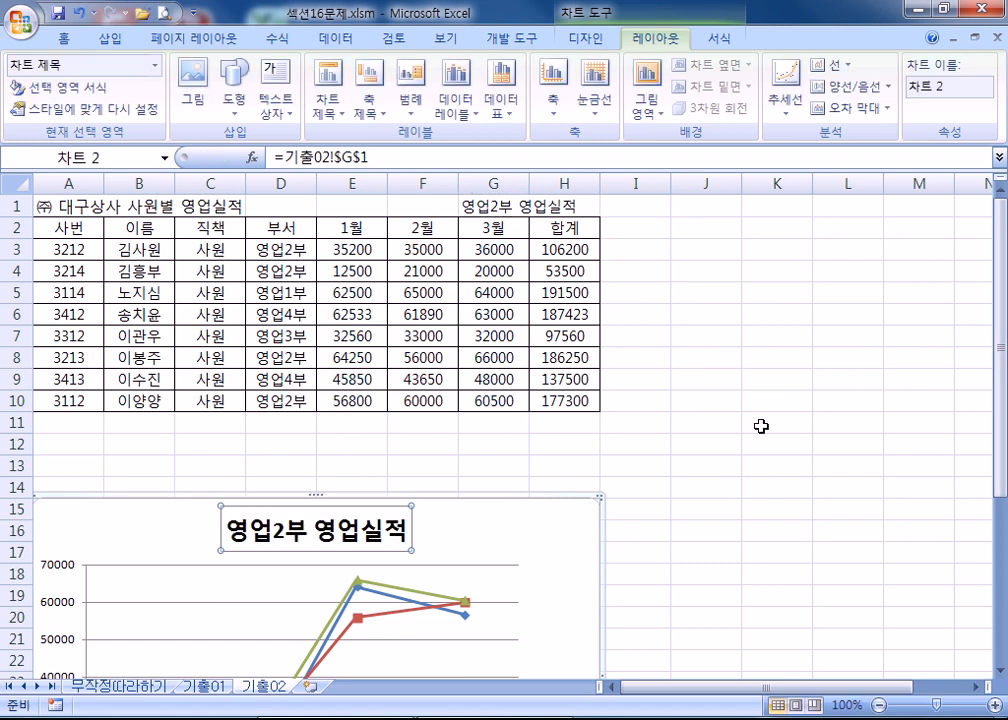
scroll(740, 412, down, 2)
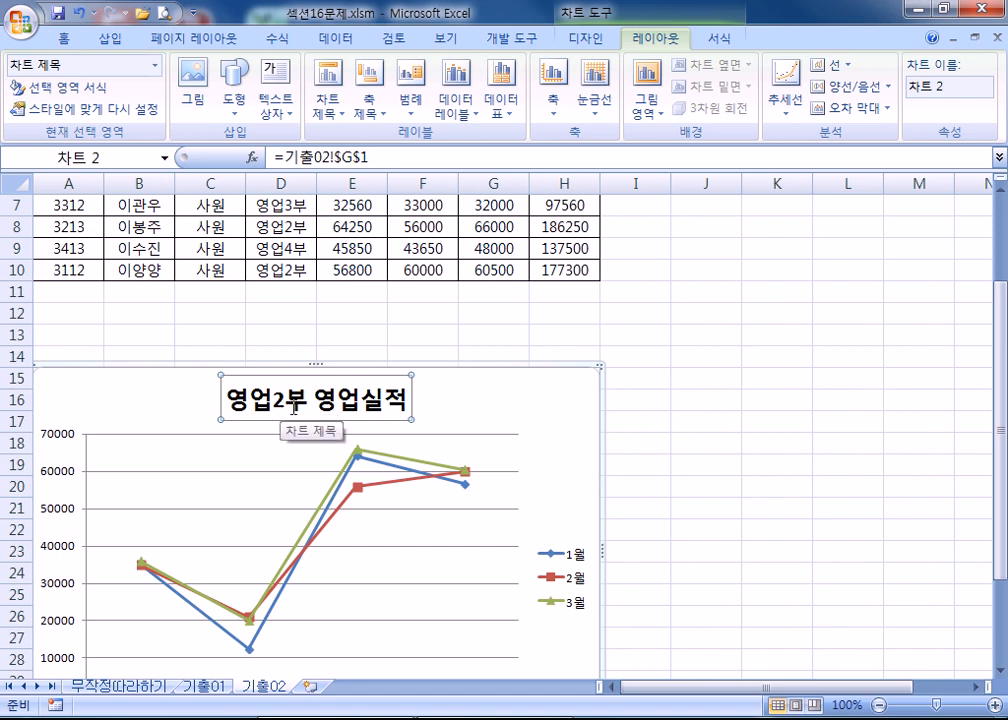
Undo the title's cell link, try writing the text directly into the chart title, and discard that entry
key(ctrl+z)
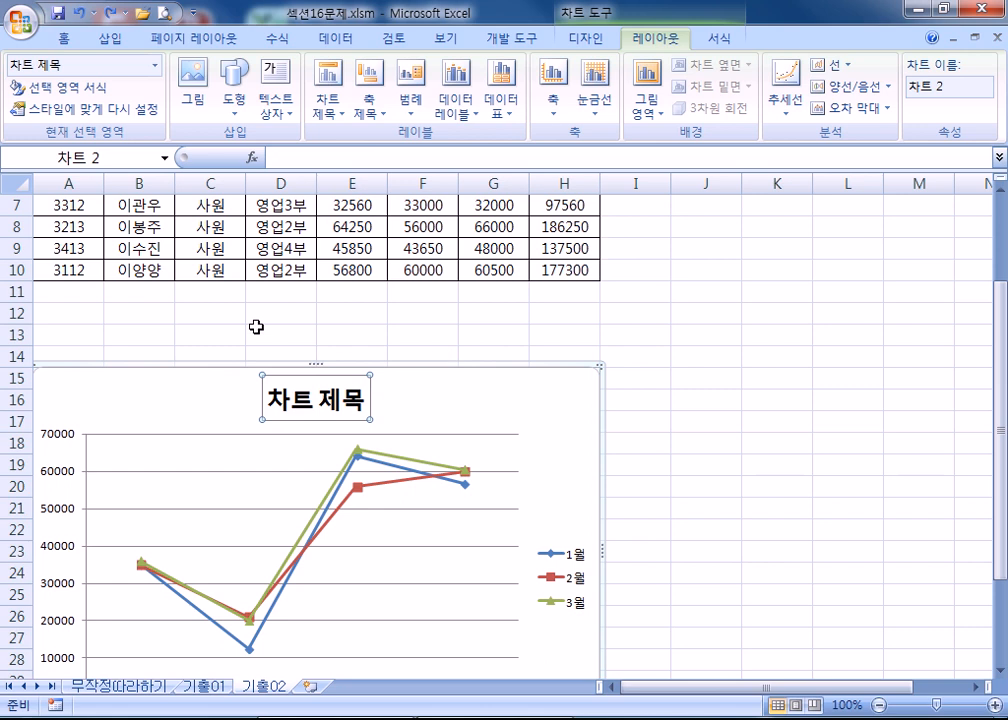
text(영ㅇㅓ)
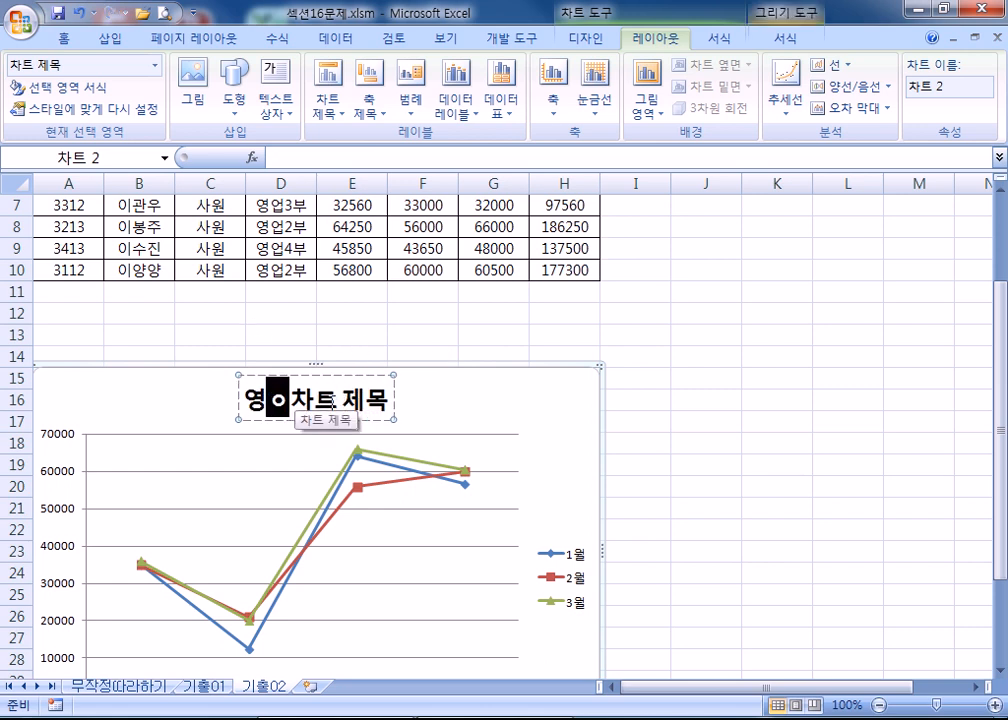
key(Escape)
click(369, 379)
Try to link the chart title with the hand-written formula =G1, without a sheet reference
click(305, 155)
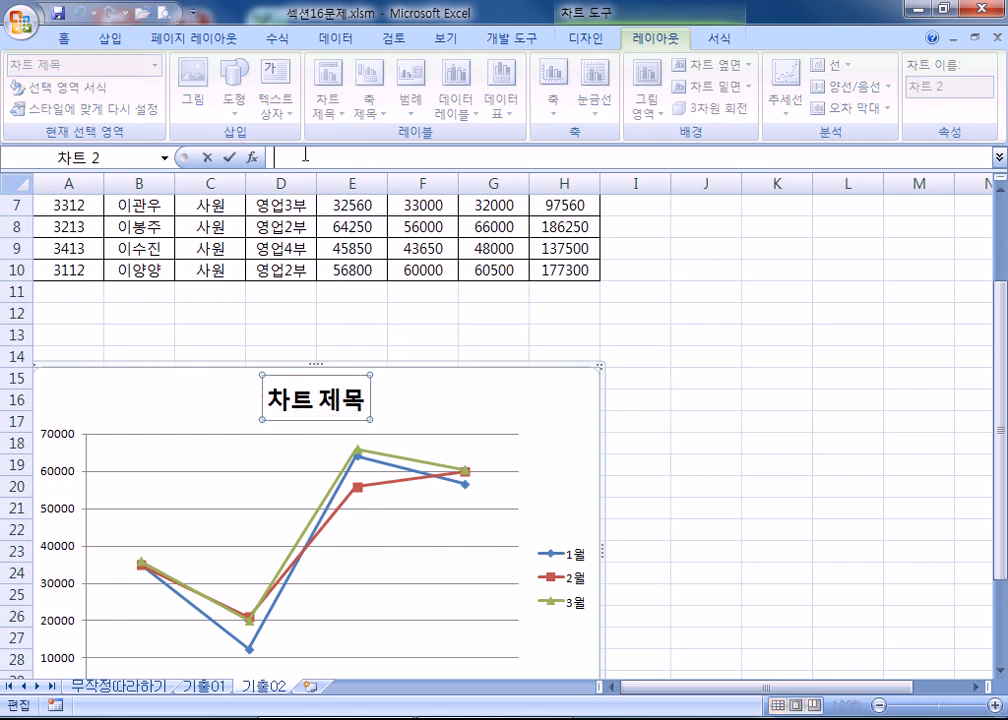
text(=G1)
key(Return)
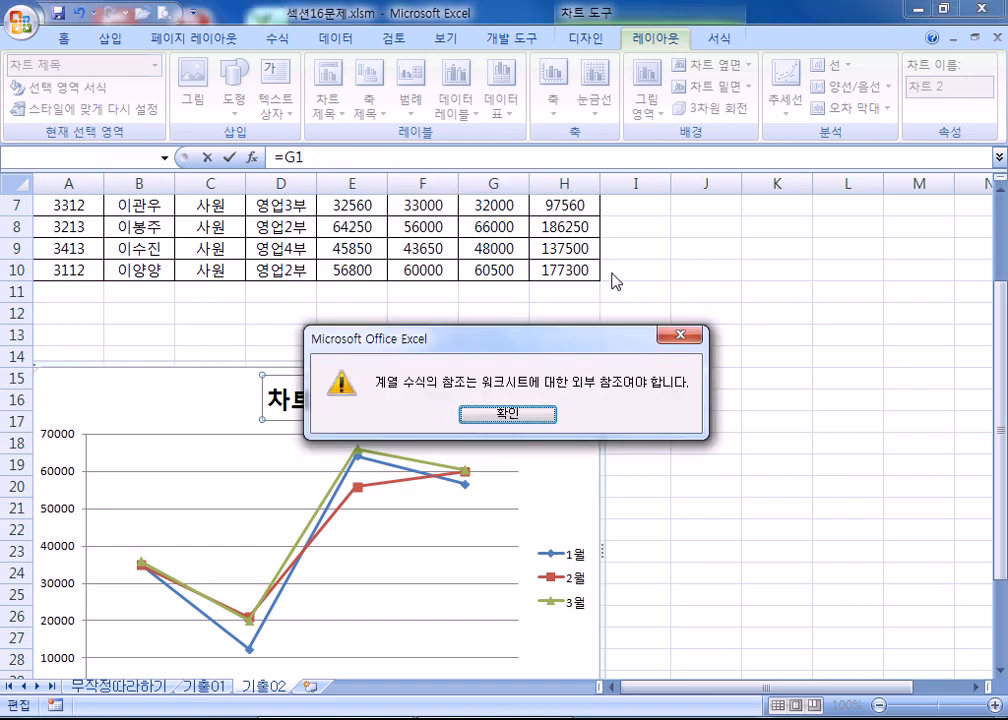
click(530, 416)
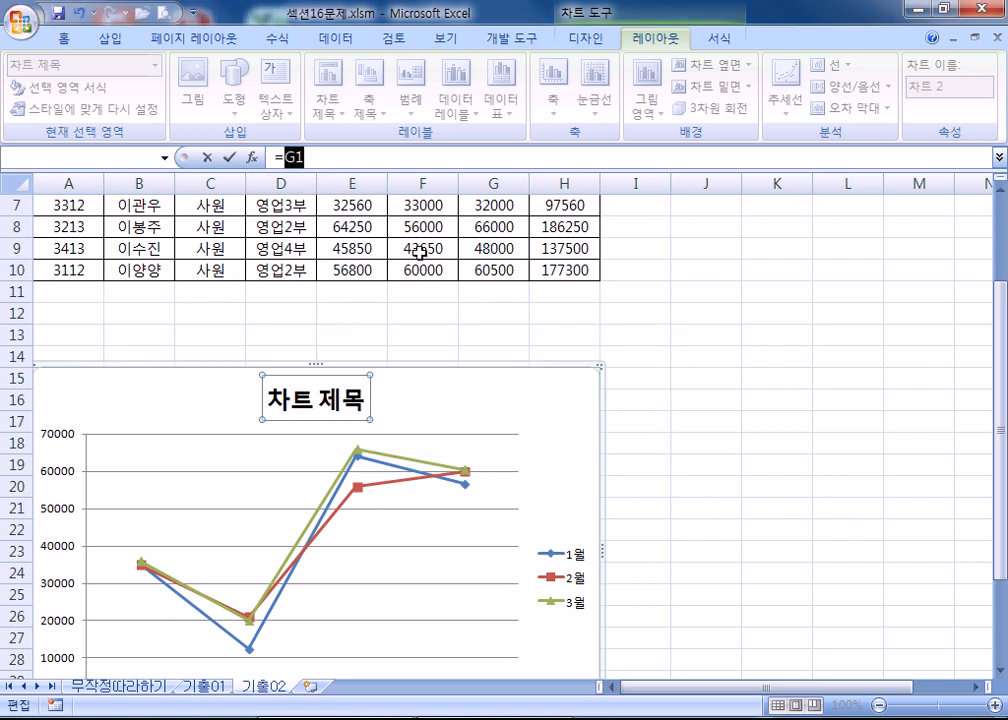
Replace the reference in the chart title's formula with 기출02!$G$1 by picking cell G1 on the sheet, and apply it
scroll(999, 322, up, 2)
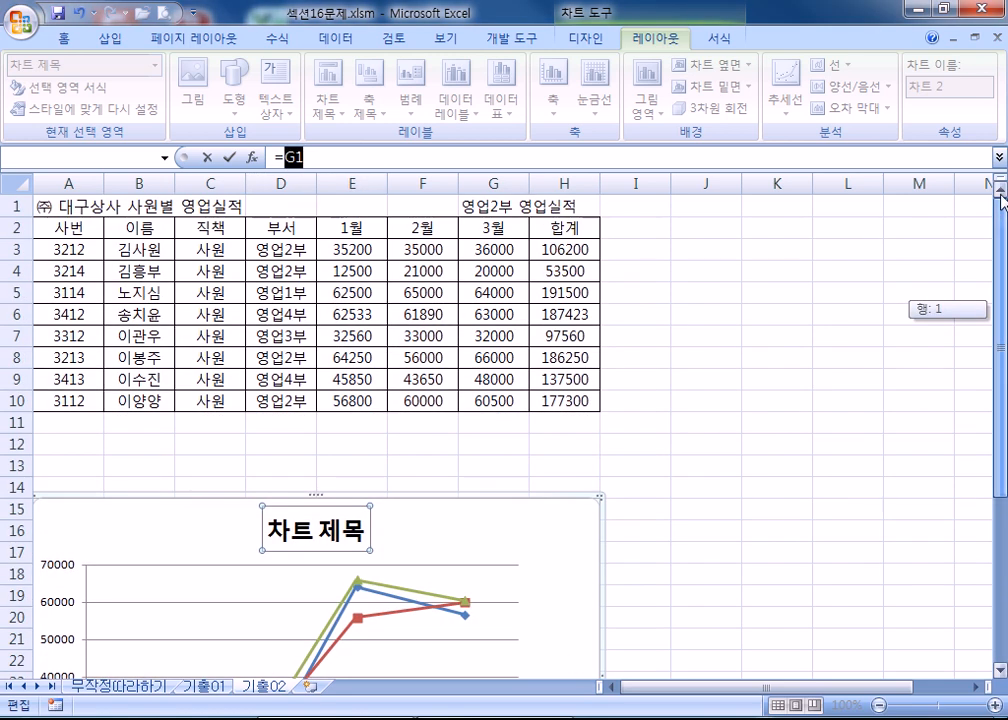
click(483, 206)
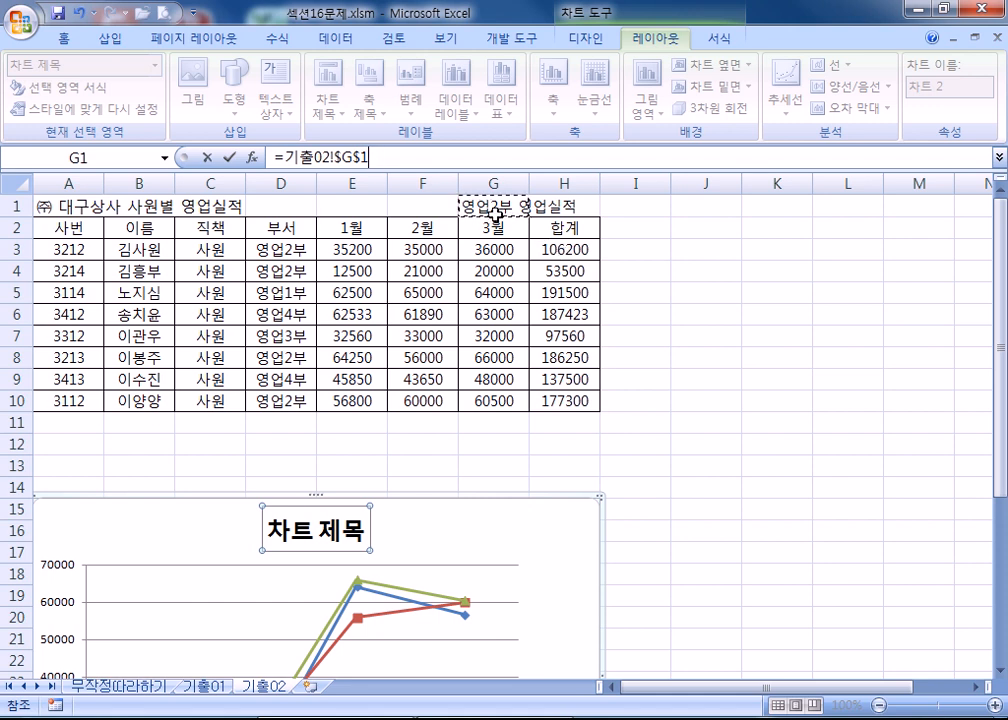
key(Return)
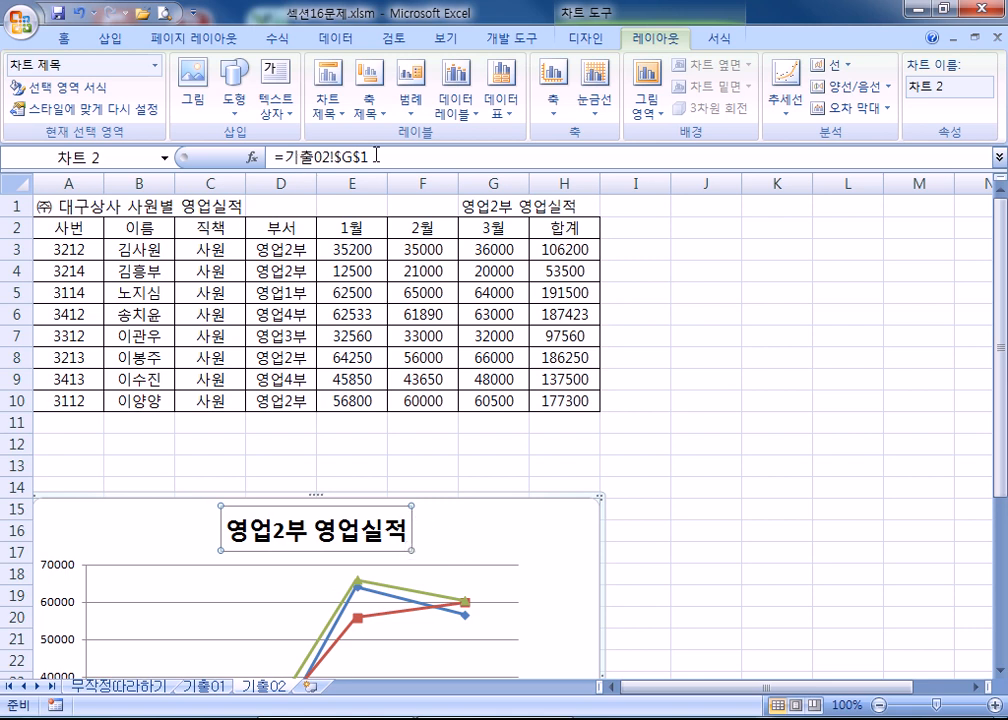
Clear the chart title's formula and link the title to cell G1 once more
drag(391, 154, 204, 156)
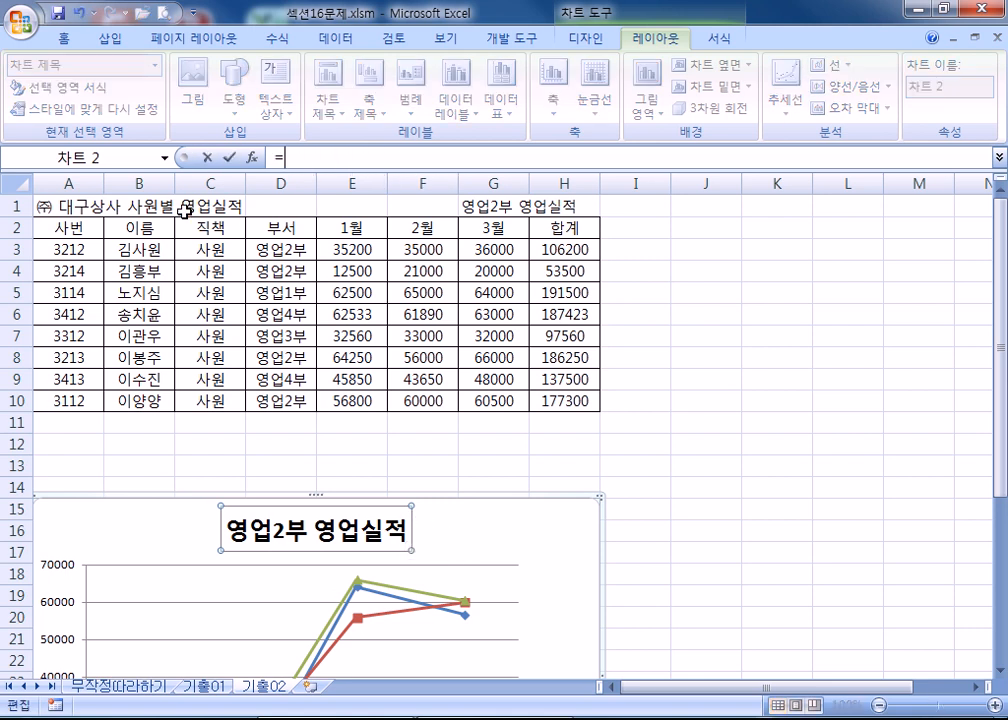
click(478, 204)
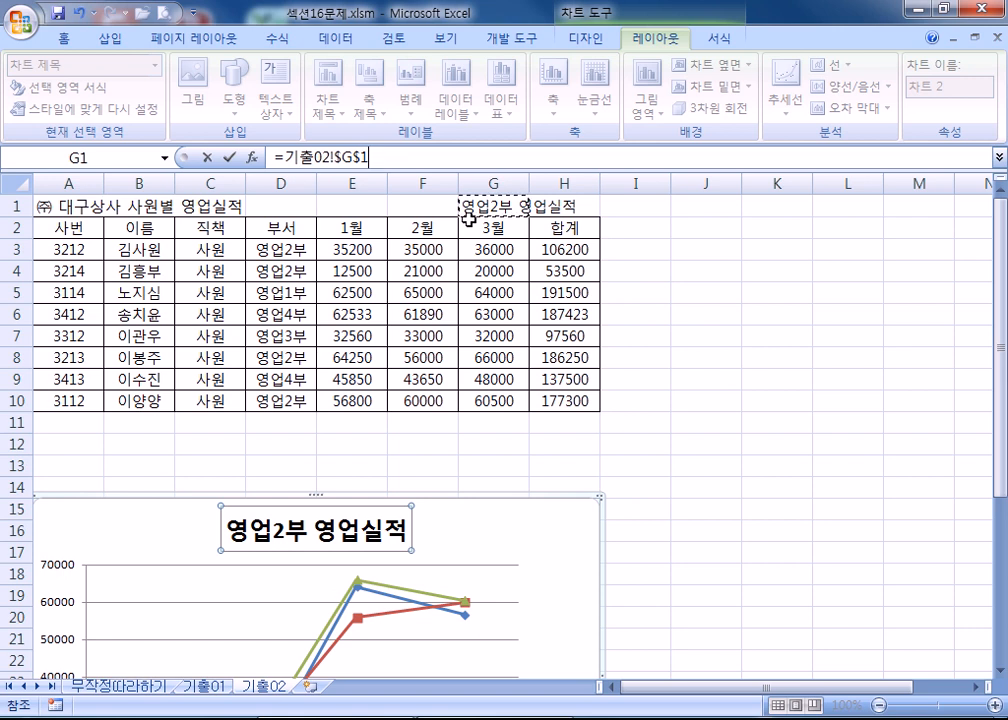
key(Return)
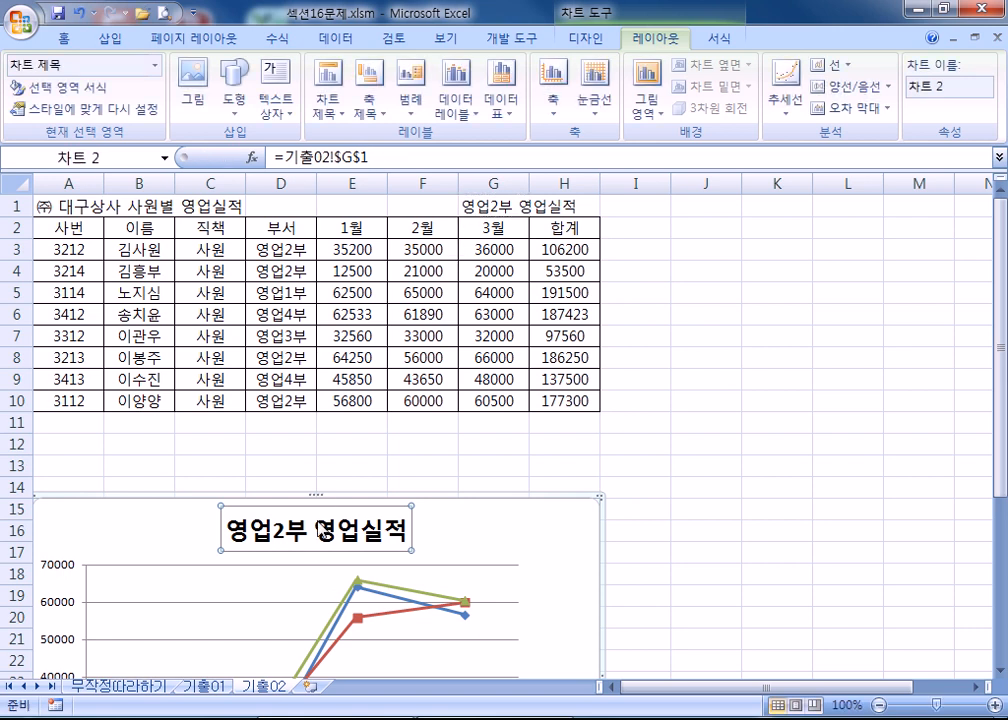
Test the title link by changing cell G1 to 영업3부 영업실적, and check the chart title
click(505, 206)
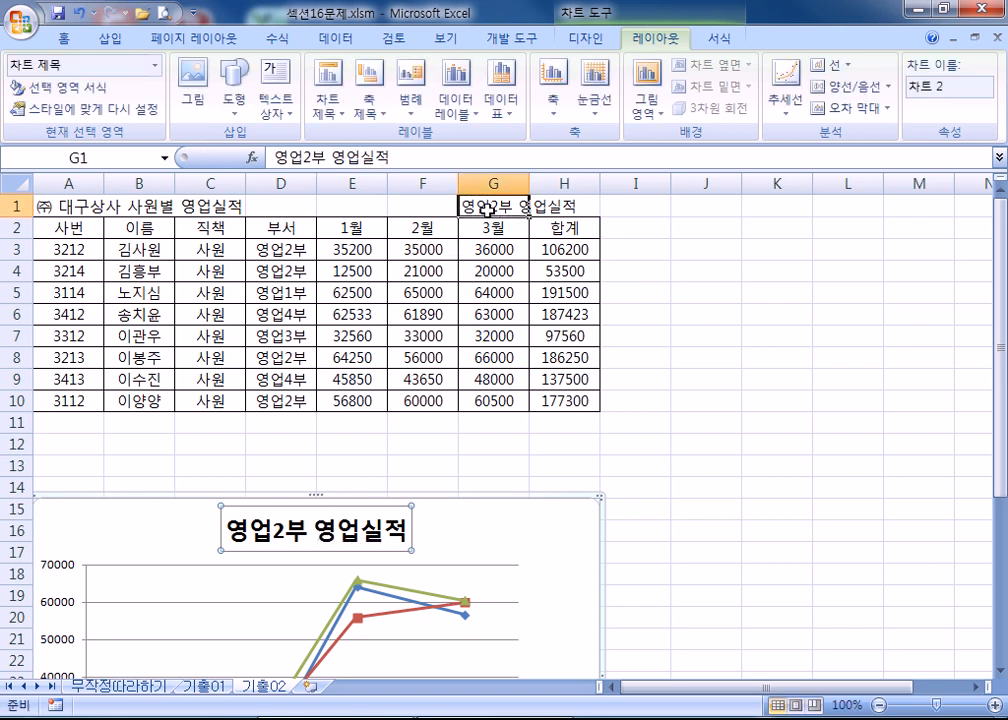
double_click(508, 208)
key(BackSpace)
text(3)
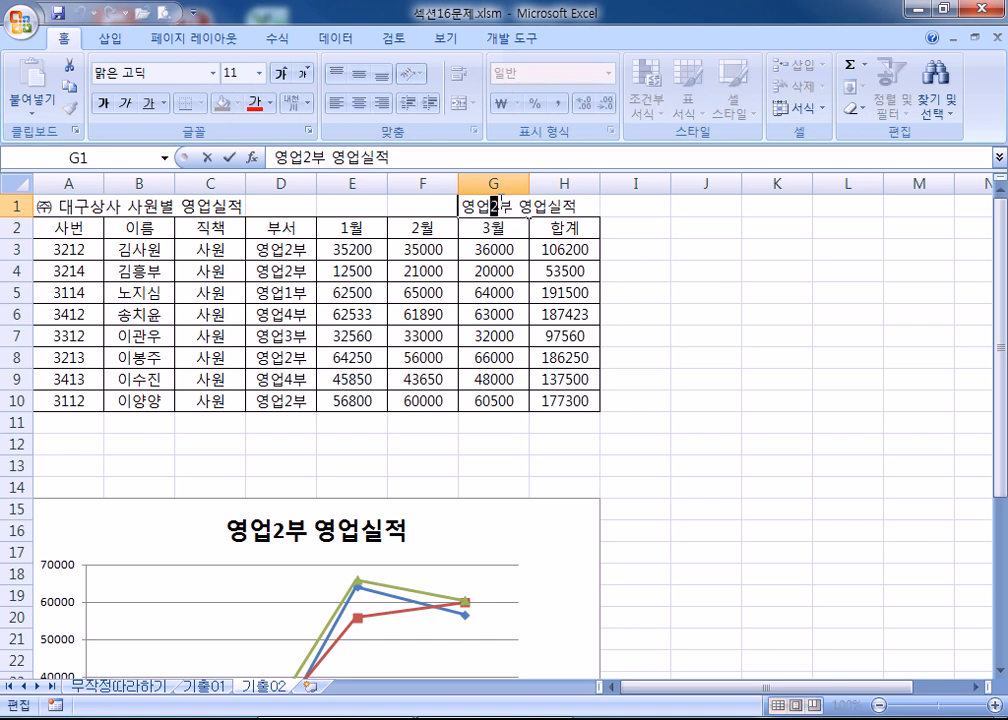
key(Return)
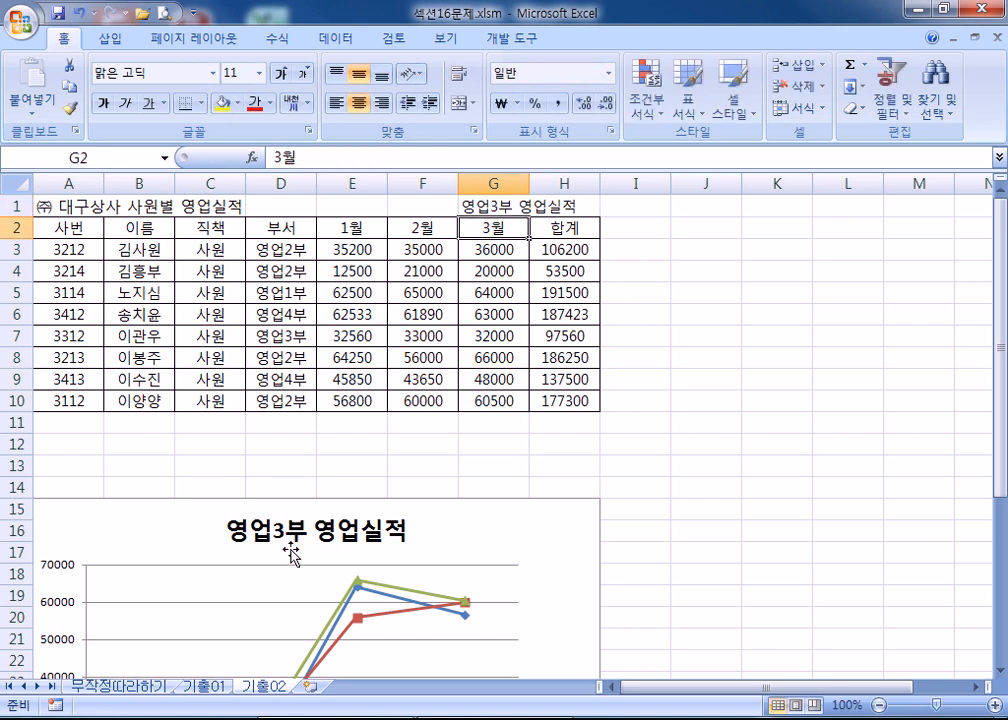
scroll(300, 535, down, 2)
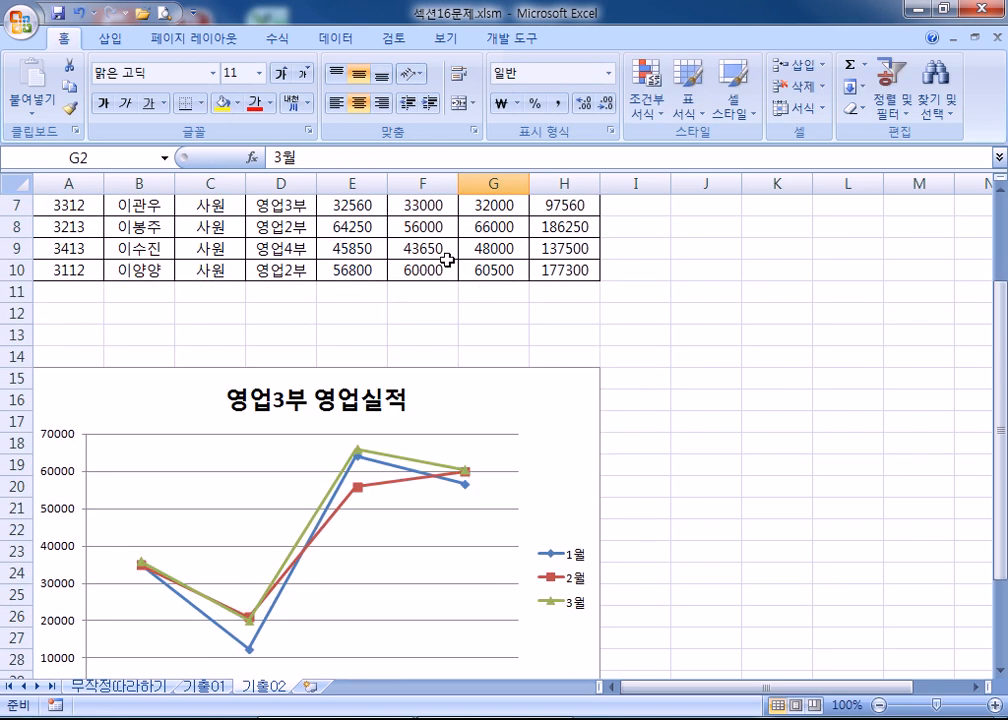
Restore the text of cell G1 to 영업2부 영업실적
scroll(450, 255, up, 2)
click(495, 207)
double_click(495, 207)
key(BackSpace)
text(2)
scroll(466, 281, down, 3)
key(Return)
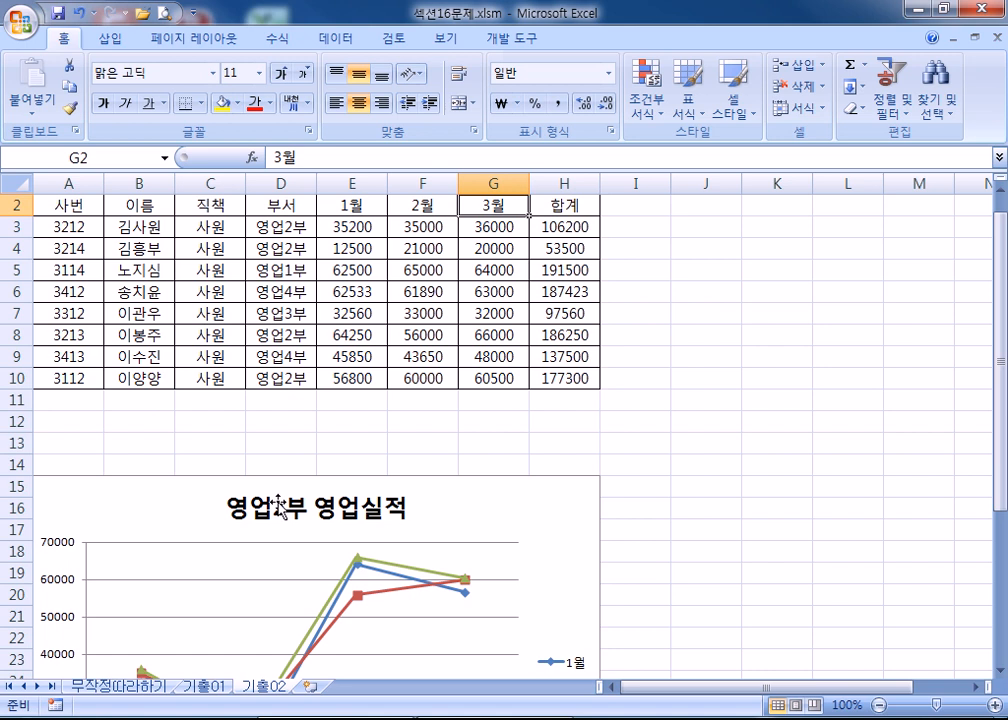
Format the line chart's title in the 바탕 font, bold, at size 14
click(383, 500)
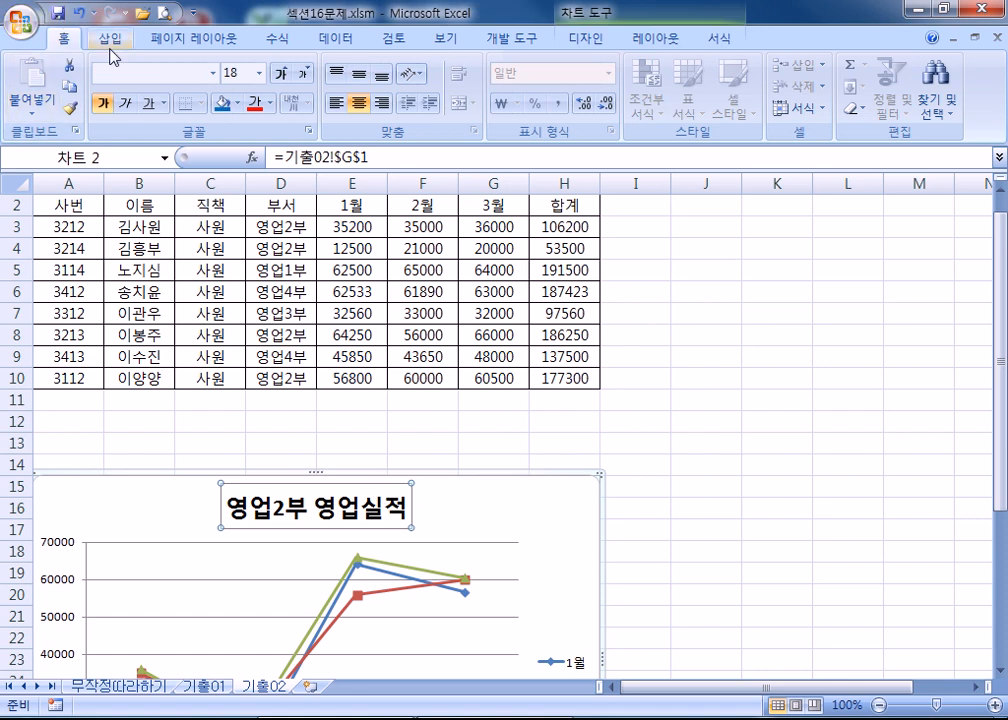
click(213, 73)
scroll(215, 445, down, 20)
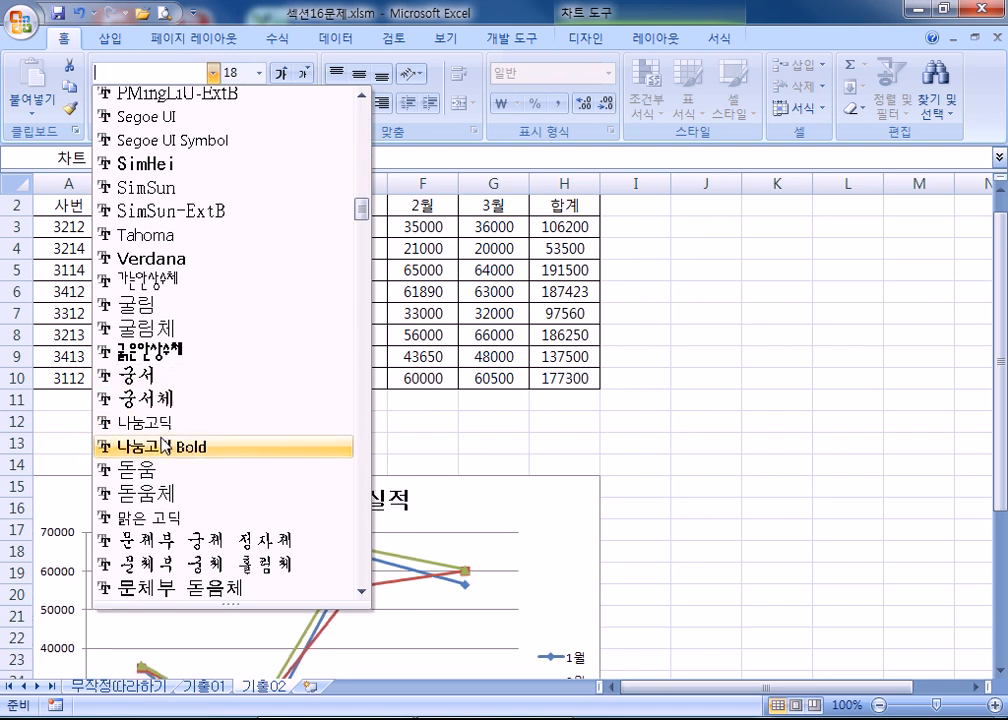
scroll(163, 468, down, 2)
scroll(163, 468, down, 2)
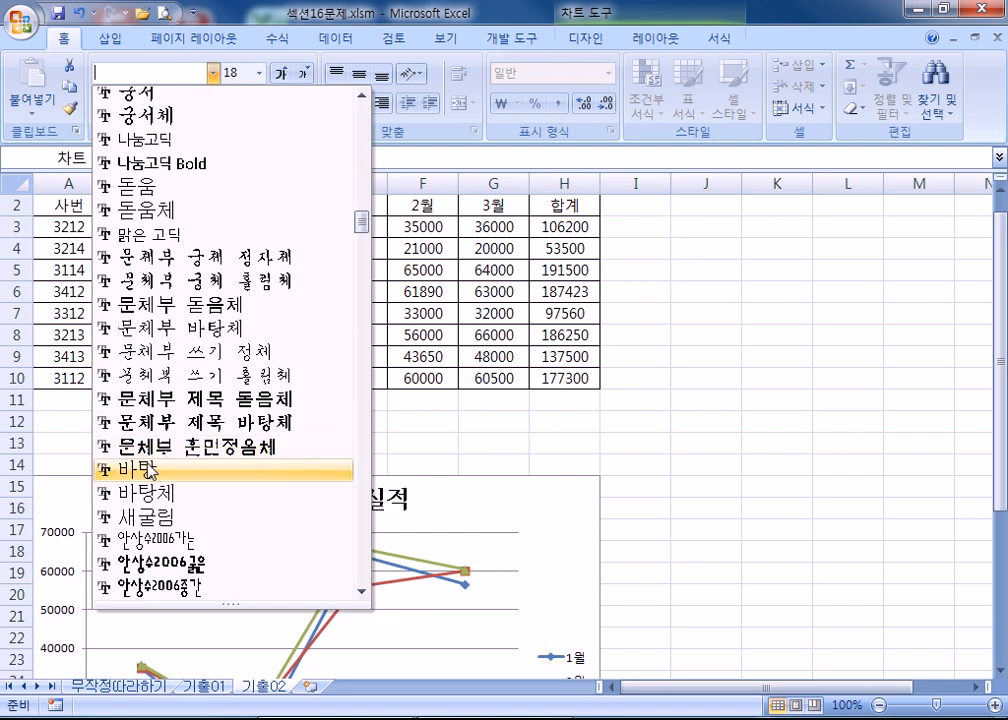
click(163, 468)
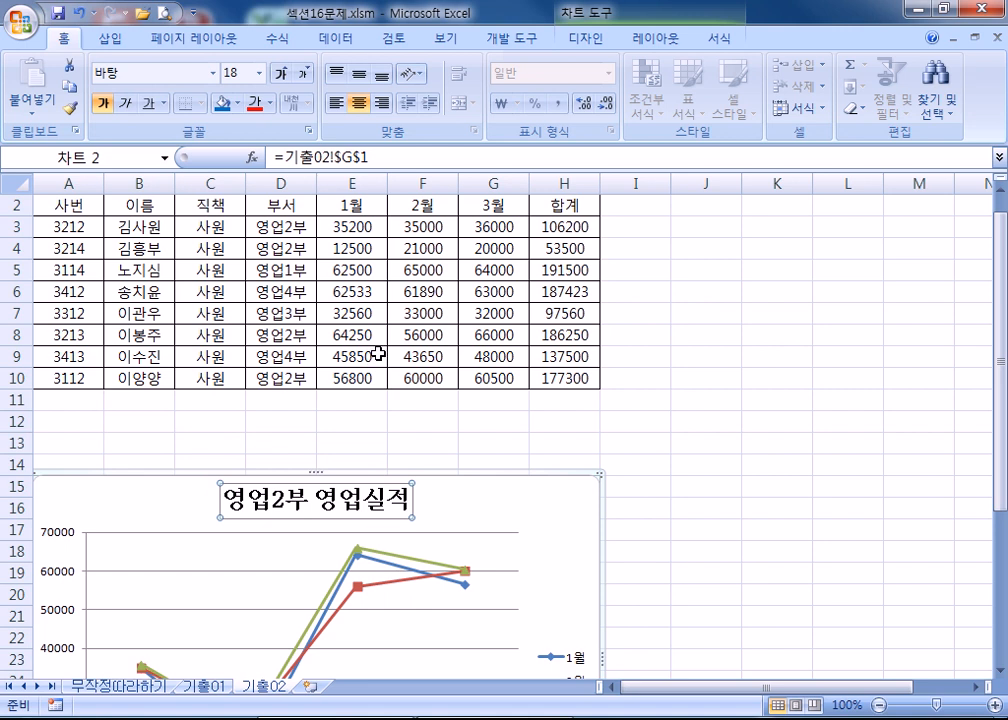
click(110, 105)
click(305, 75)
click(305, 75)
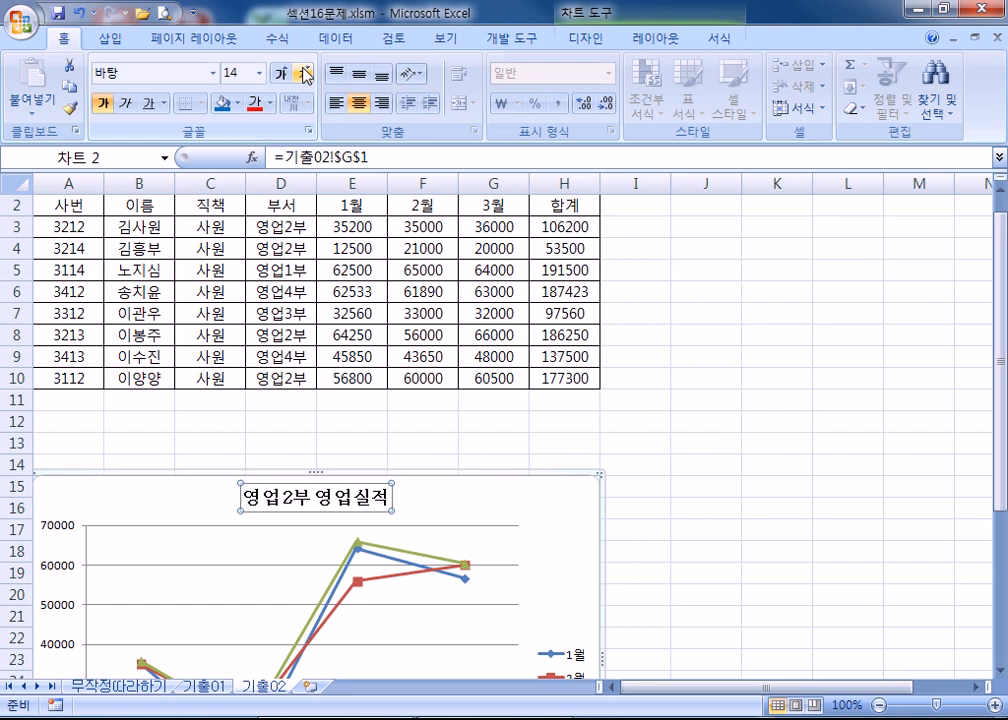
Add a primary horizontal axis title below the category axis of the line chart
scroll(375, 574, down, 7)
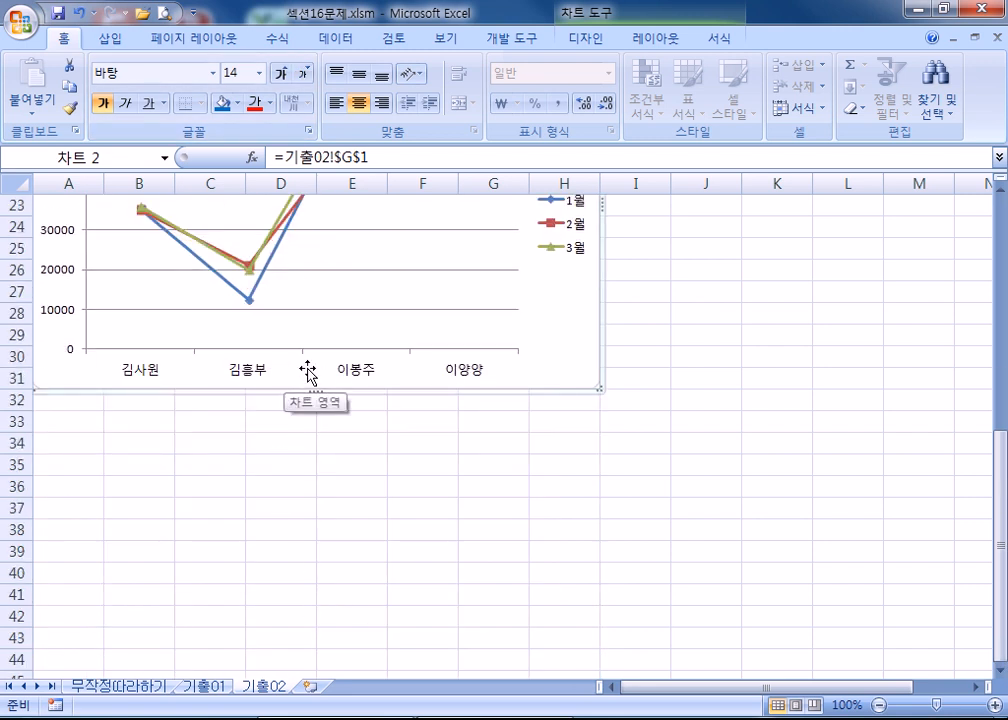
click(656, 40)
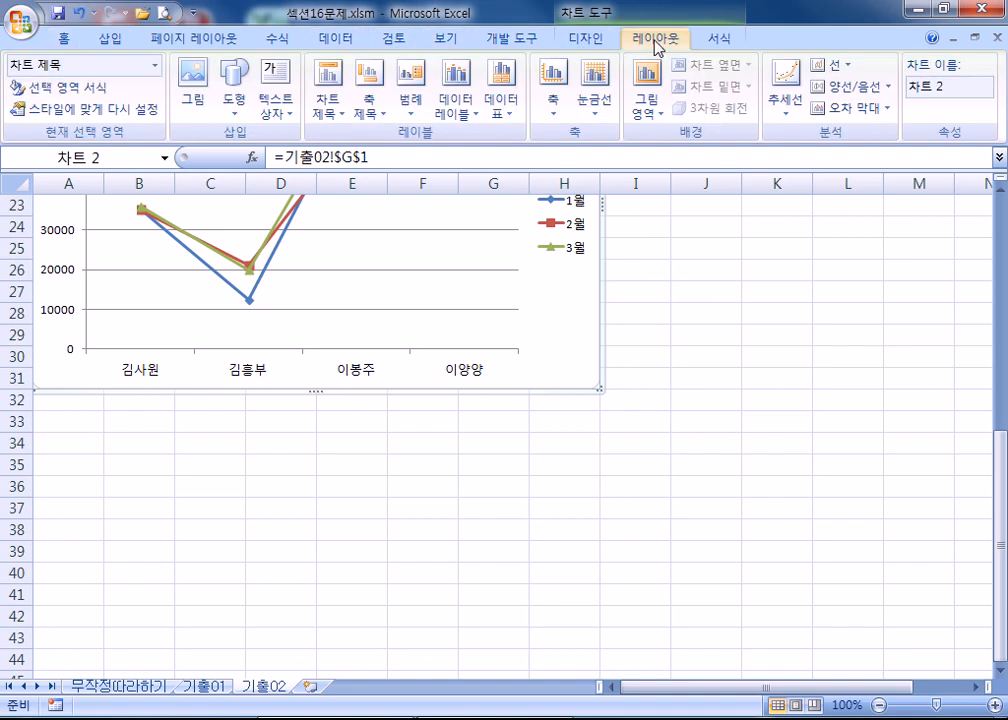
click(371, 110)
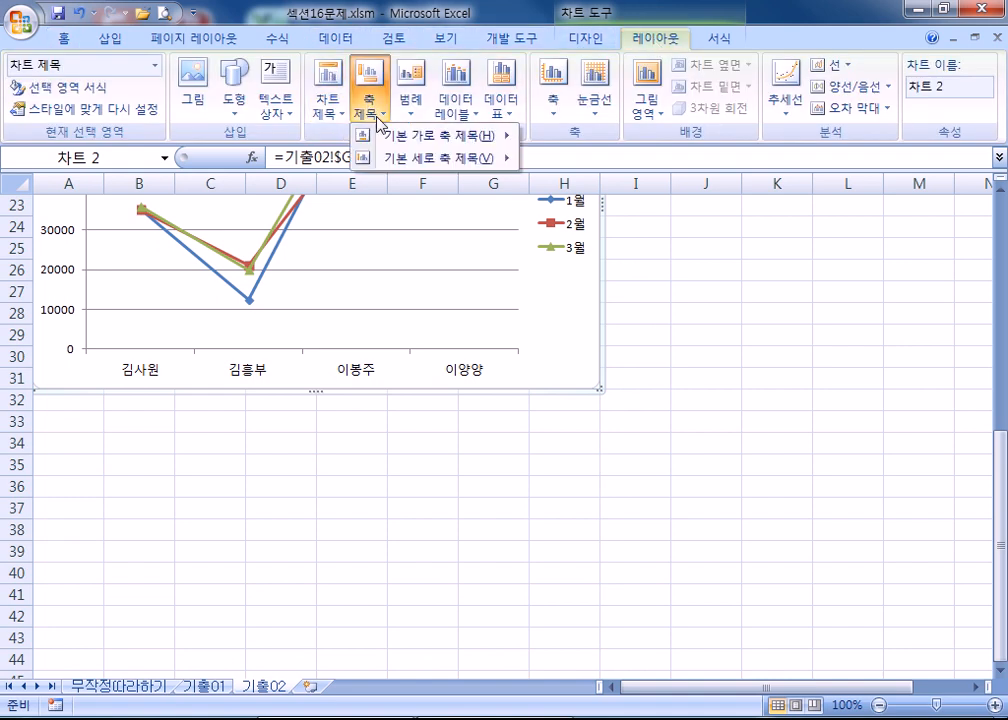
mouse_move(412, 140)
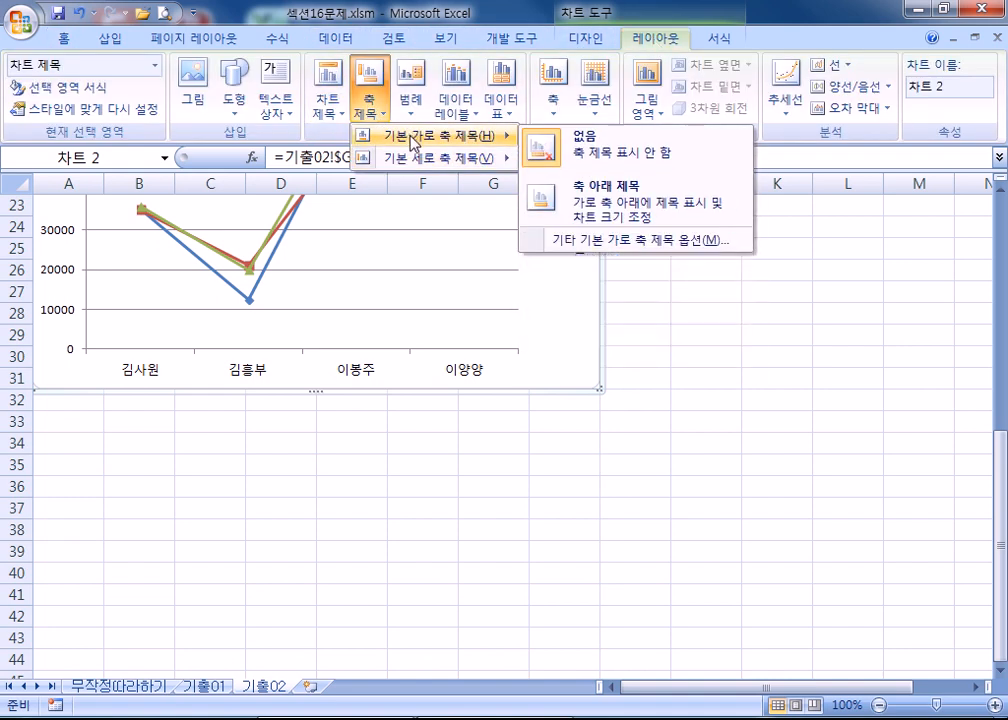
click(538, 196)
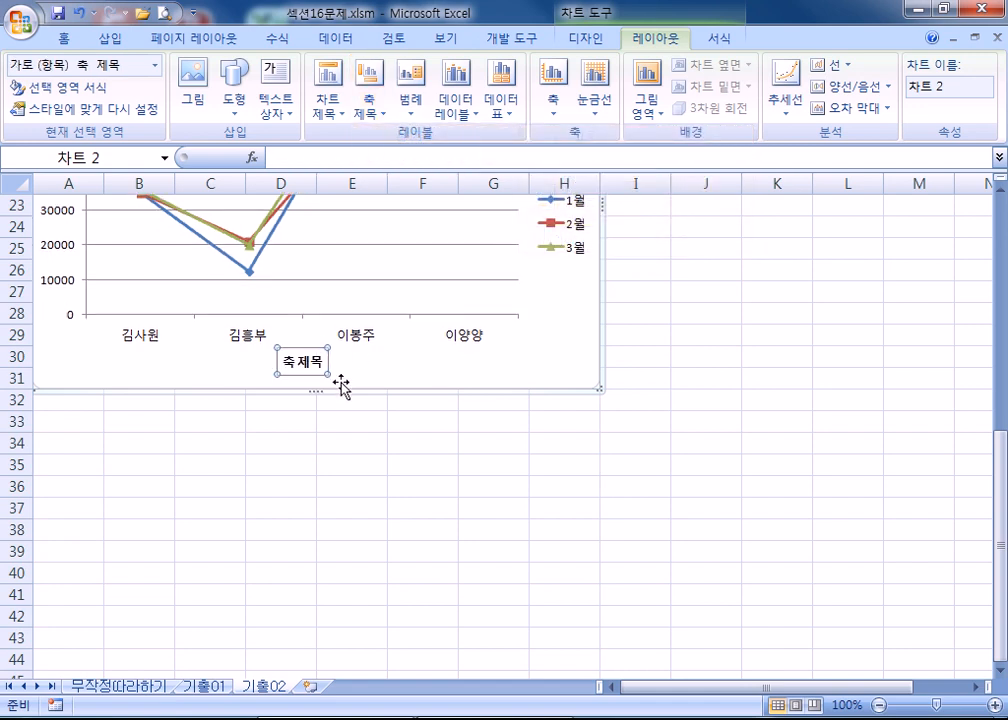
Set the text of the line chart's horizontal axis title to 이름
text(DLFMA)
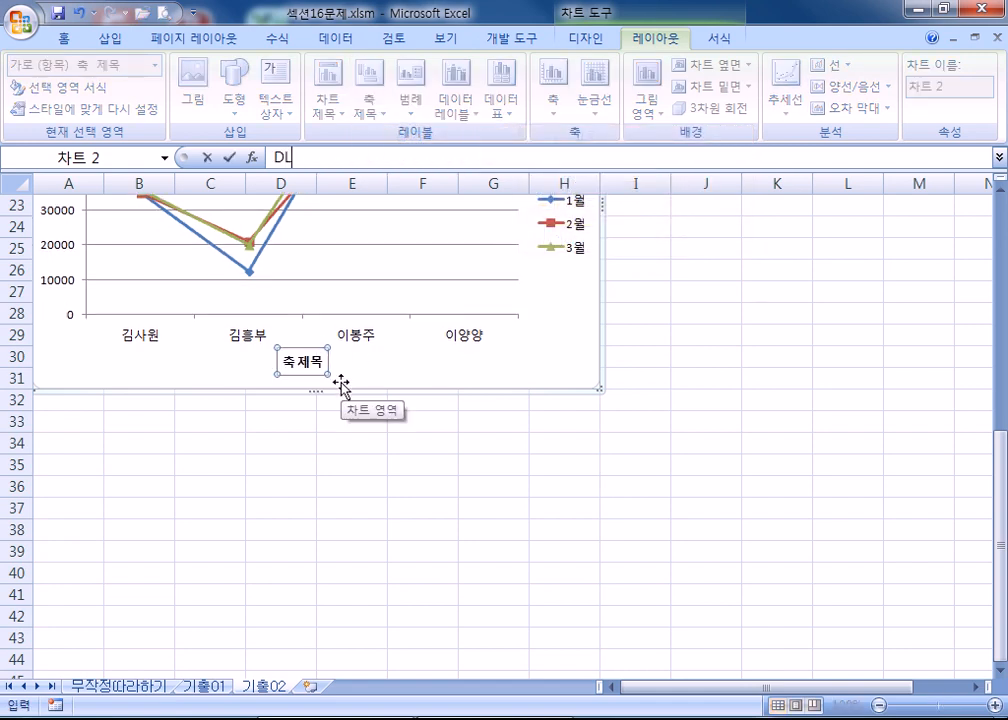
key(BackSpace)
key(BackSpace)
key(BackSpace)
key(BackSpace)
key(BackSpace)
key(Hangul)
text(이름)
key(Return)
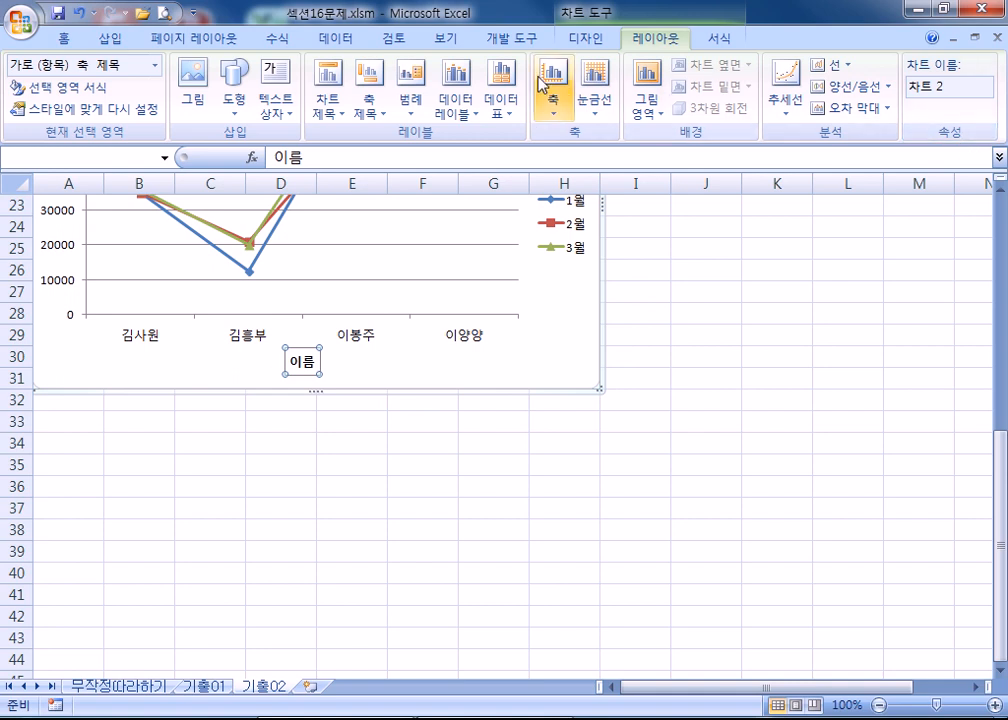
Format the horizontal axis title 이름 in the 돋움 font at size 12
click(78, 44)
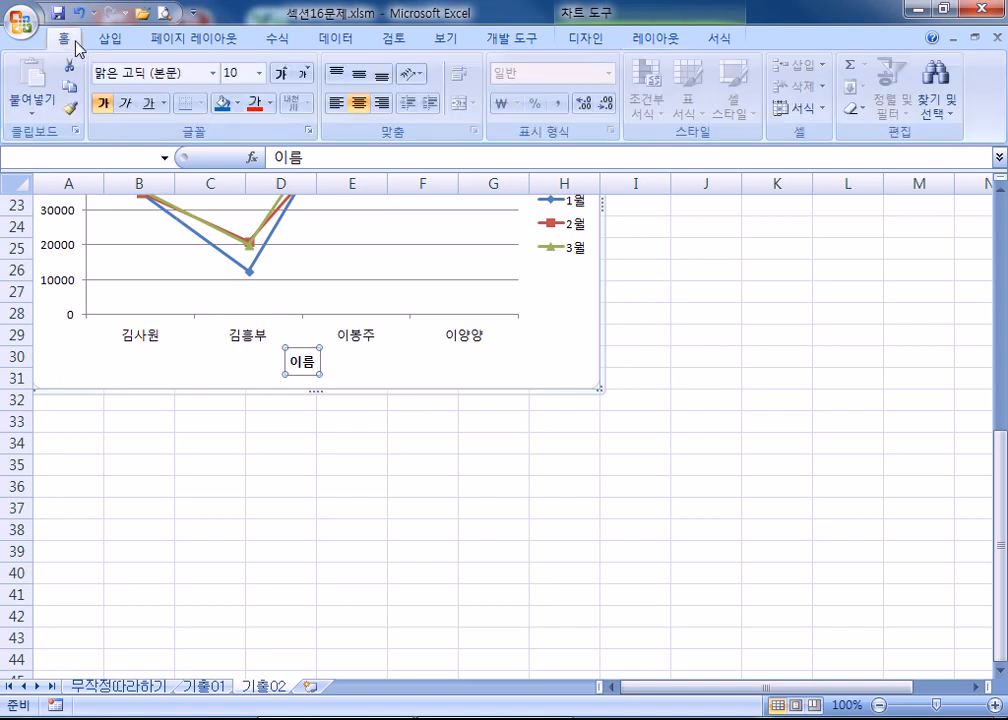
click(213, 73)
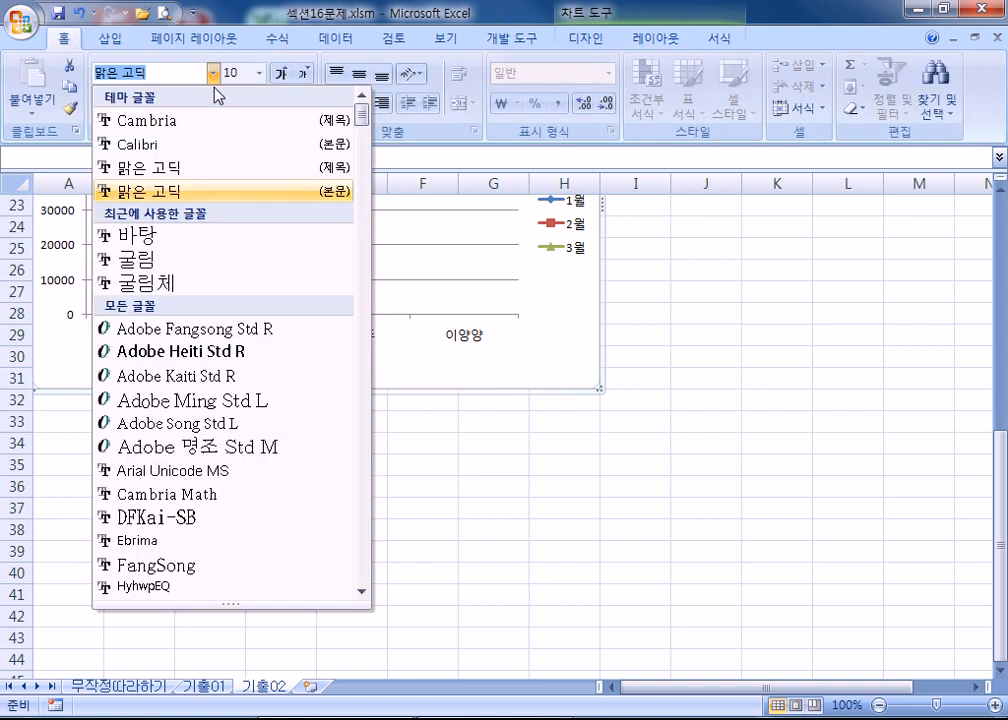
scroll(208, 352, down, 12)
scroll(218, 385, down, 15)
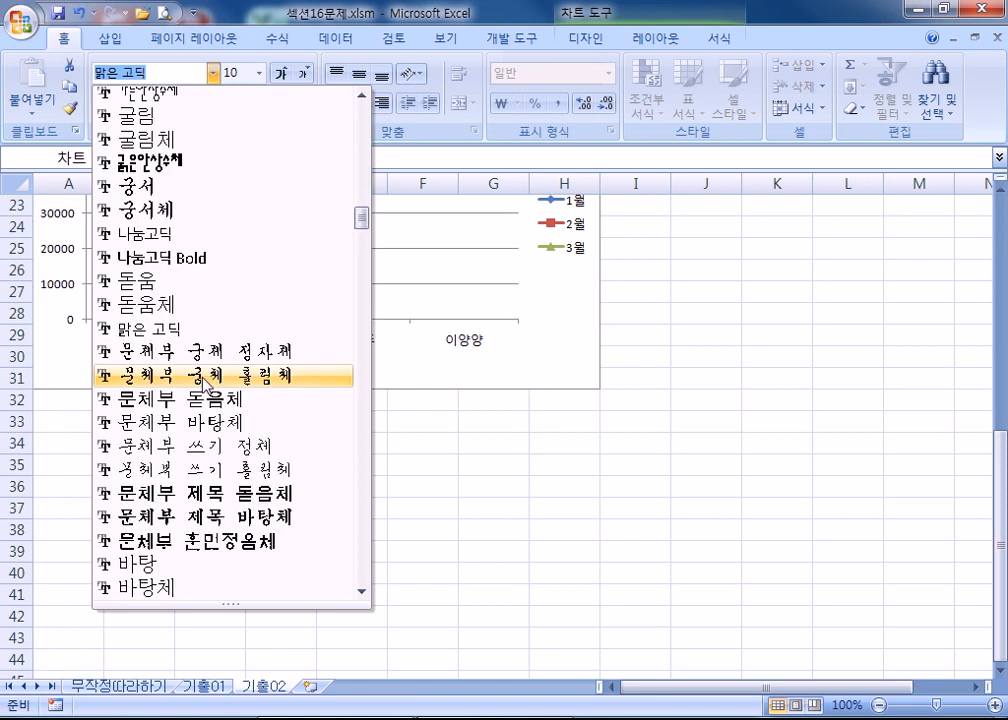
click(151, 285)
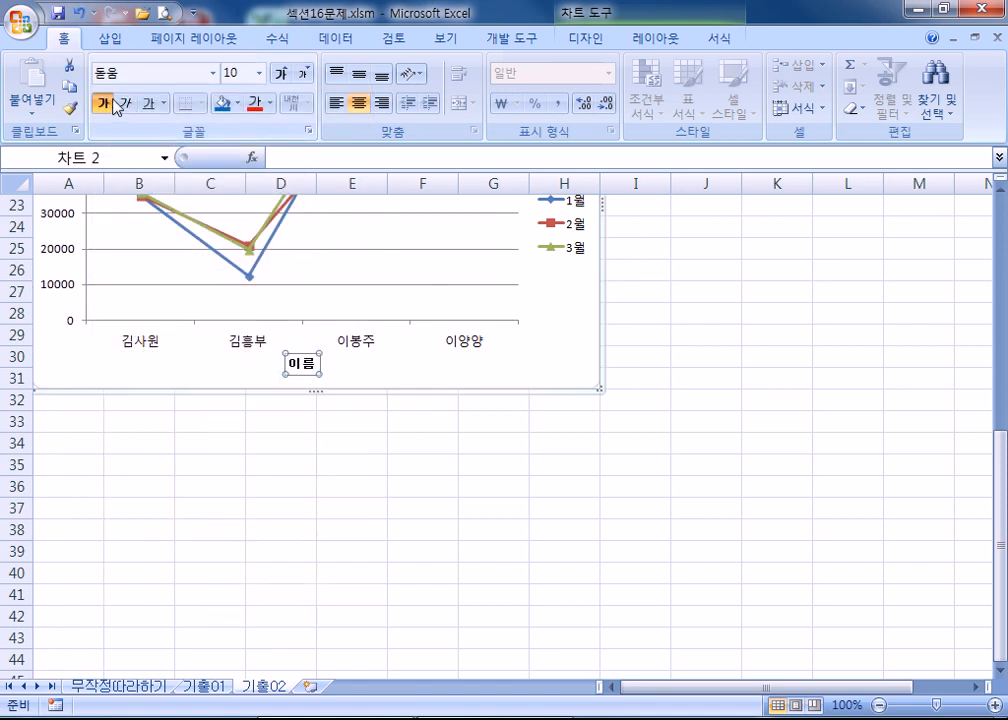
click(282, 74)
click(282, 74)
click(282, 74)
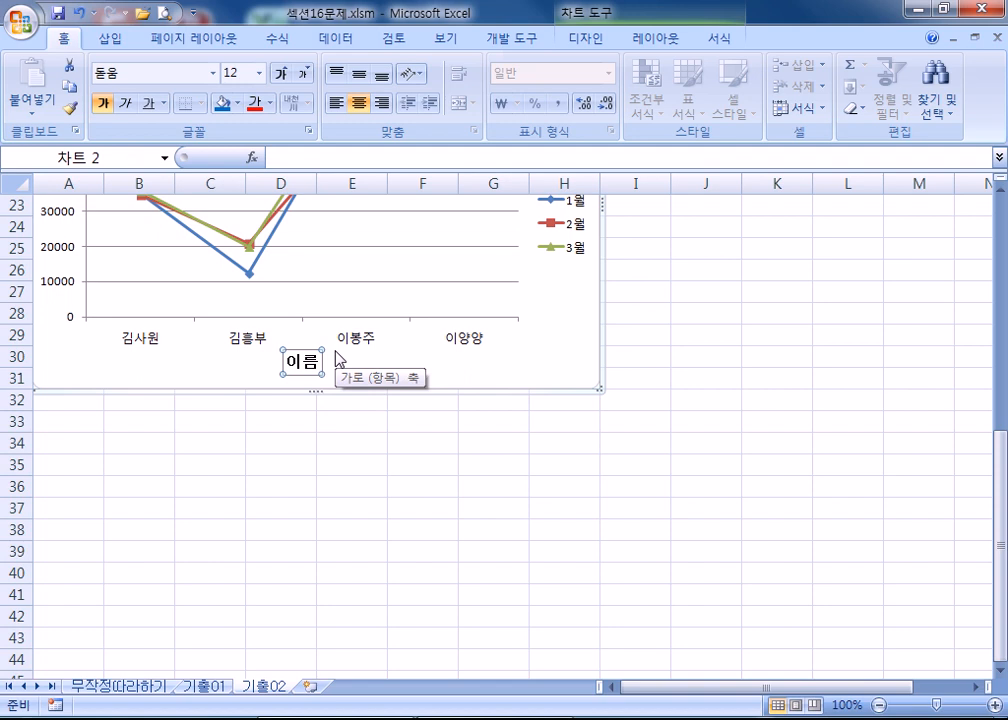
scroll(254, 360, up, 3)
scroll(279, 382, down, 3)
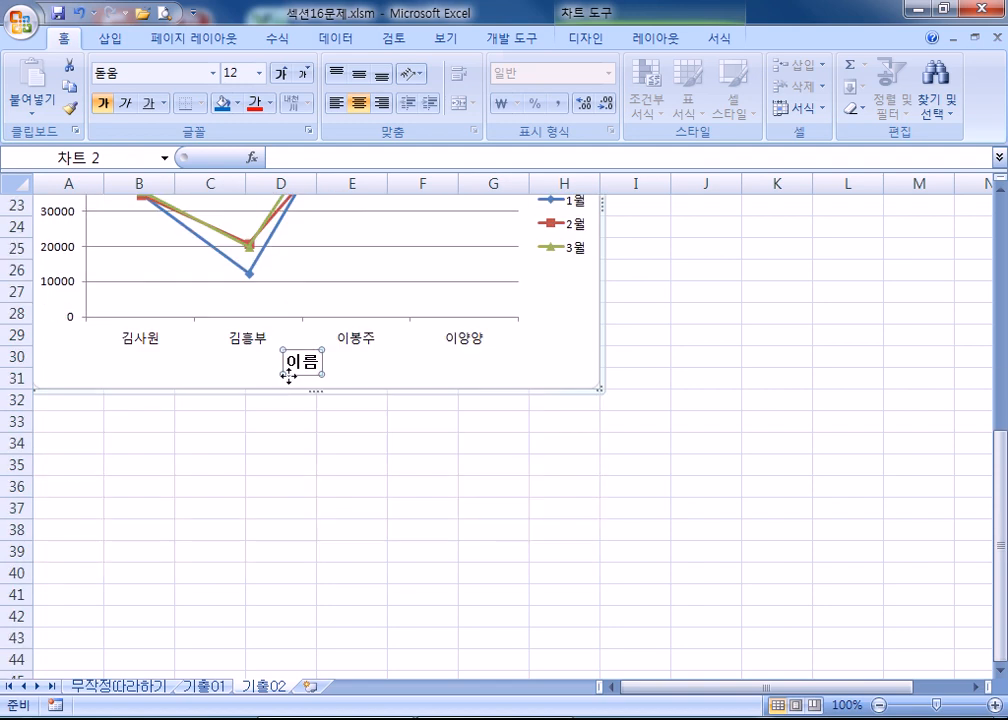
click(653, 40)
click(234, 88)
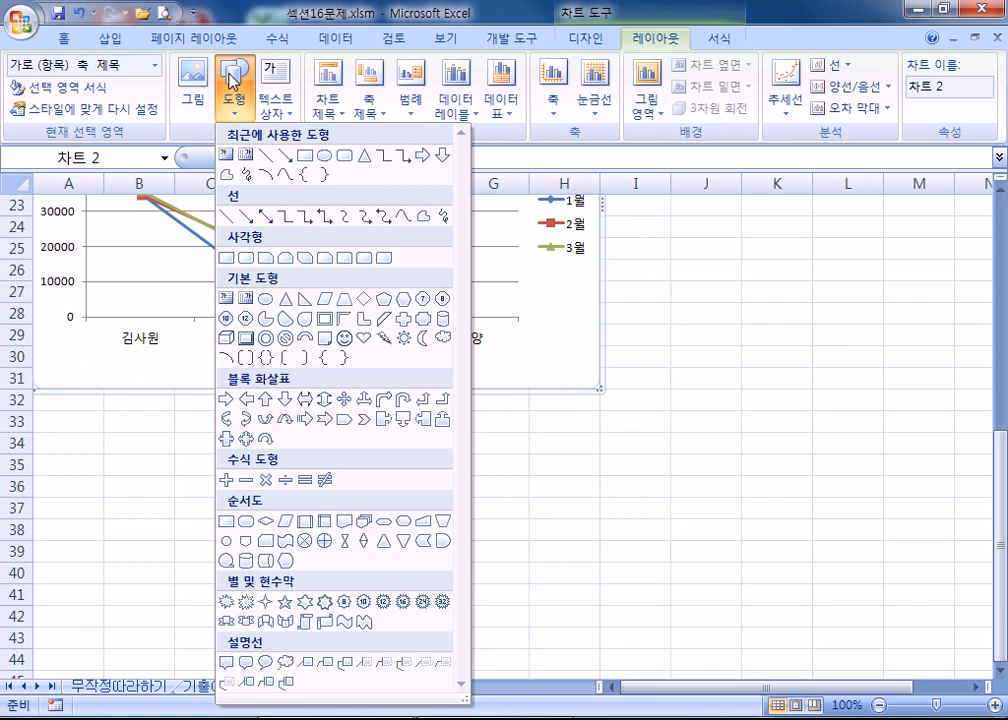
click(187, 357)
scroll(296, 384, up, 3)
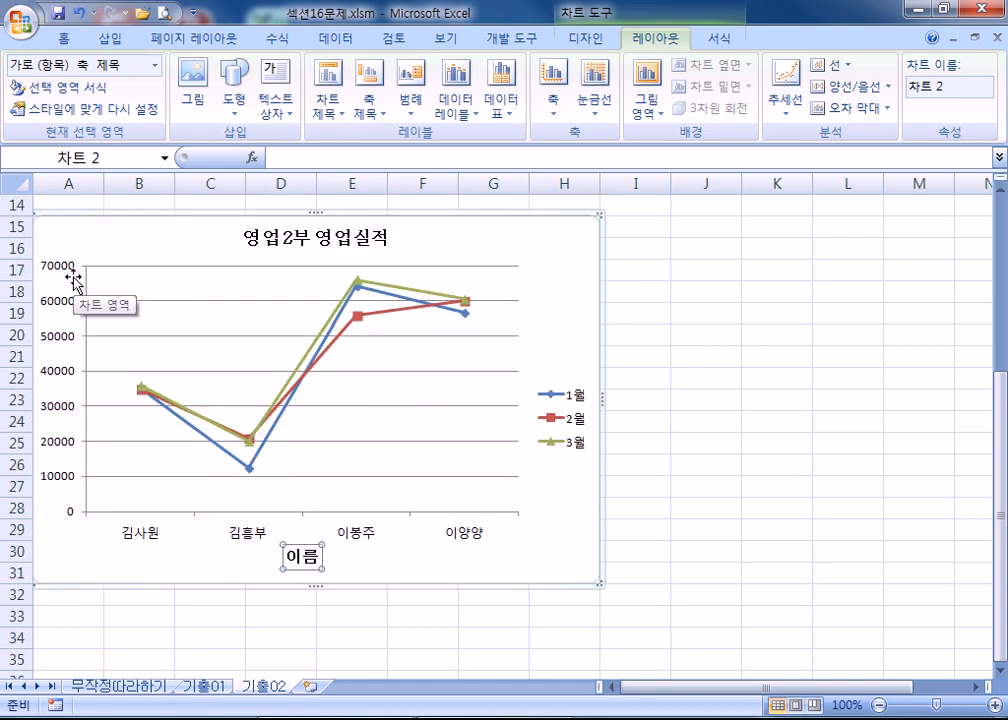
scroll(106, 288, down, 3)
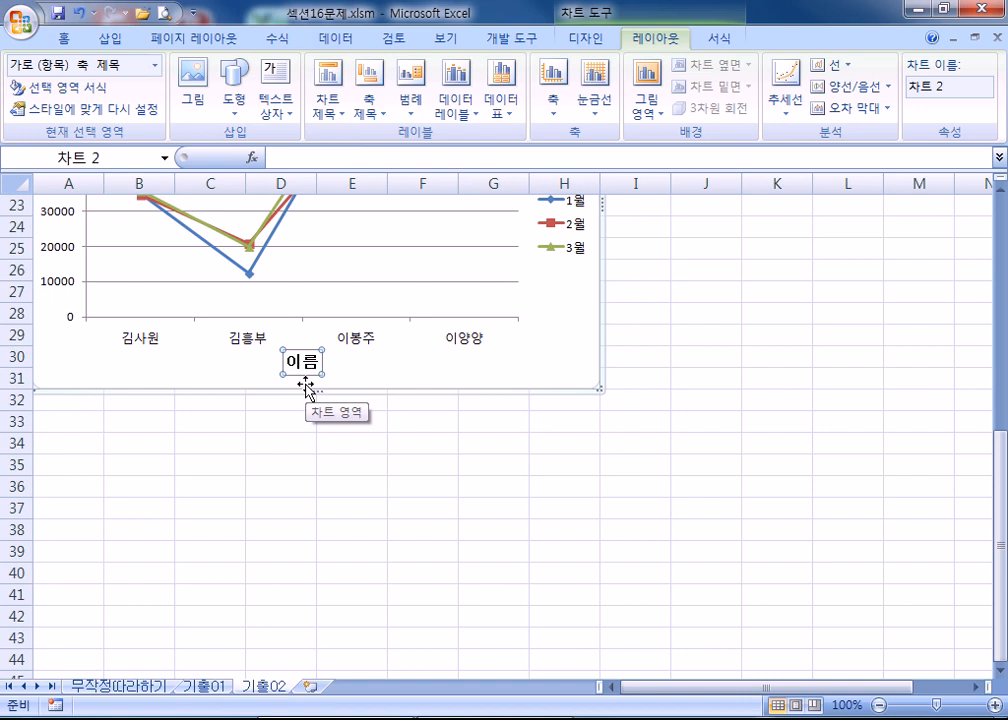
scroll(306, 390, up, 3)
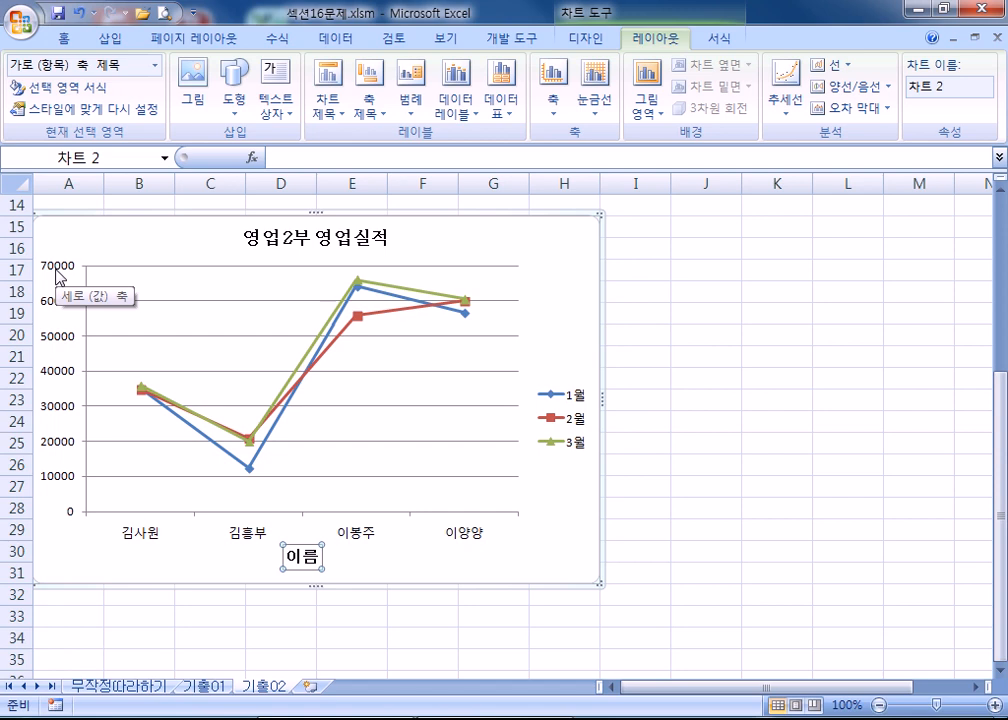
scroll(60, 272, down, 2)
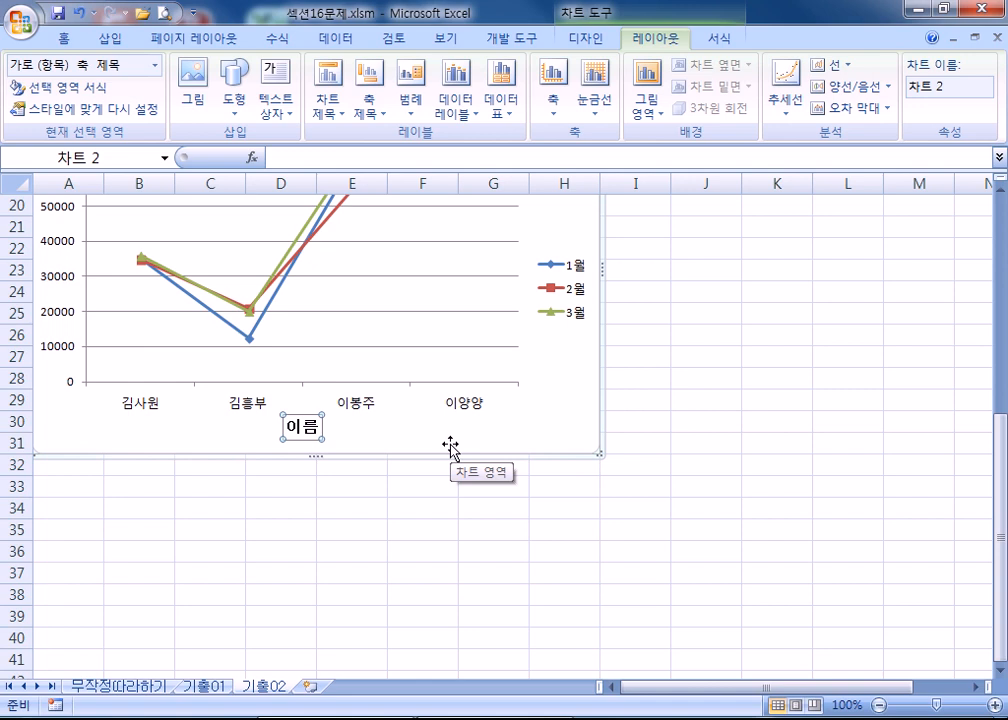
scroll(220, 317, up, 1)
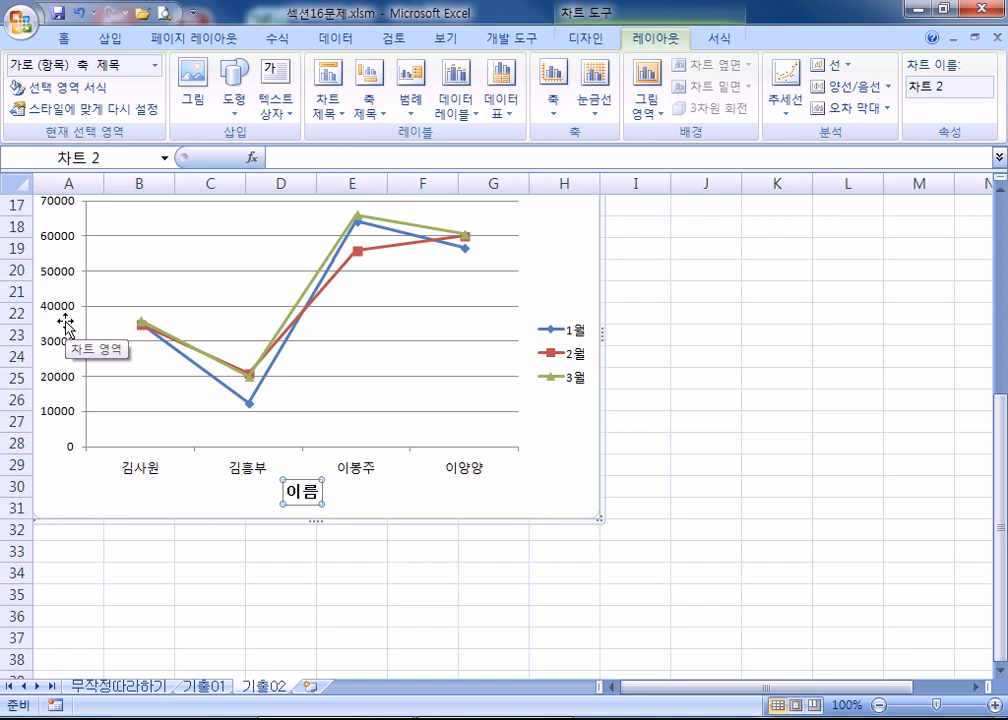
click(380, 108)
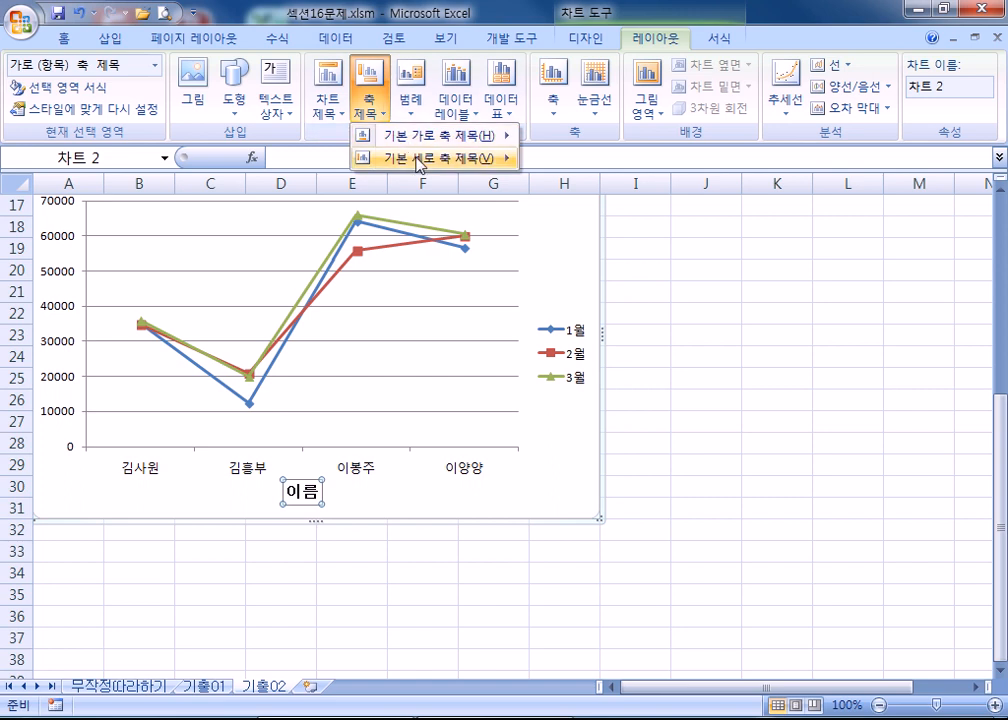
mouse_move(368, 148)
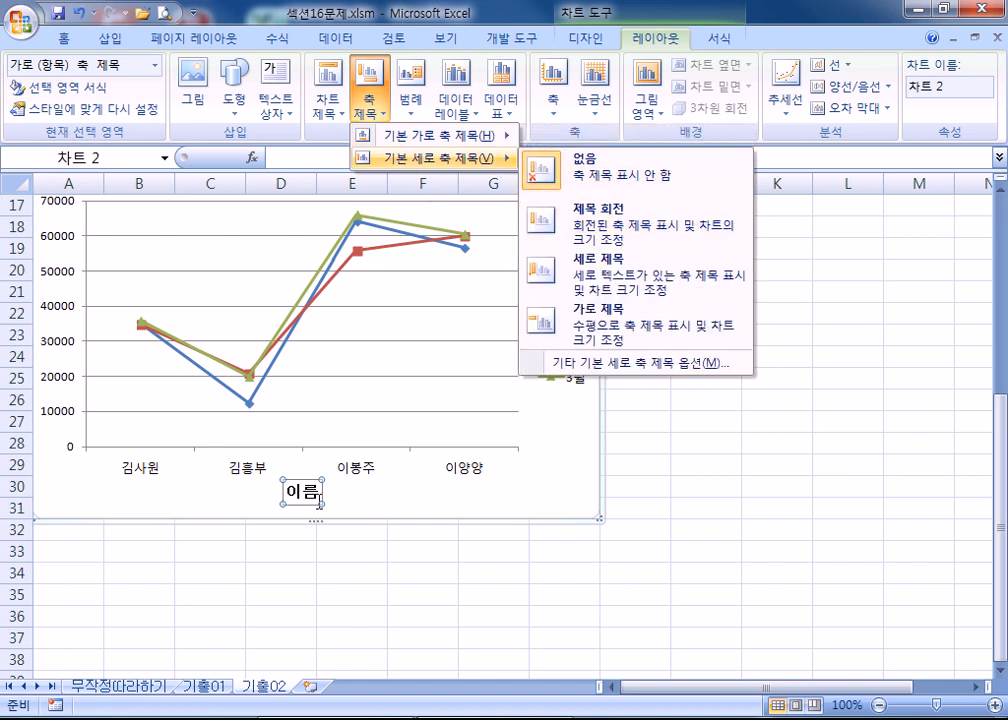
click(58, 44)
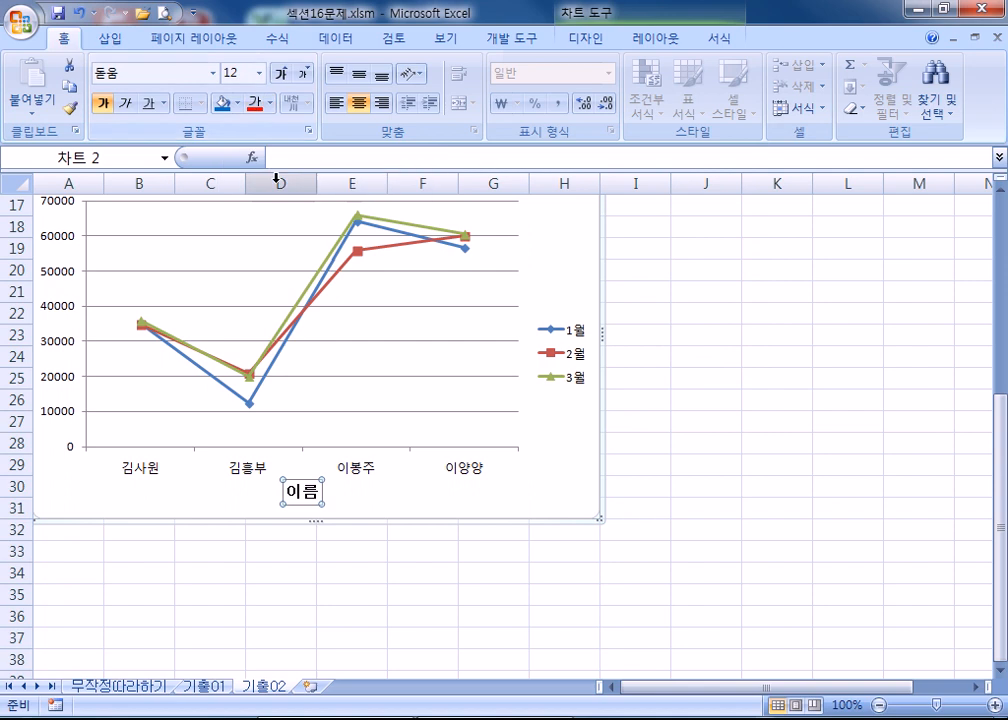
Set the display unit of the line chart's vertical value axis to 천
click(65, 310)
scroll(65, 315, up, 2)
scroll(63, 340, up, 1)
scroll(65, 397, down, 1)
scroll(63, 397, down, 1)
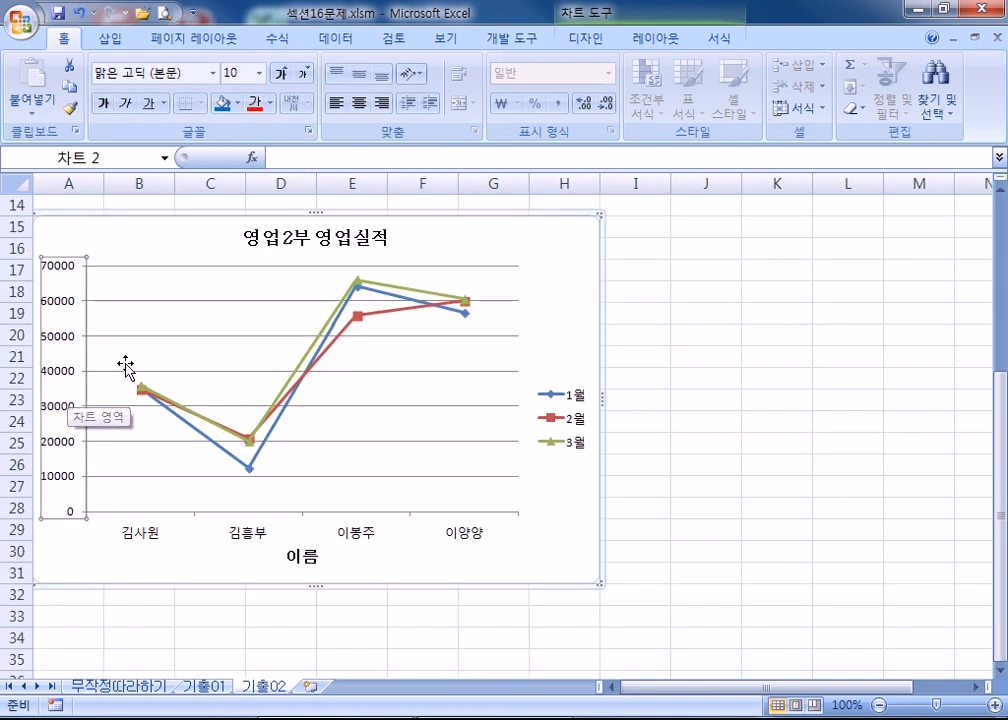
key(ctrl+1)
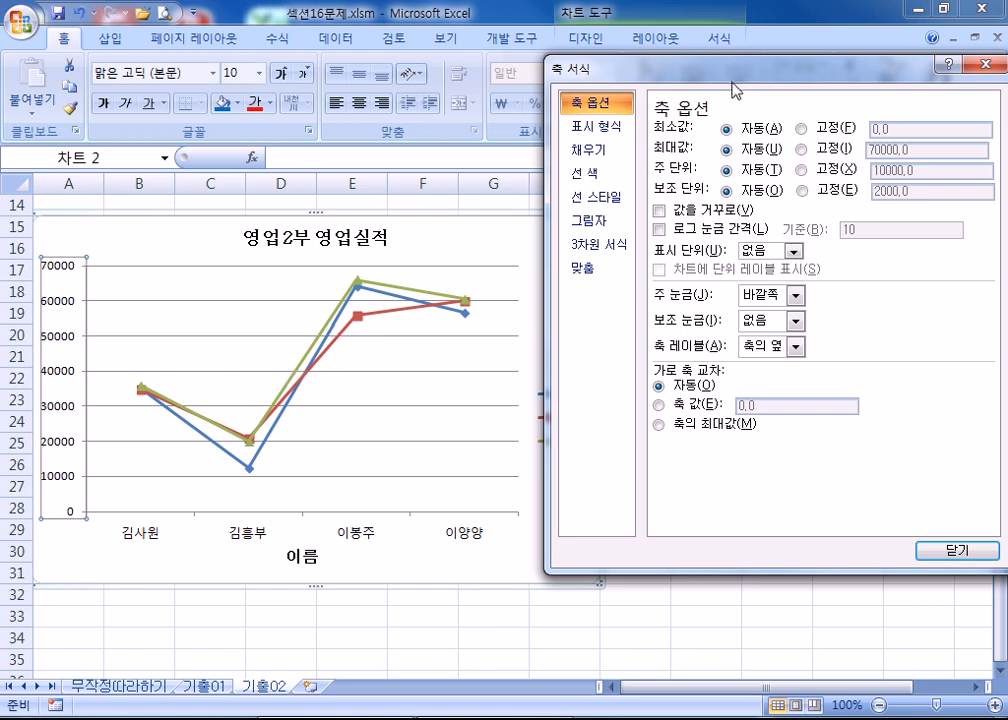
drag(727, 85, 687, 88)
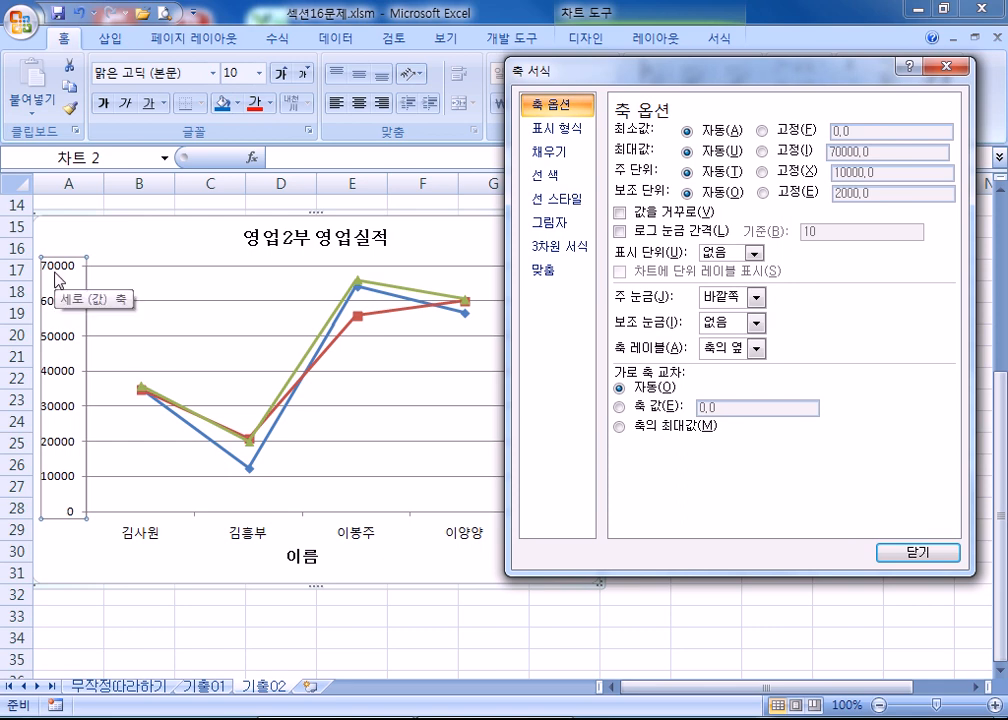
click(755, 255)
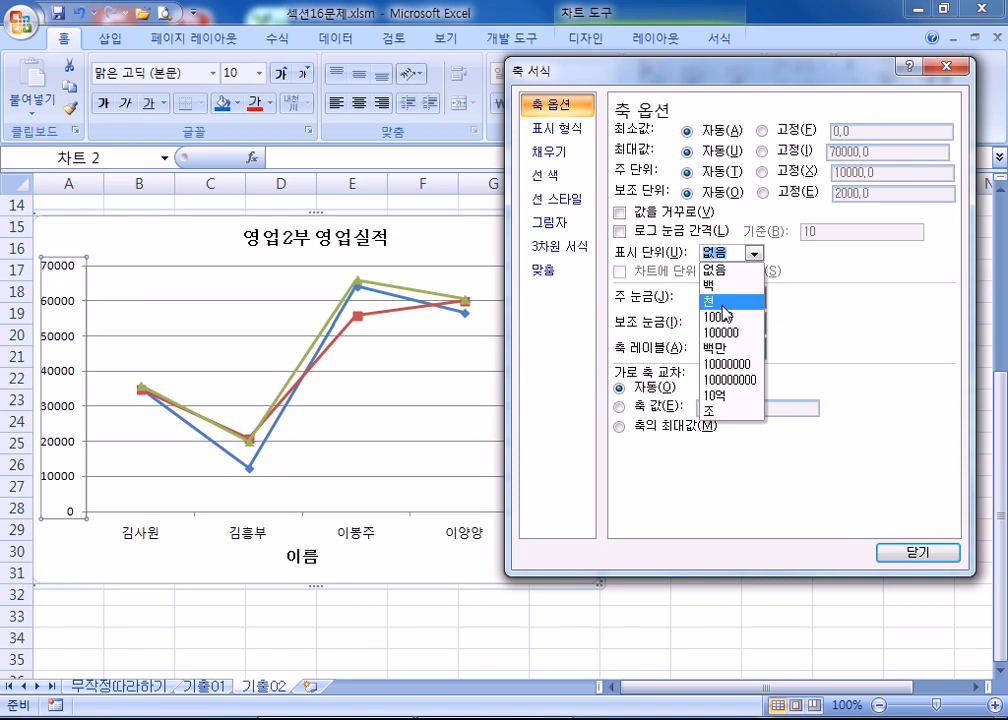
click(758, 302)
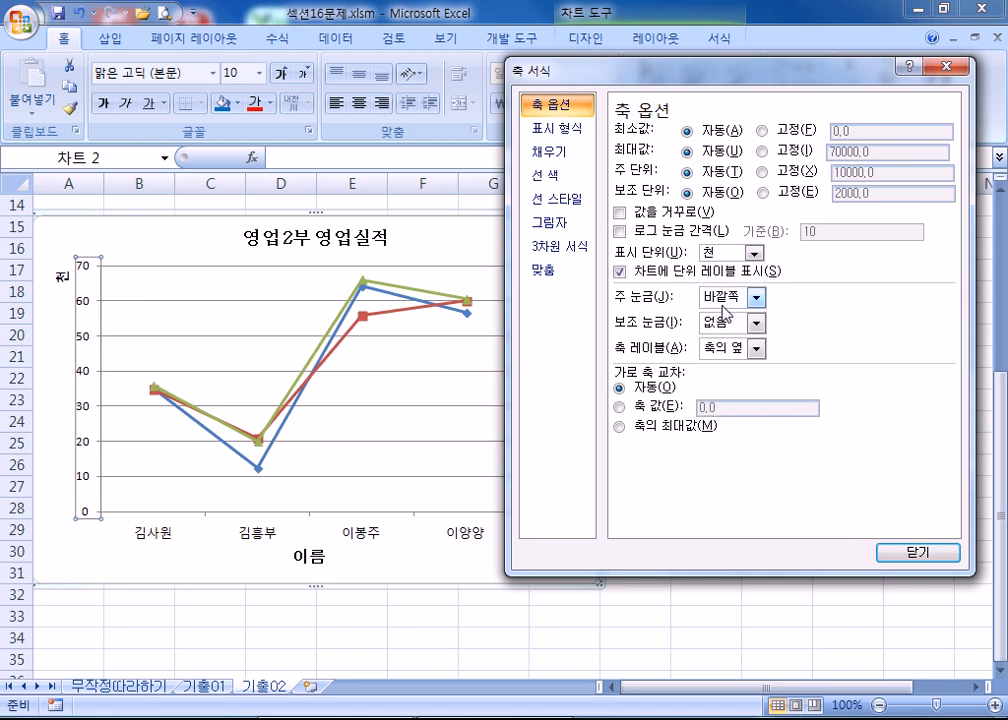
Reset the value axis display unit to 없음, reapply 천, and toggle its unit label on the chart, leaving it shown
click(755, 255)
click(722, 270)
click(755, 255)
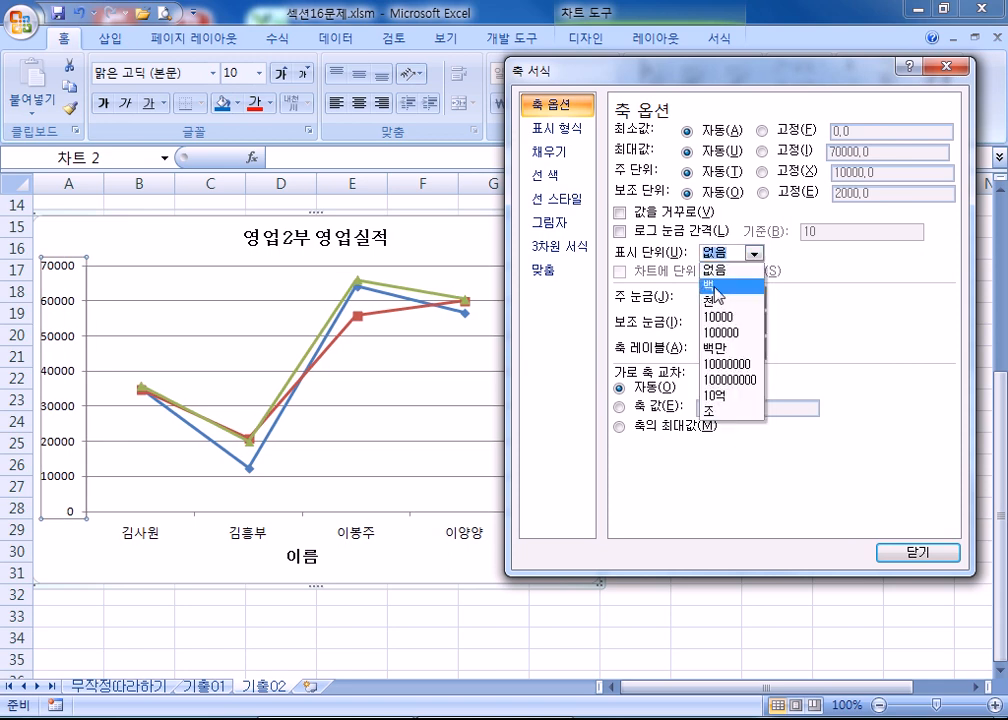
click(727, 299)
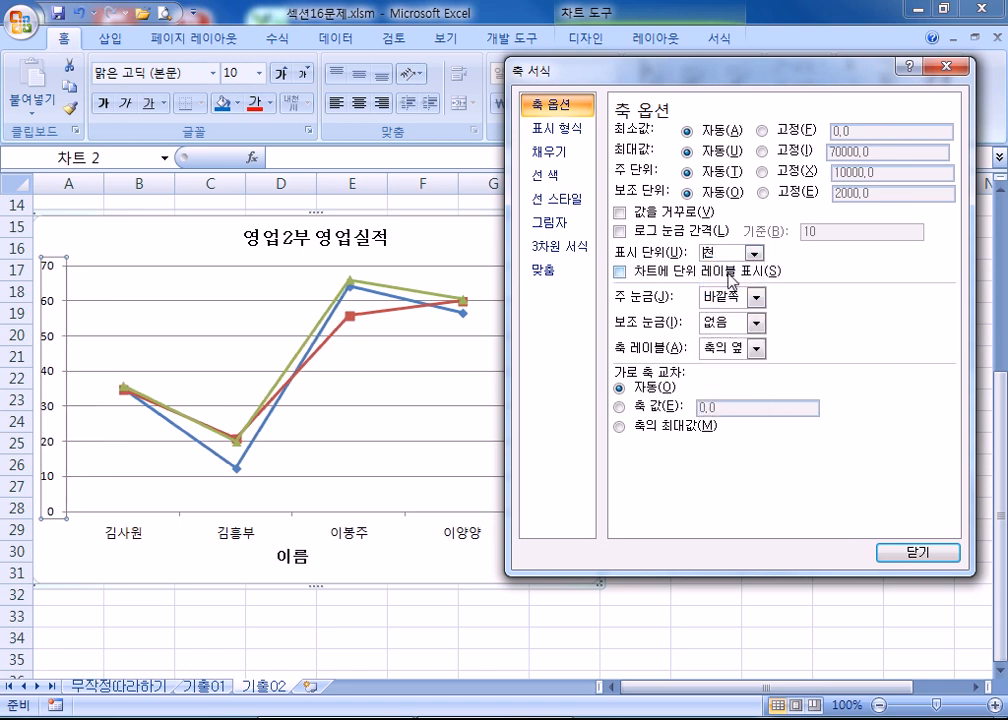
click(619, 271)
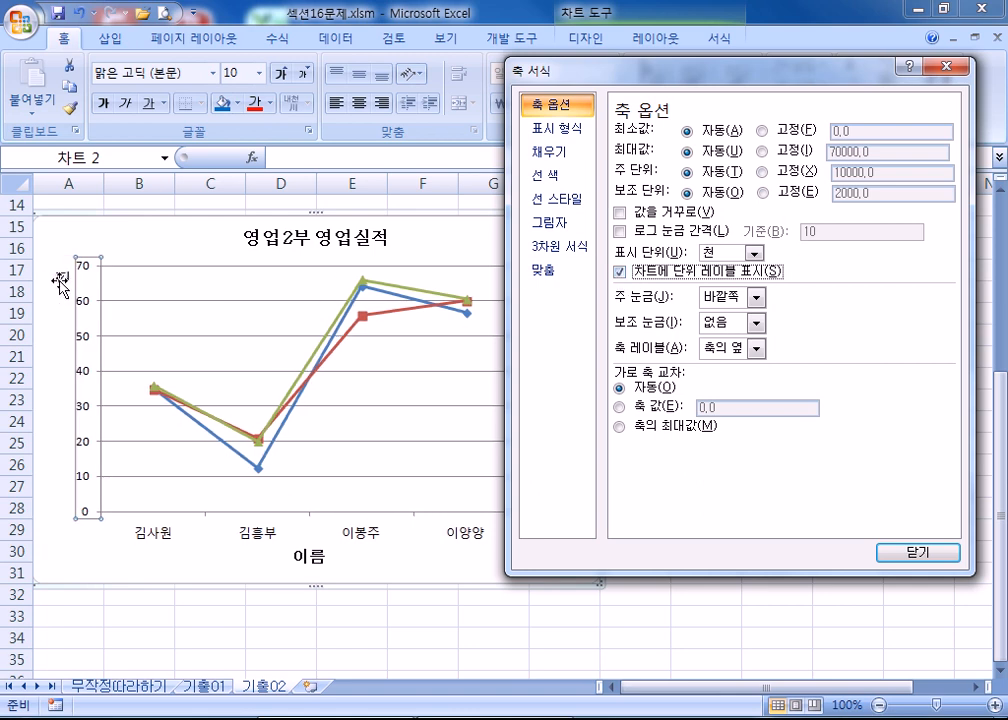
click(620, 272)
click(620, 272)
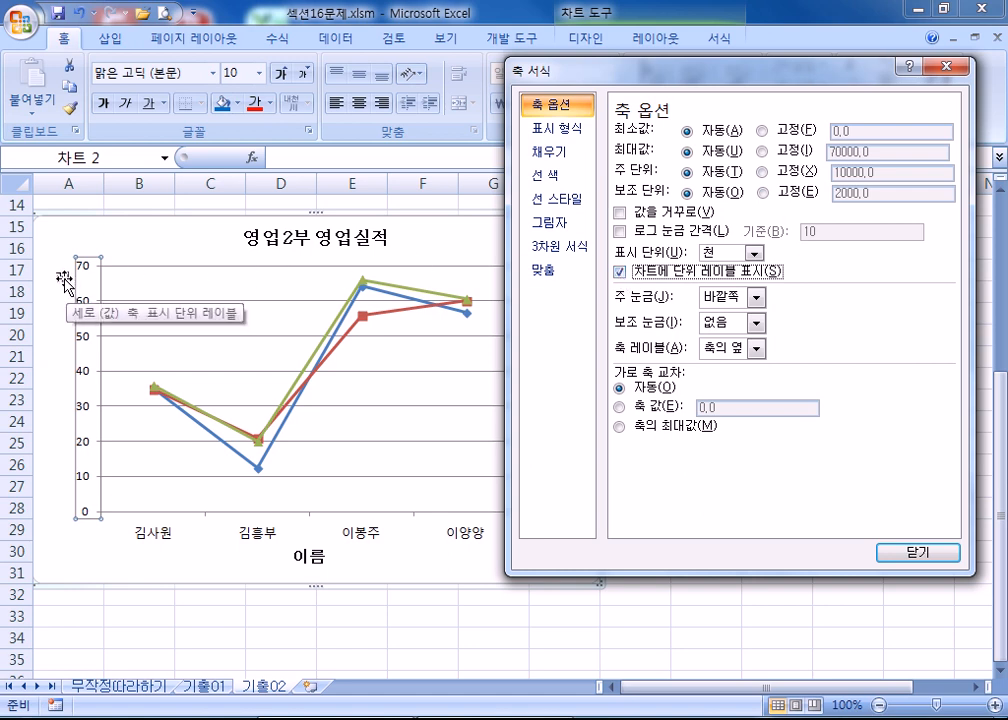
Set the text direction of the value axis's 천 unit label to 가로, trying the 270-degree rotation for comparison
click(64, 281)
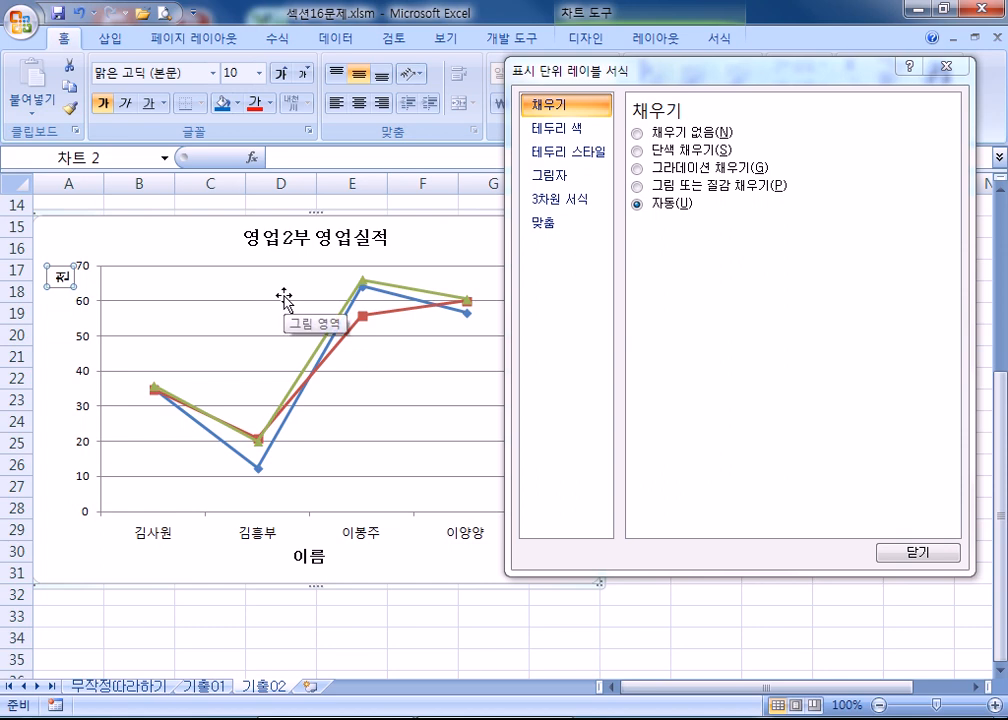
click(555, 226)
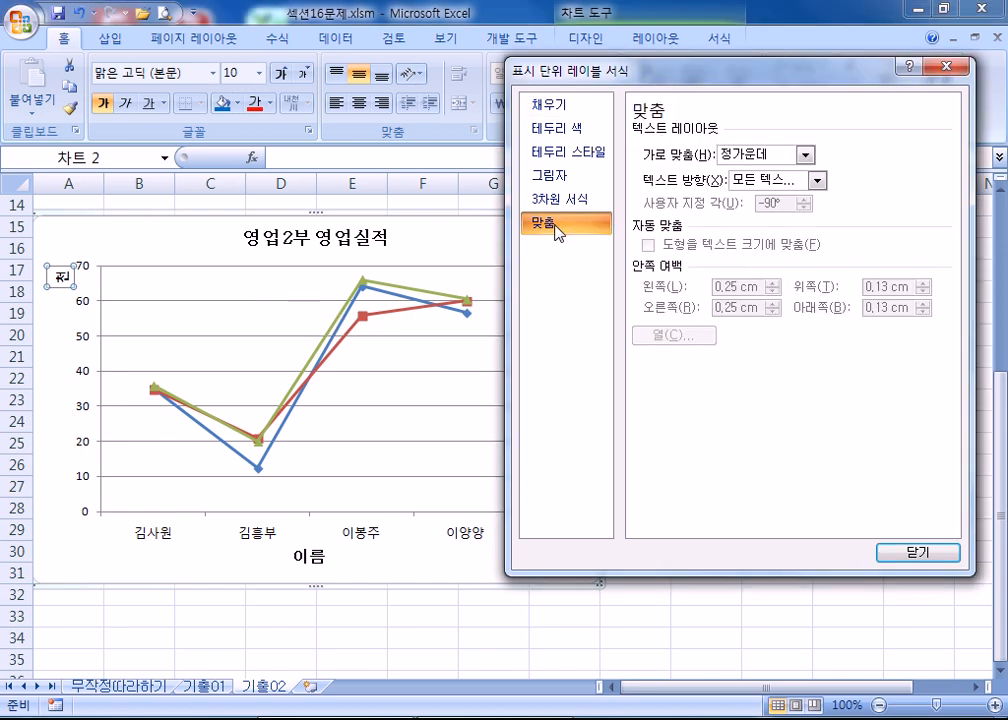
click(773, 184)
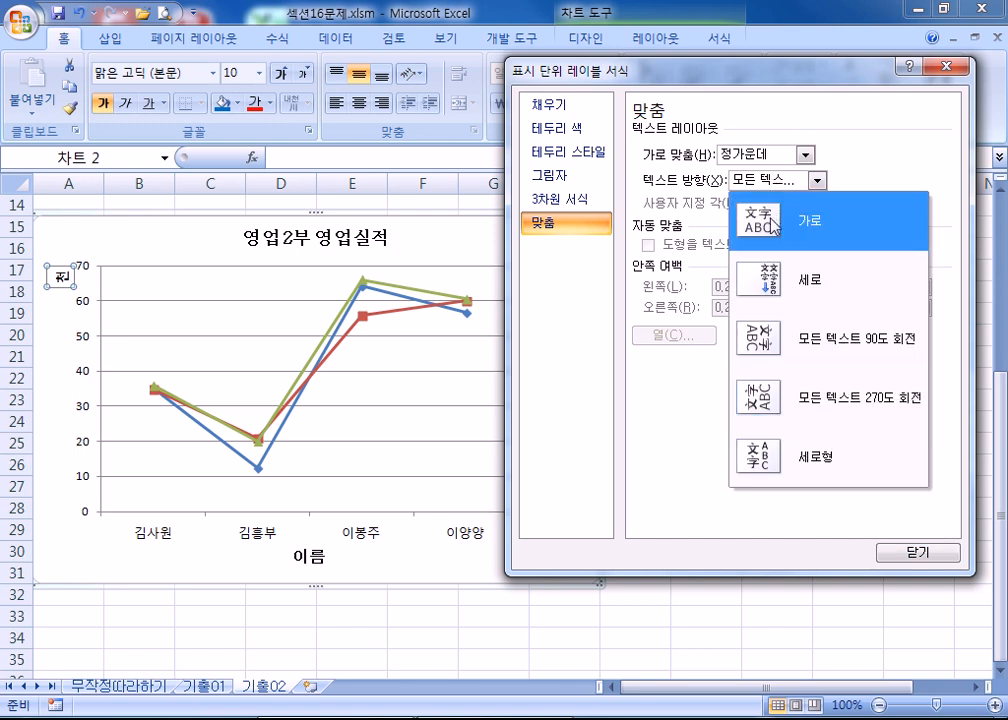
click(773, 222)
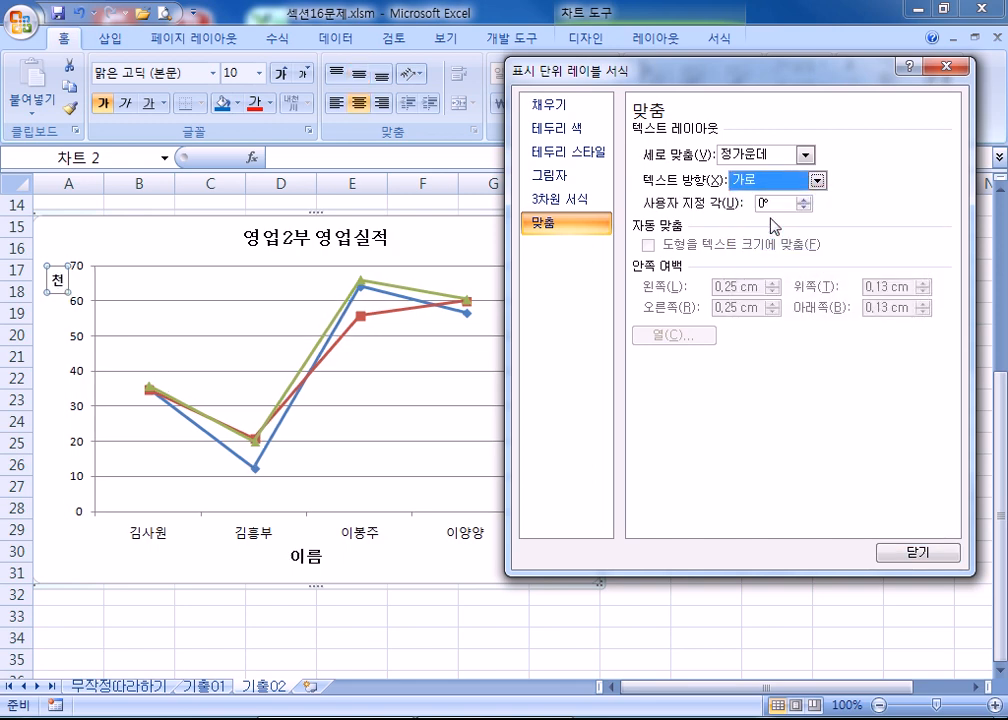
click(775, 181)
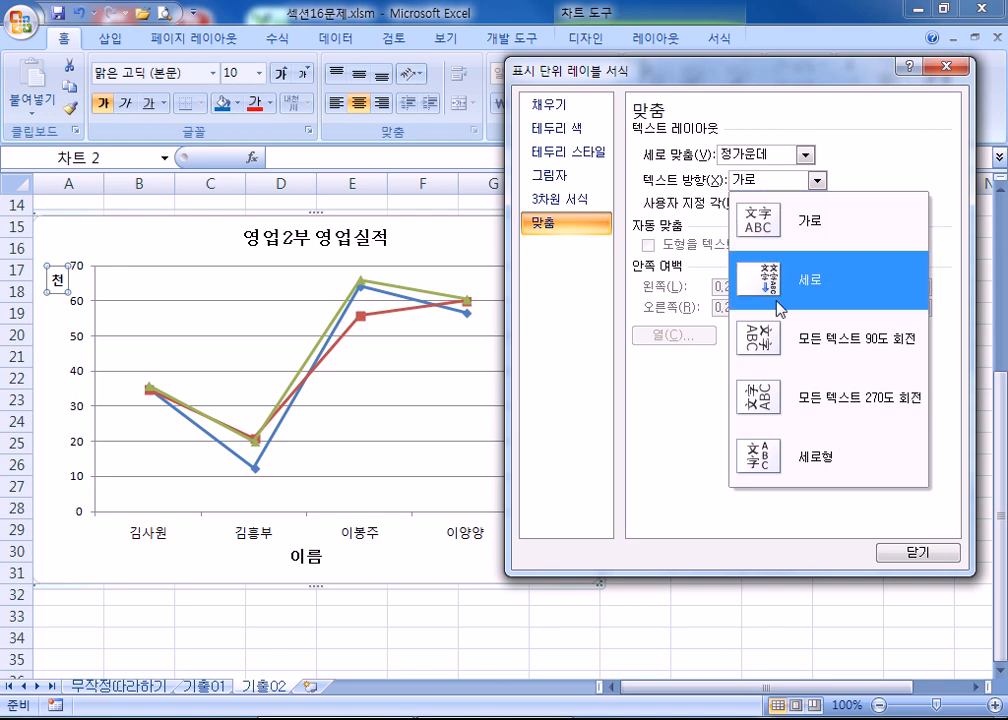
click(768, 409)
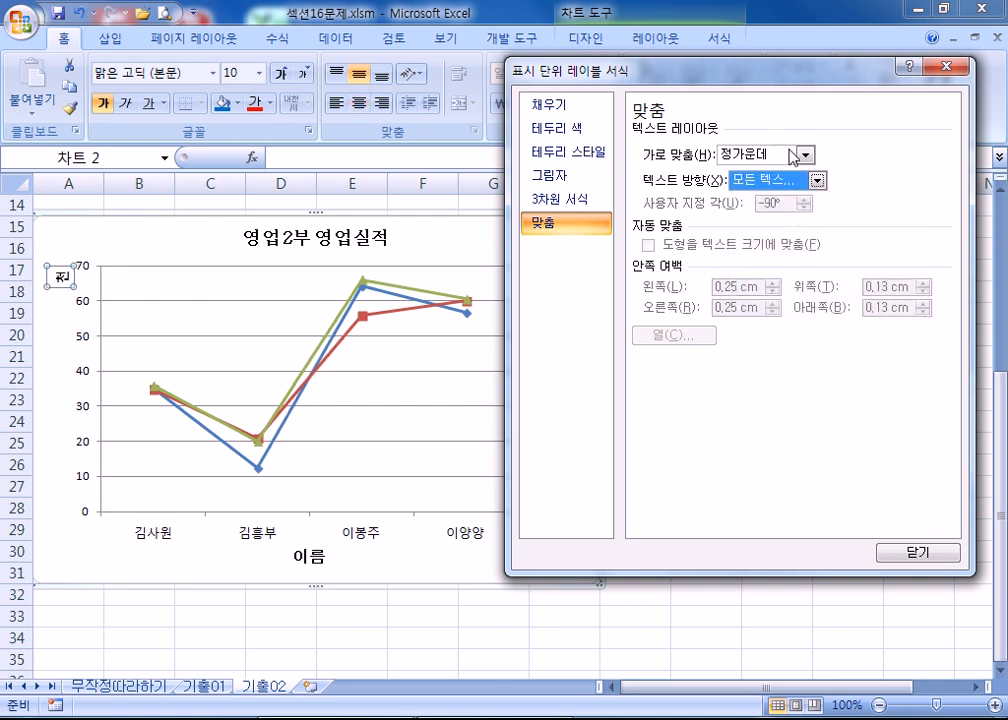
click(755, 186)
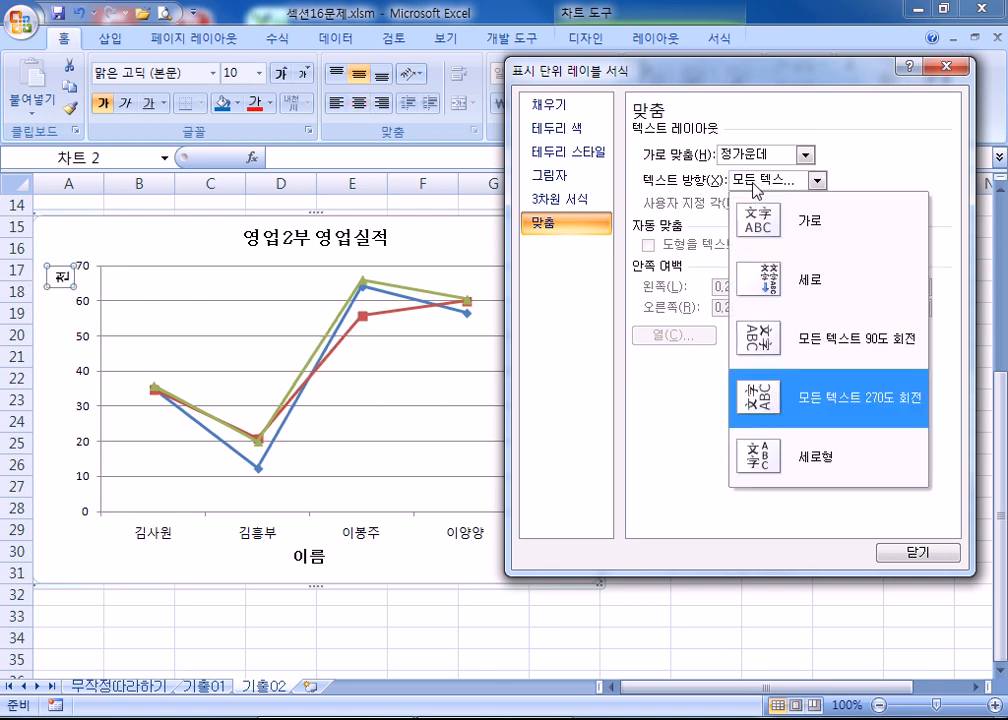
click(776, 230)
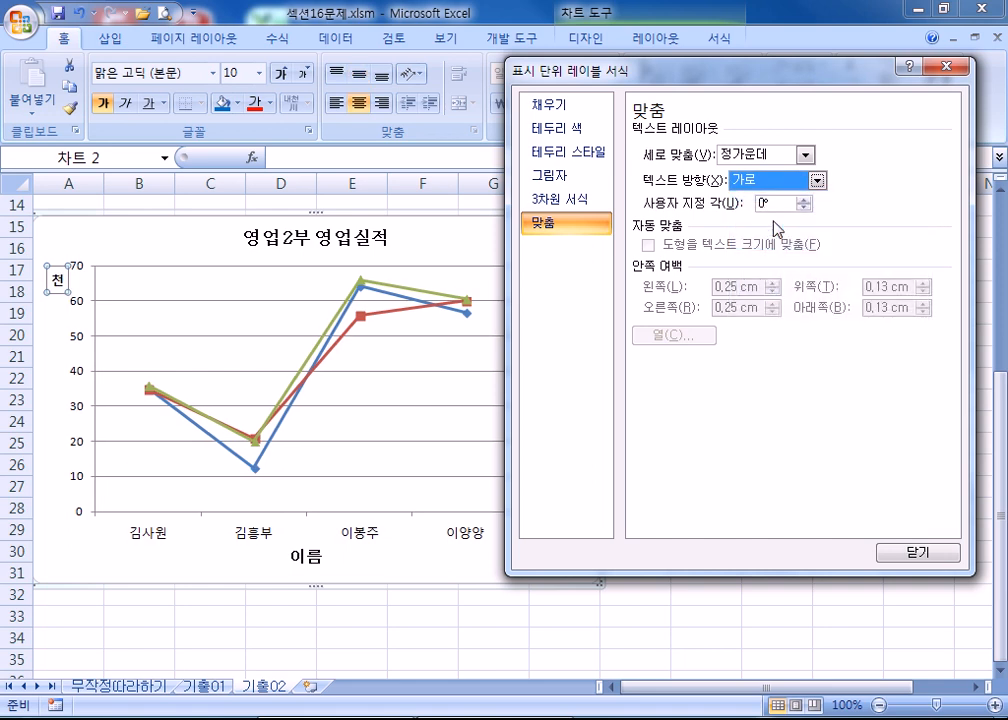
Move the 천 unit label up so it sits above the top value of the vertical axis
click(49, 263)
click(54, 271)
drag(57, 272, 54, 233)
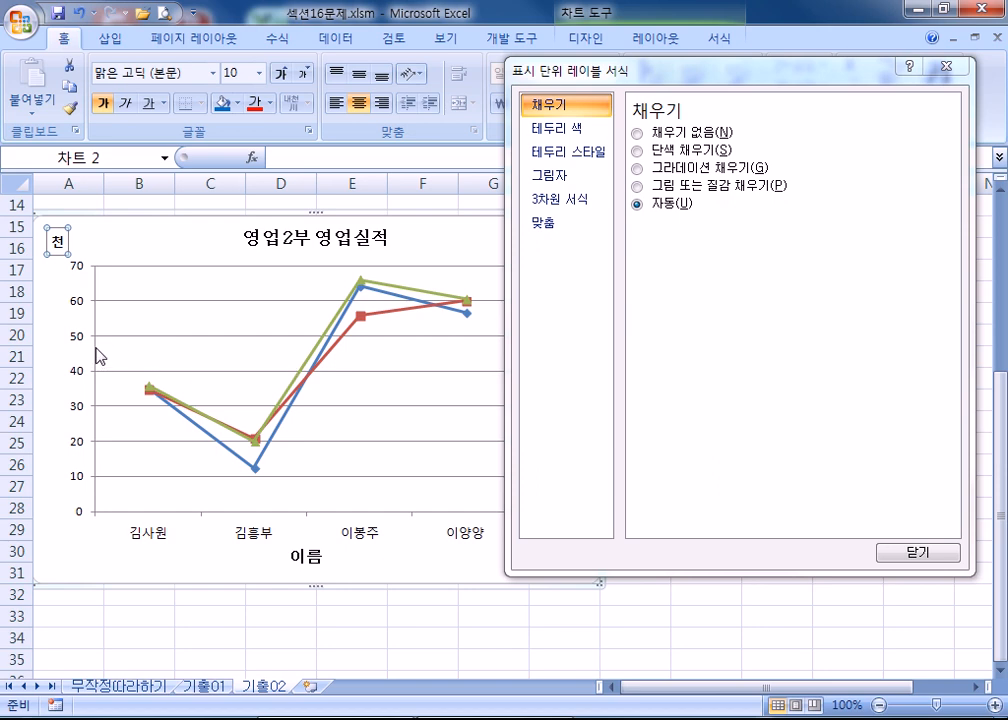
Undo the last move of the value axis's 천 unit label
key(ctrl+z)
click(46, 300)
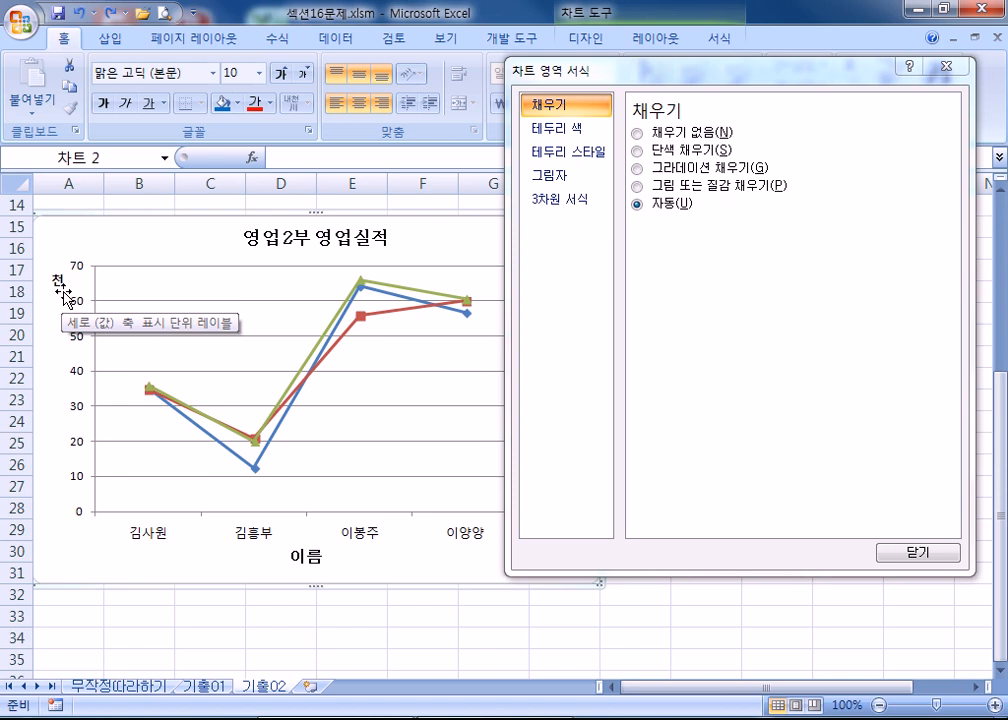
Try the line chart's primary horizontal gridlines at 없음 and restore them to 주 눈금선
click(116, 301)
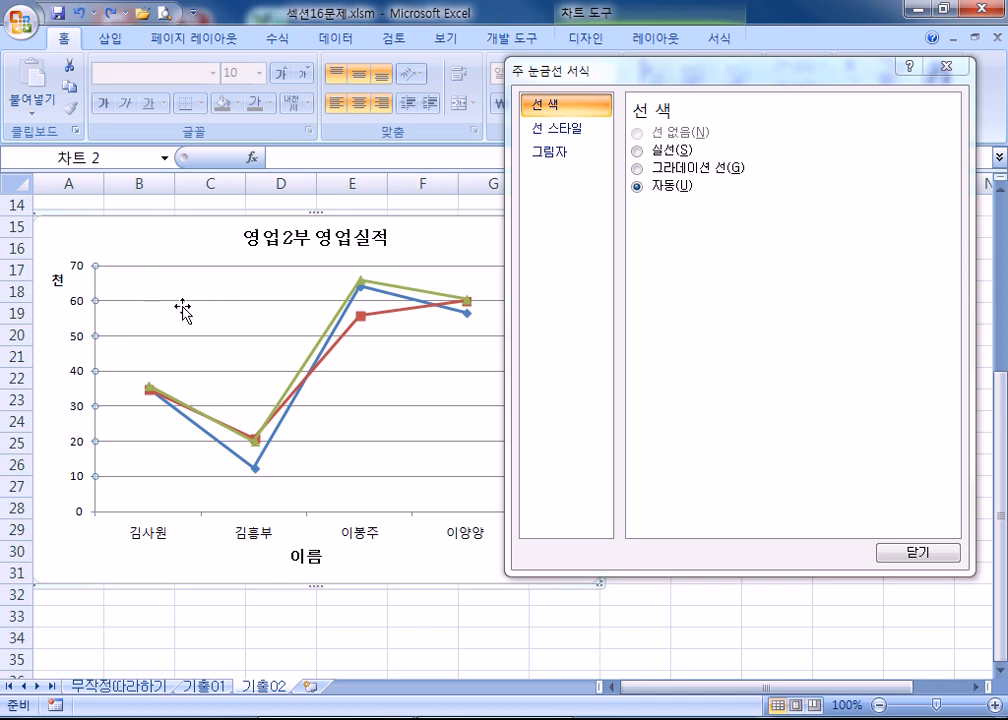
drag(517, 64, 497, 226)
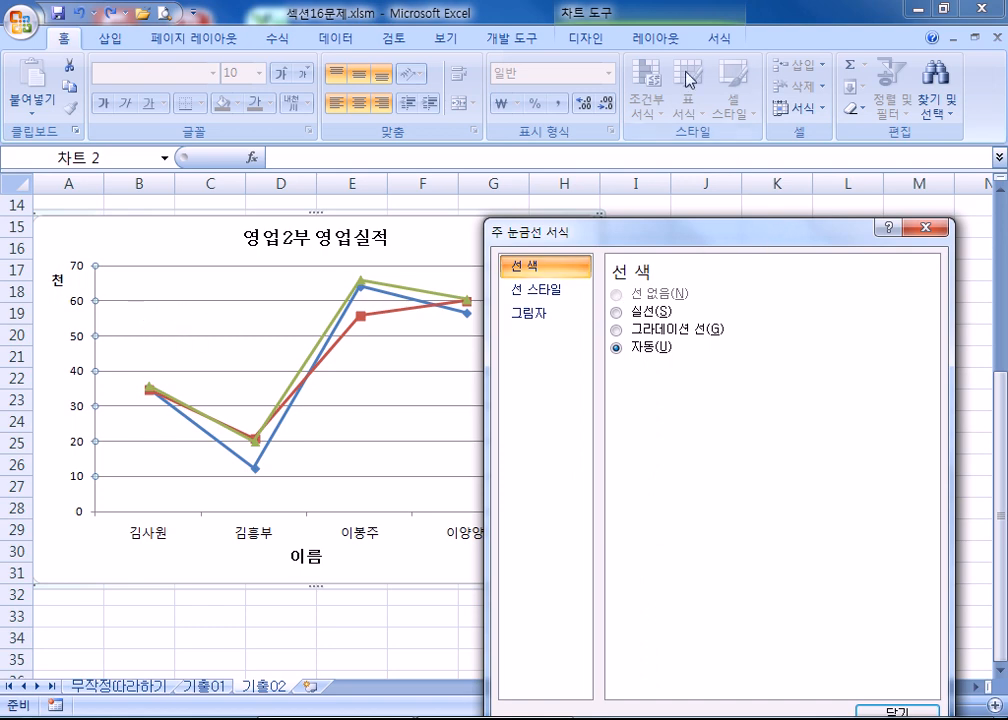
click(659, 40)
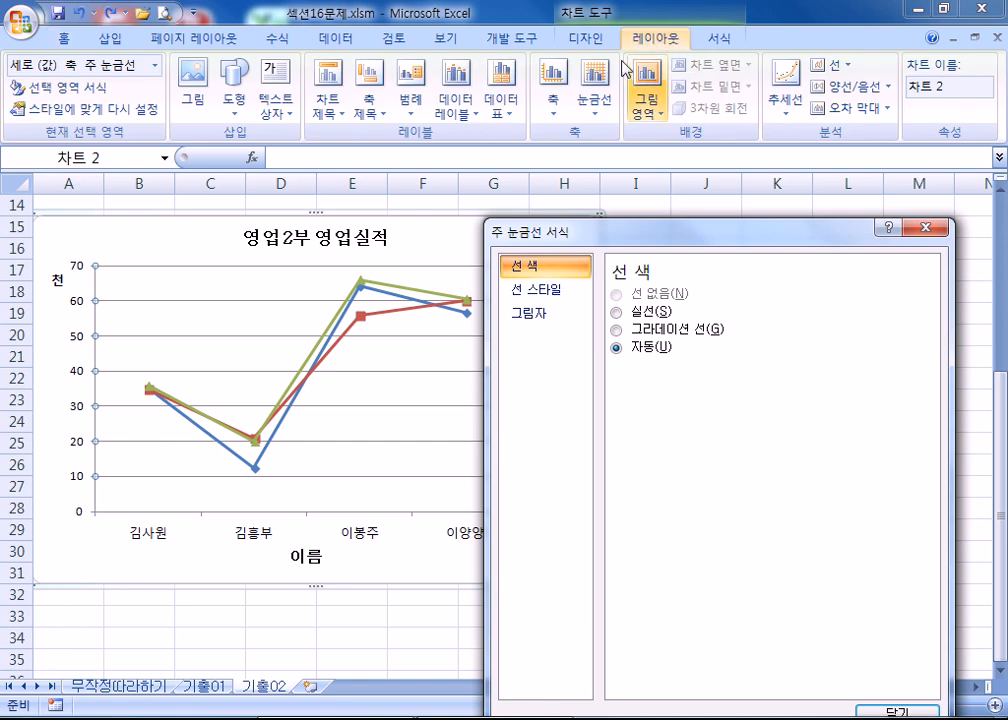
click(595, 100)
mouse_move(651, 139)
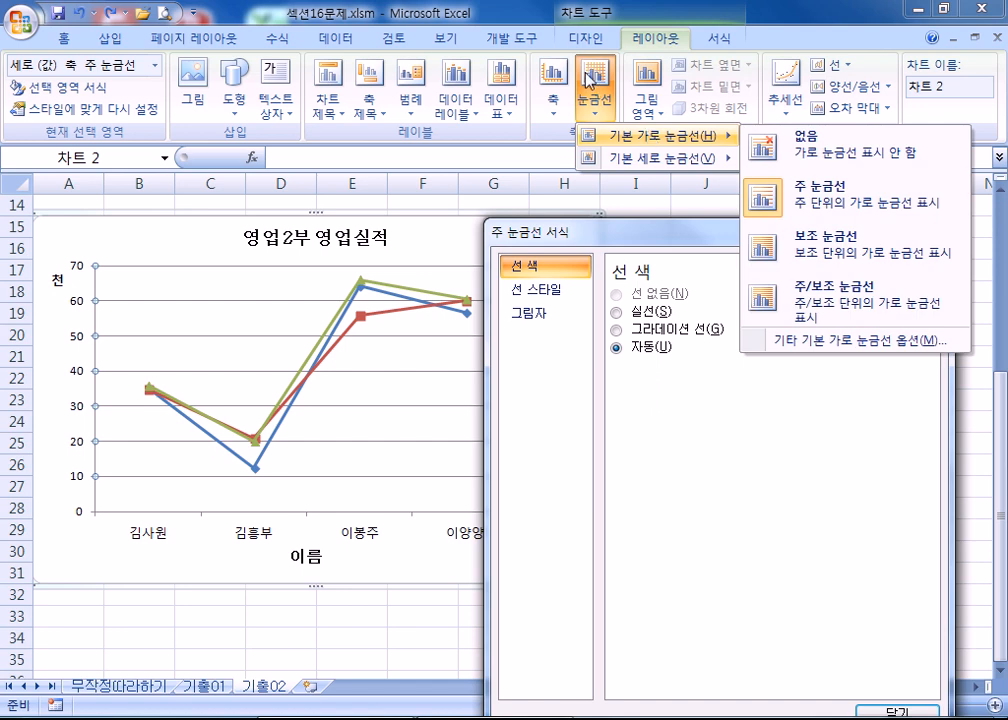
click(803, 149)
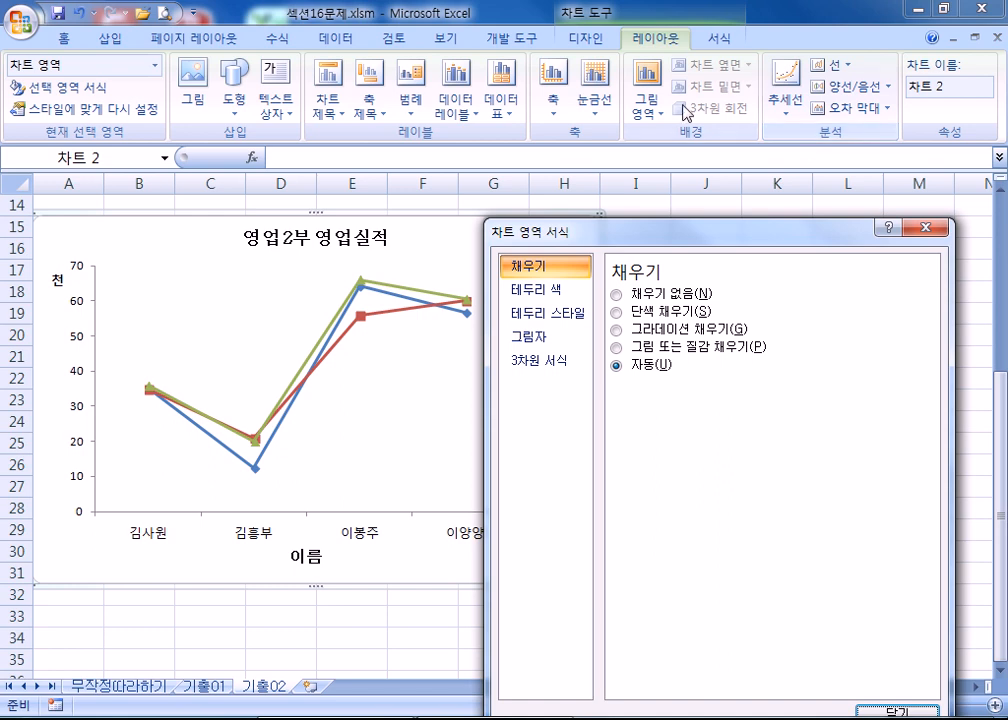
click(597, 107)
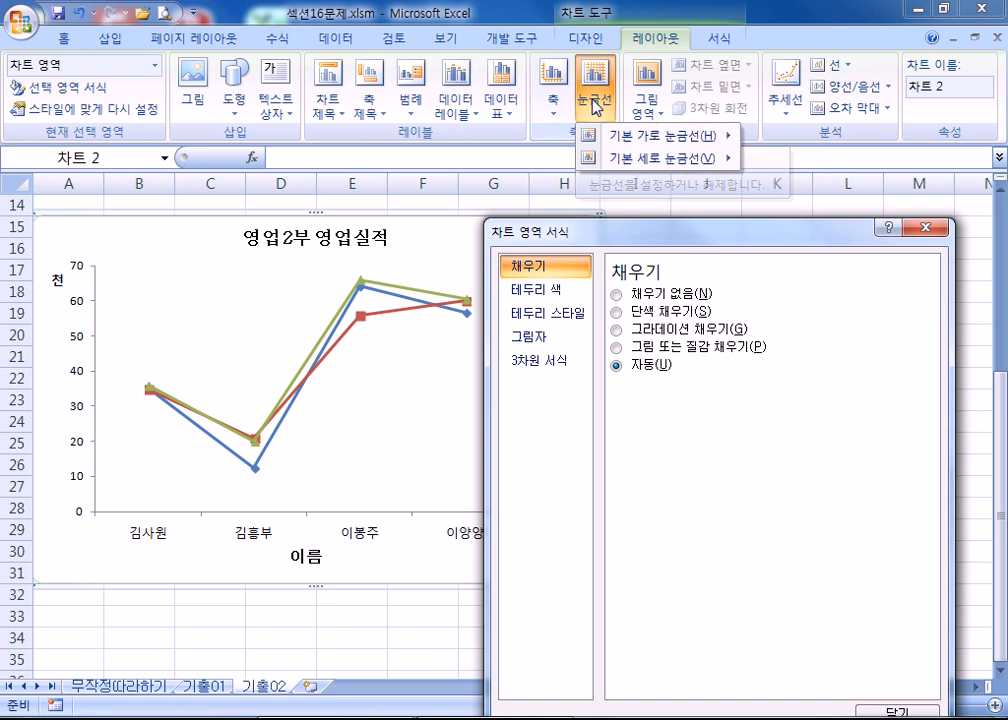
mouse_move(720, 138)
click(801, 196)
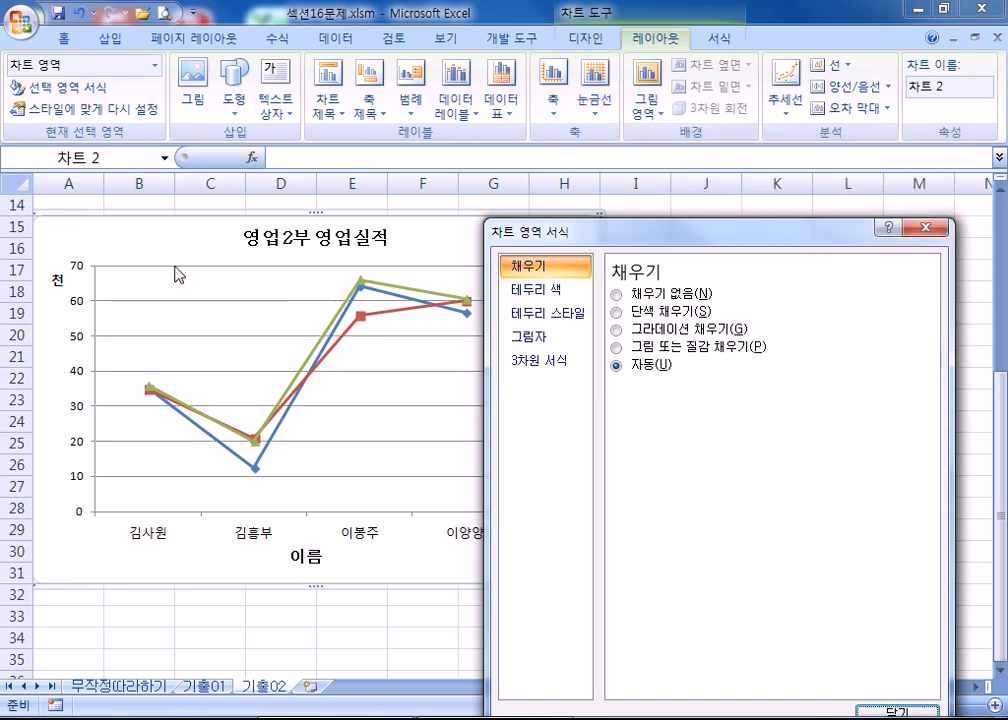
Remove the line chart's primary horizontal gridlines by setting them to 없음
click(187, 300)
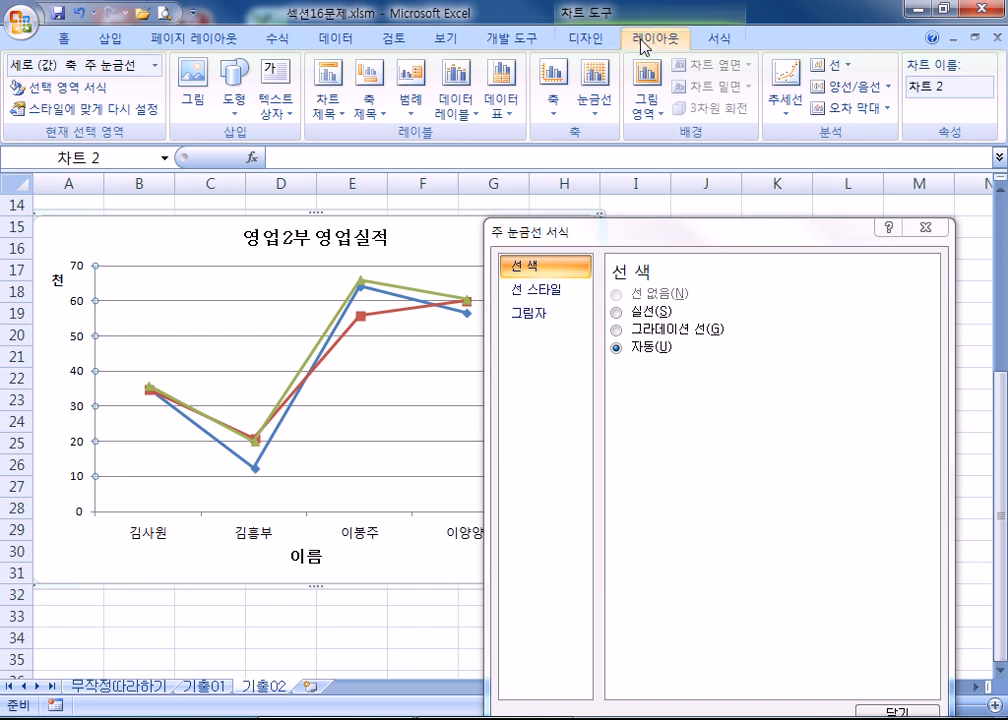
click(594, 108)
mouse_move(689, 140)
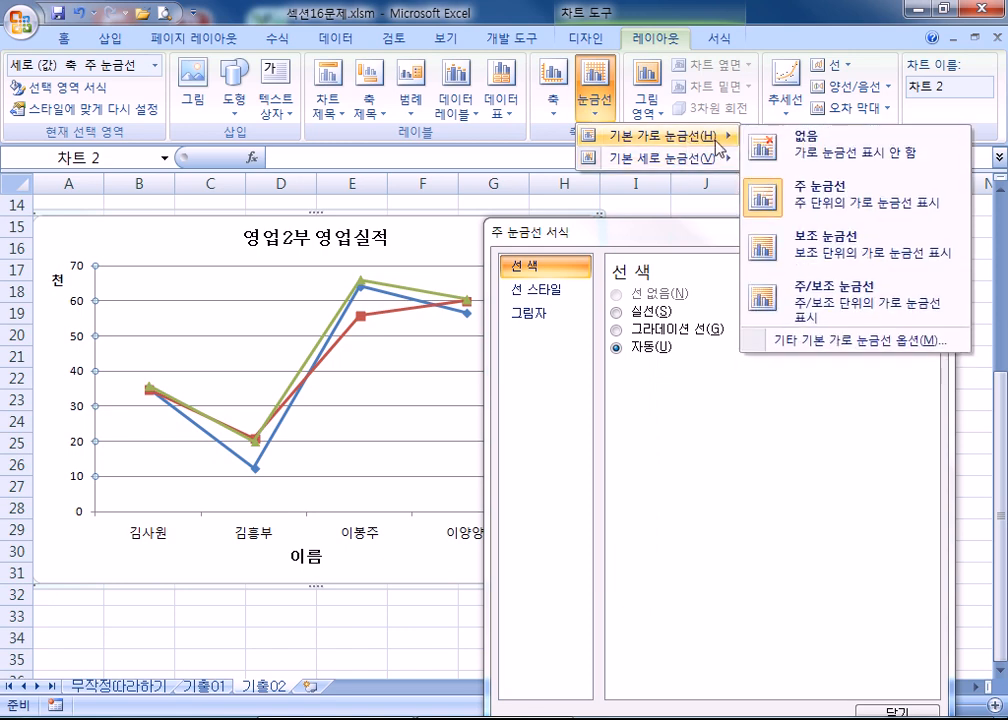
click(800, 148)
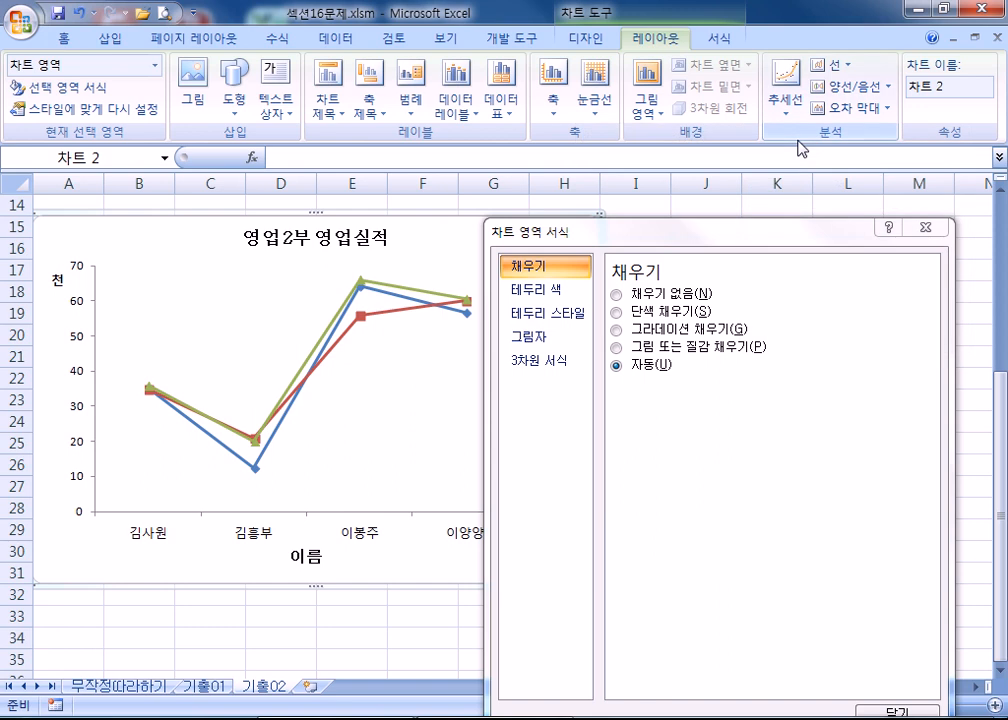
Fill the line chart's plot area with the pale grey speckled paper texture, using 그림 또는 질감 채우기
click(246, 354)
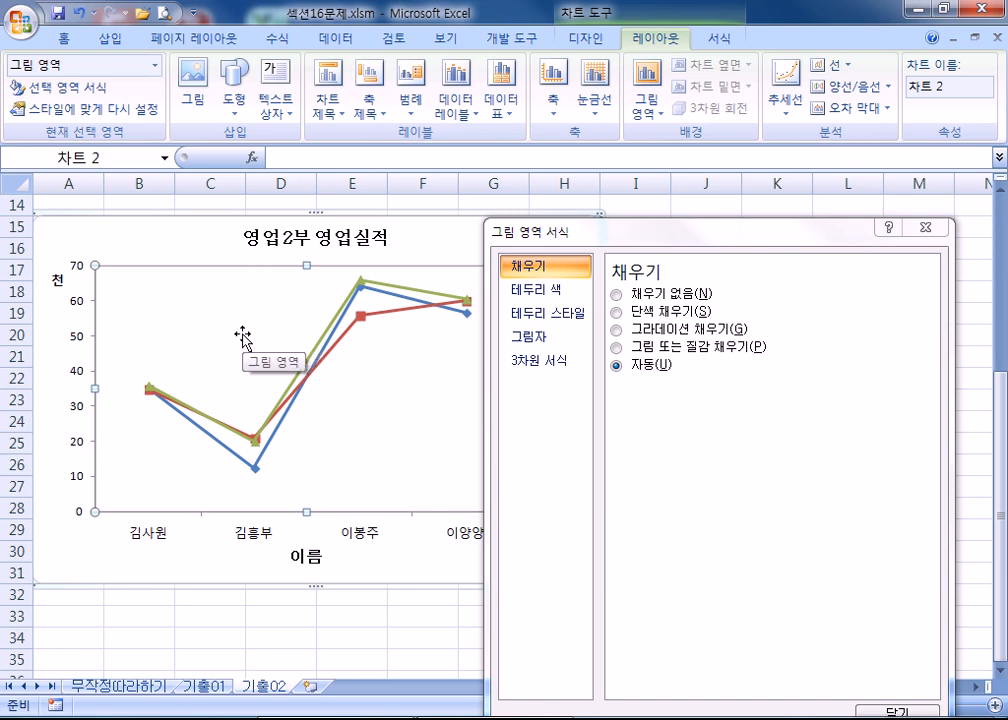
click(617, 347)
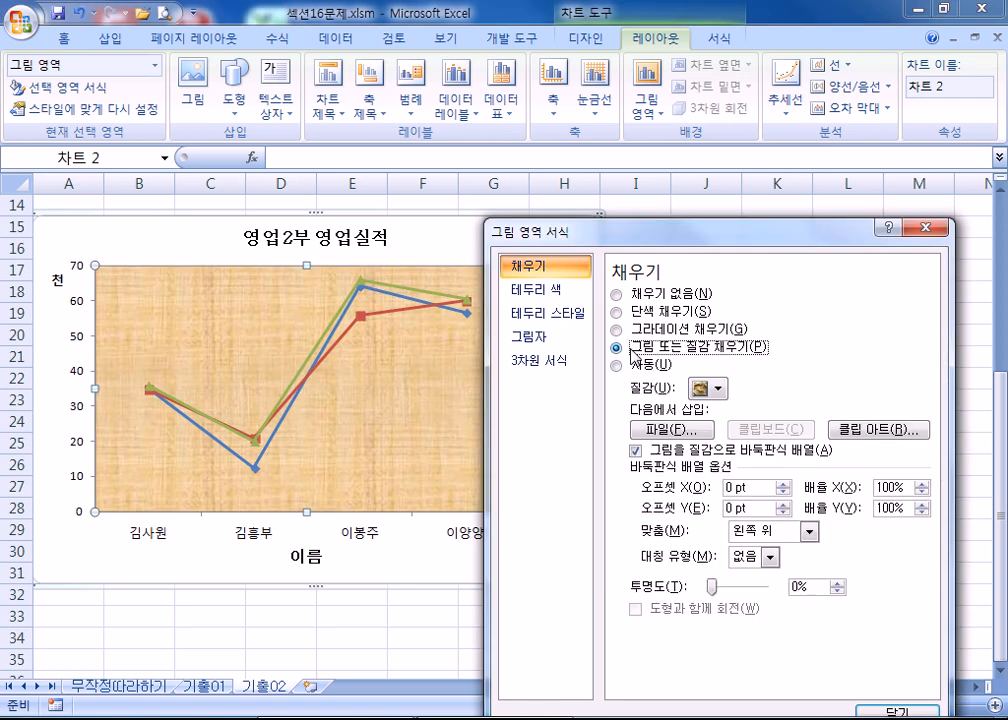
click(719, 389)
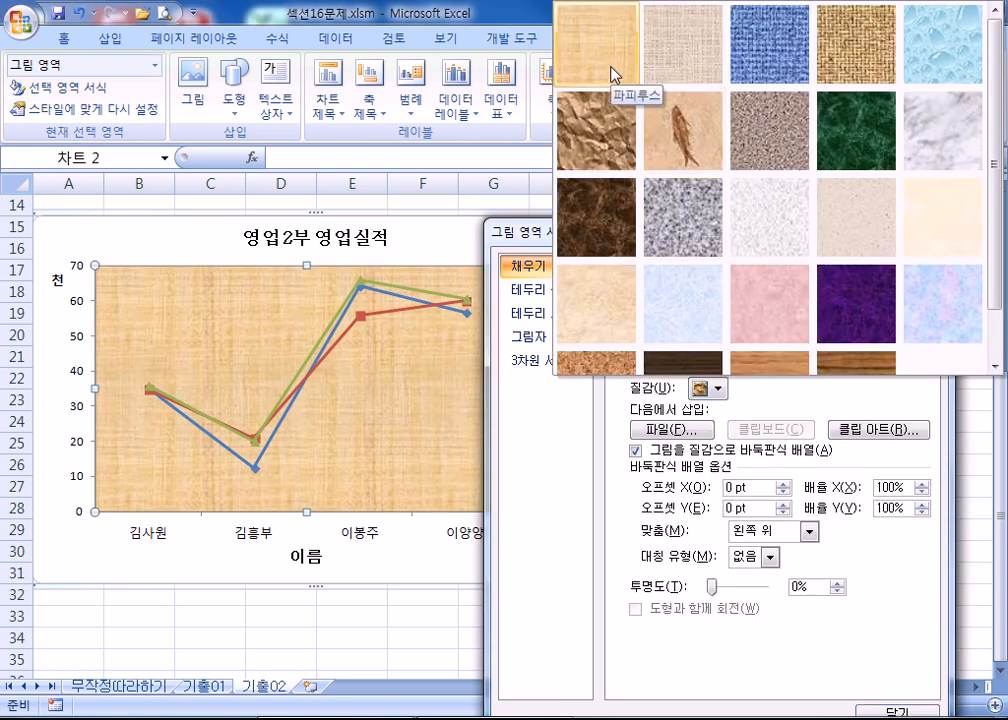
click(790, 230)
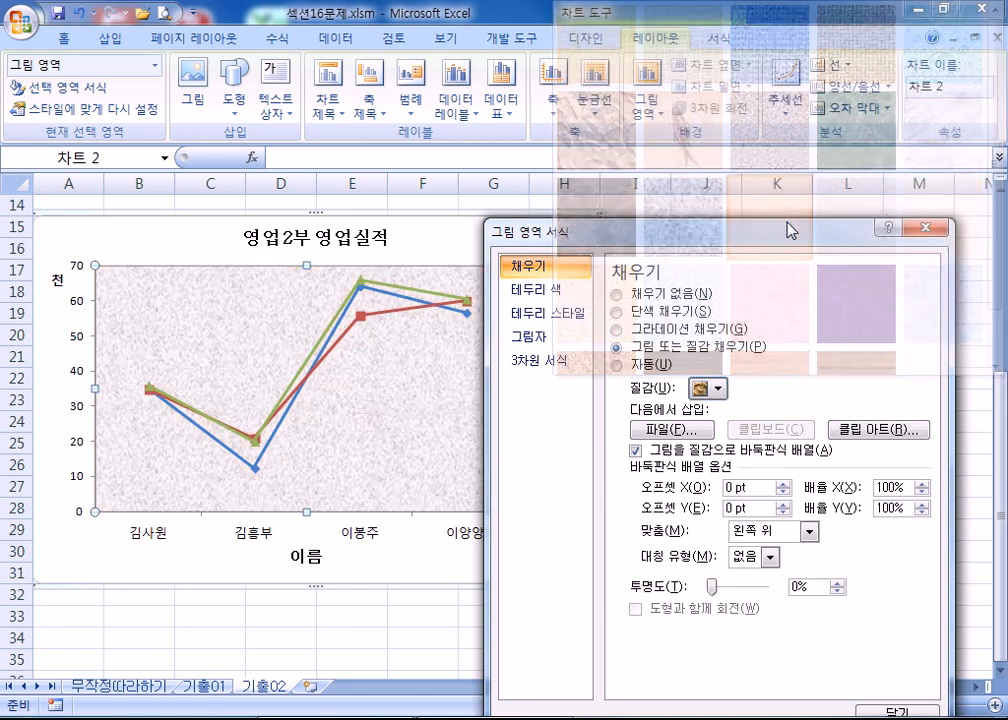
click(717, 387)
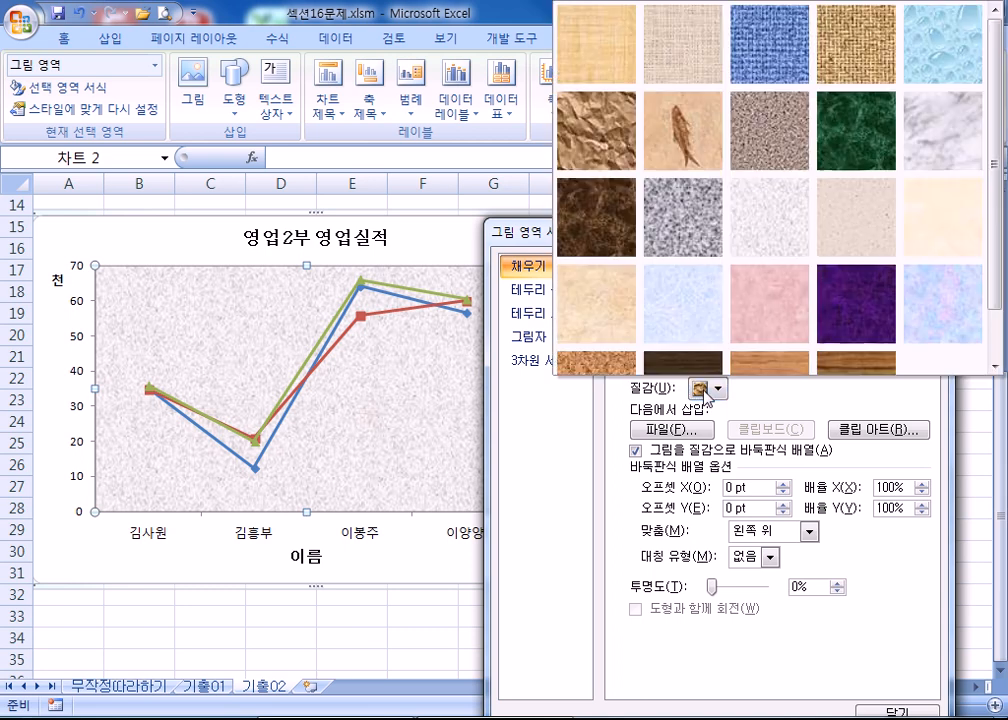
click(757, 248)
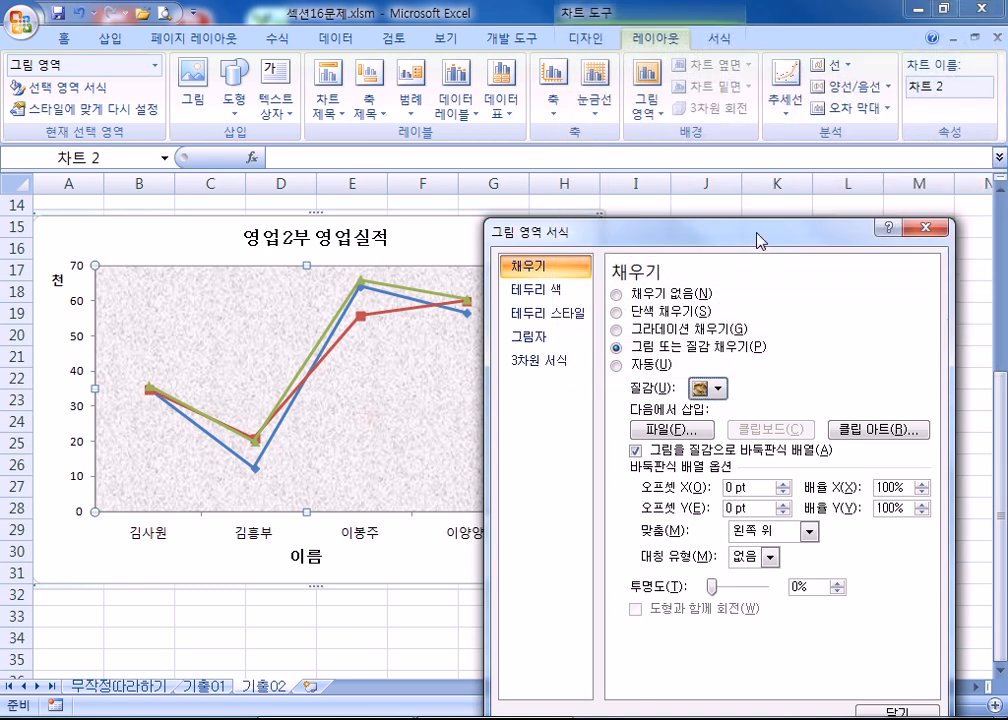
Set the chart legend's position to 아래쪽, comparing it with 오른쪽
drag(703, 240, 804, 113)
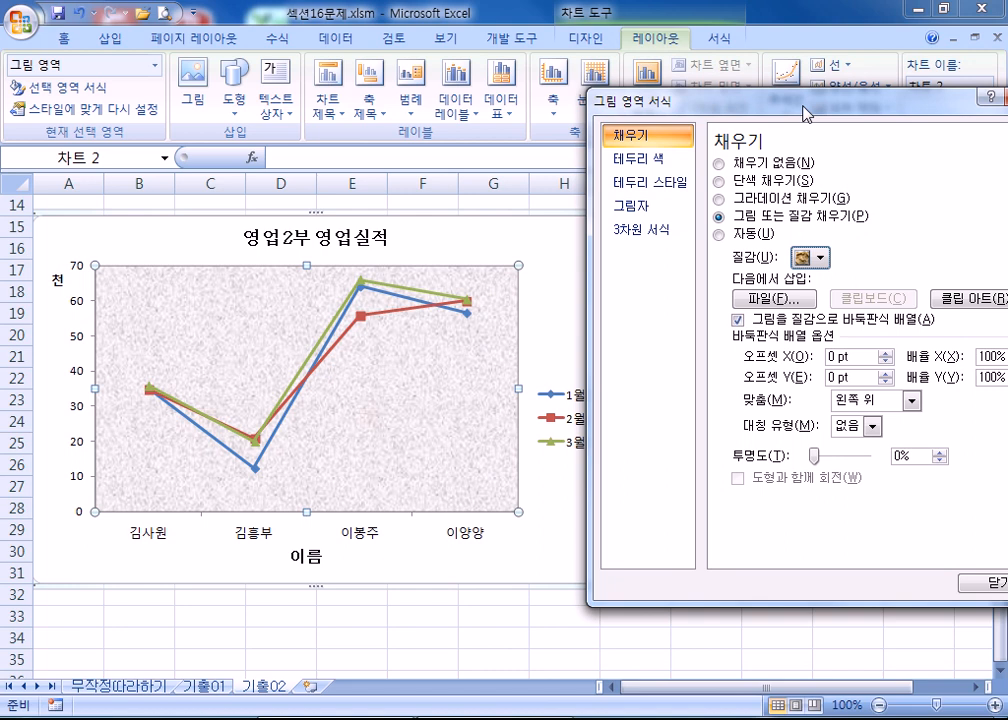
click(572, 425)
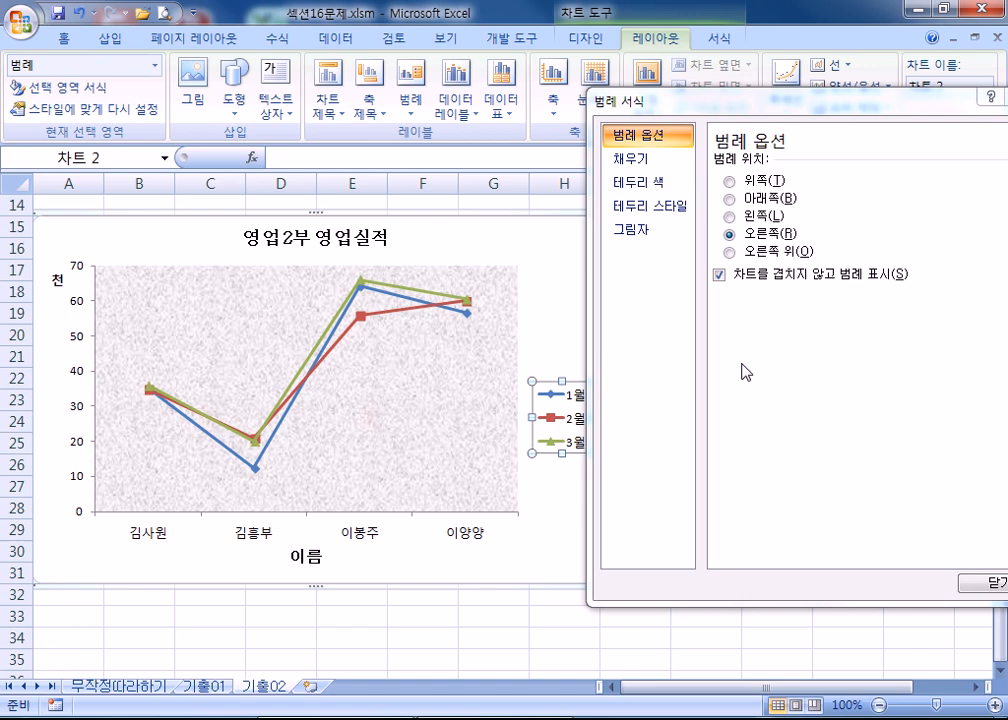
click(762, 200)
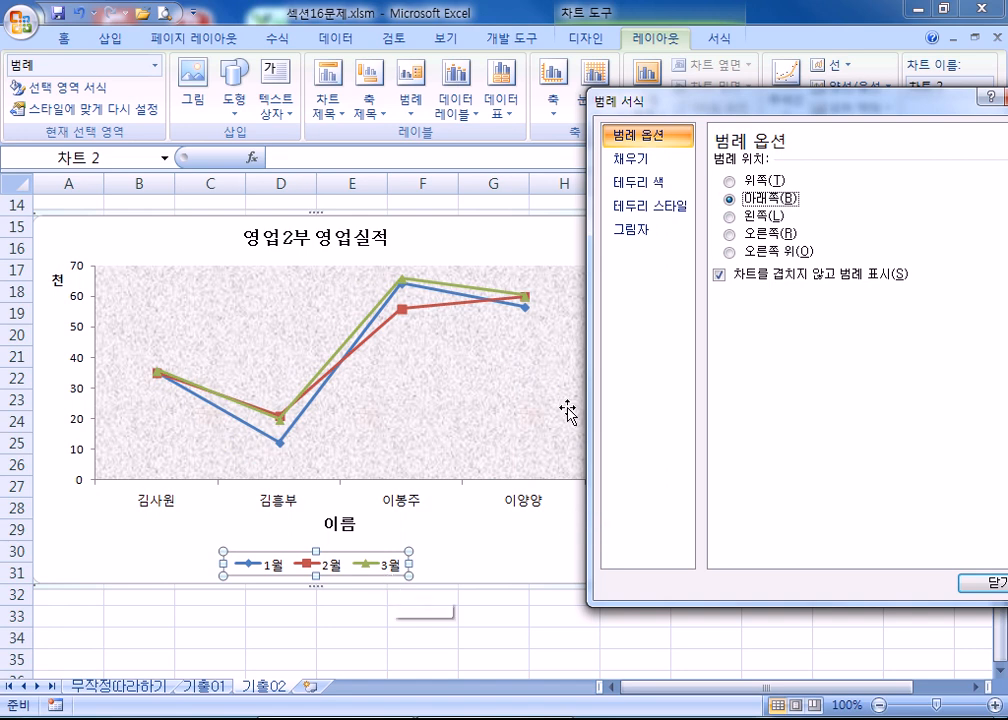
mouse_move(698, 115)
mouse_down()
mouse_move(752, 167)
mouse_move(712, 149)
mouse_move(705, 125)
mouse_up()
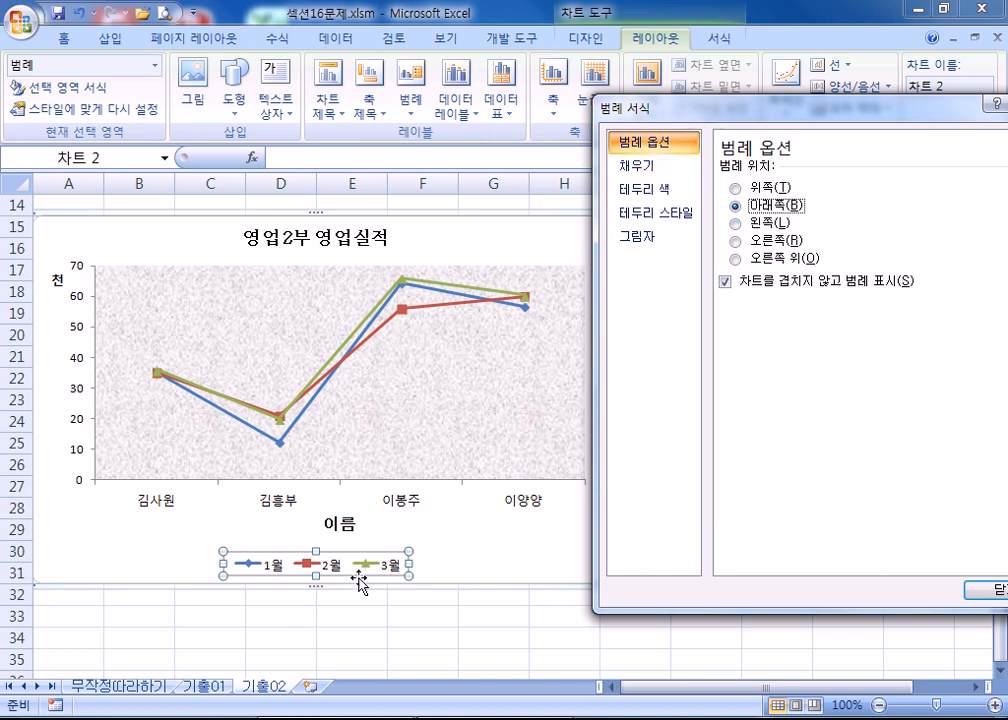
click(764, 242)
click(774, 206)
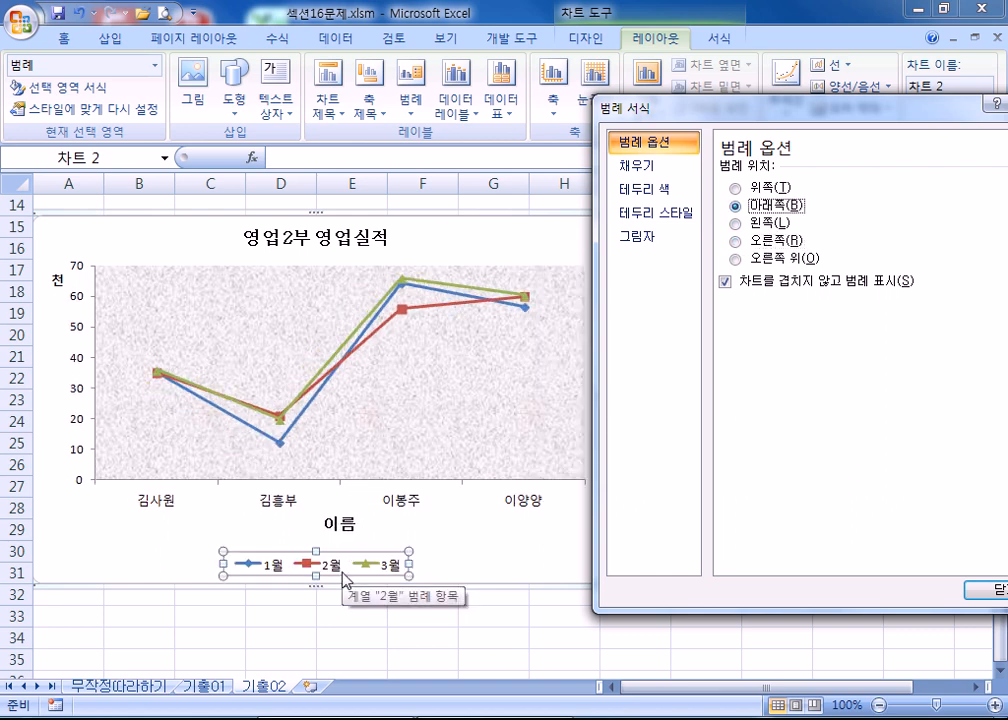
Try a 단색 채우기 on the legend, look through its colour choices, and set the fill to 채우기 없음
click(637, 165)
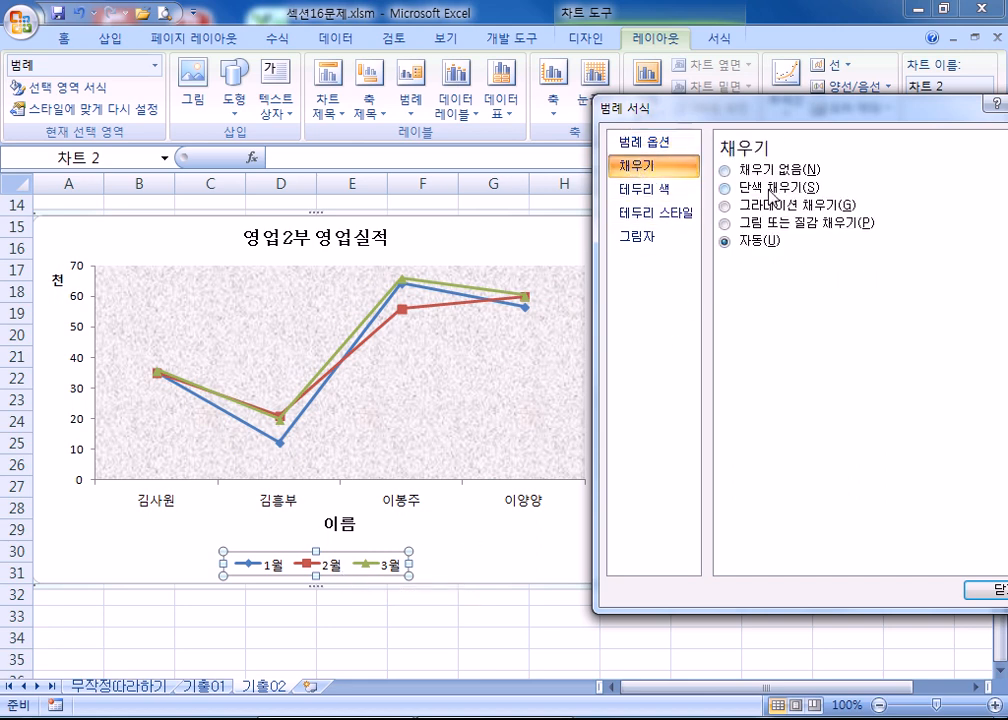
click(641, 190)
click(652, 224)
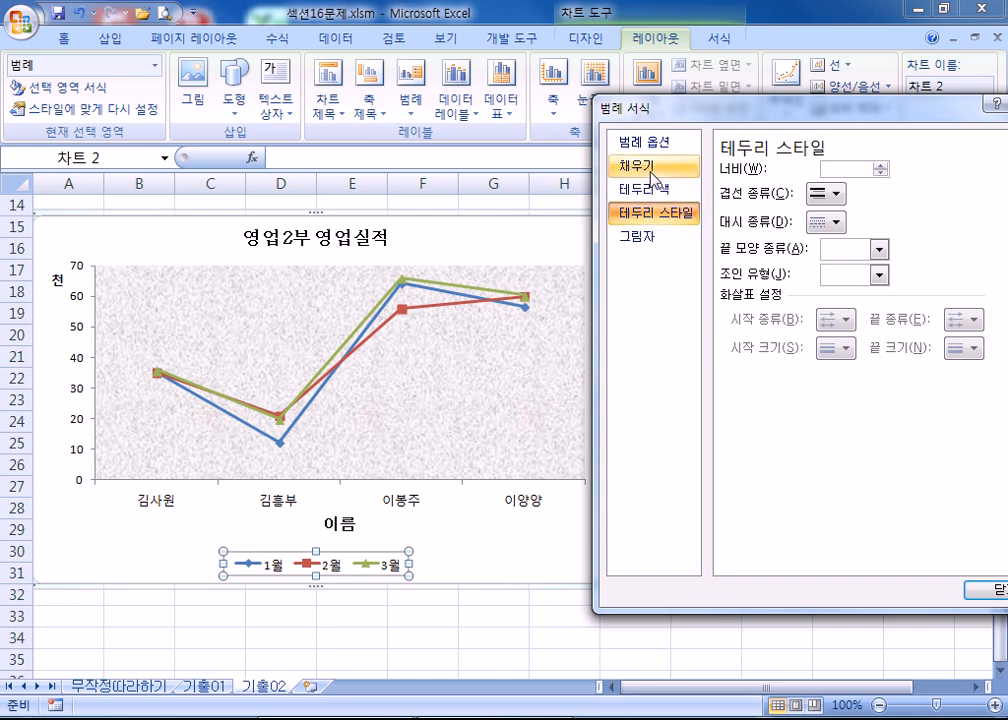
click(652, 176)
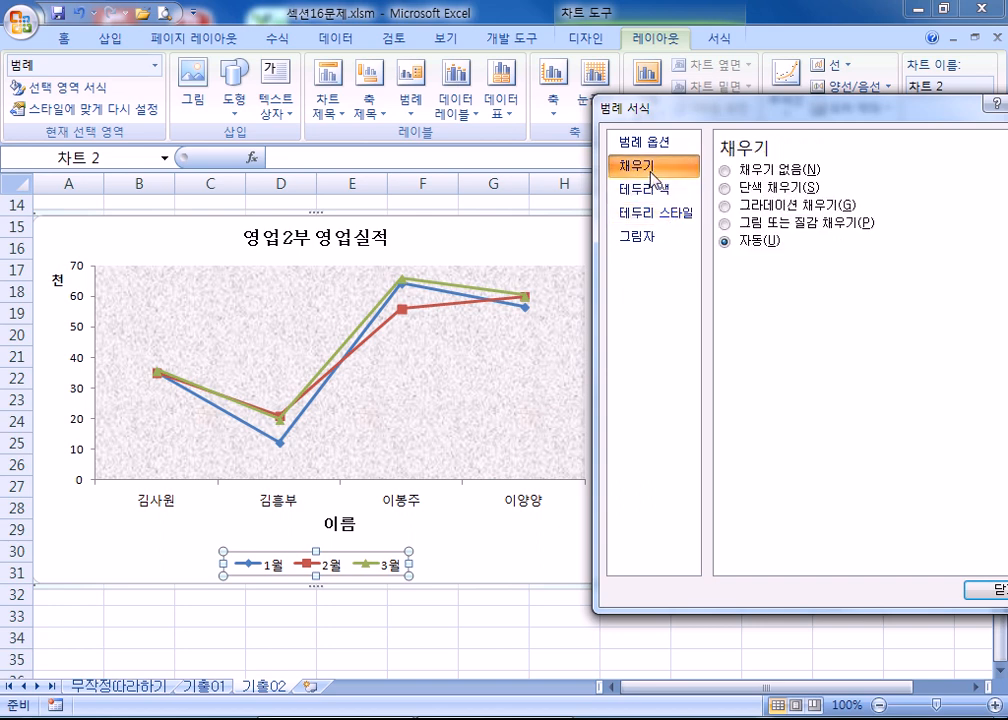
click(760, 187)
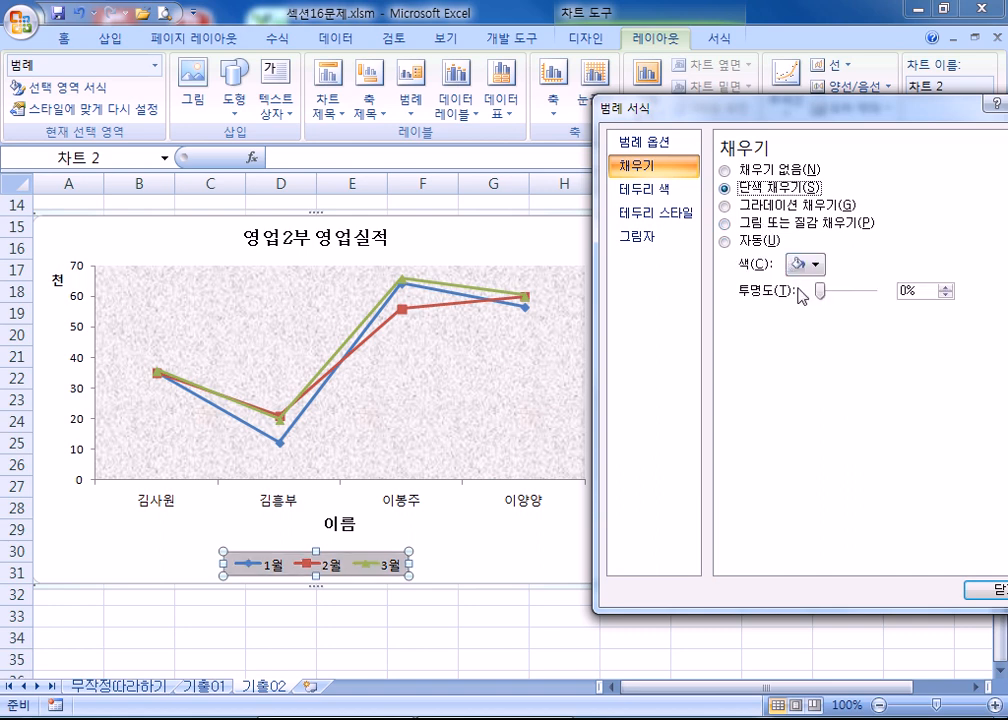
click(806, 265)
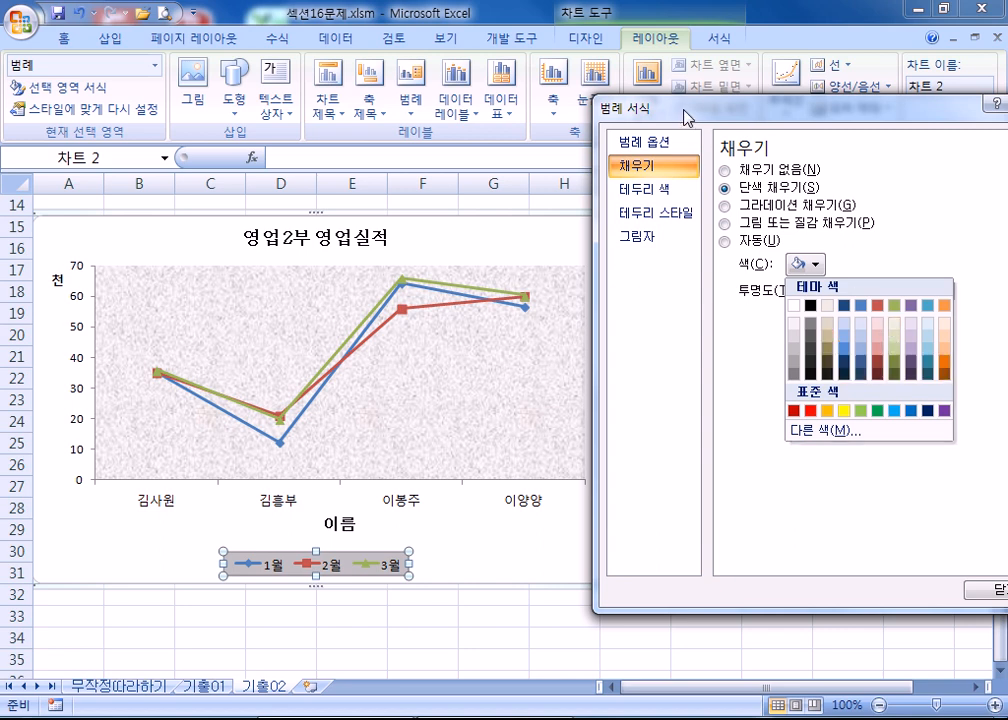
drag(686, 118, 641, 209)
click(66, 38)
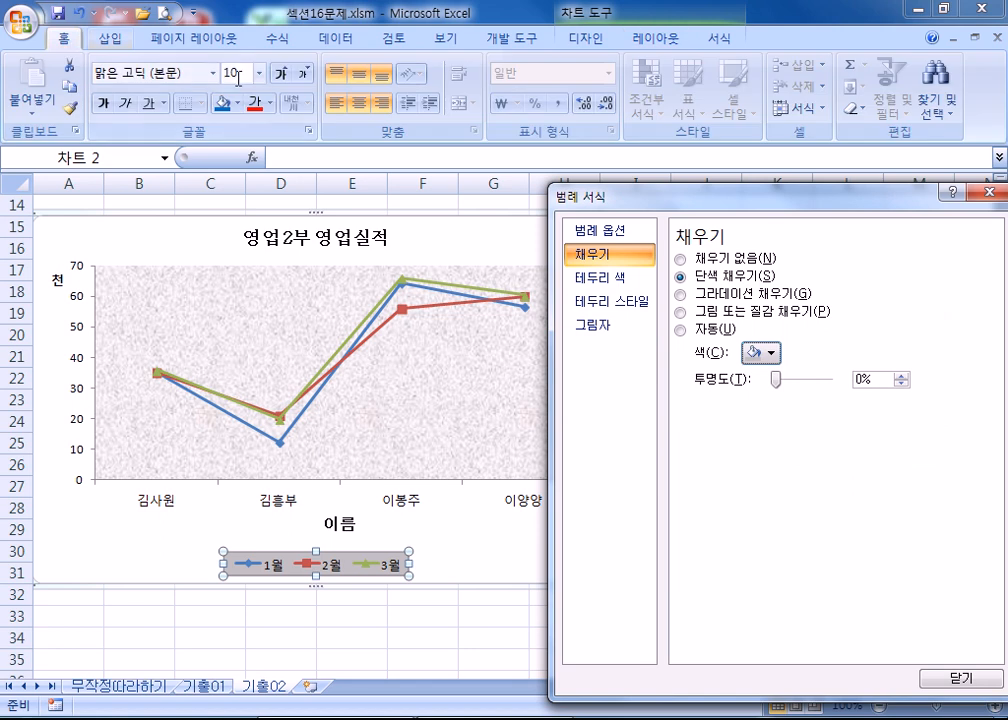
click(239, 103)
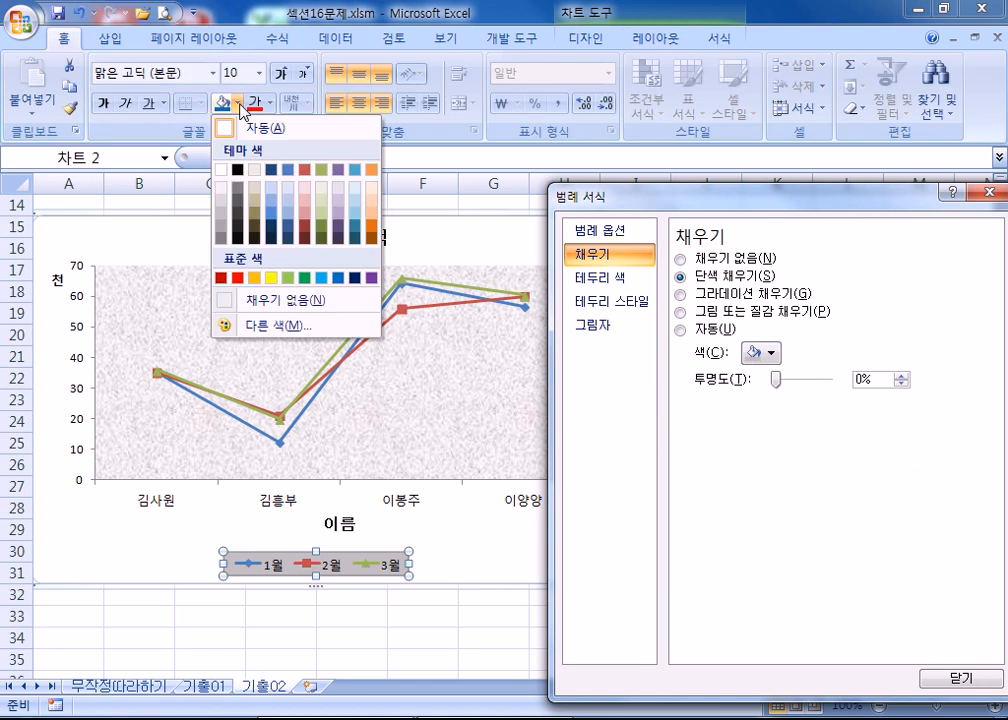
click(586, 40)
click(722, 40)
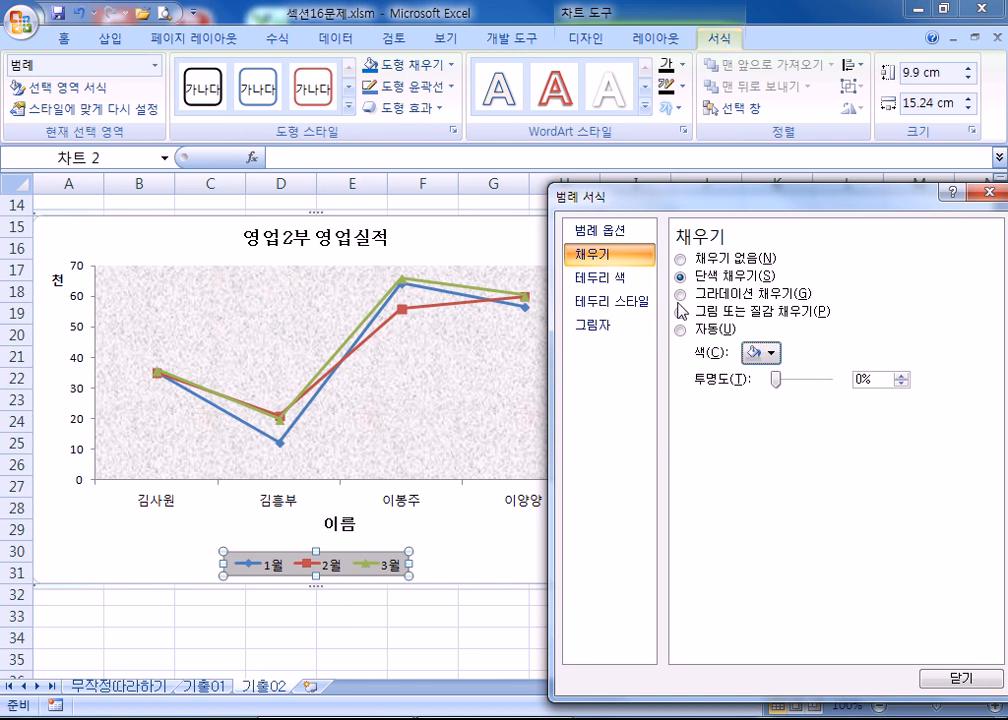
click(683, 258)
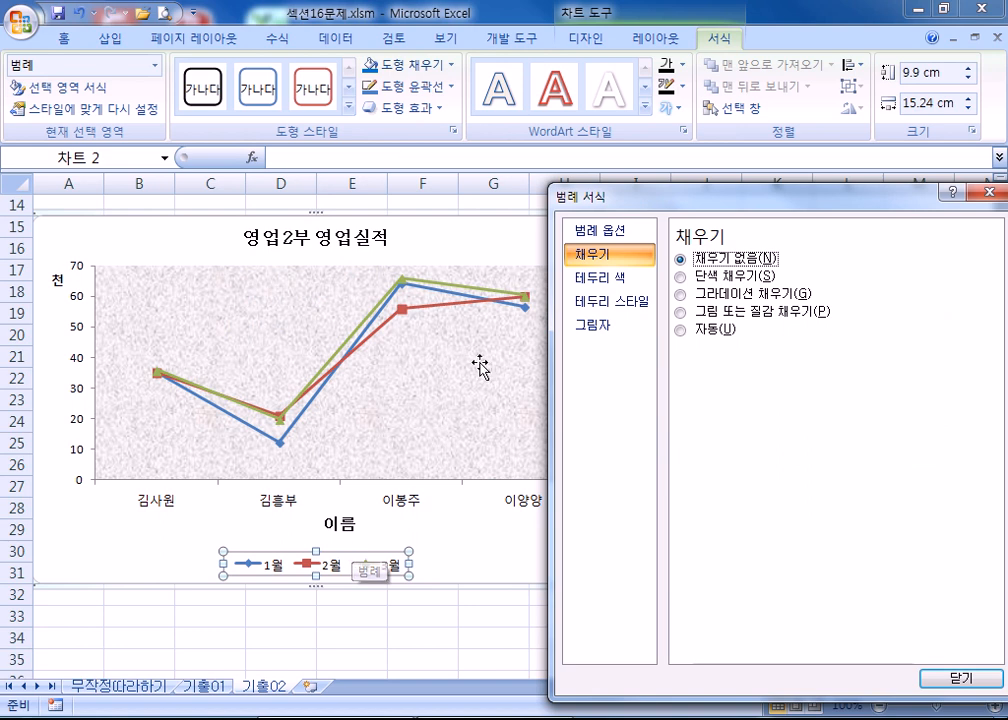
Apply the light sky-blue gradient shape style to the chart legend
click(589, 42)
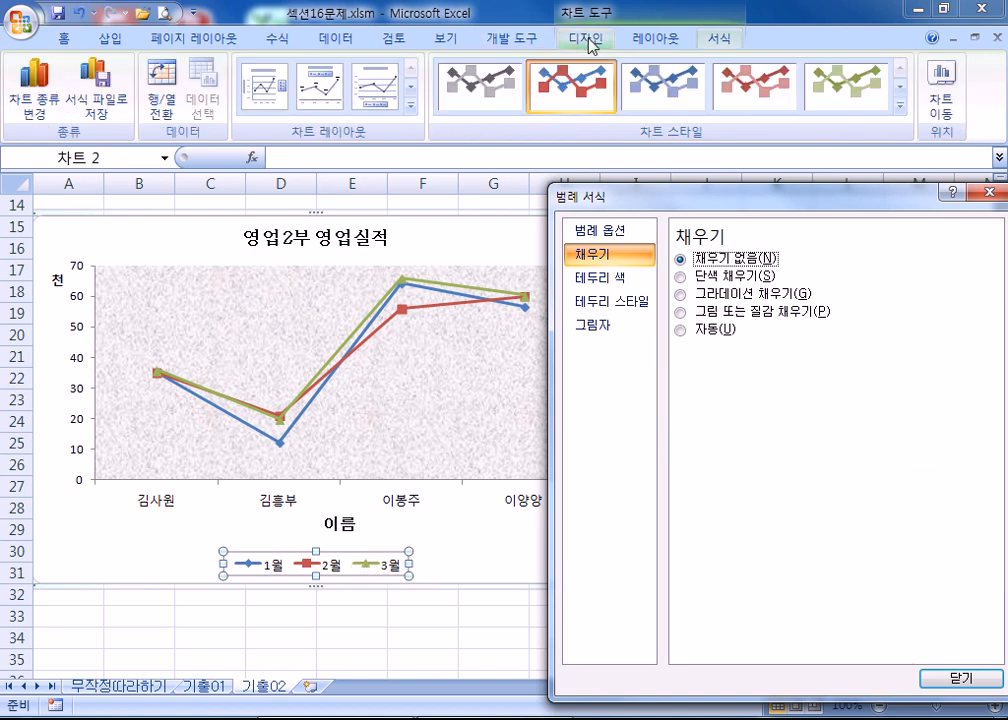
click(650, 42)
click(722, 42)
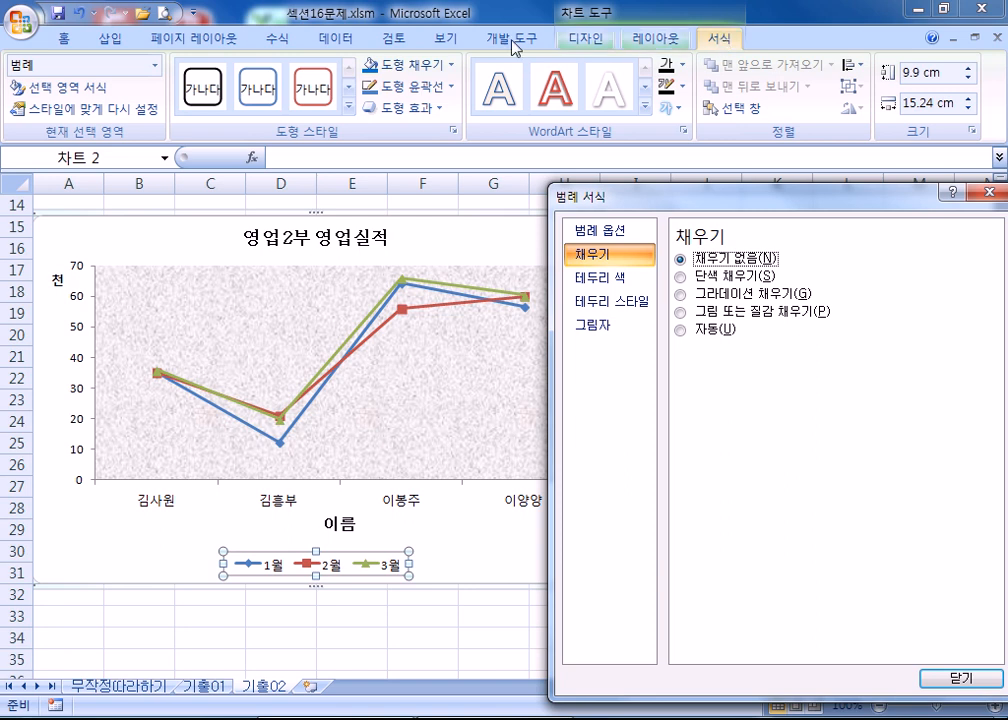
click(348, 110)
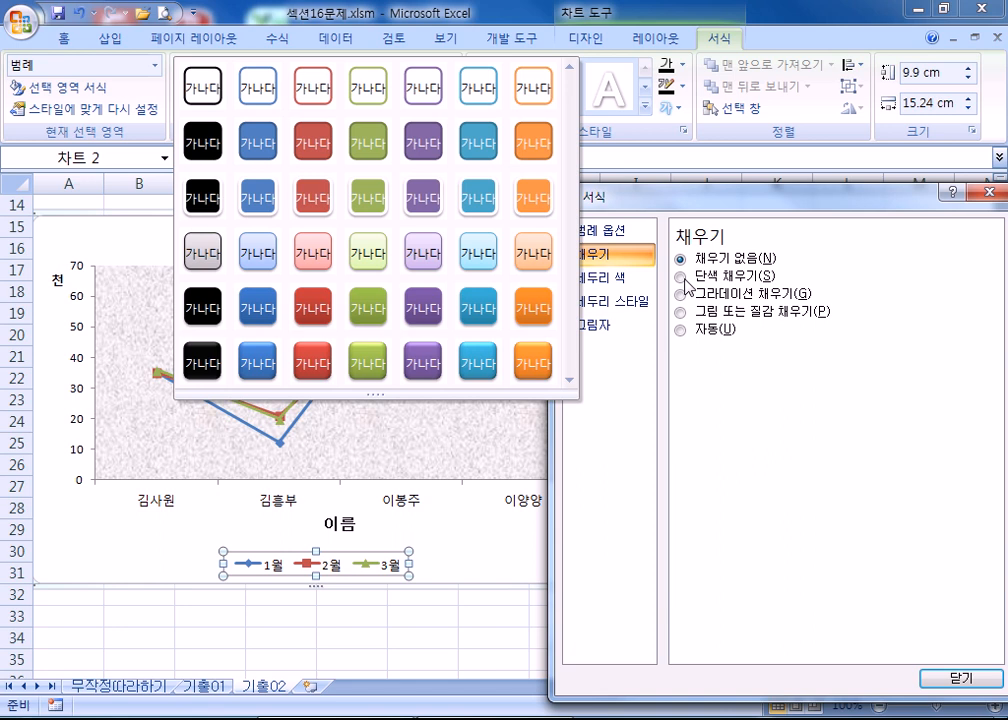
click(471, 252)
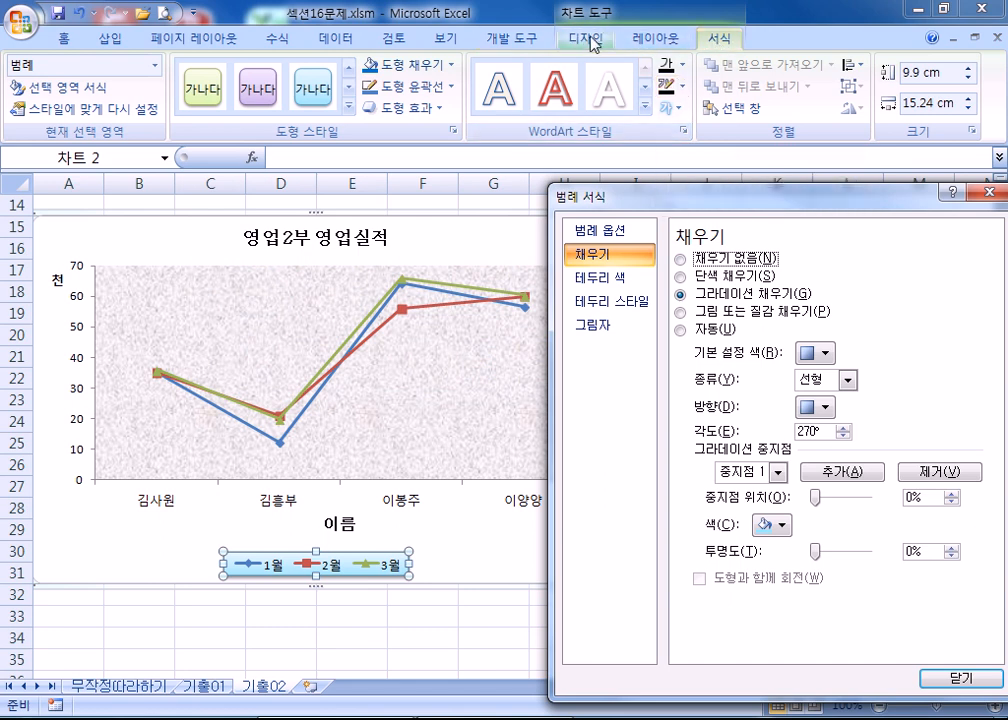
Examine the chart title and chart area along with the design, layout and shape formatting options available for them
click(103, 562)
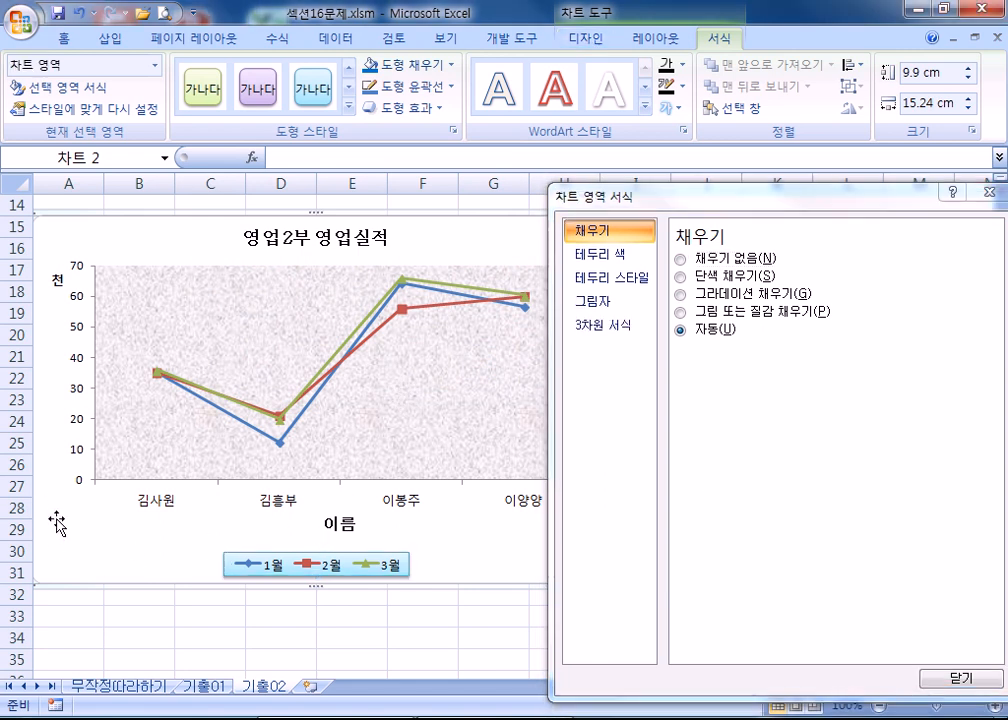
click(290, 243)
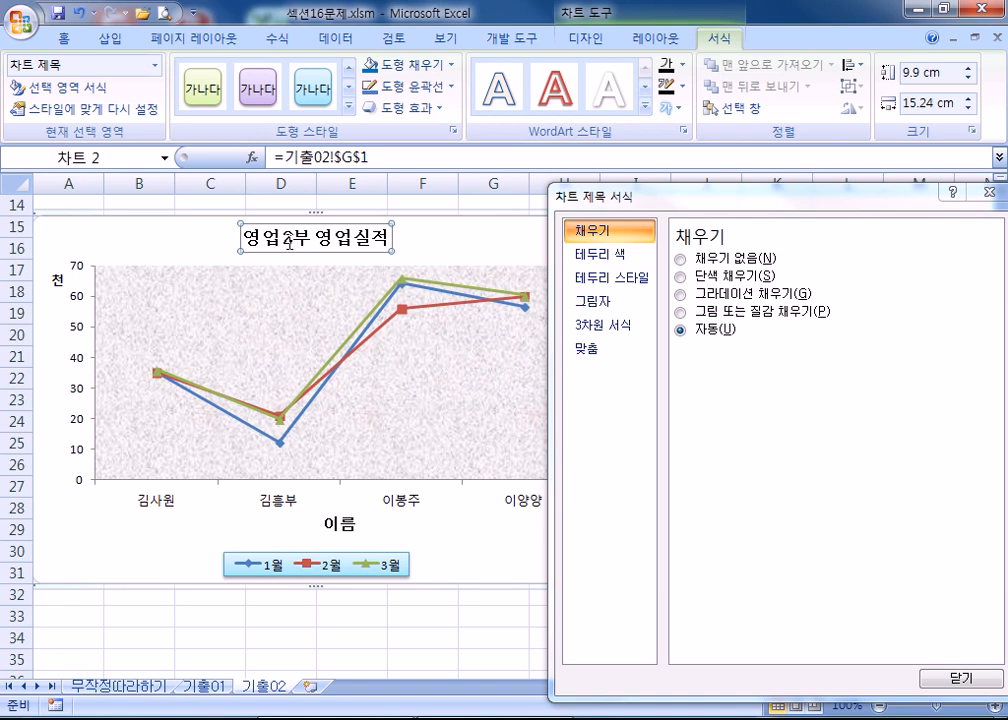
click(64, 38)
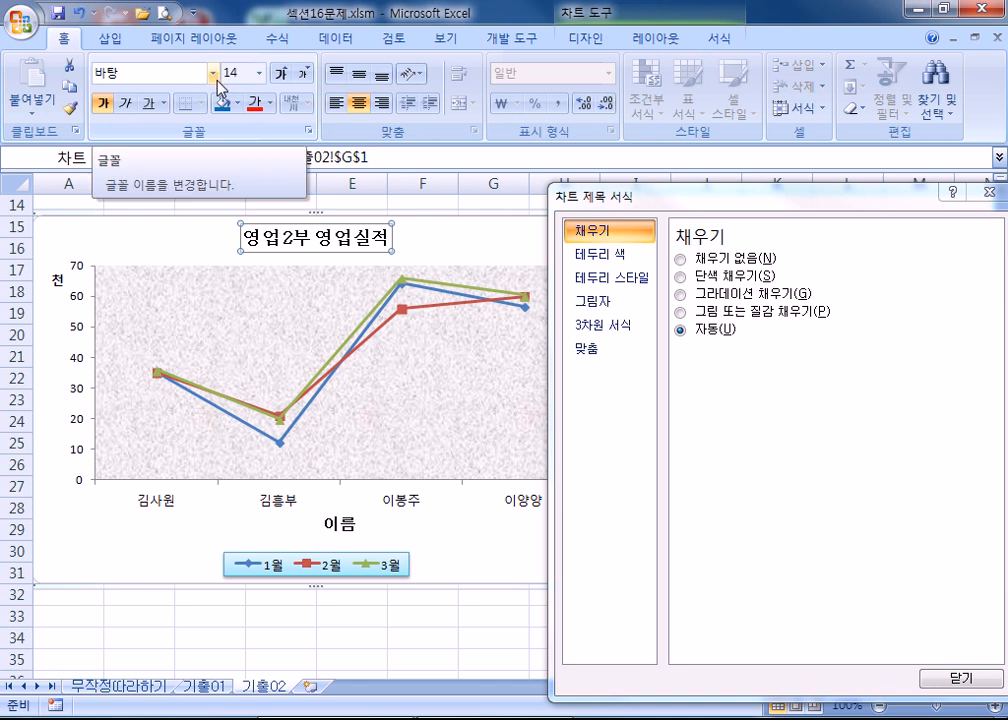
click(587, 38)
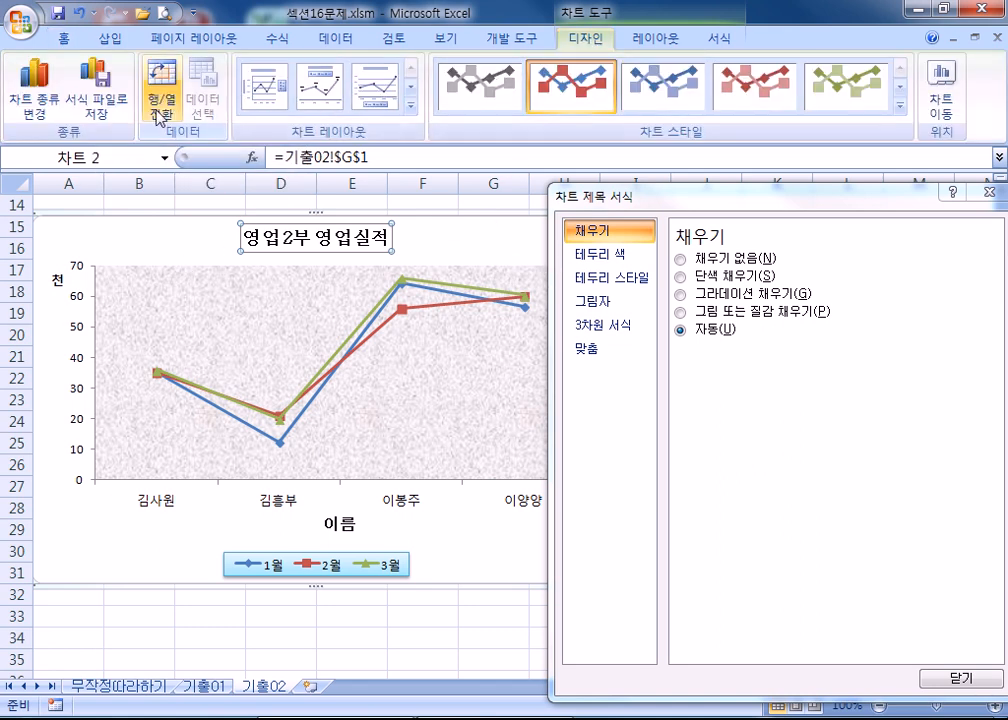
click(484, 252)
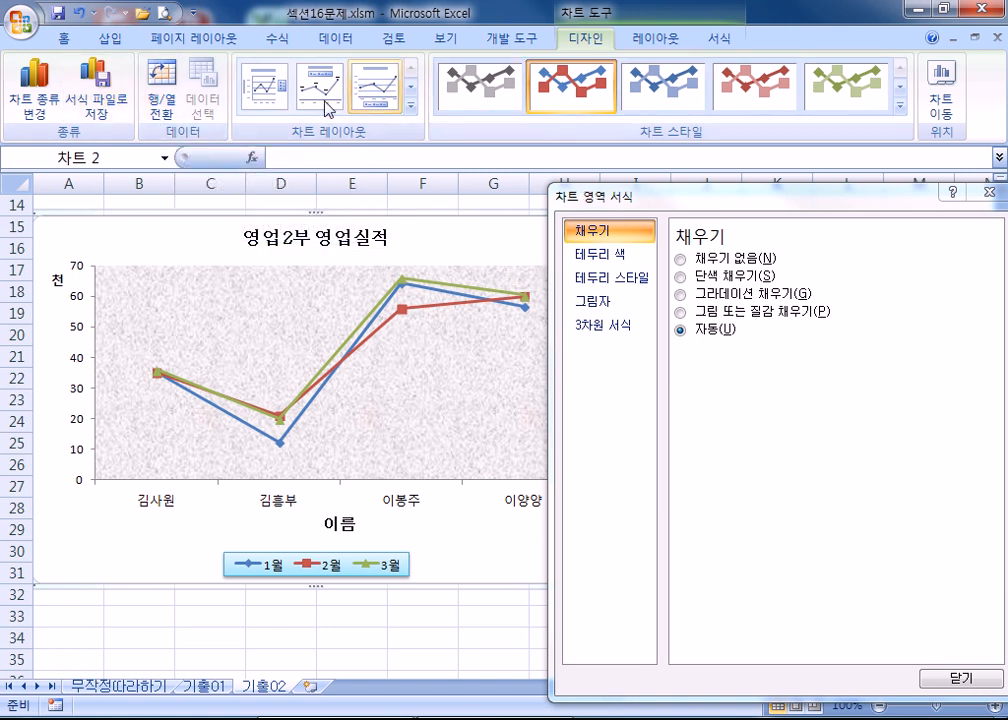
click(648, 42)
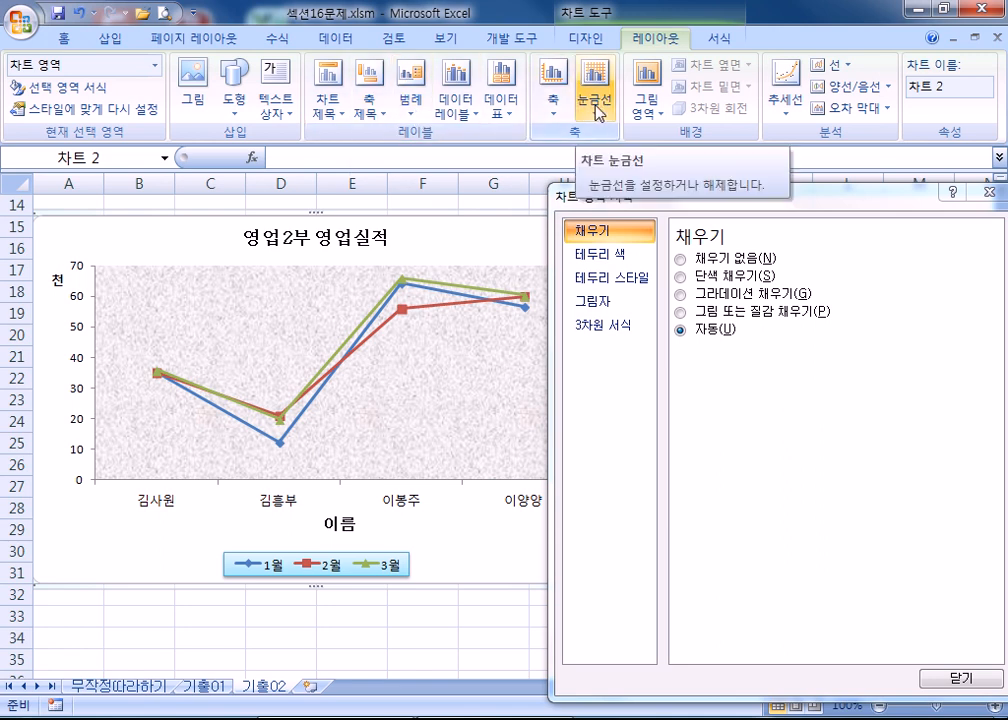
click(720, 38)
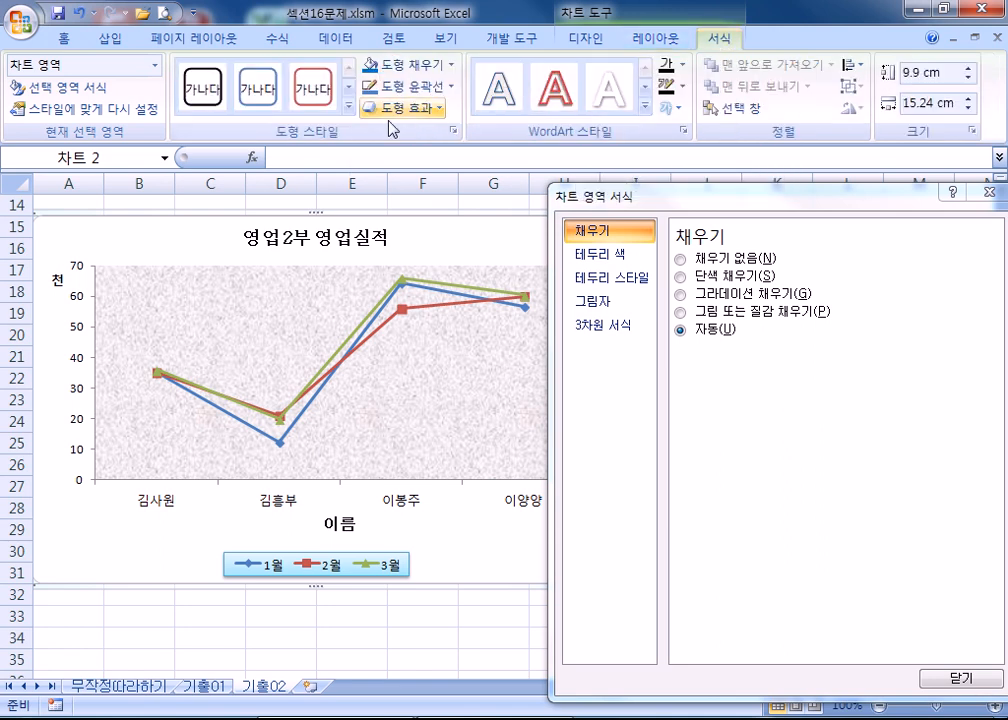
click(308, 95)
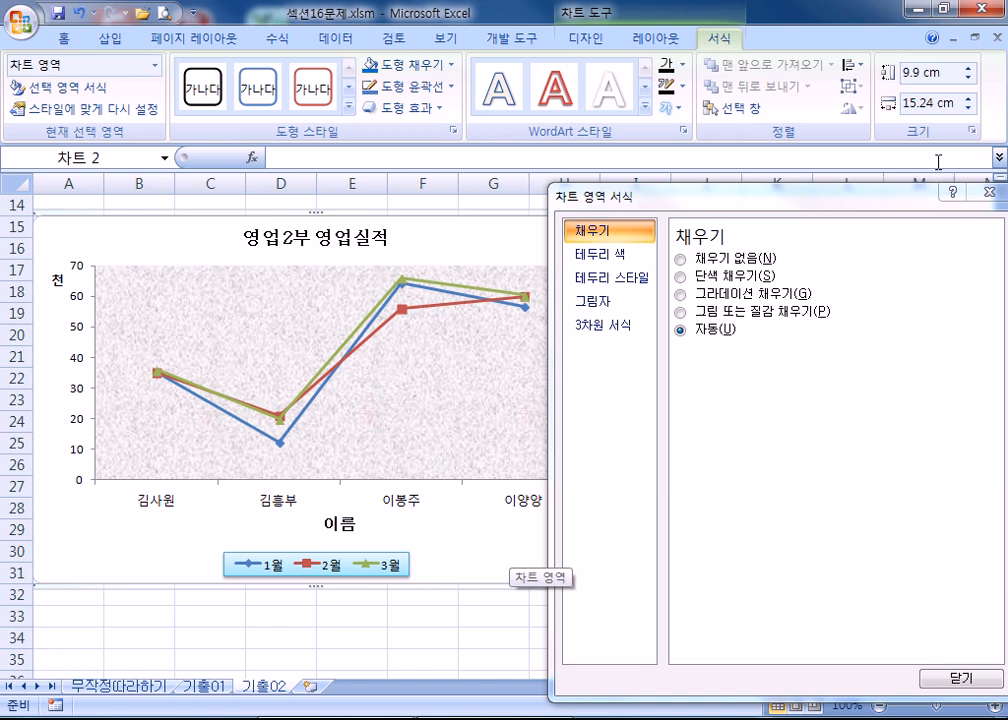
click(989, 191)
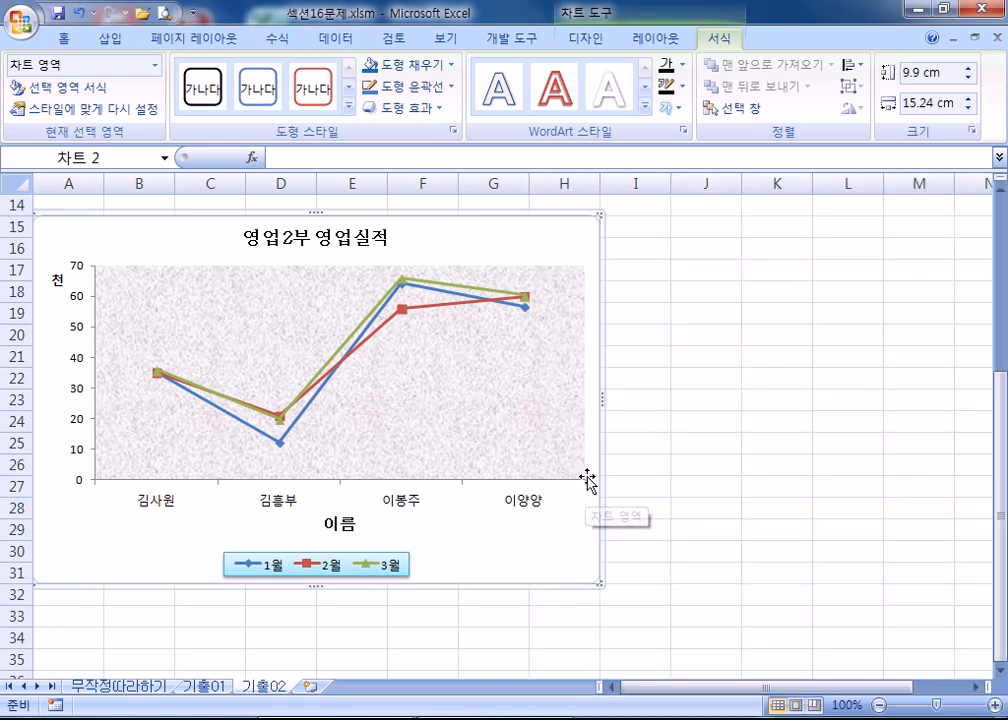
Turn on 둥근 모서리 in the chart area's border style settings
double_click(549, 263)
drag(664, 207, 662, 98)
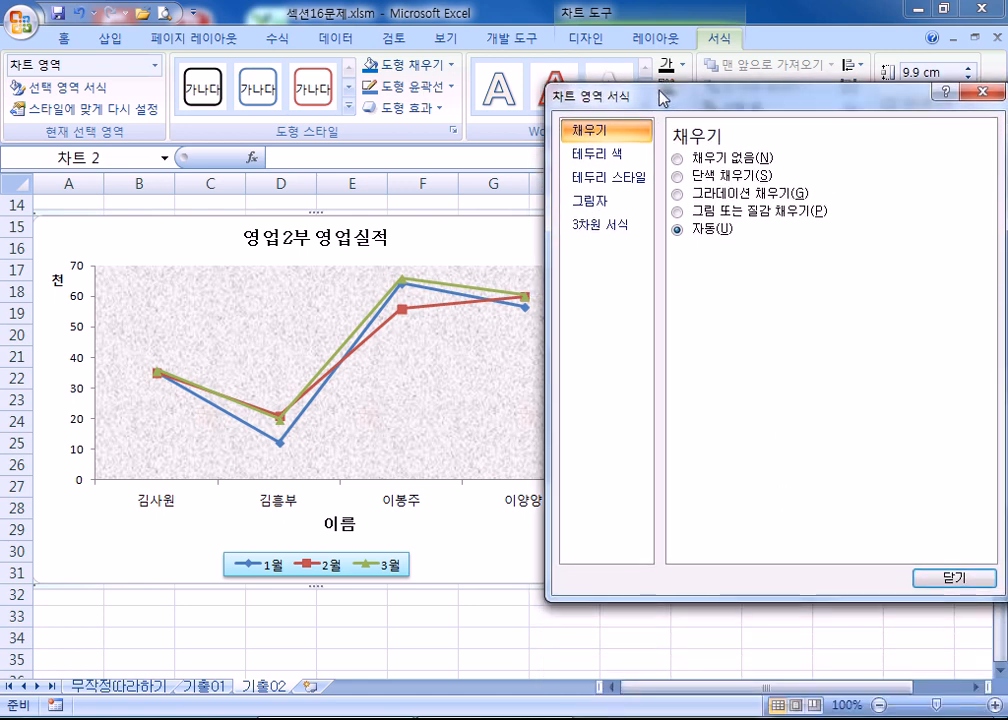
click(605, 177)
click(712, 368)
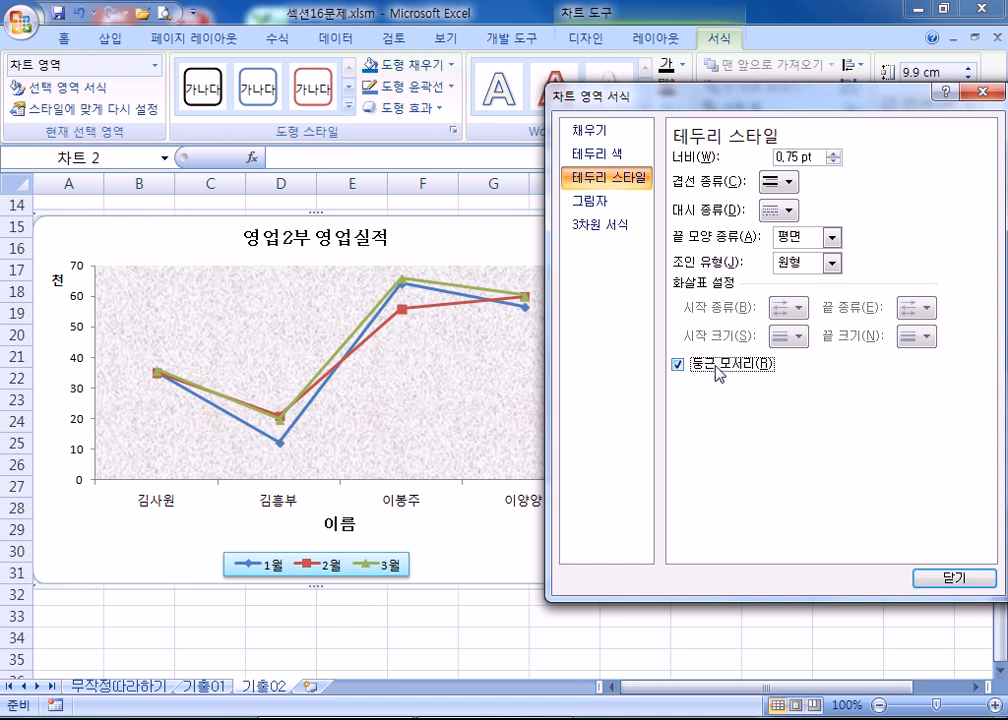
Set the chart area's border width to 2 pt and compare the border with 둥근 모서리 off and on, keeping it on
click(833, 153)
click(833, 153)
click(833, 153)
click(833, 153)
click(833, 153)
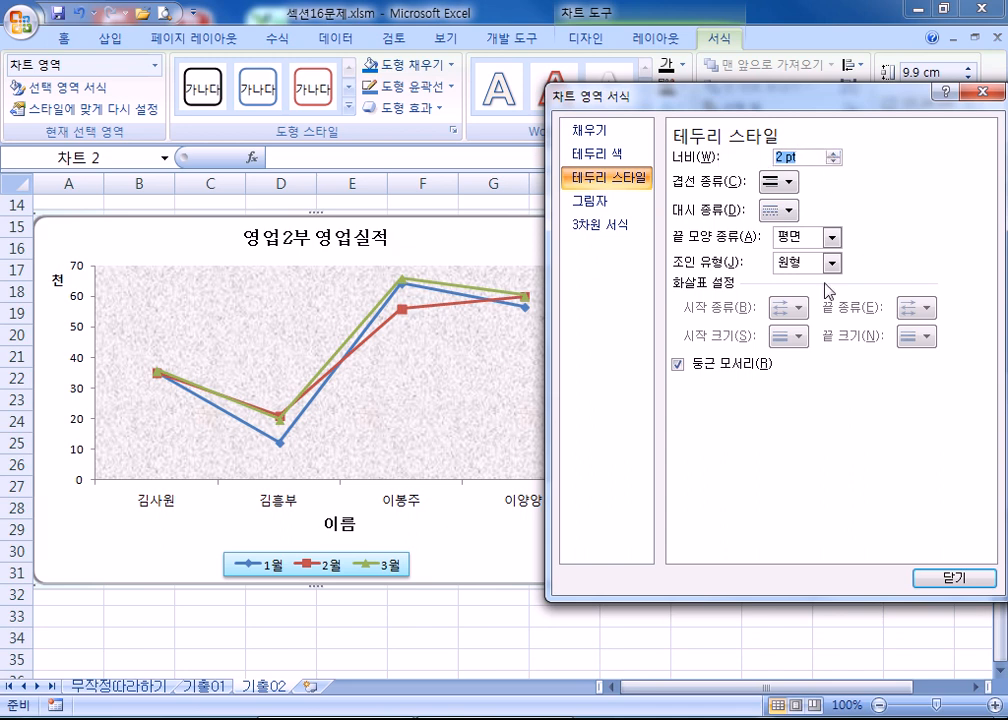
click(728, 366)
click(728, 366)
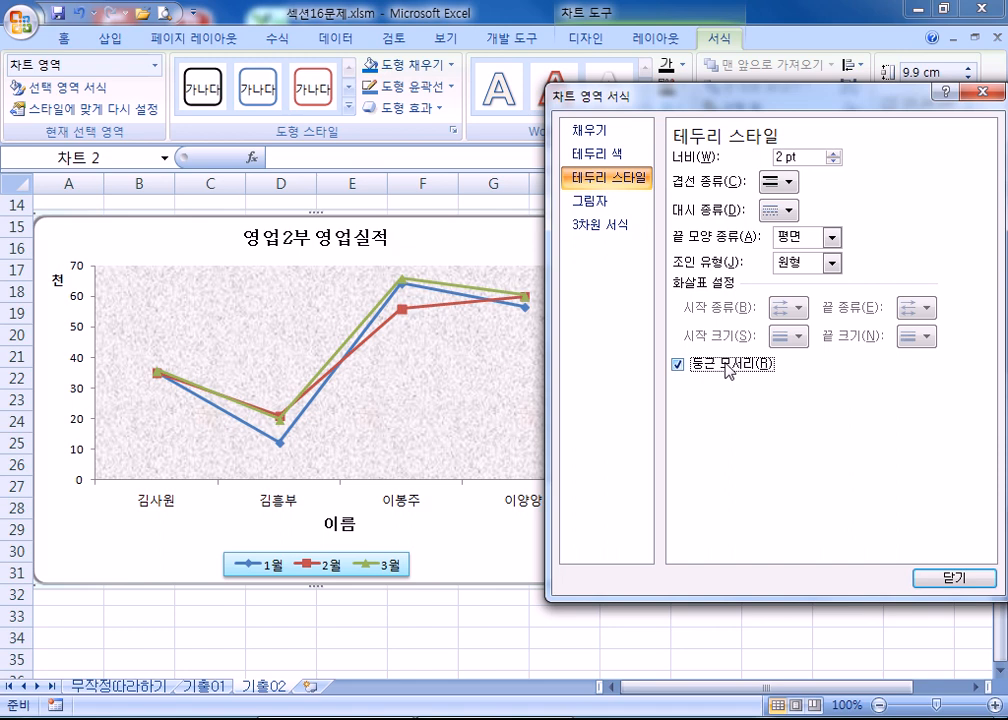
drag(707, 92, 547, 38)
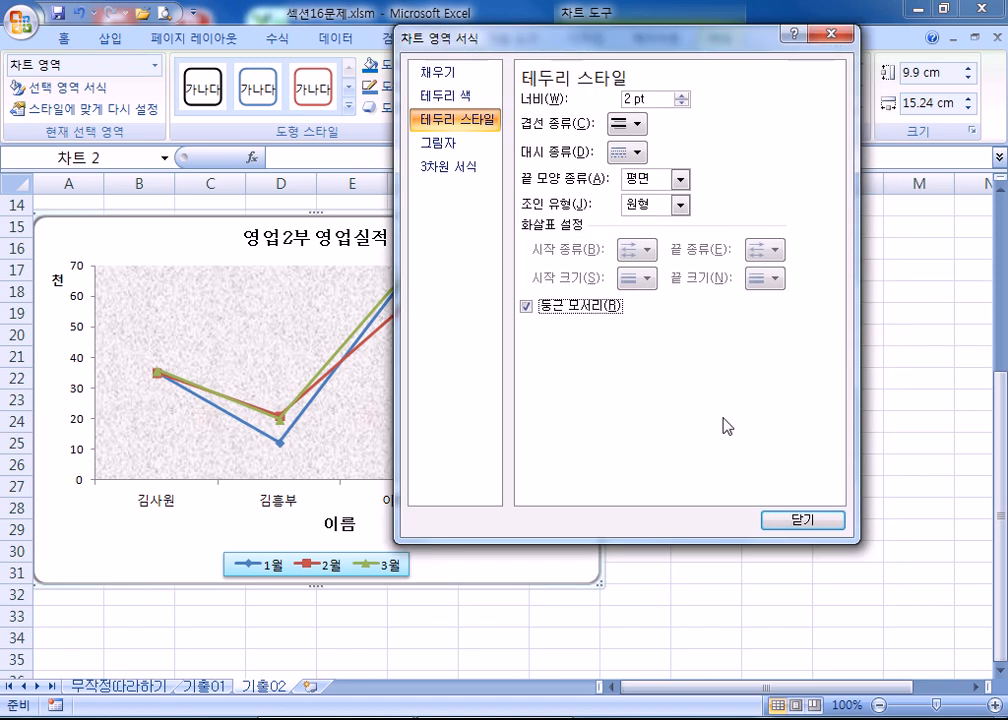
click(800, 529)
Review the format settings of the chart title, vertical axis, legend, axis title, plot area and chart area border
double_click(592, 458)
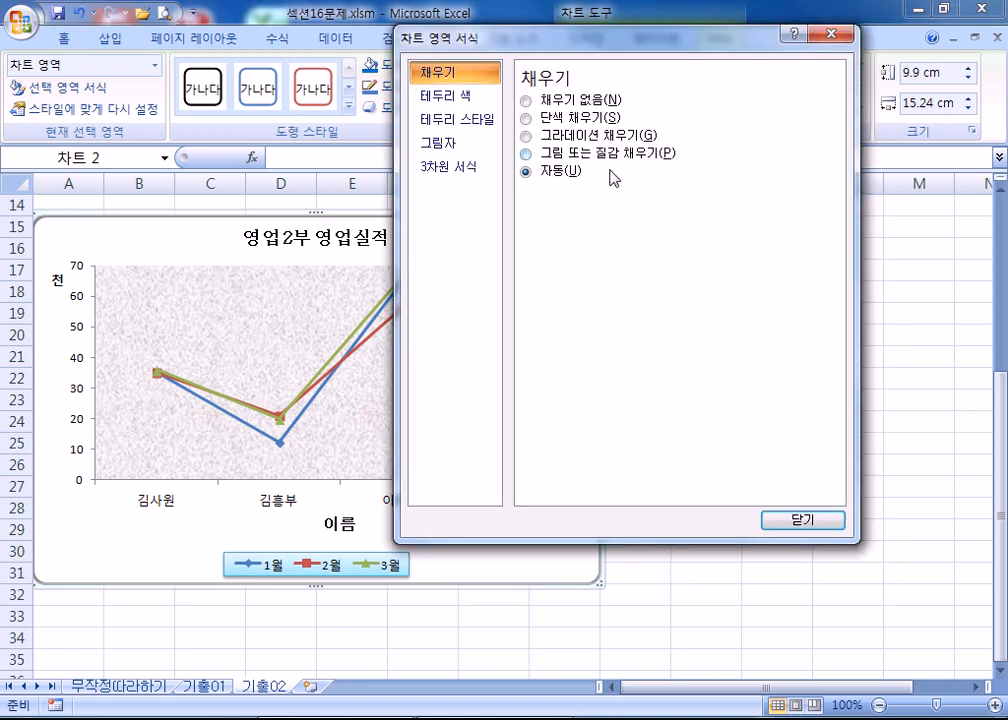
click(256, 242)
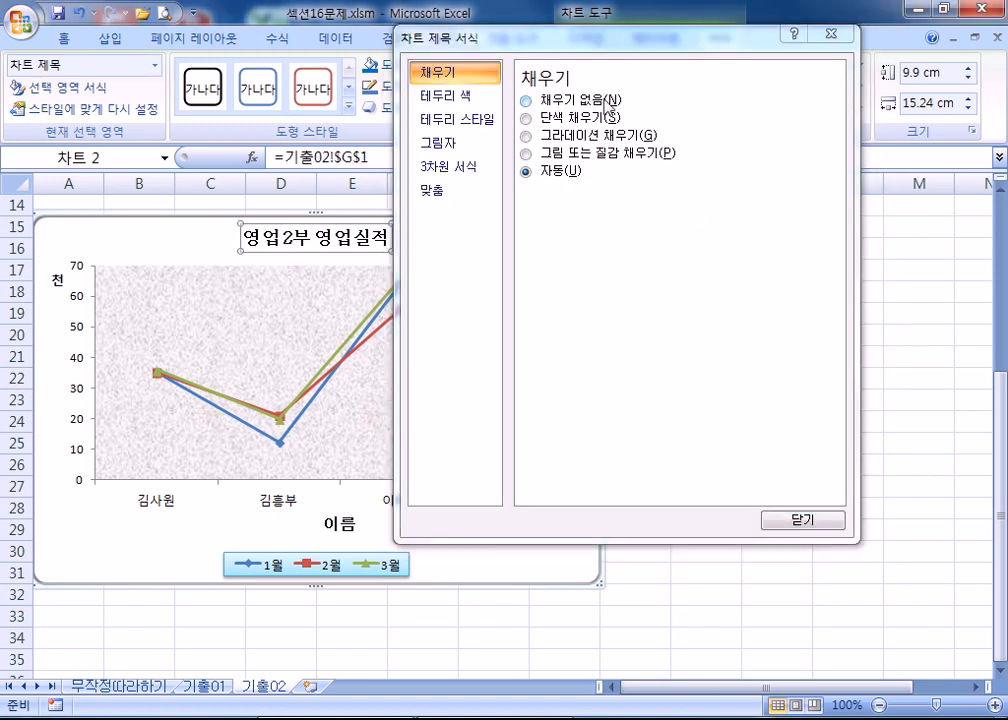
click(80, 300)
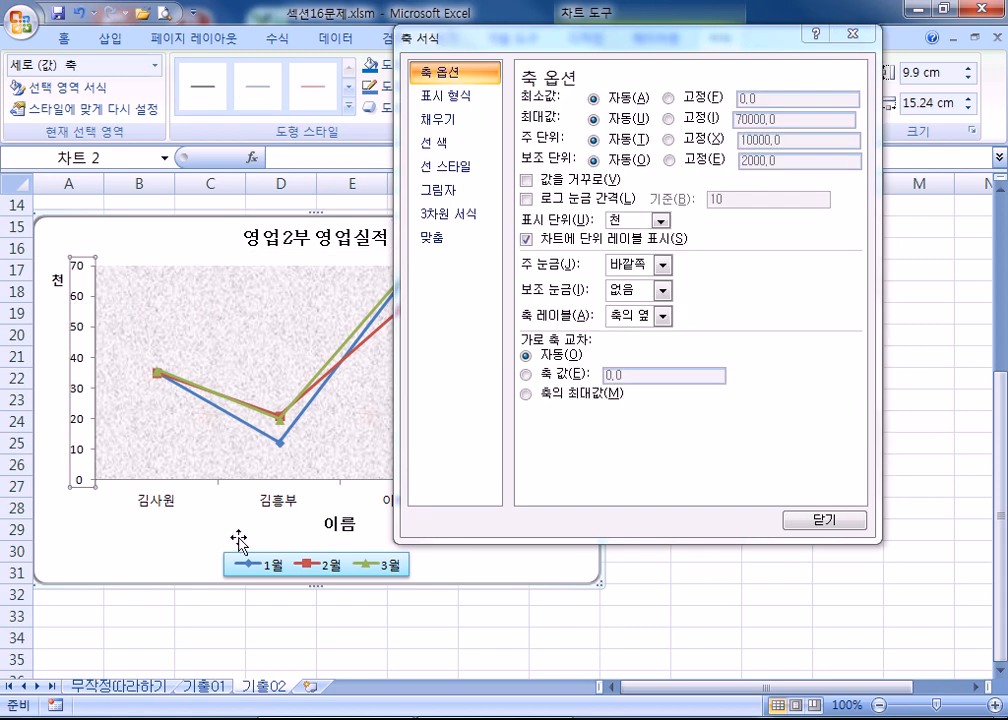
click(267, 563)
click(342, 522)
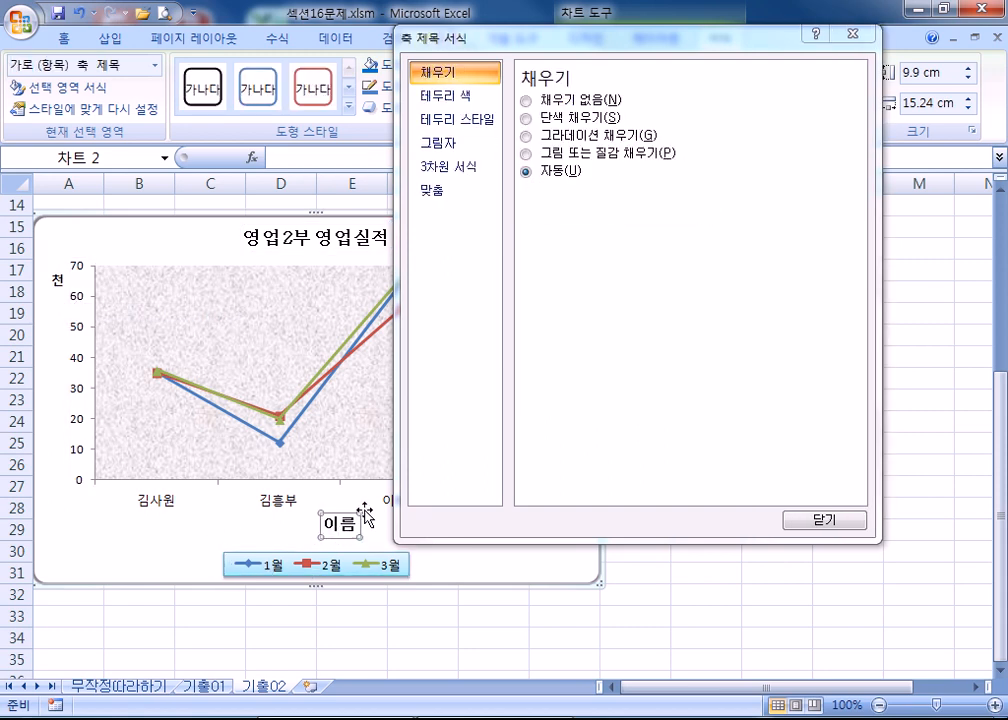
click(288, 322)
drag(441, 37, 556, 37)
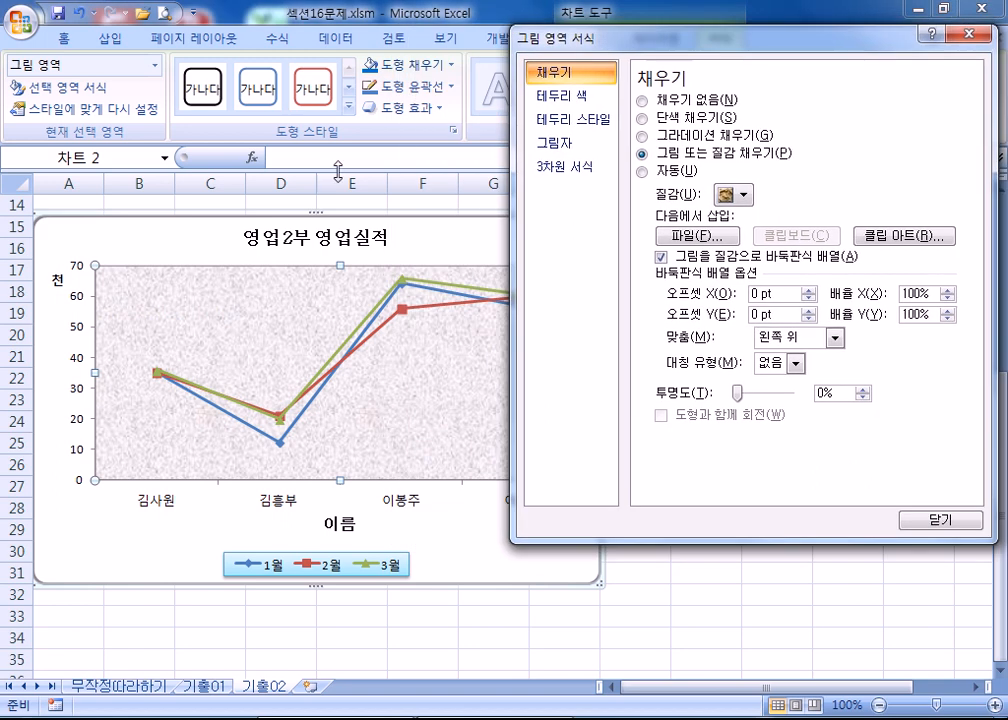
click(163, 240)
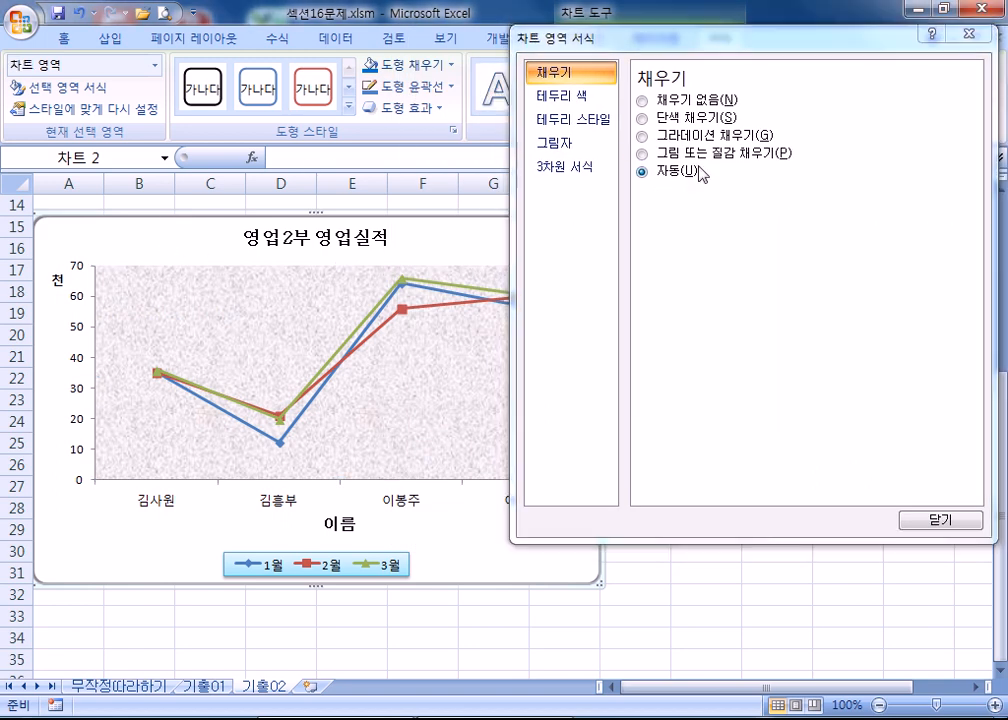
click(588, 122)
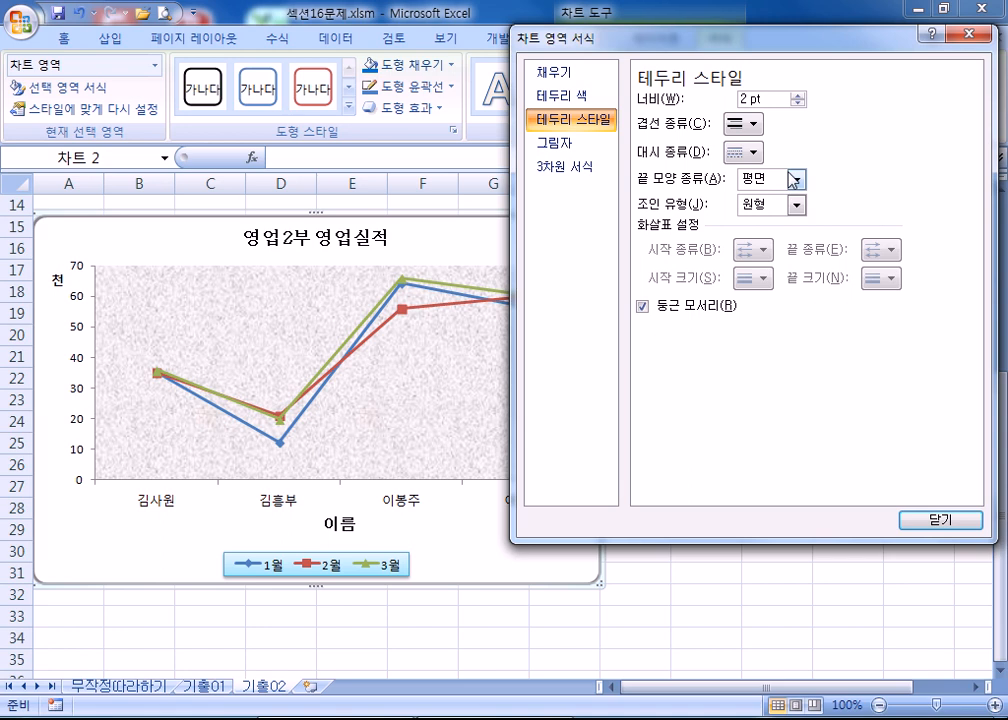
click(950, 520)
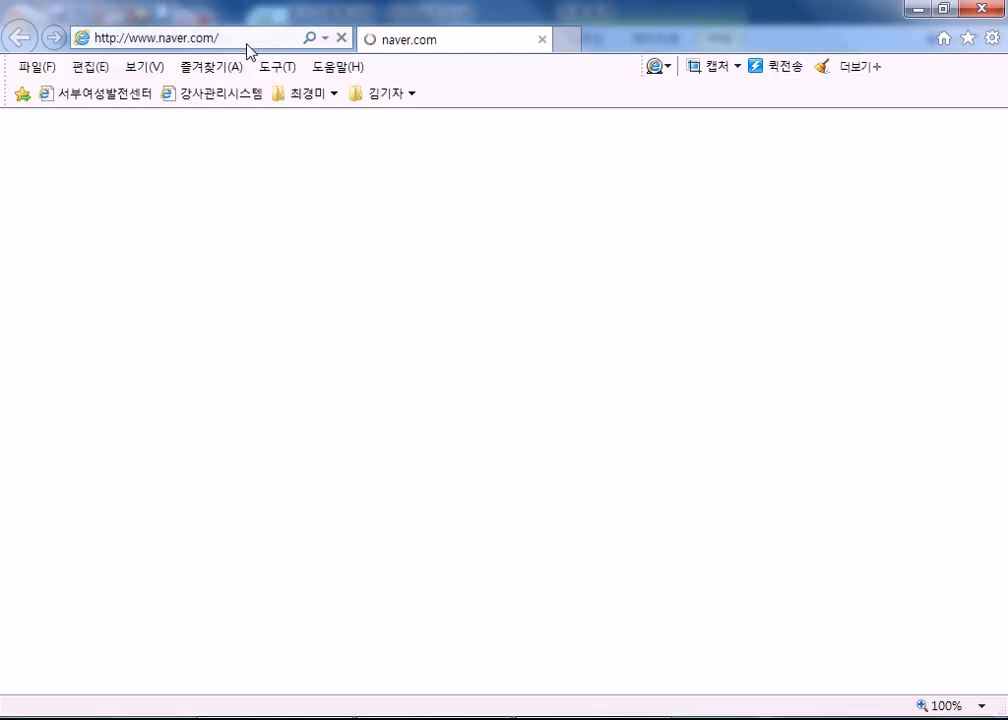
Switch to Internet Explorer, go to host.new21.net and find its certification site links
click(265, 39)
text(HOST.new21.net/)
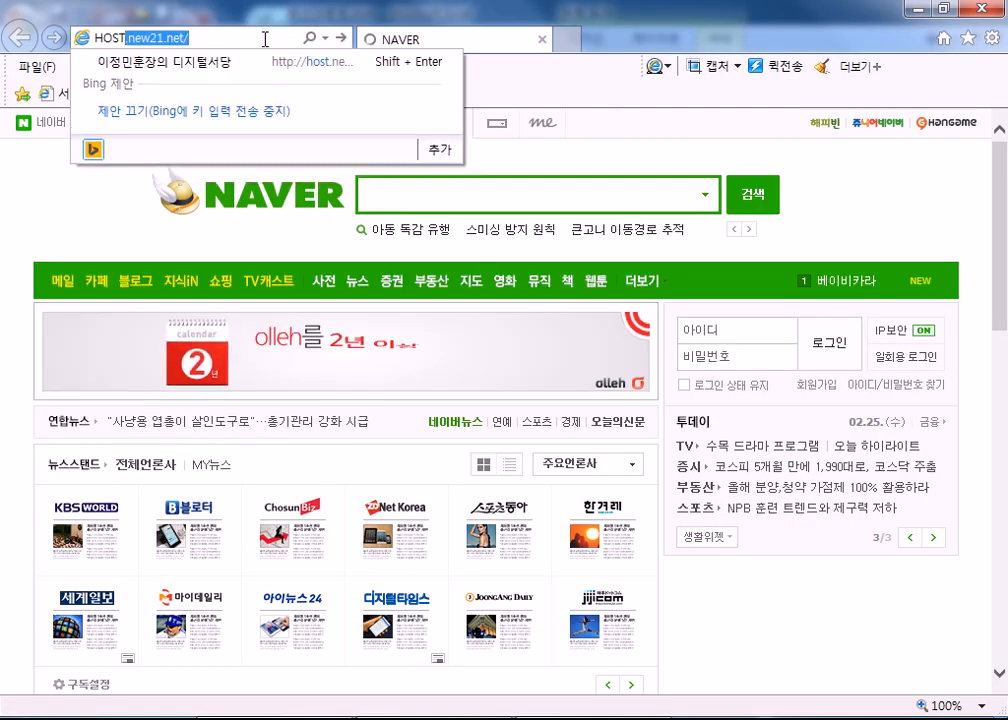
key(Return)
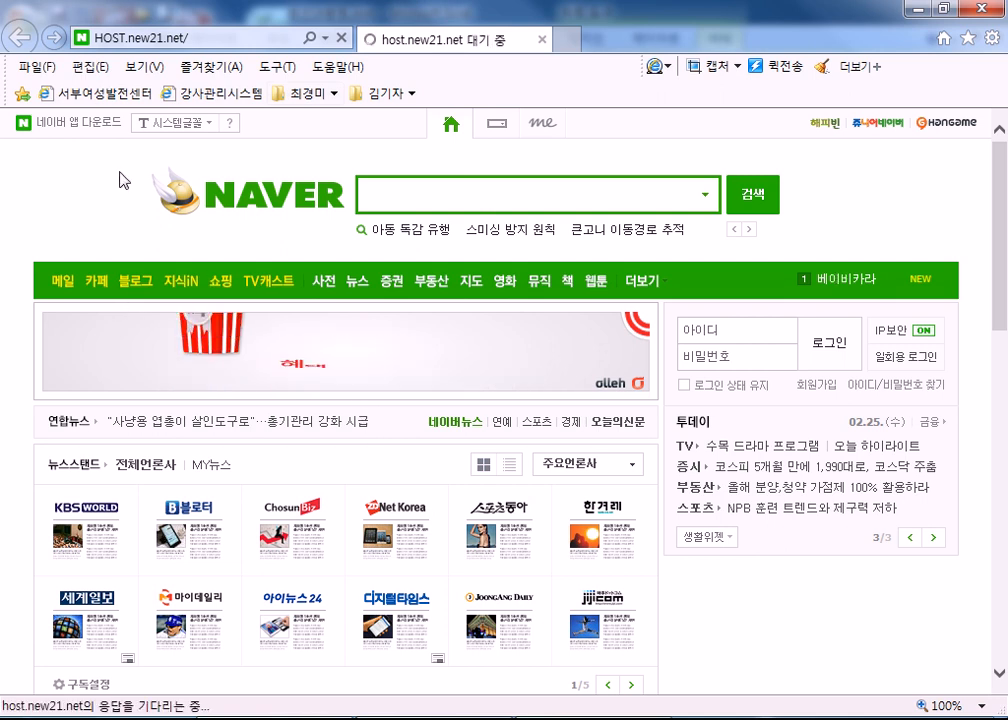
click(208, 39)
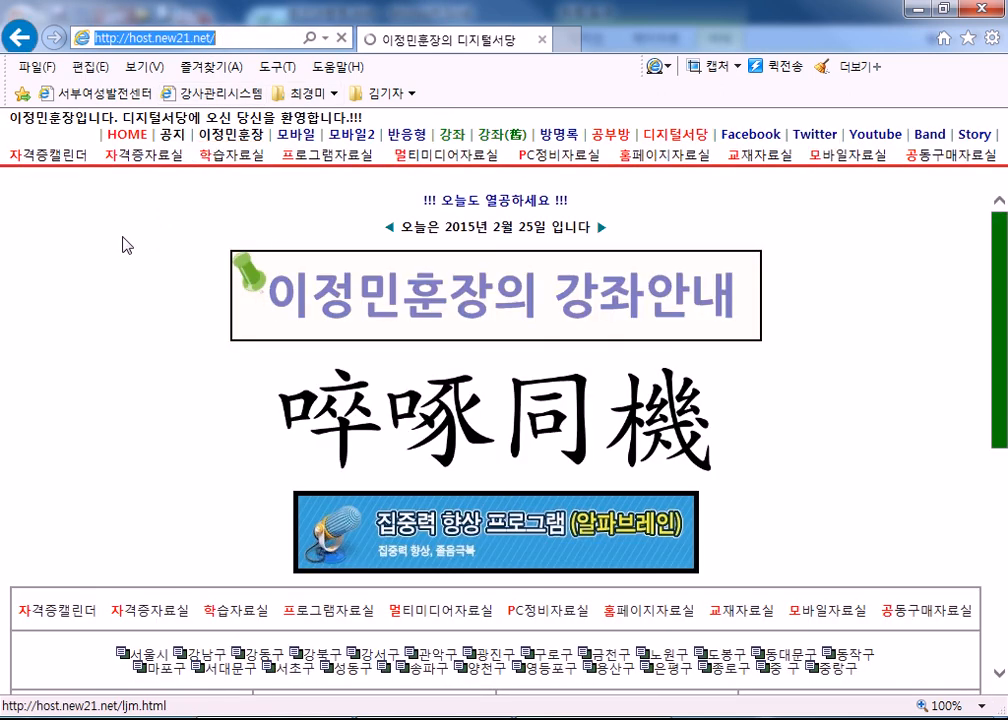
click(128, 288)
scroll(130, 300, down, 3)
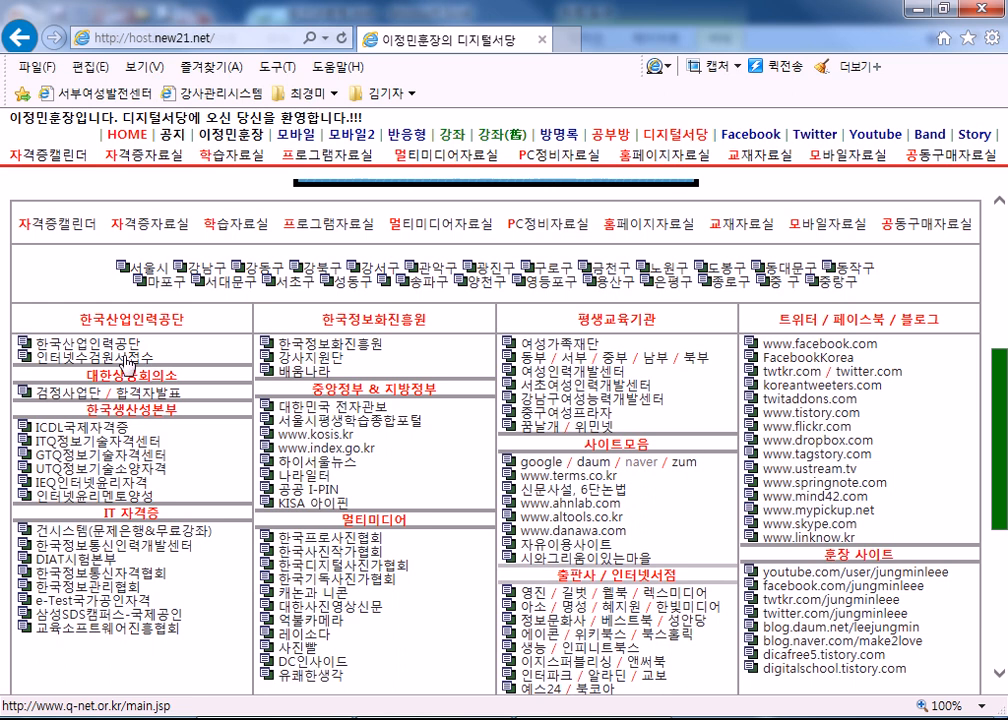
Open the 대한상공회의소 검정사업단 site from the link list, dismiss its notice banner and look over the exam registration submenus
click(70, 400)
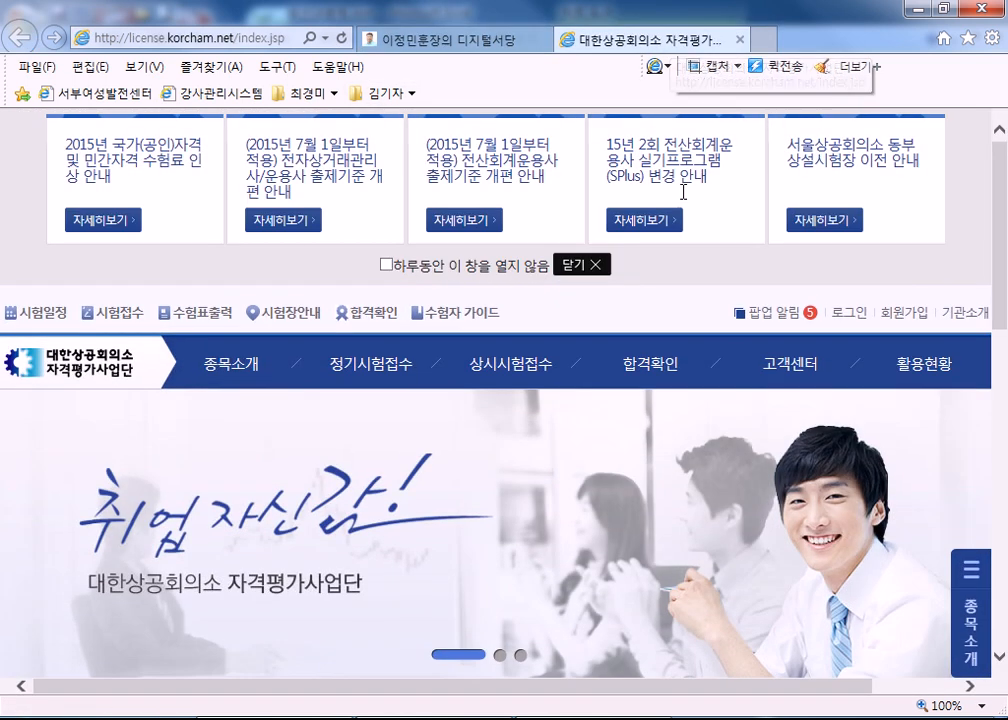
click(588, 266)
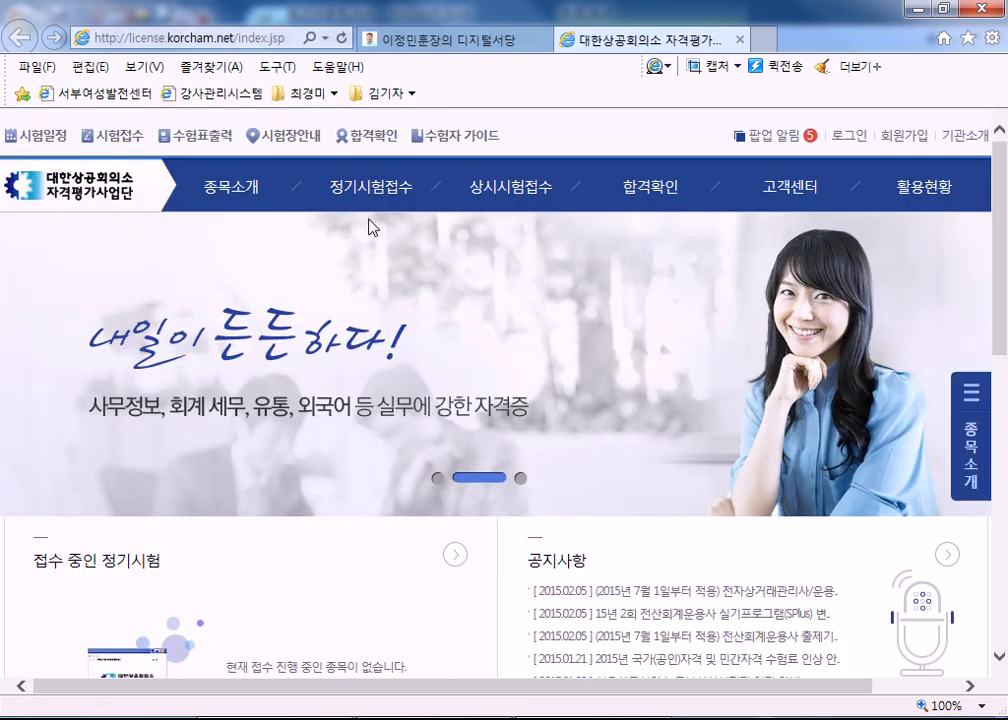
mouse_move(461, 198)
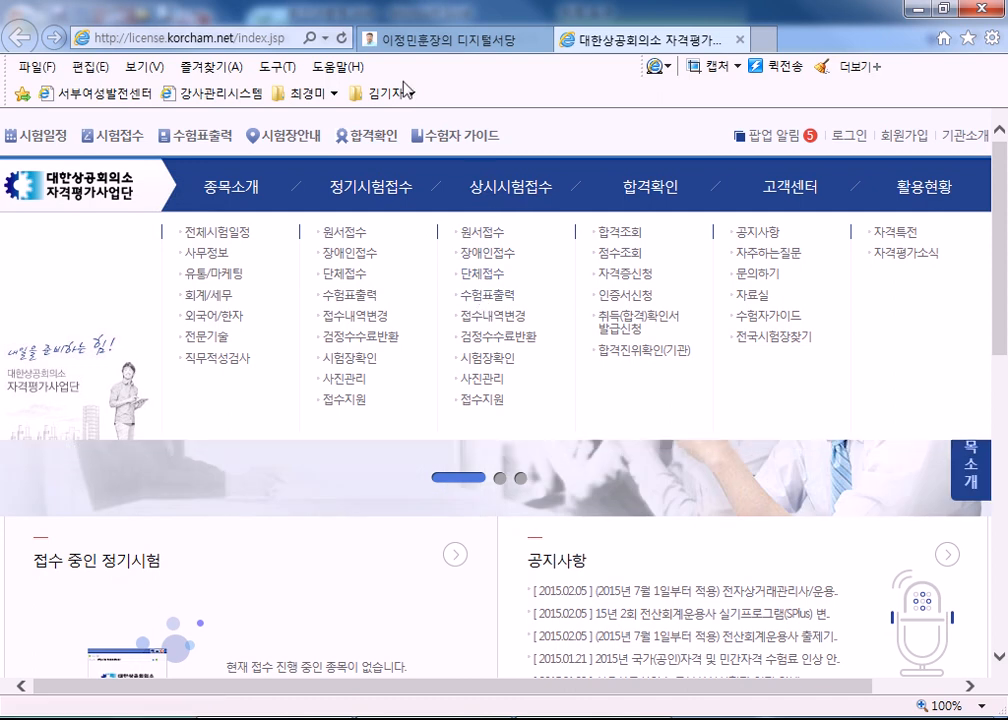
Return to the host.new21.net page and add new21.net to the websites shown in compatibility view (호환성 보기)
click(450, 41)
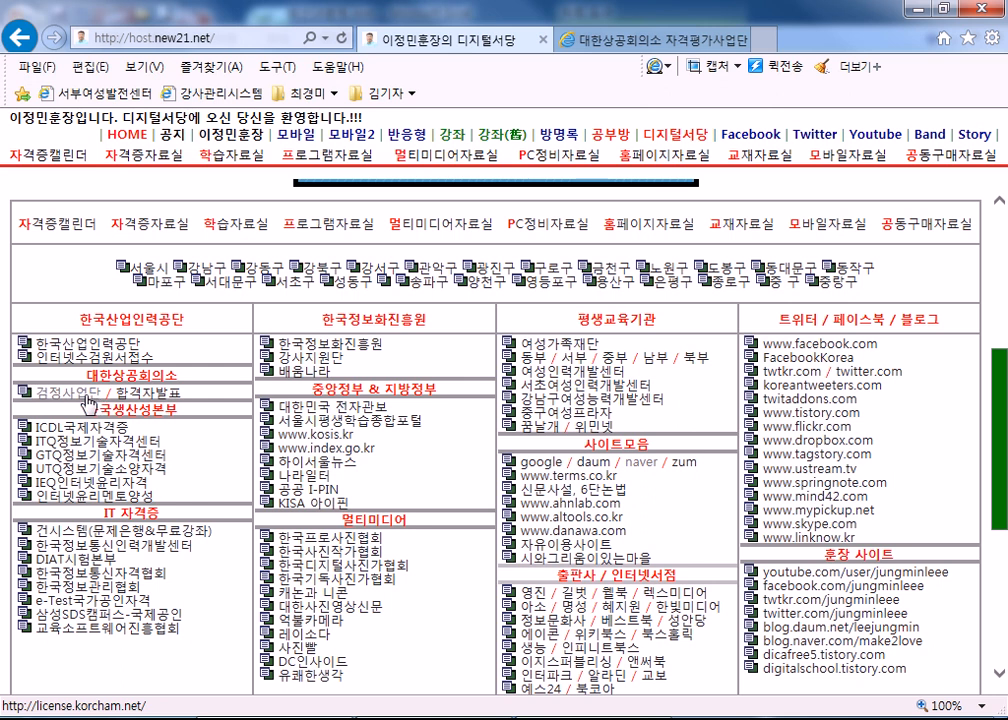
click(991, 37)
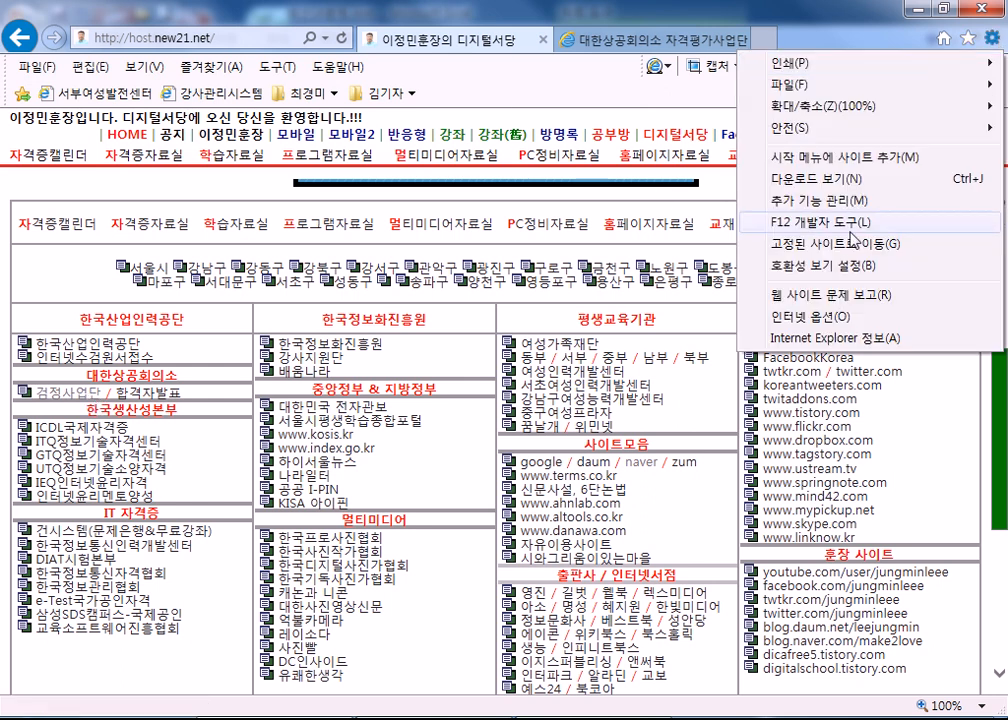
click(801, 265)
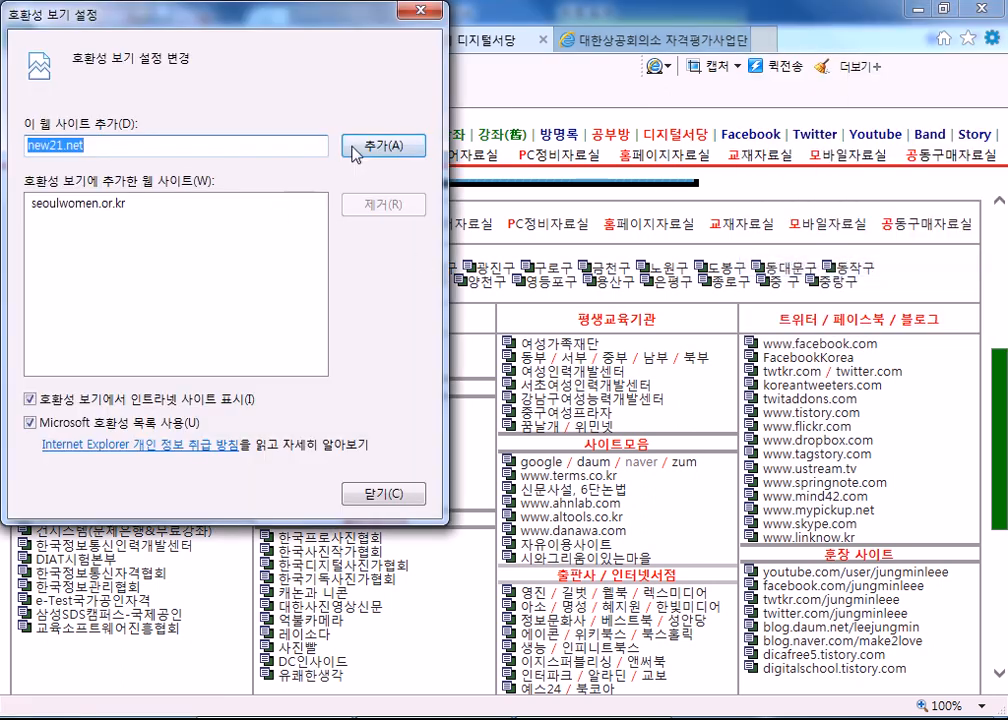
click(400, 146)
click(383, 493)
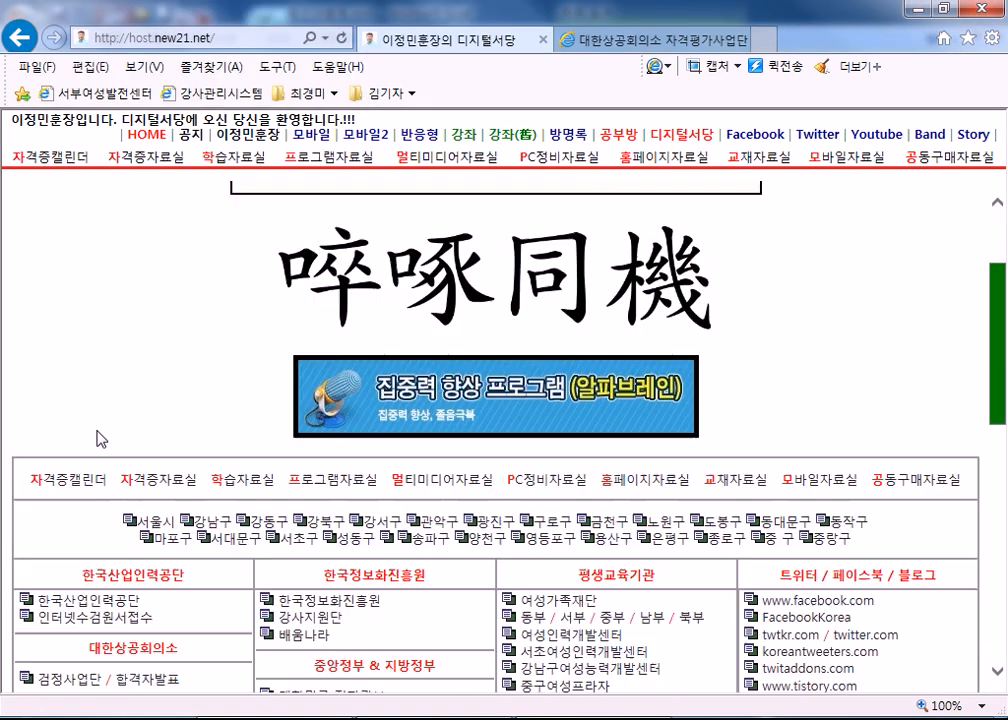
Go back to the 대한상공회의소 자격평가사업단 site and view the 상시시험접수 submenu options
click(95, 435)
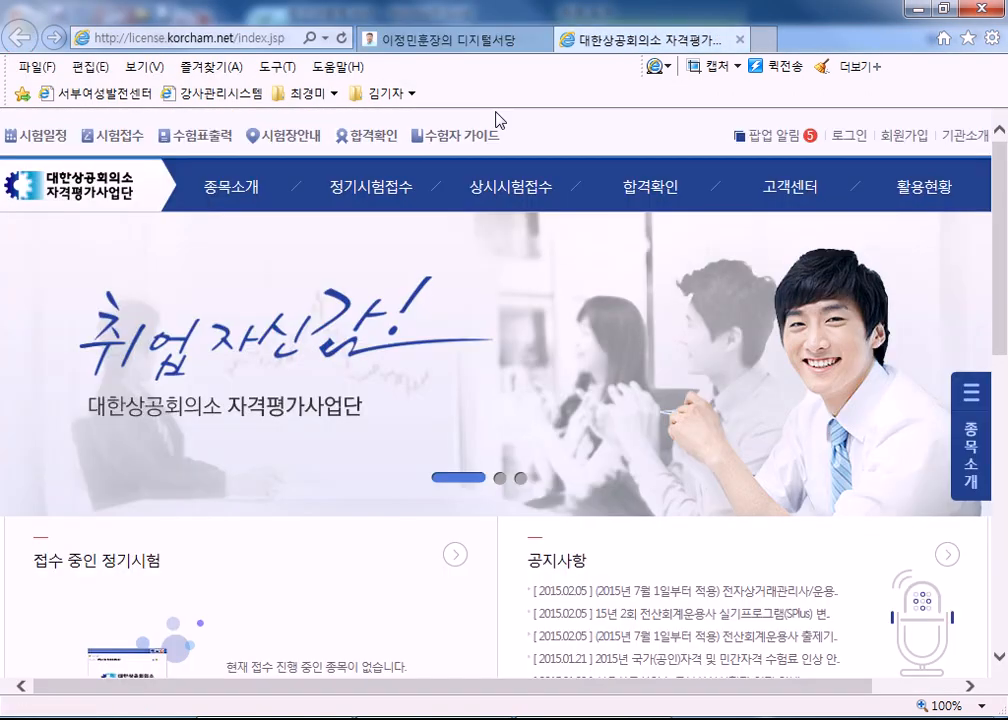
mouse_move(517, 191)
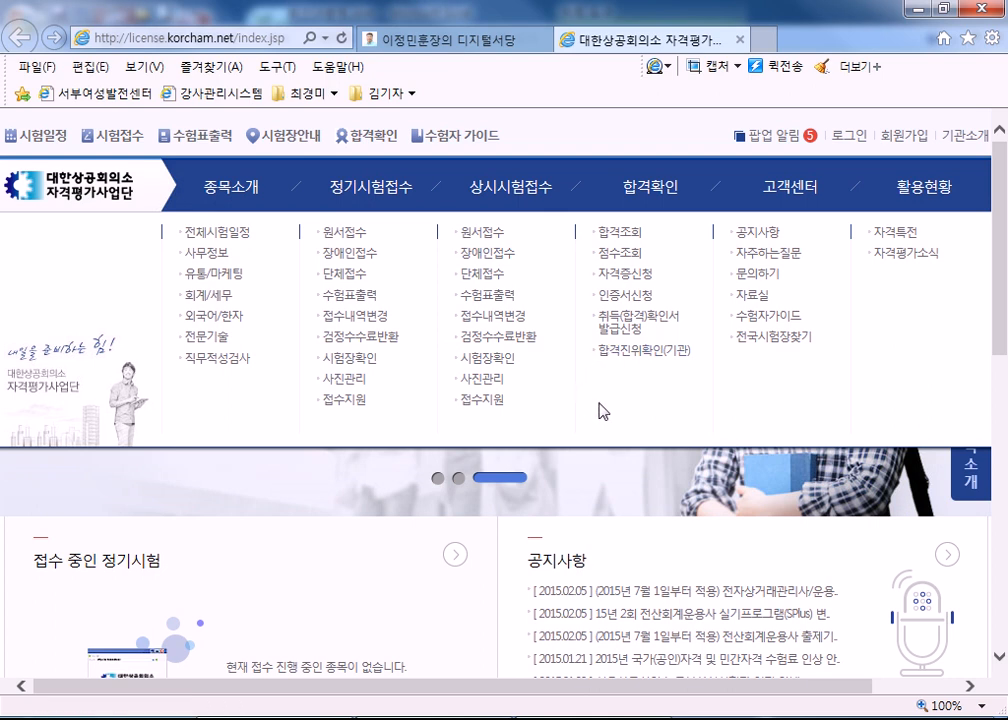
Open 시험장확인 for 상시시험접수 and query the exam times for 컴퓨터활용능력 필기 at 서울상의회관(남대문) 1시험실
click(502, 358)
scroll(512, 390, down, 2)
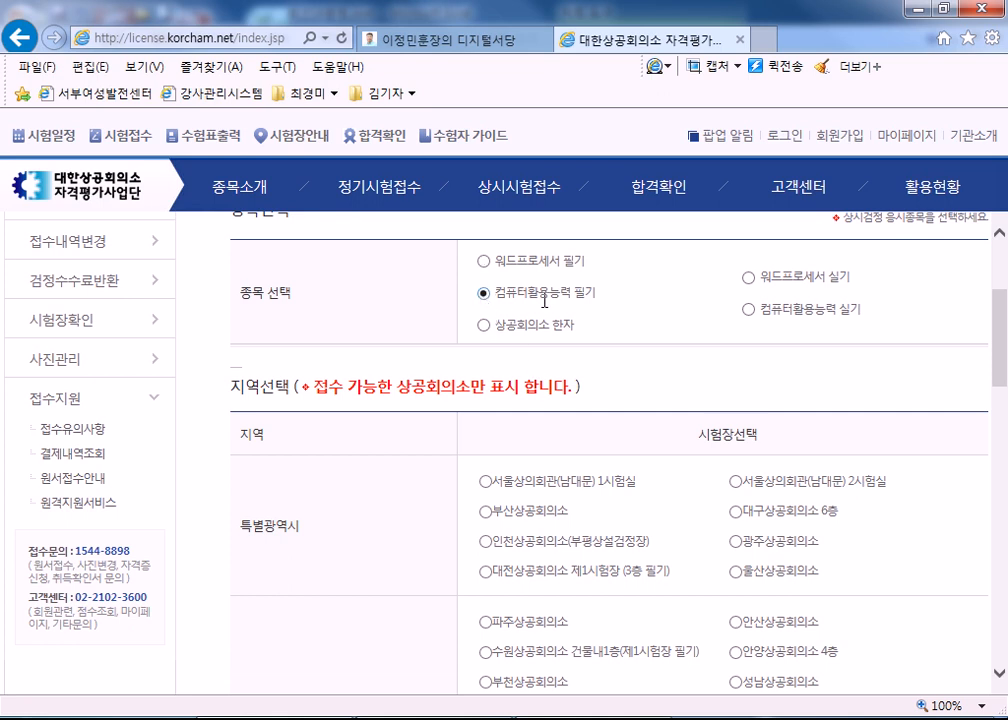
scroll(702, 326, down, 1)
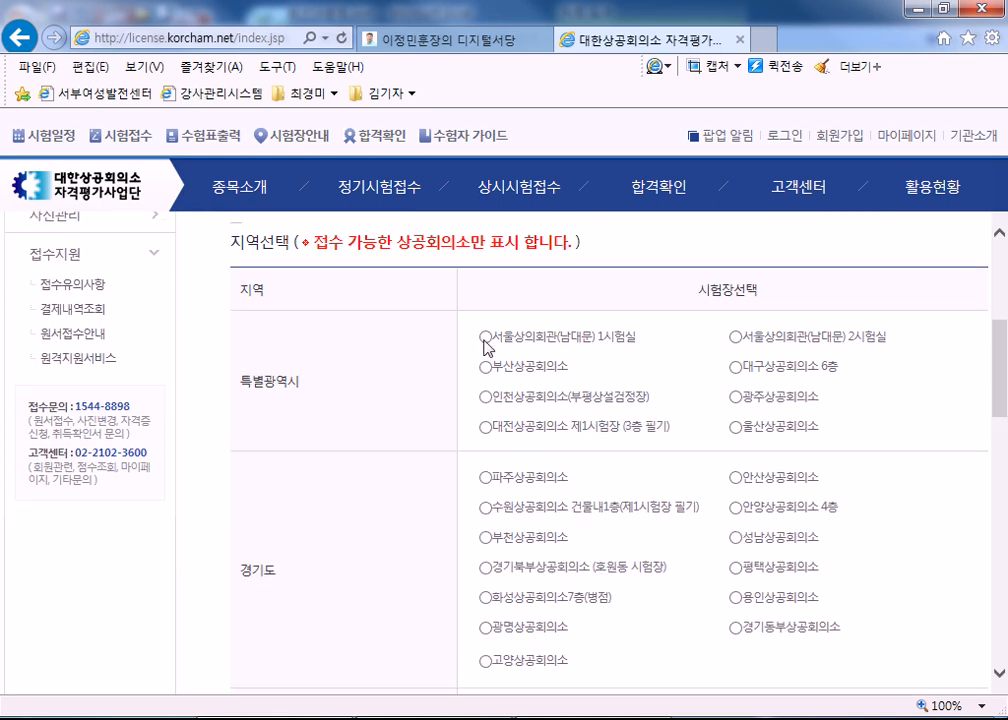
scroll(400, 370, down, 12)
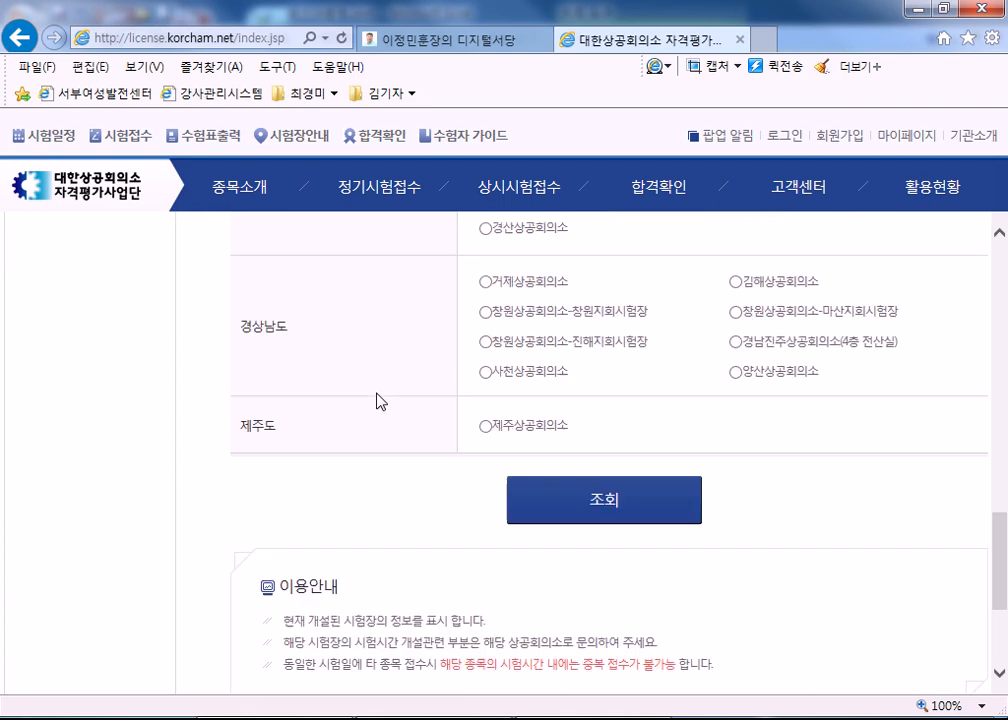
scroll(486, 374, up, 1)
click(570, 400)
Examine the exam dates and time slots listed for 서울상의회관(남대문) 1시험실
scroll(470, 441, down, 2)
scroll(475, 441, up, 1)
scroll(475, 441, down, 3)
scroll(477, 450, up, 4)
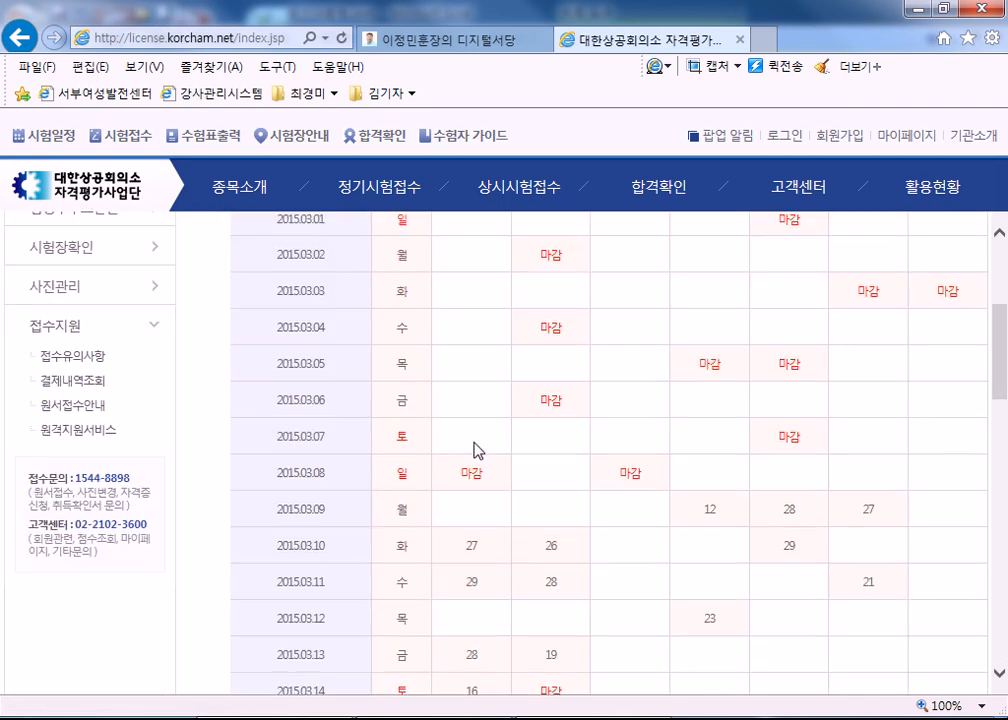
scroll(620, 450, down, 2)
scroll(666, 450, up, 1)
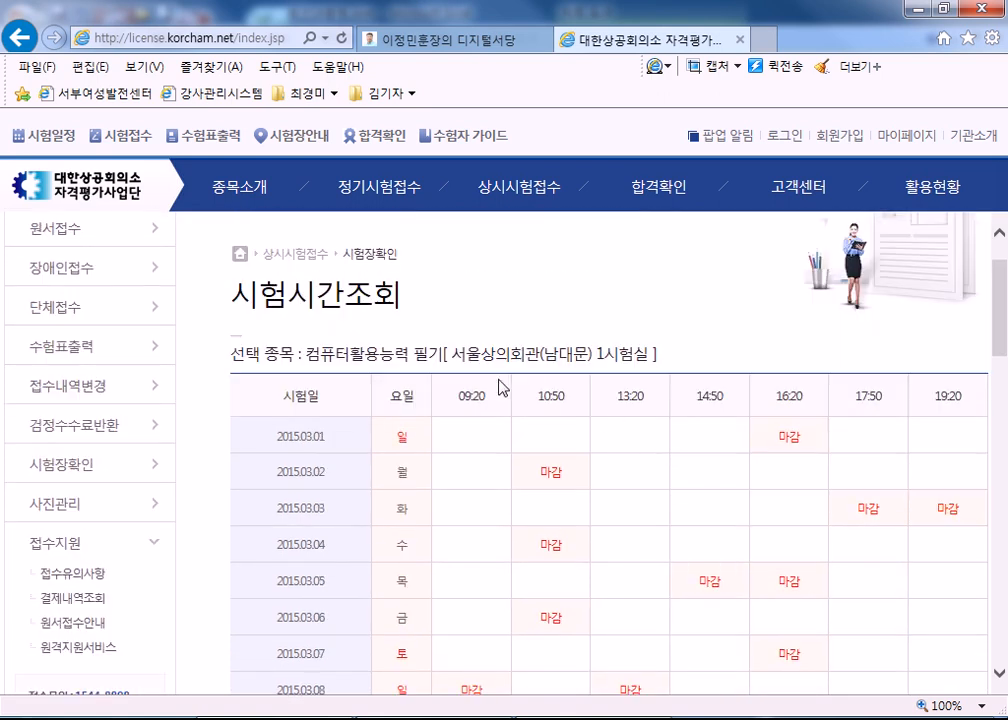
scroll(650, 365, up, 1)
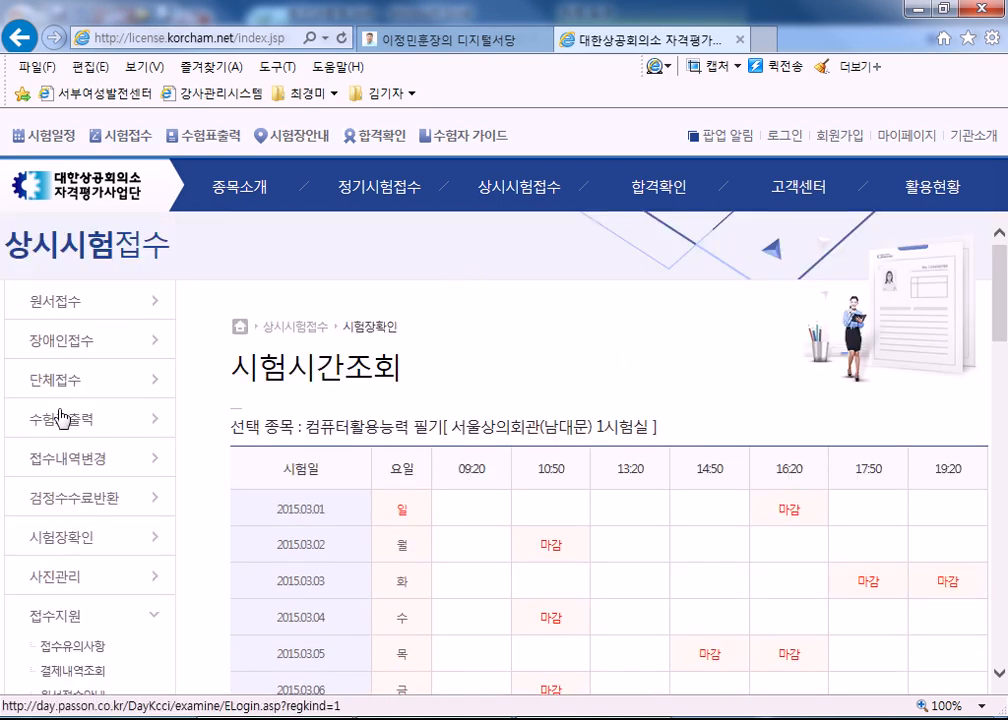
scroll(100, 380, down, 2)
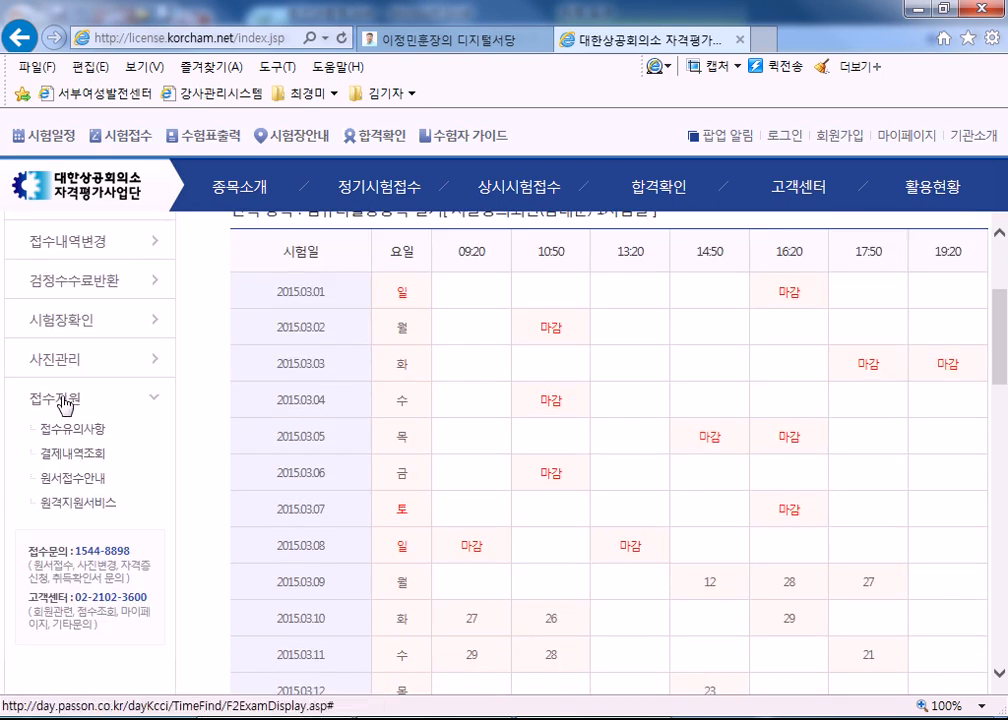
Return to 시험장확인 and query the exam times for 컴퓨터활용능력 필기 at 서울상의회관(남대문) 2시험실
click(65, 321)
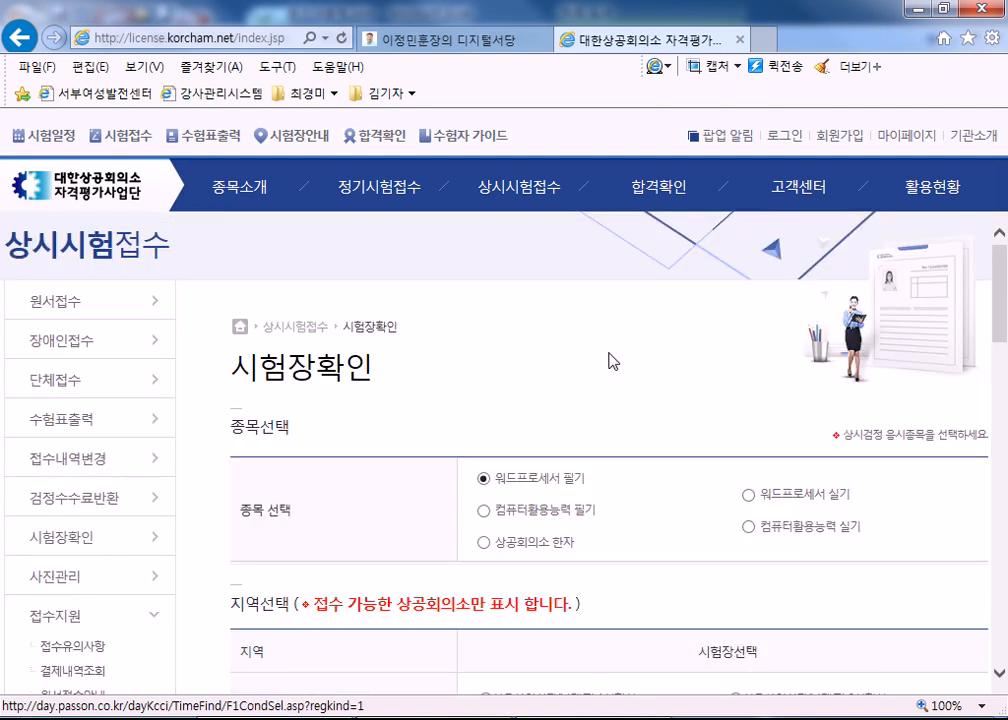
click(488, 512)
scroll(735, 425, down, 2)
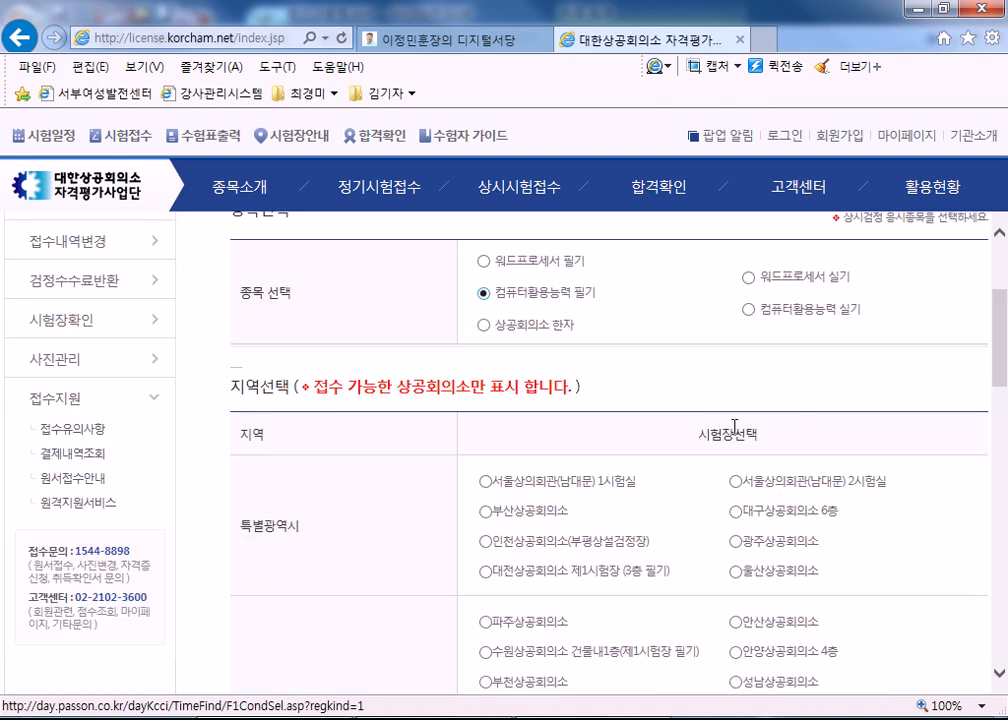
click(737, 482)
scroll(767, 479, down, 12)
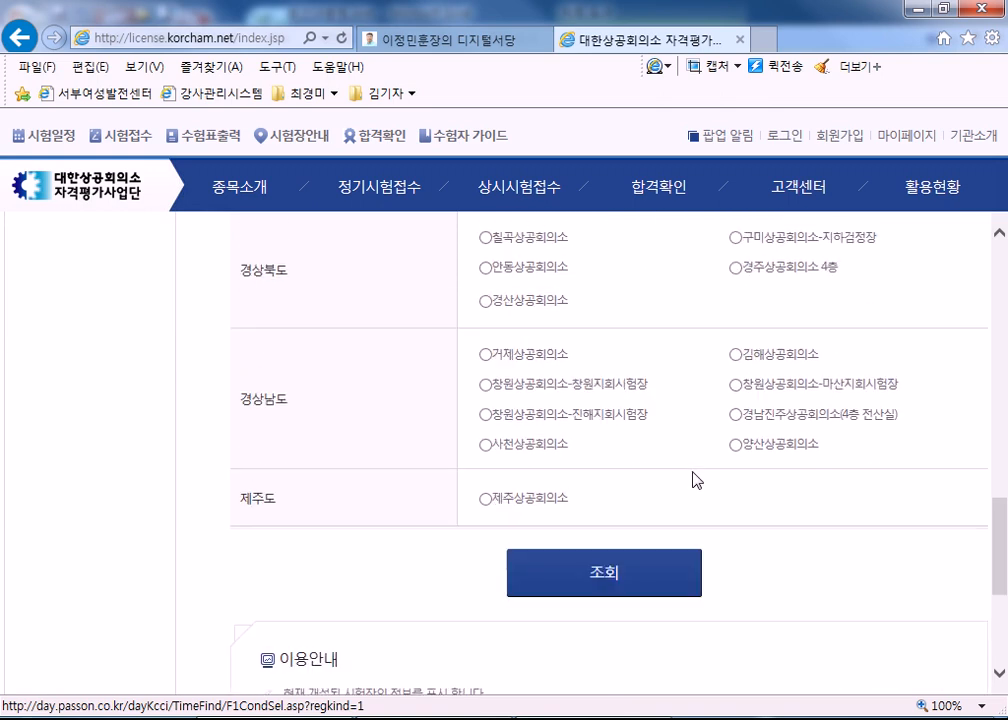
click(604, 256)
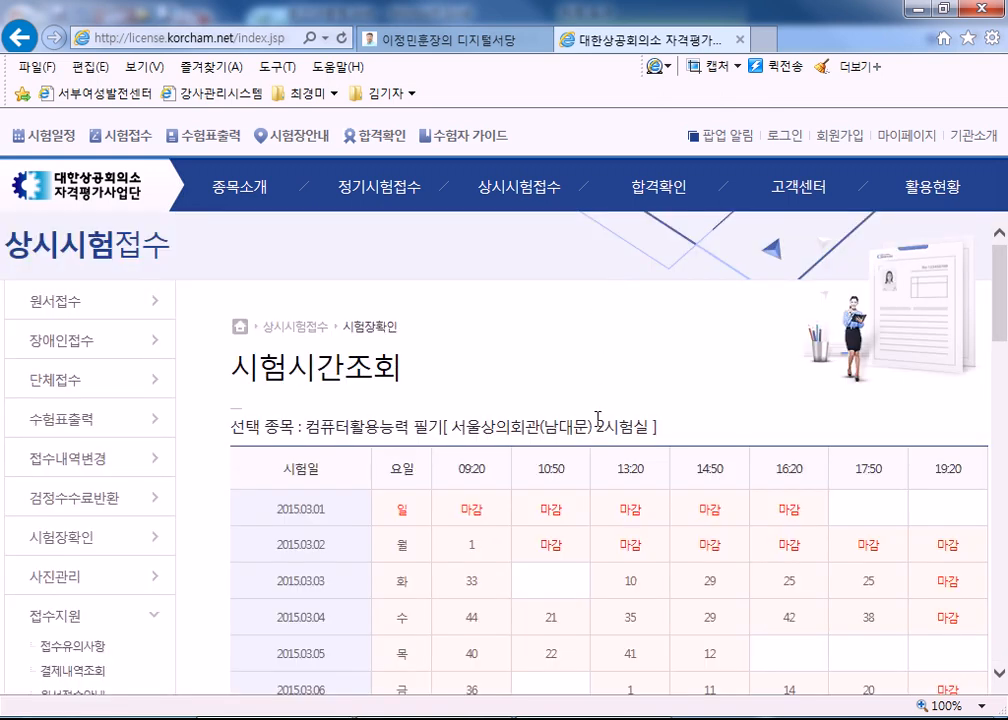
Look through the 2시험실 timetable from the first exam date to the last one
scroll(576, 434, down, 3)
scroll(487, 351, up, 2)
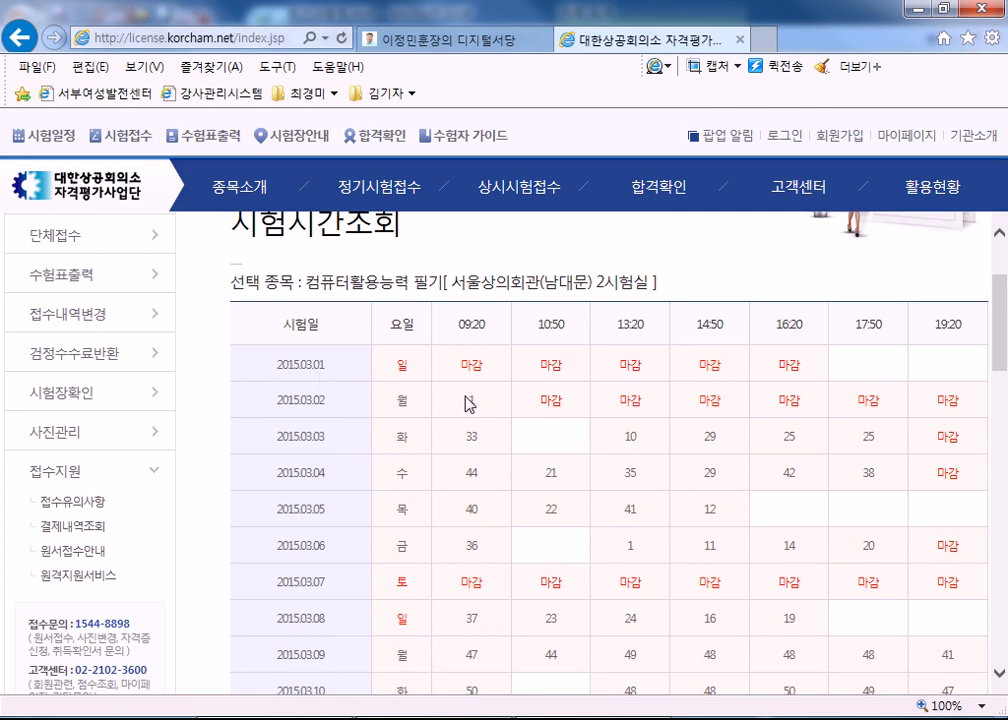
scroll(463, 403, down, 3)
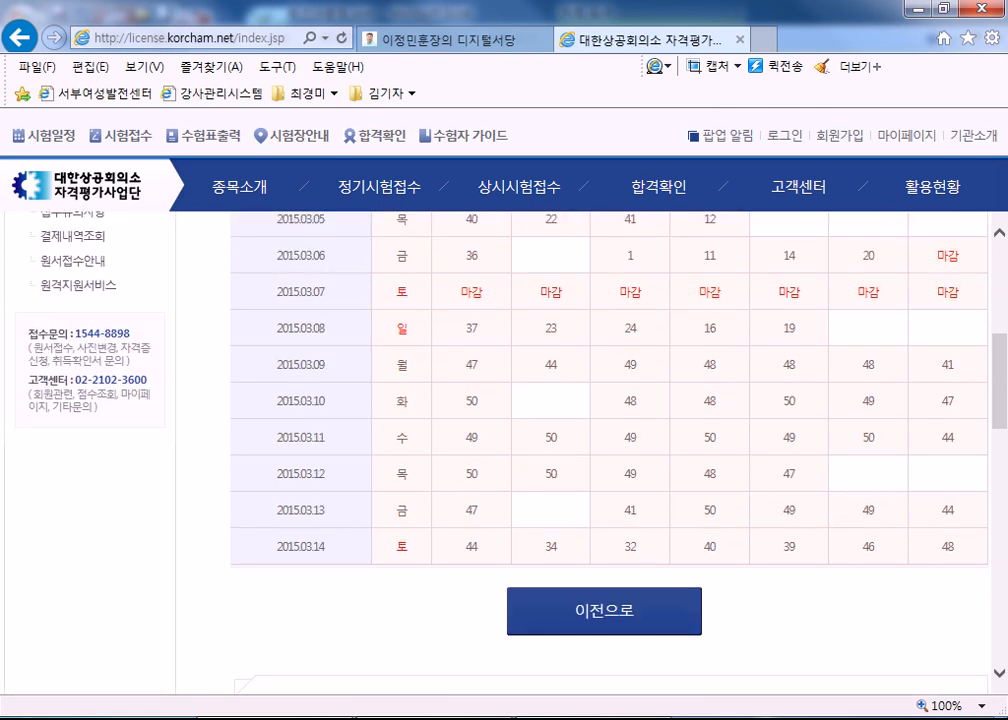
Open the Windows date and time settings, view the March 2015 calendar and cancel without changing the date
click(926, 717)
click(811, 683)
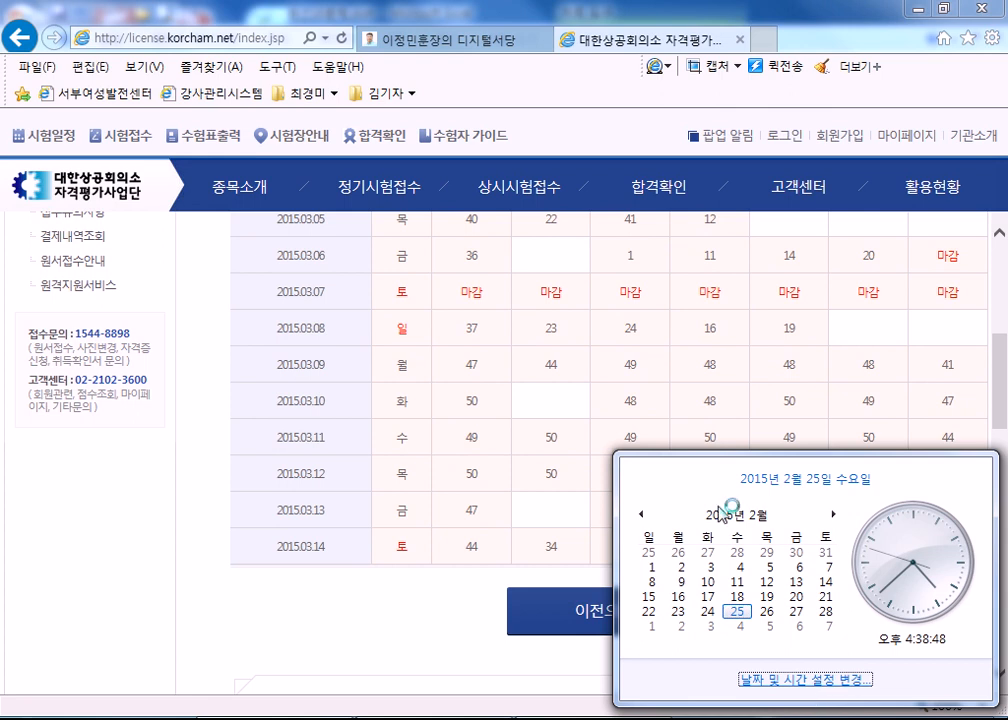
click(387, 299)
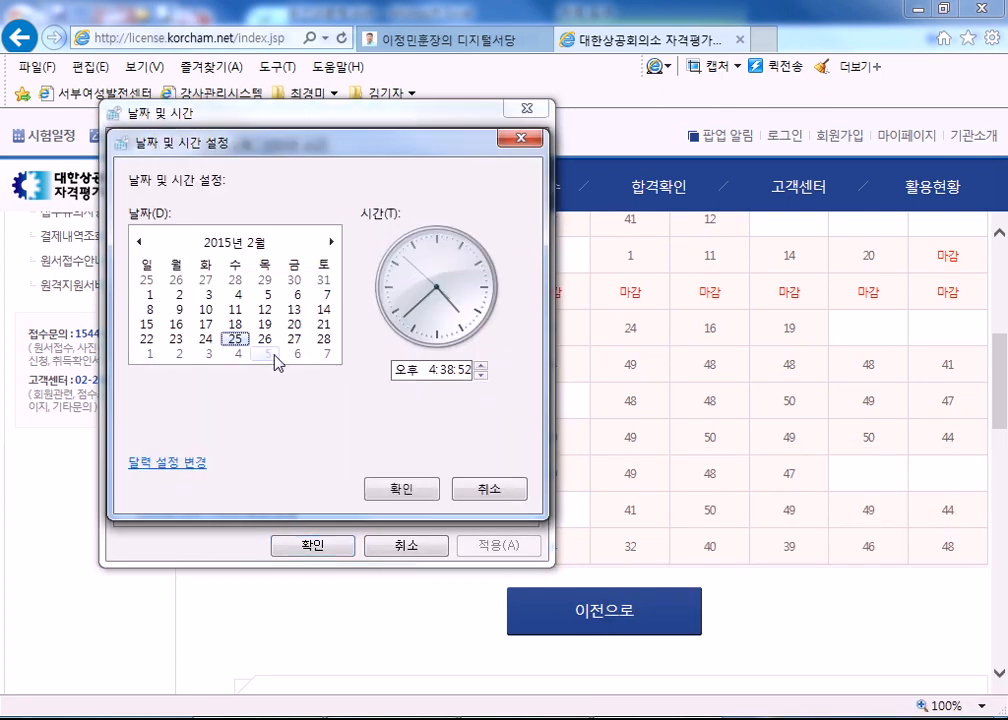
click(332, 242)
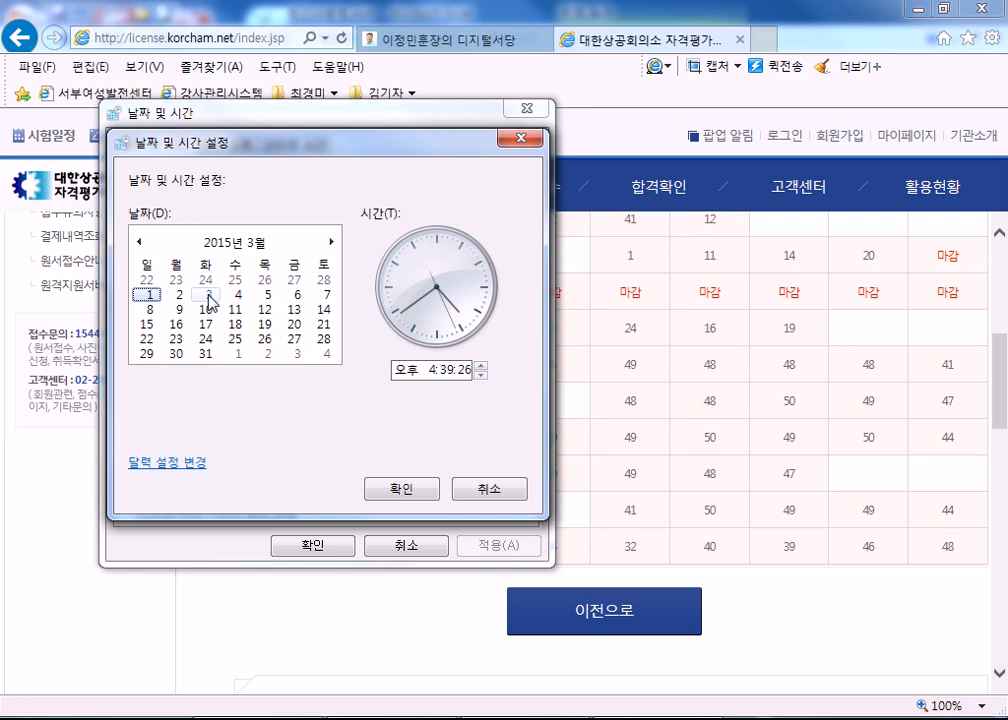
click(482, 489)
click(407, 546)
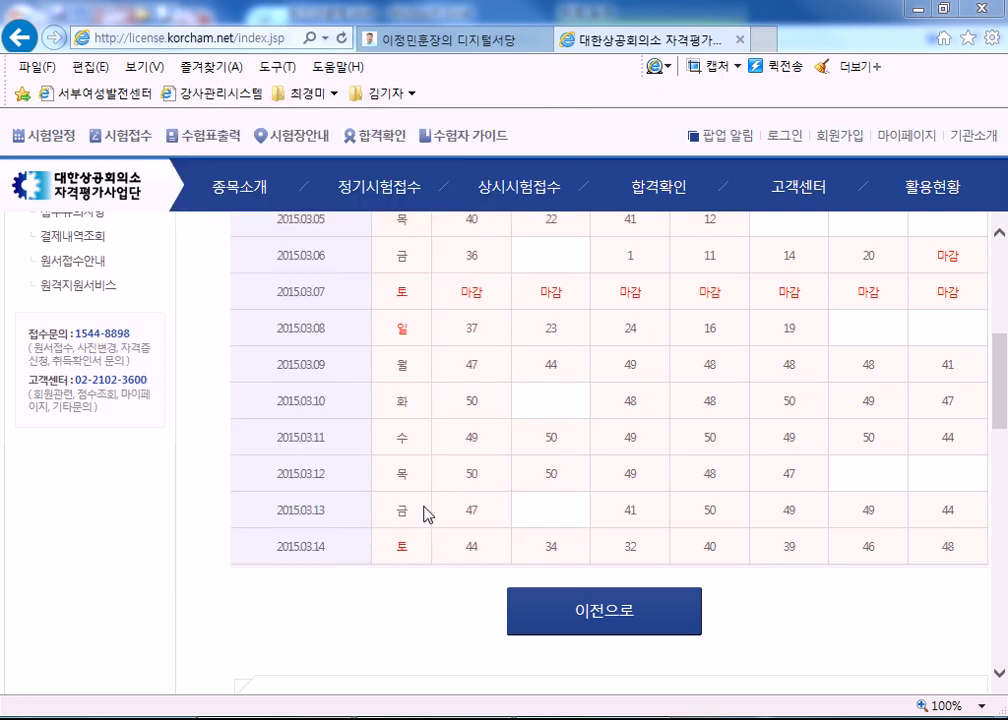
Review the available time slots and the range of exam dates in the 2시험실 timetable
scroll(462, 492, down, 3)
scroll(700, 347, up, 2)
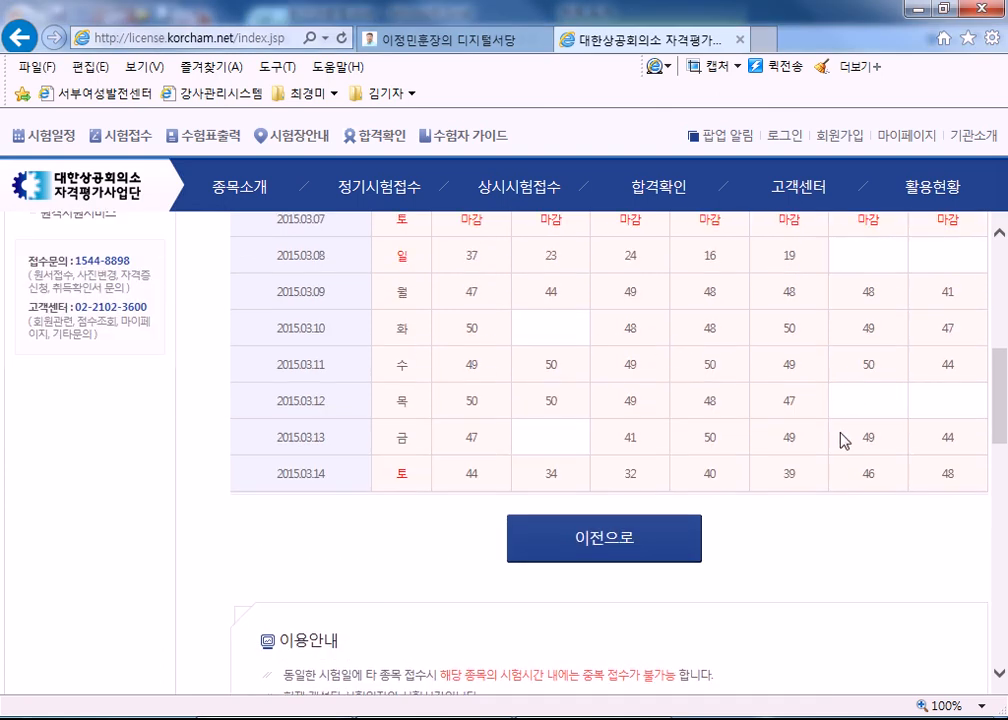
scroll(569, 407, up, 3)
scroll(508, 410, up, 3)
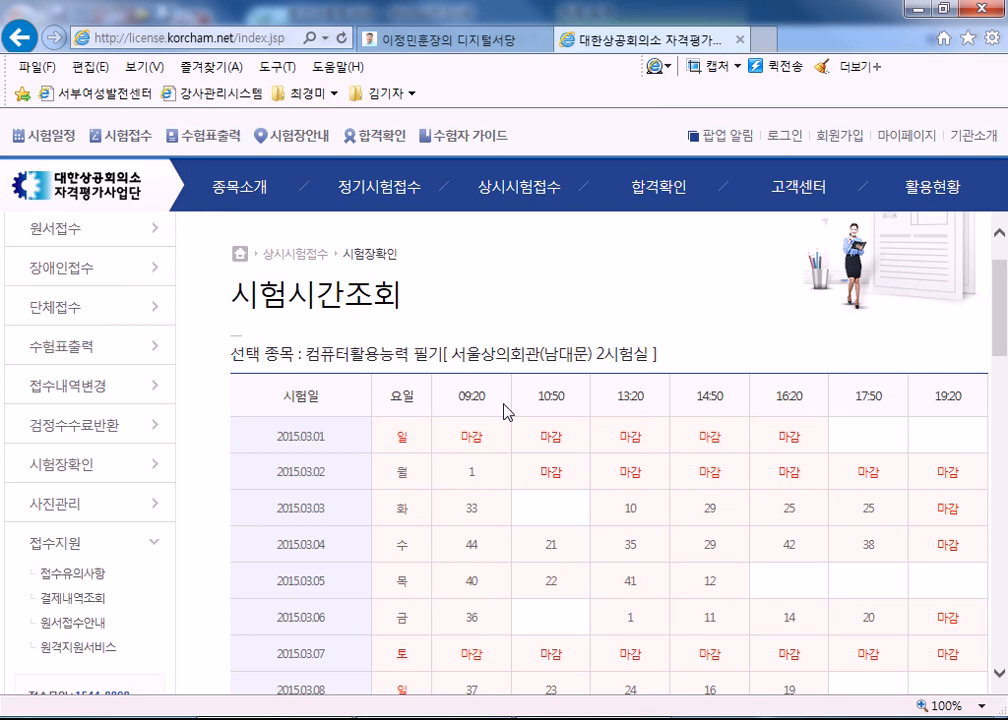
scroll(508, 410, down, 5)
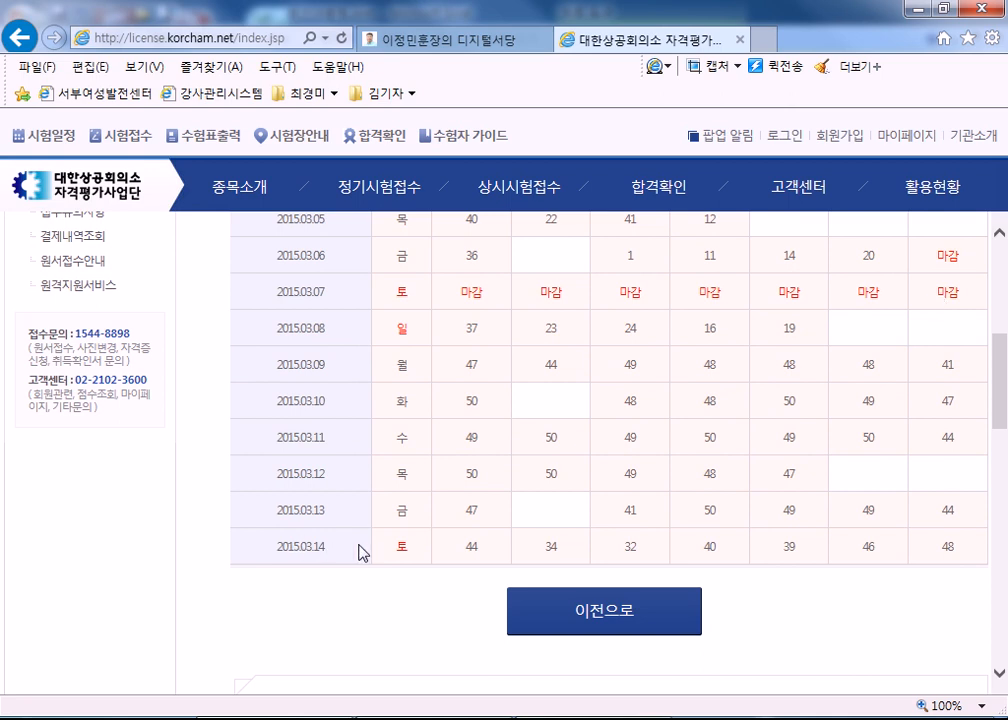
scroll(420, 500, down, 1)
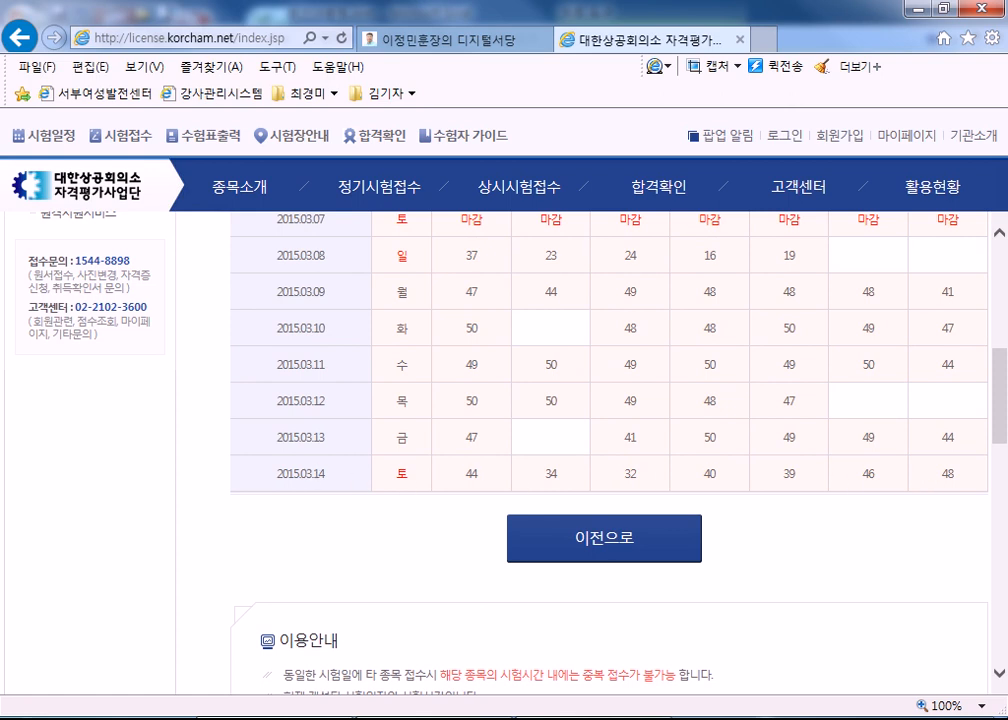
Check March 2015 in the system clock calendar, close it and go back to the start of the exam timetable
click(950, 718)
click(834, 515)
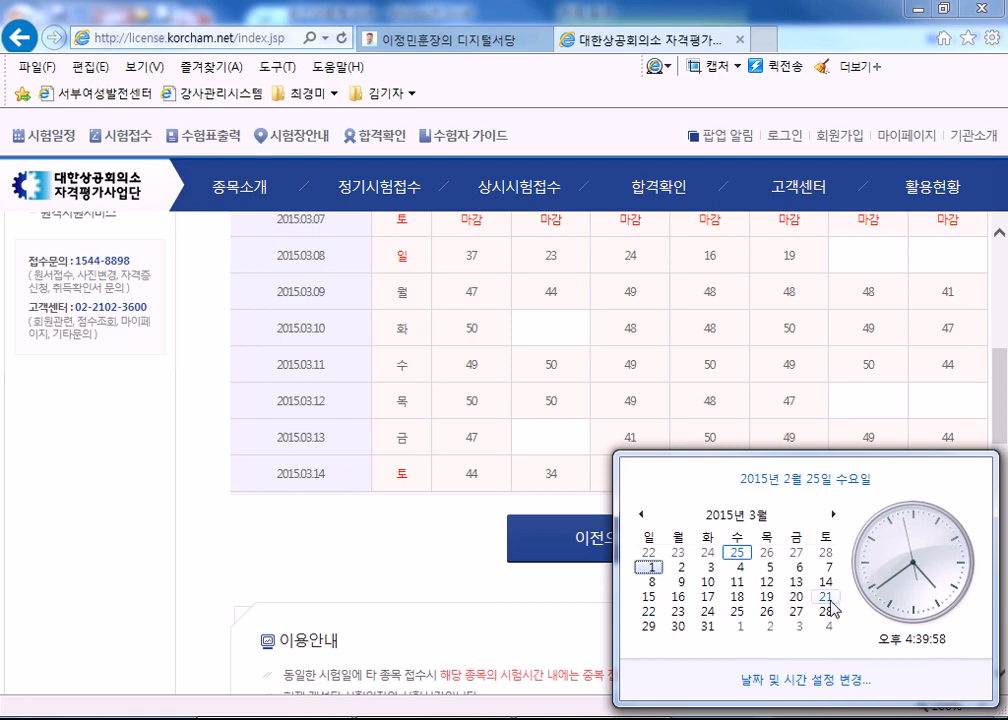
click(500, 423)
scroll(452, 474, up, 3)
scroll(452, 474, up, 5)
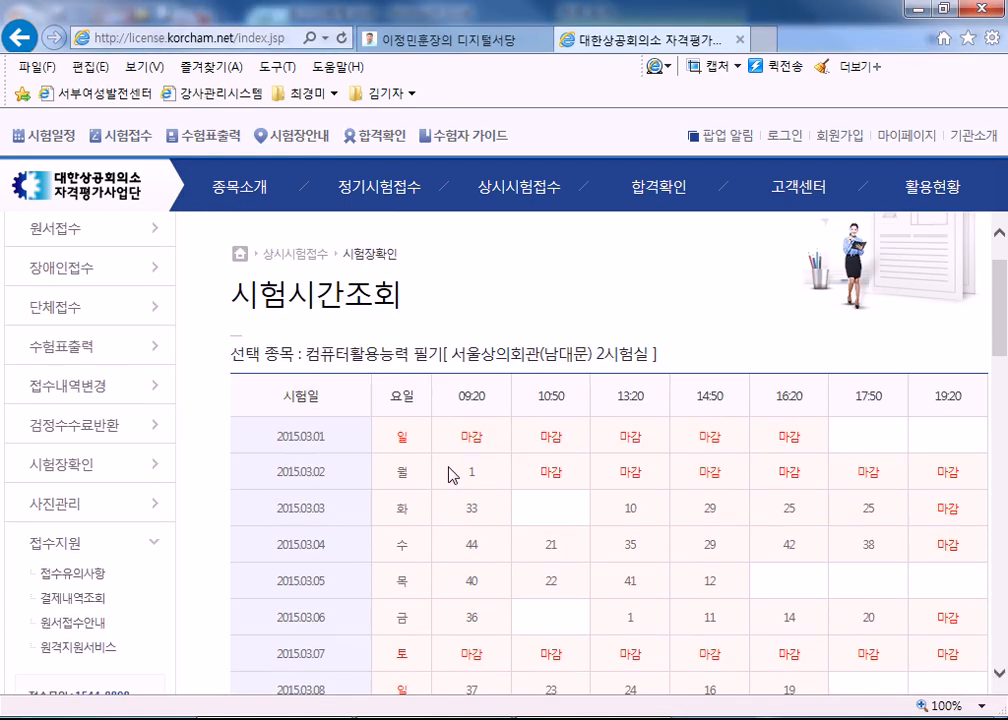
Review the registration submenus and exam timetable once more, then close the 대한상공회의소 자격평가사업단 site
mouse_move(505, 180)
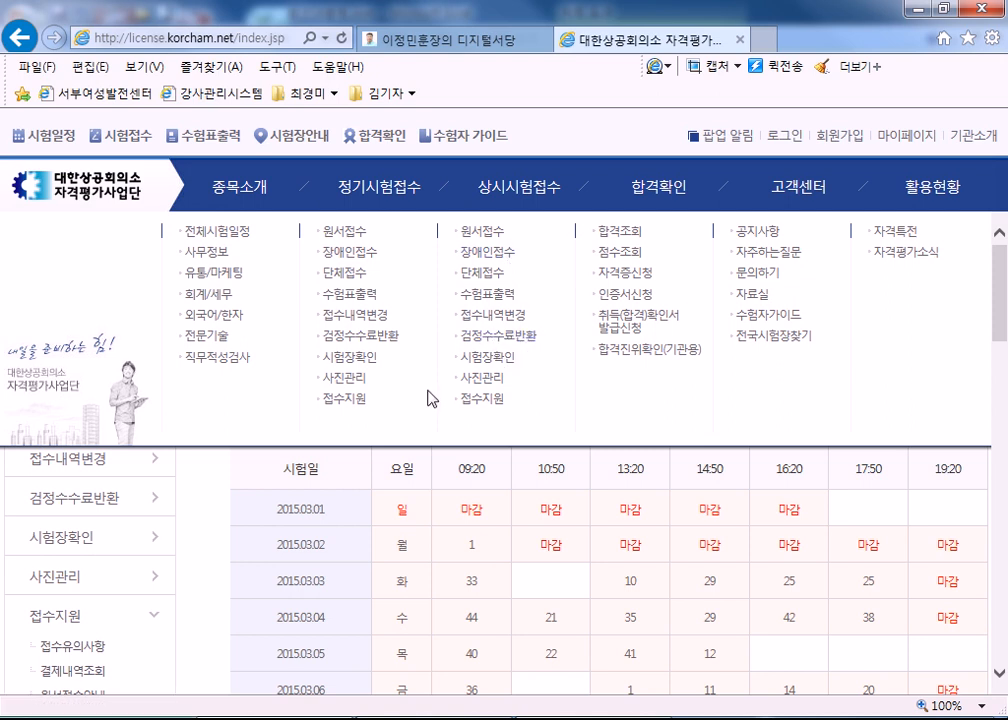
scroll(455, 395, down, 3)
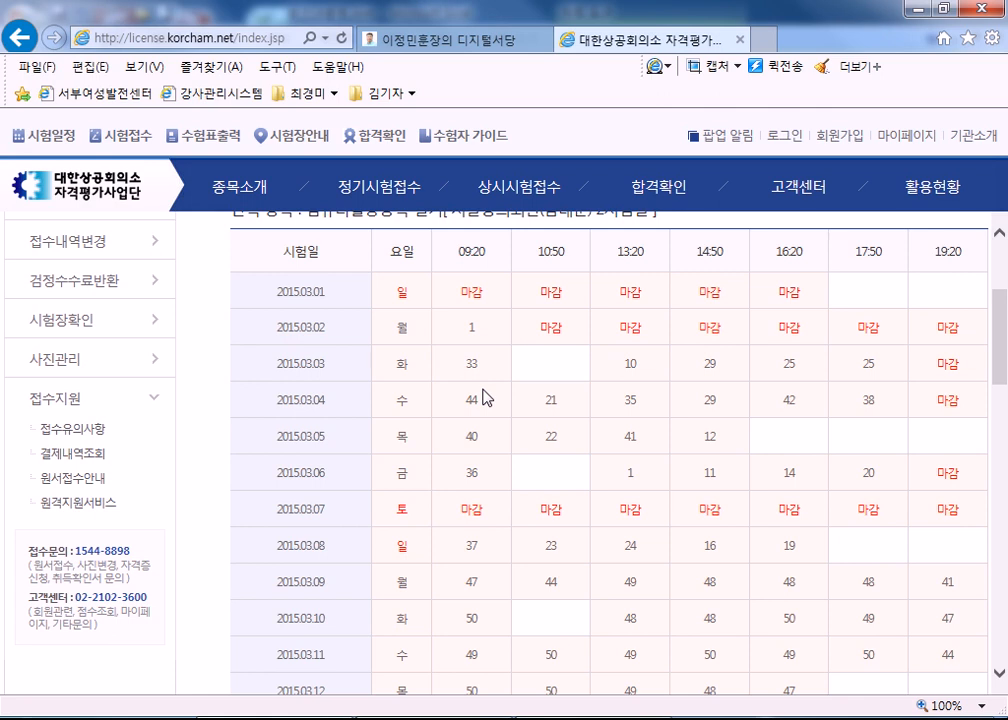
scroll(483, 397, up, 3)
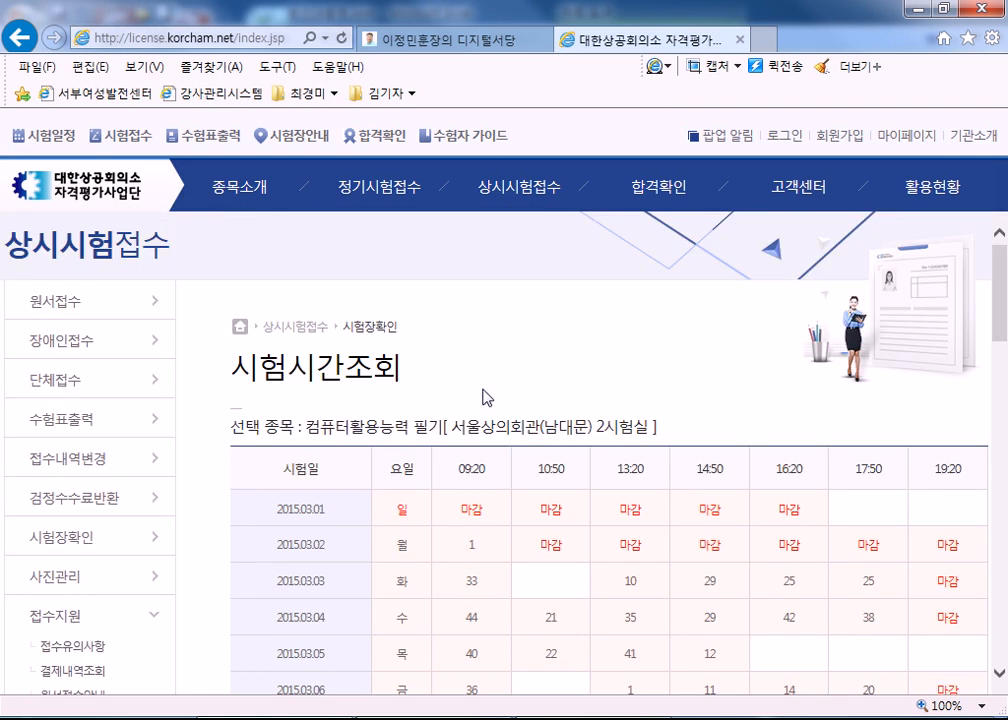
click(741, 40)
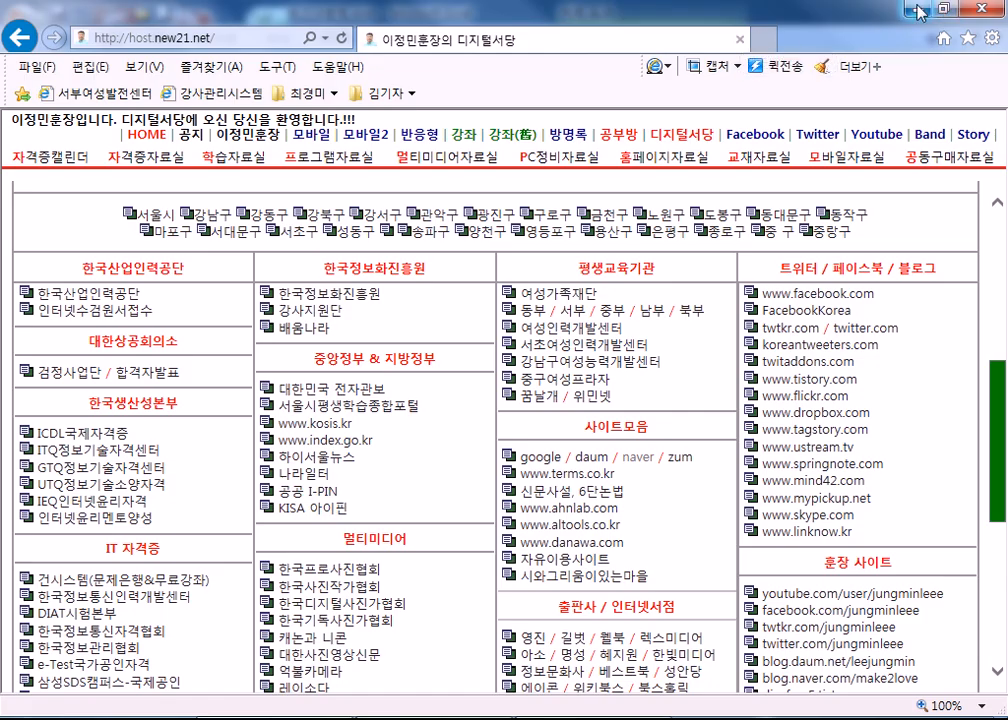